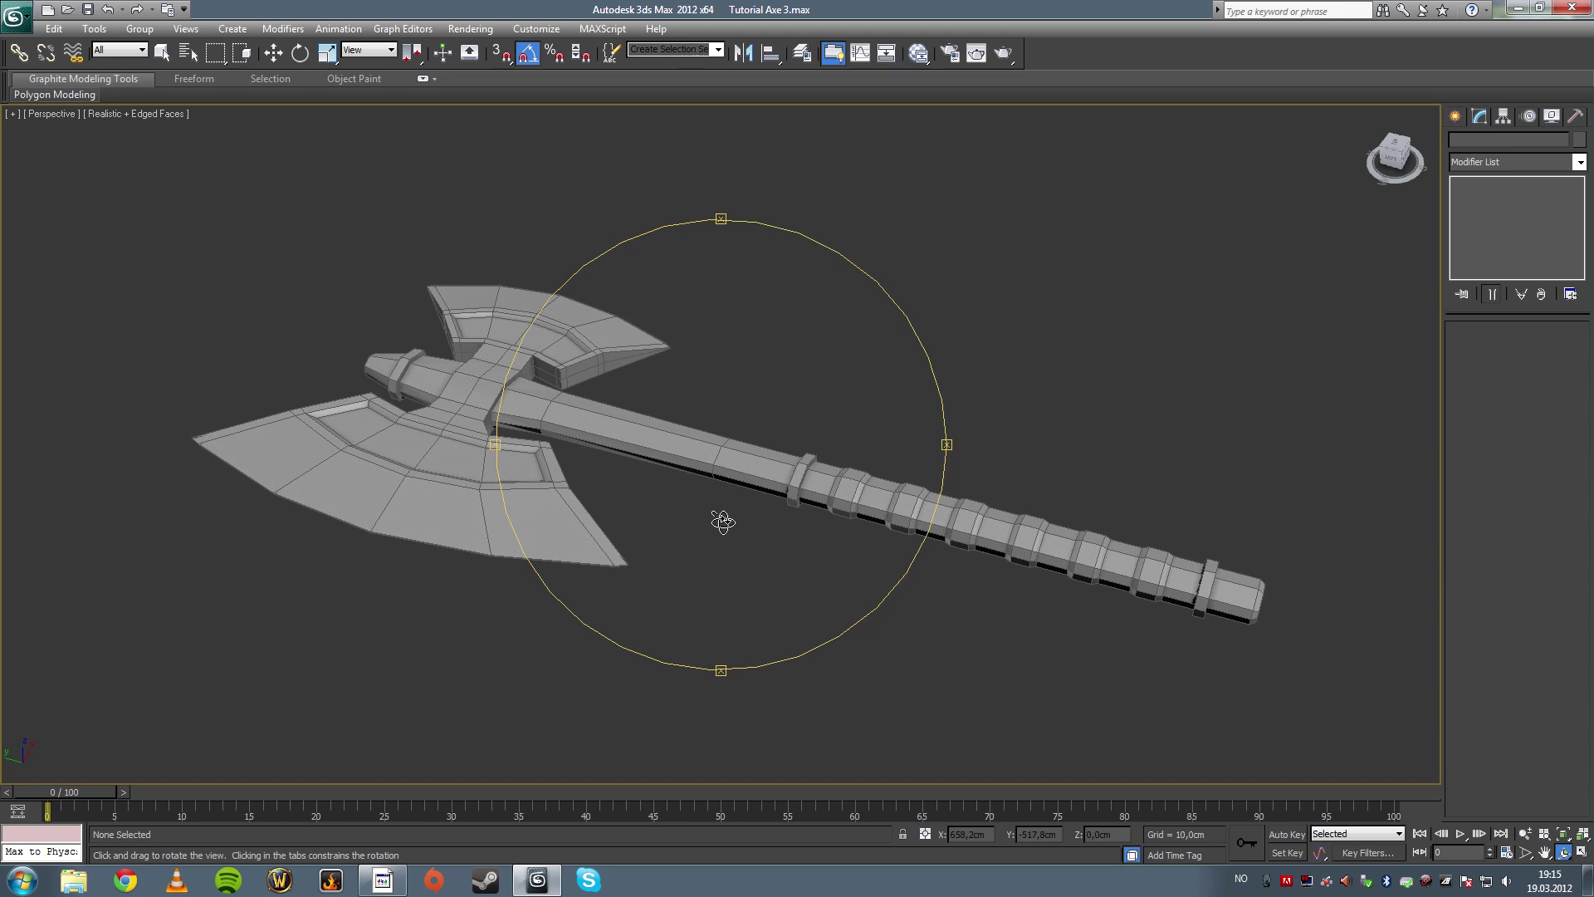
Step: Select the axe model and hide it from the scene
mouse_move(722, 521)
mouse_down()
mouse_move(747, 487)
mouse_move(797, 491)
mouse_move(729, 495)
mouse_move(718, 513)
mouse_up()
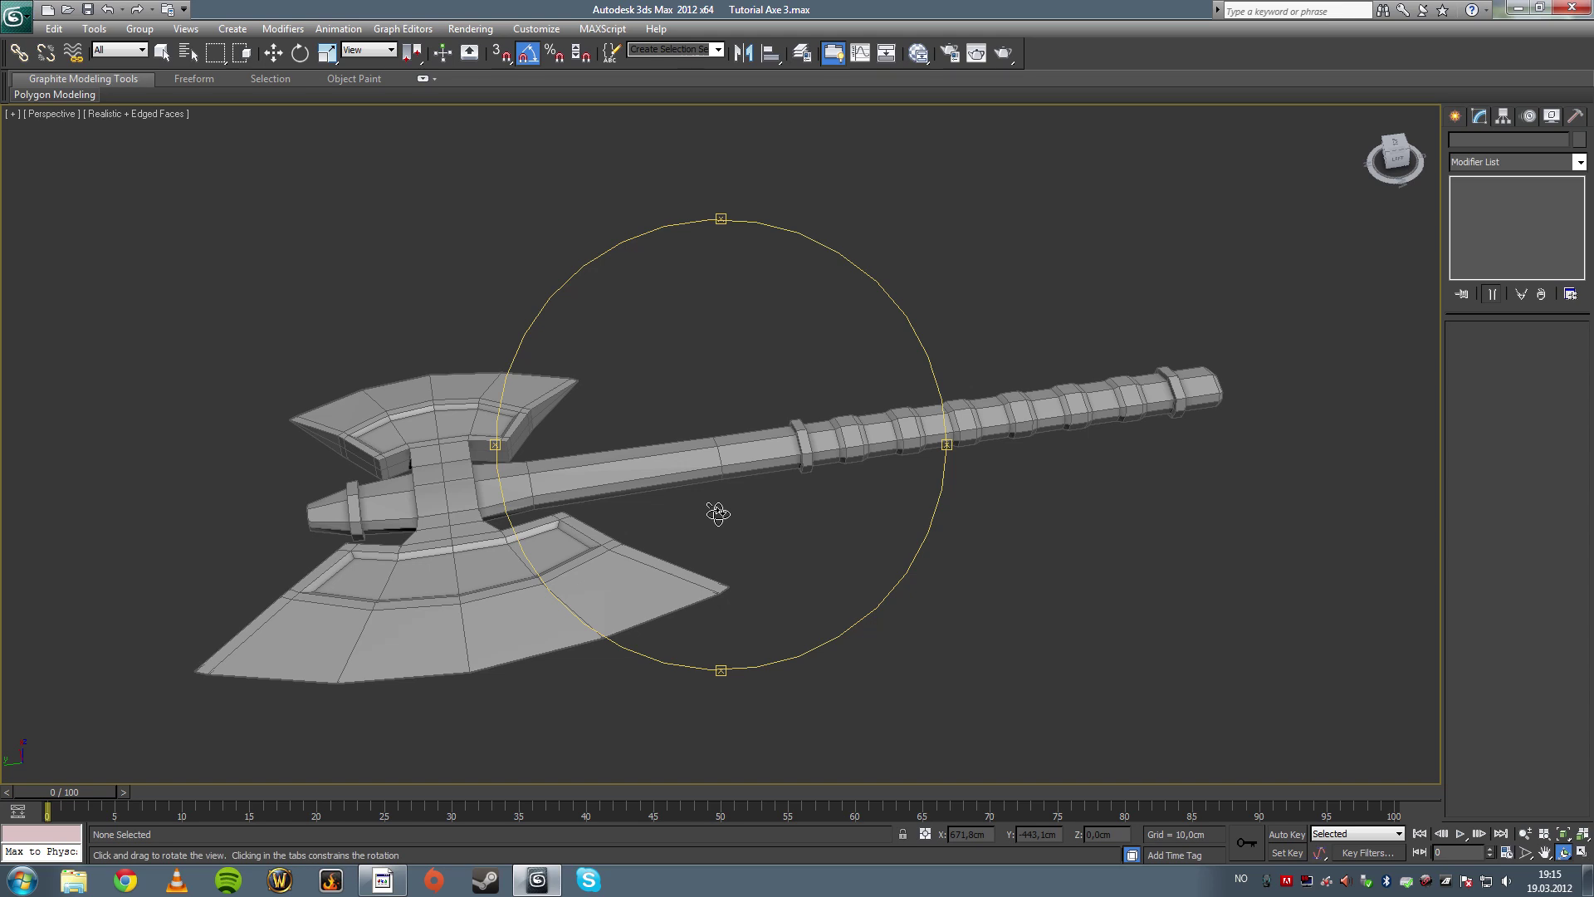
drag(718, 513, 683, 487)
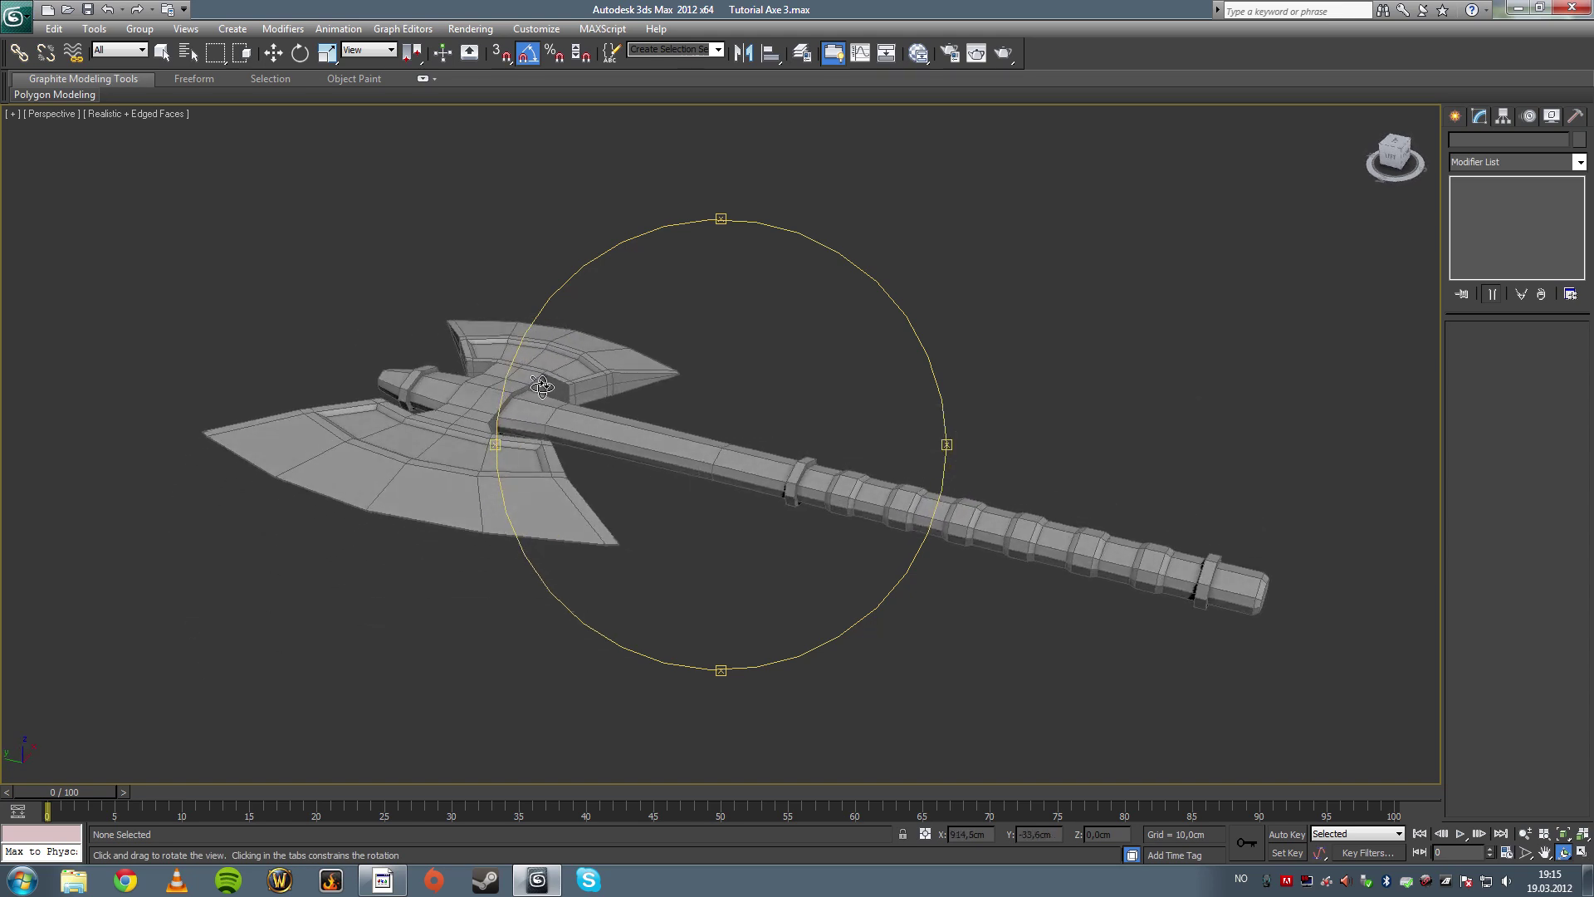
click(166, 53)
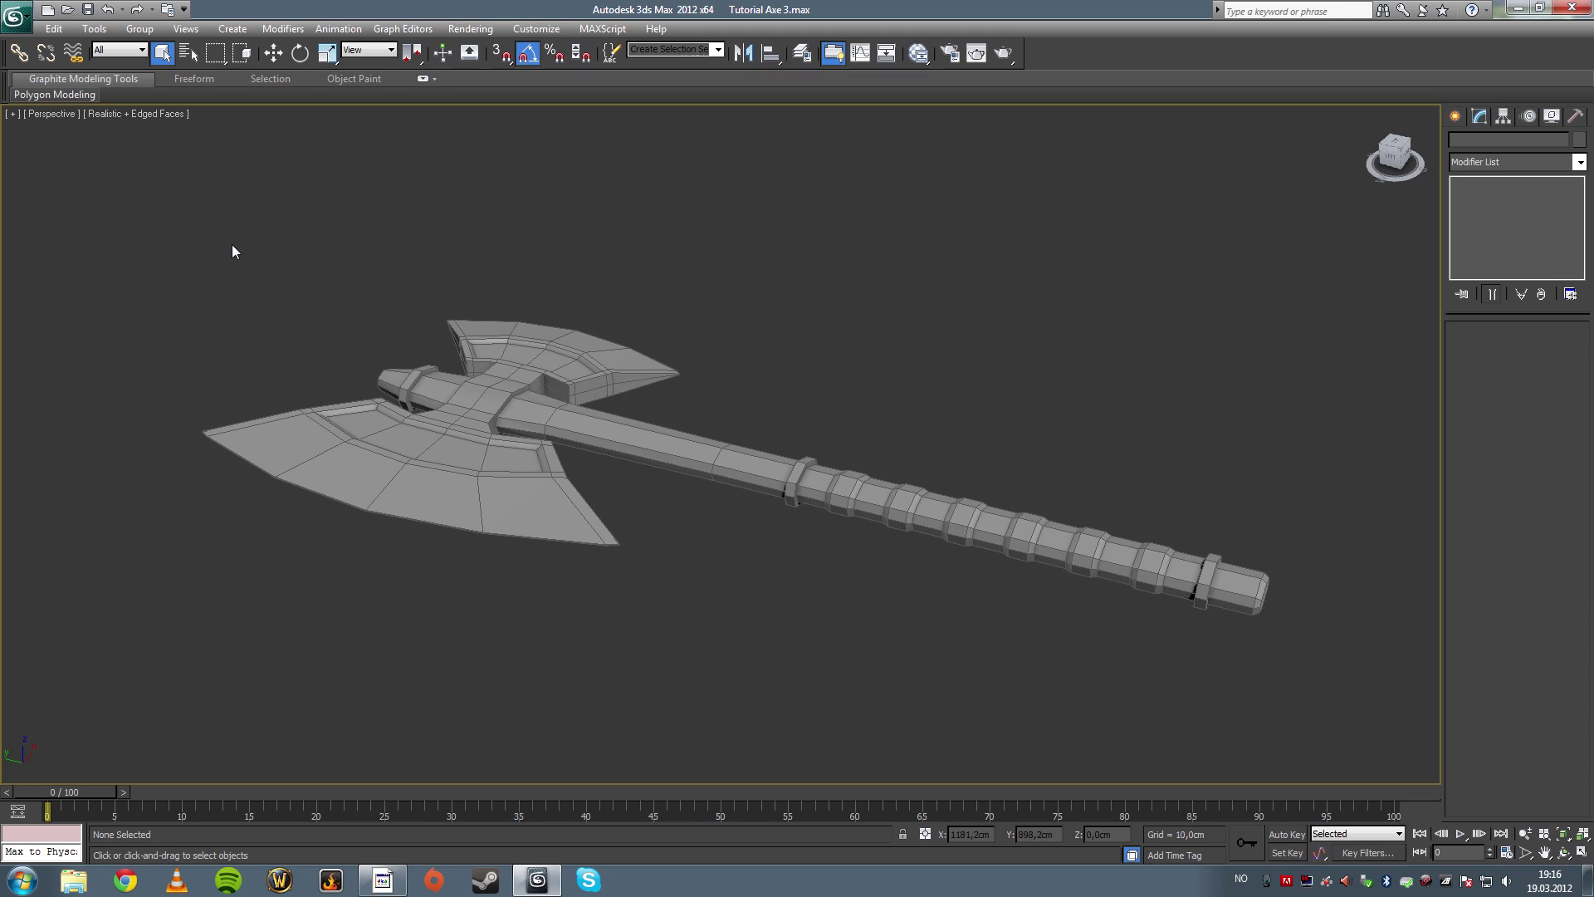
drag(273, 268, 598, 518)
right_click(677, 510)
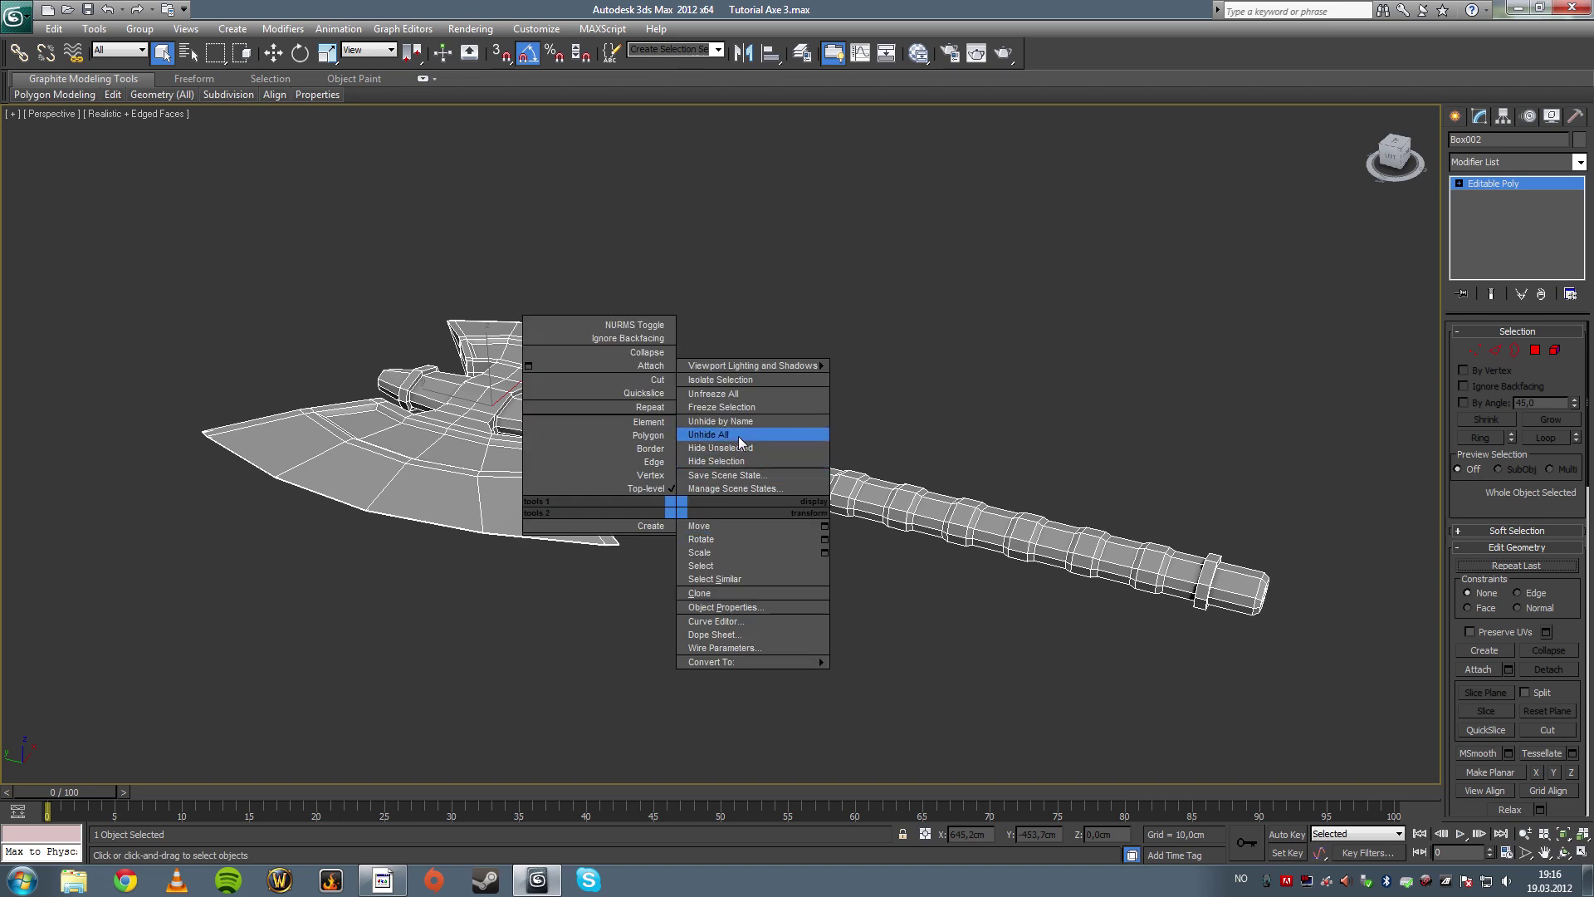
click(734, 462)
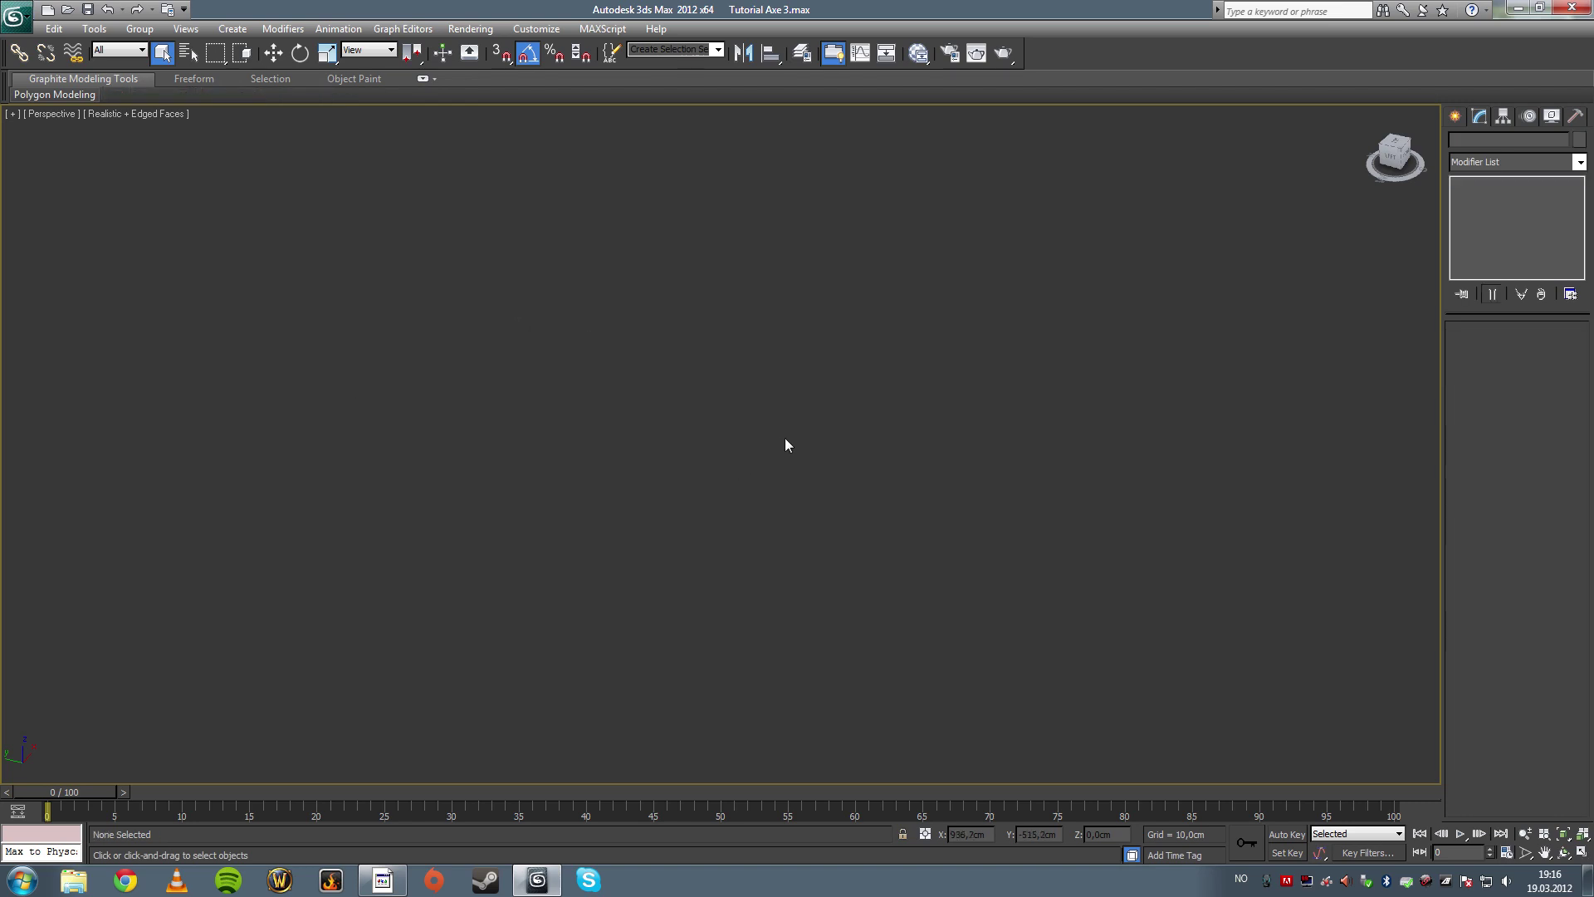
Step: Draw a flat plane about 88.7 cm long and 68.2 cm wide at the centre of the grid, with the grid hidden after placement
key(g)
key(z)
click(1454, 116)
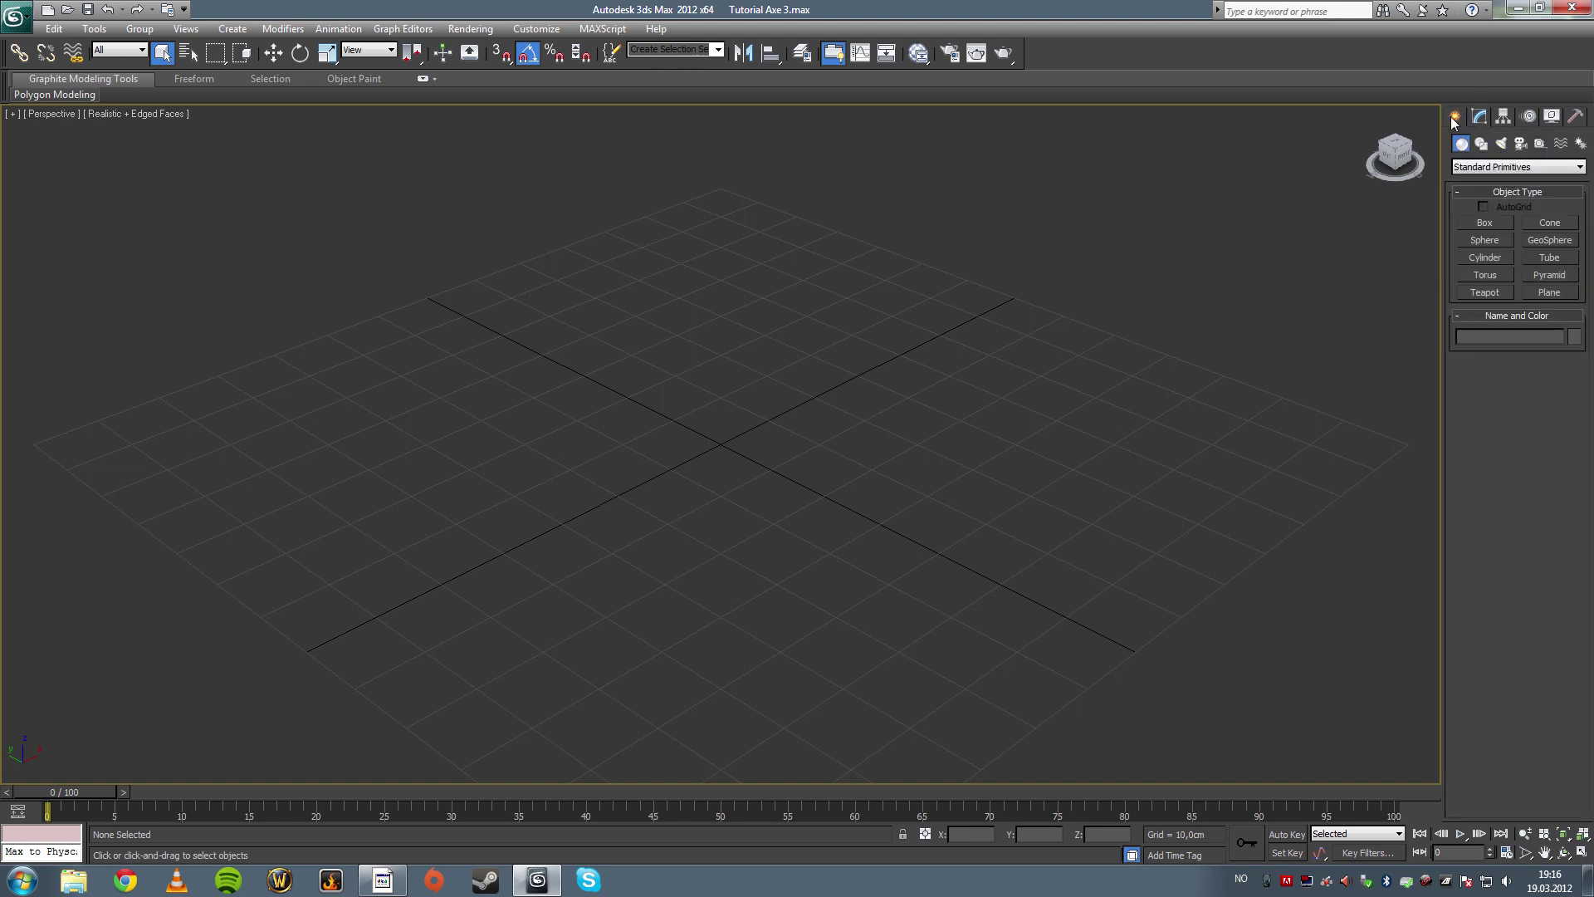
click(1550, 292)
drag(640, 305, 730, 730)
key(g)
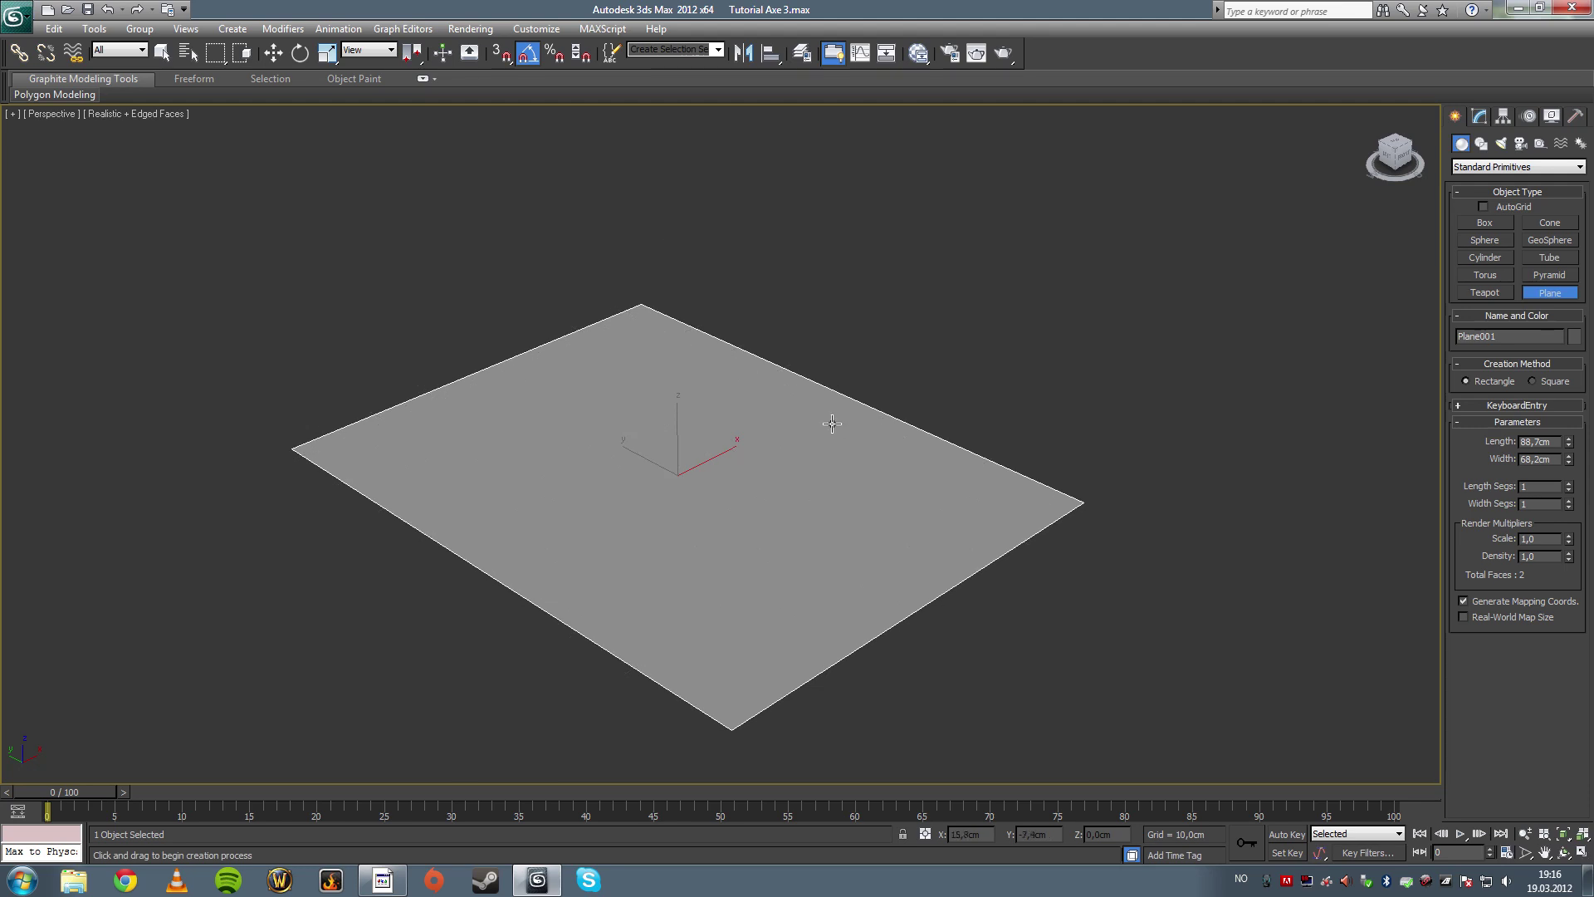
scroll(790, 495, up, 3)
scroll(789, 490, down, 2)
alt+middle_drag(800, 451, 803, 456)
Step: Convert the plane to an Editable Poly
right_click(990, 427)
right_click(1035, 471)
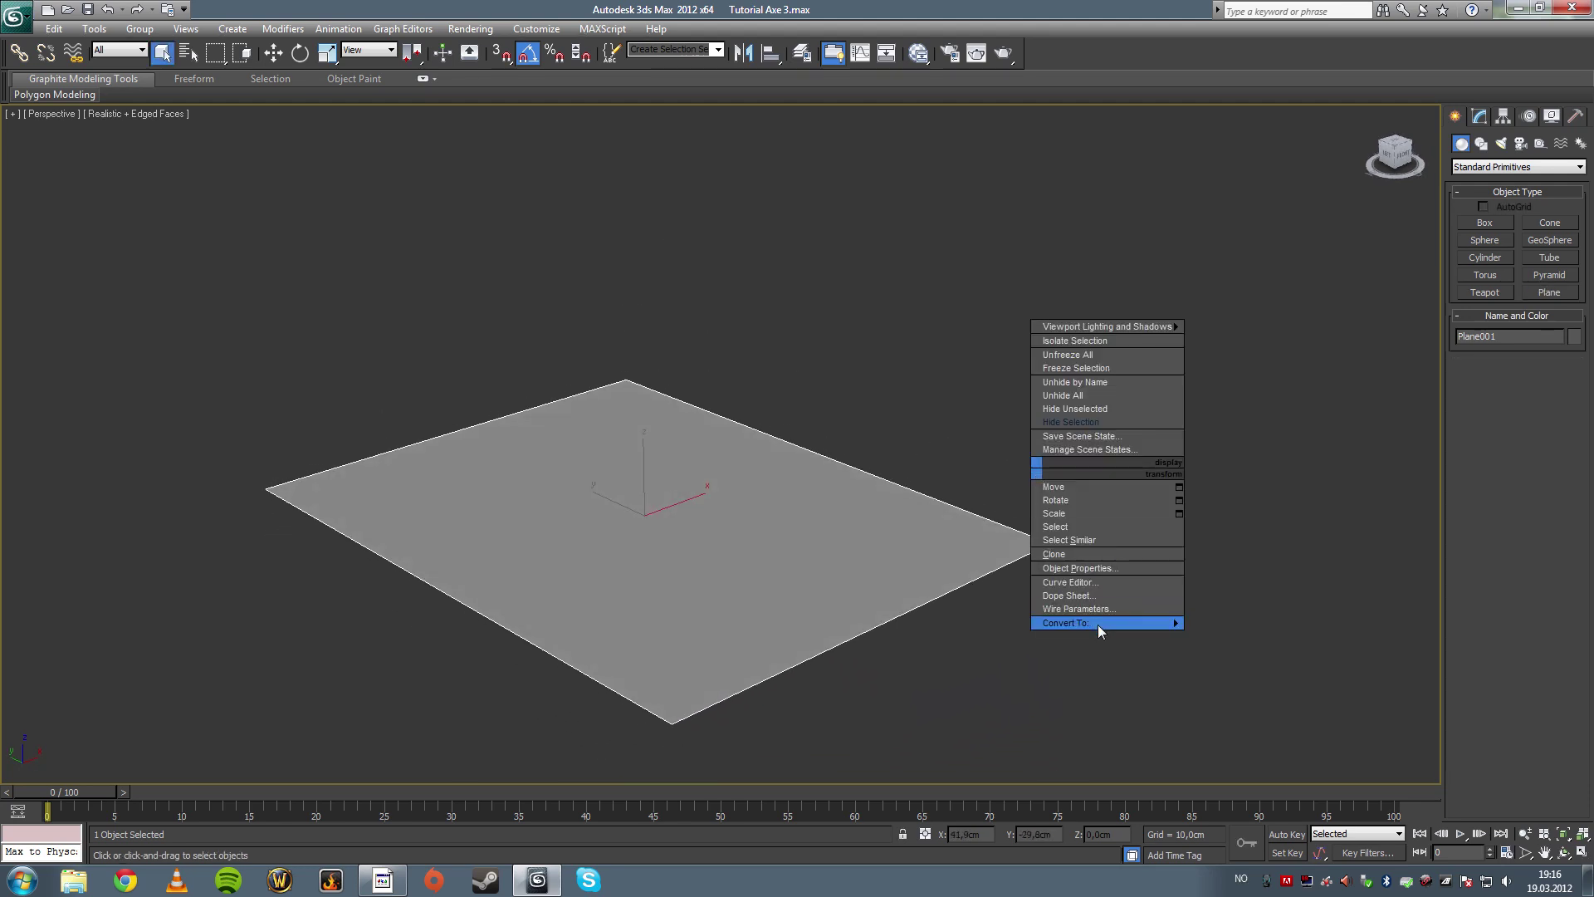
mouse_move(1097, 625)
click(1208, 639)
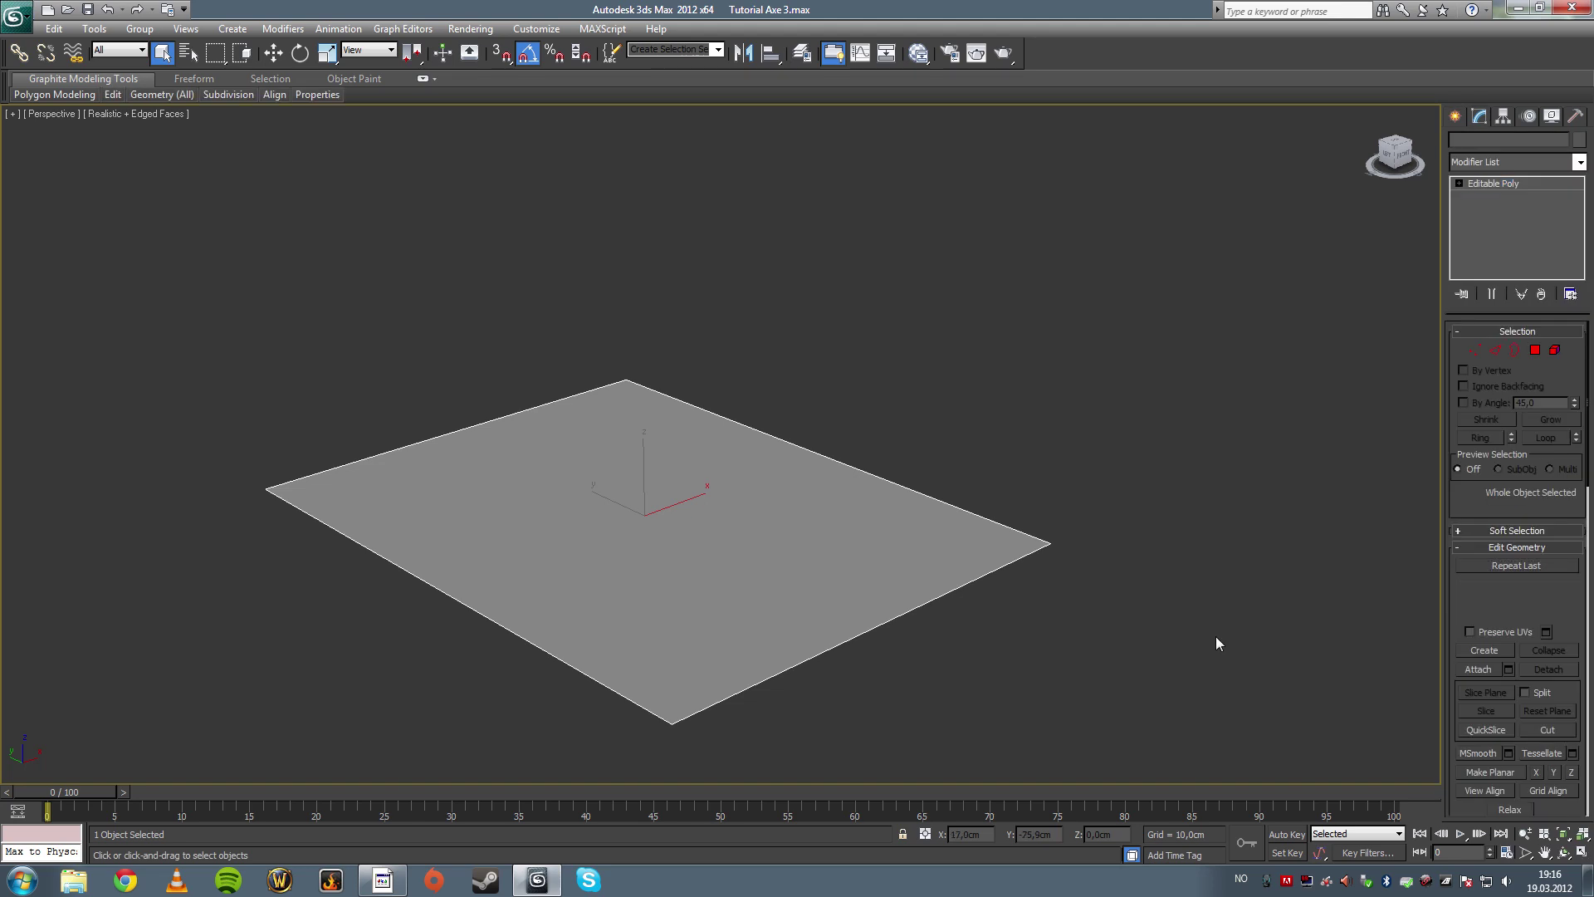
Step: Extend the plane's far long edge straight up to make a vertical wall polygon
click(1495, 349)
click(783, 470)
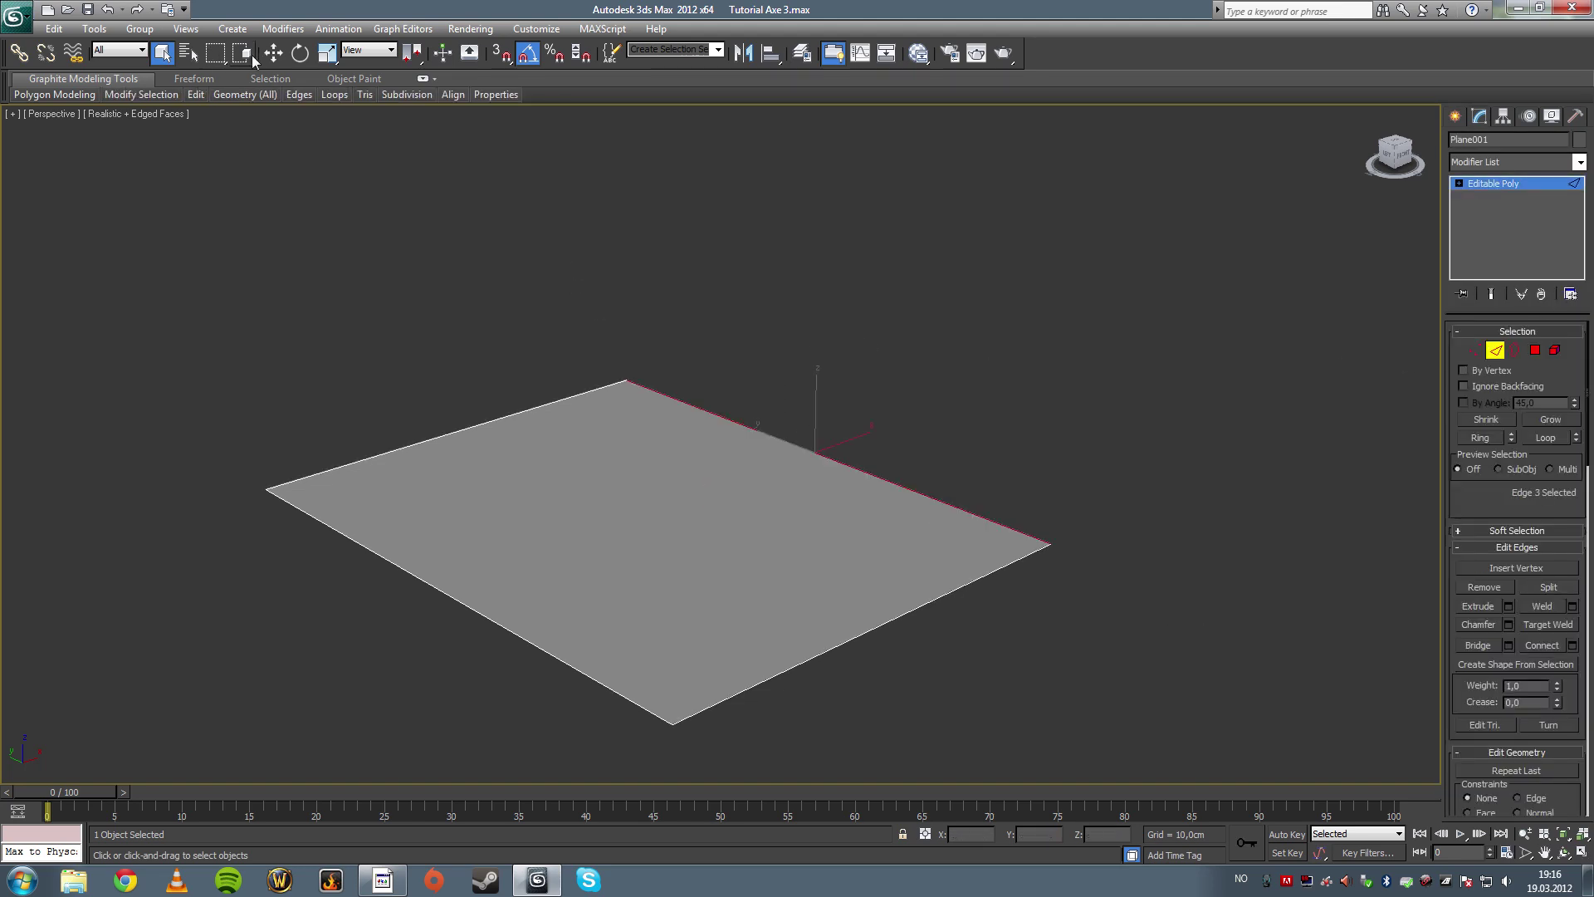
click(273, 52)
shift+drag(816, 394, 793, 87)
click(1220, 492)
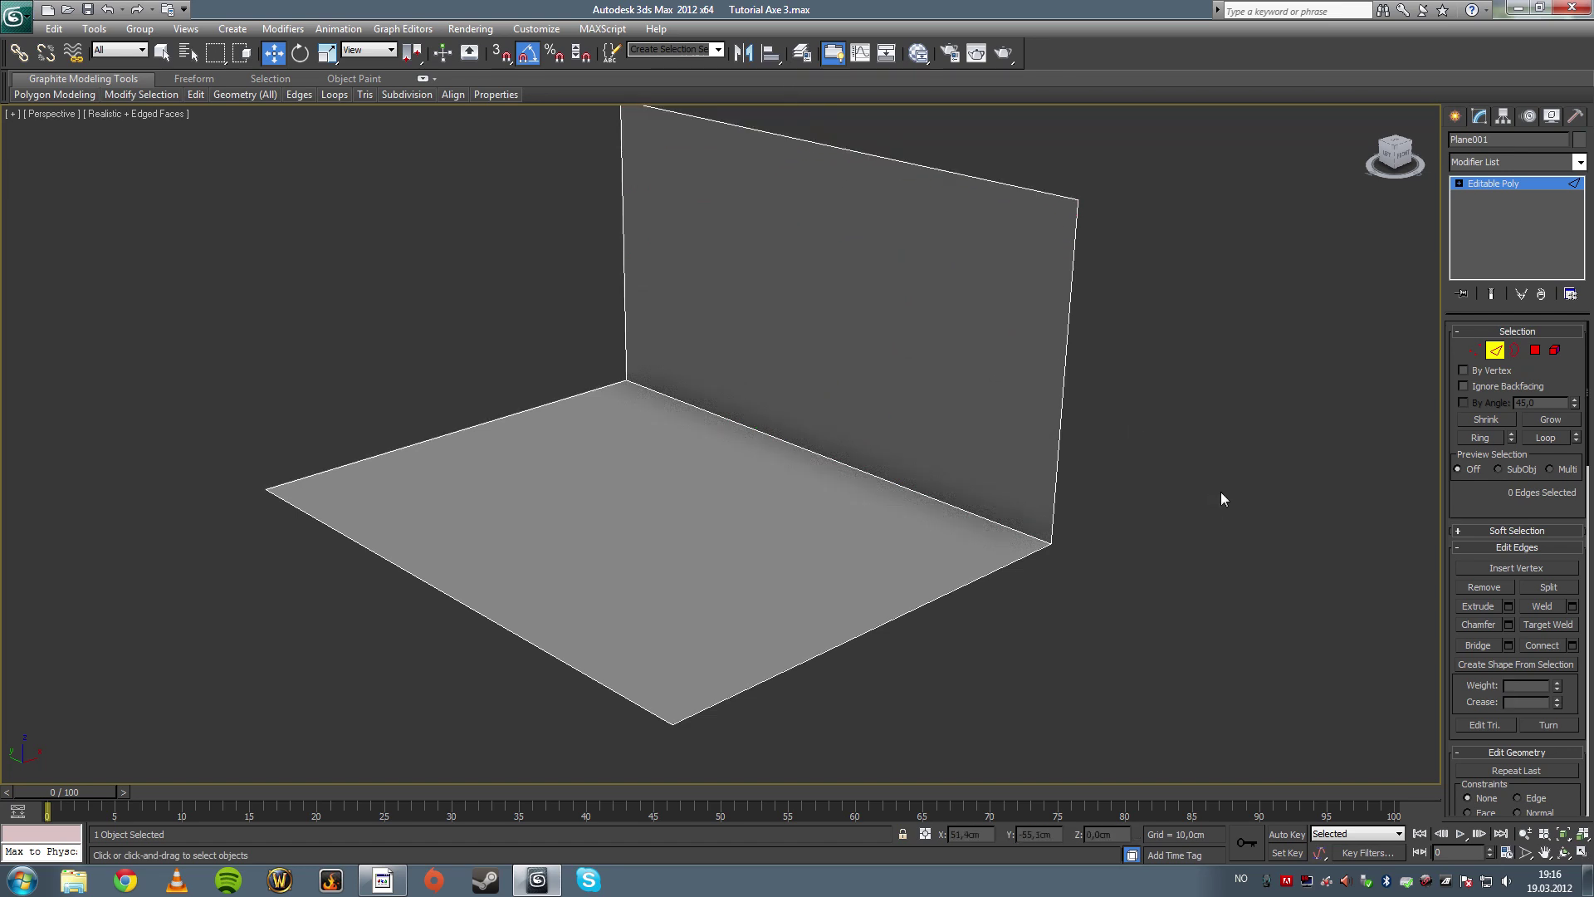
alt+middle_drag(1221, 491, 1163, 552)
alt+middle_drag(1043, 466, 861, 573)
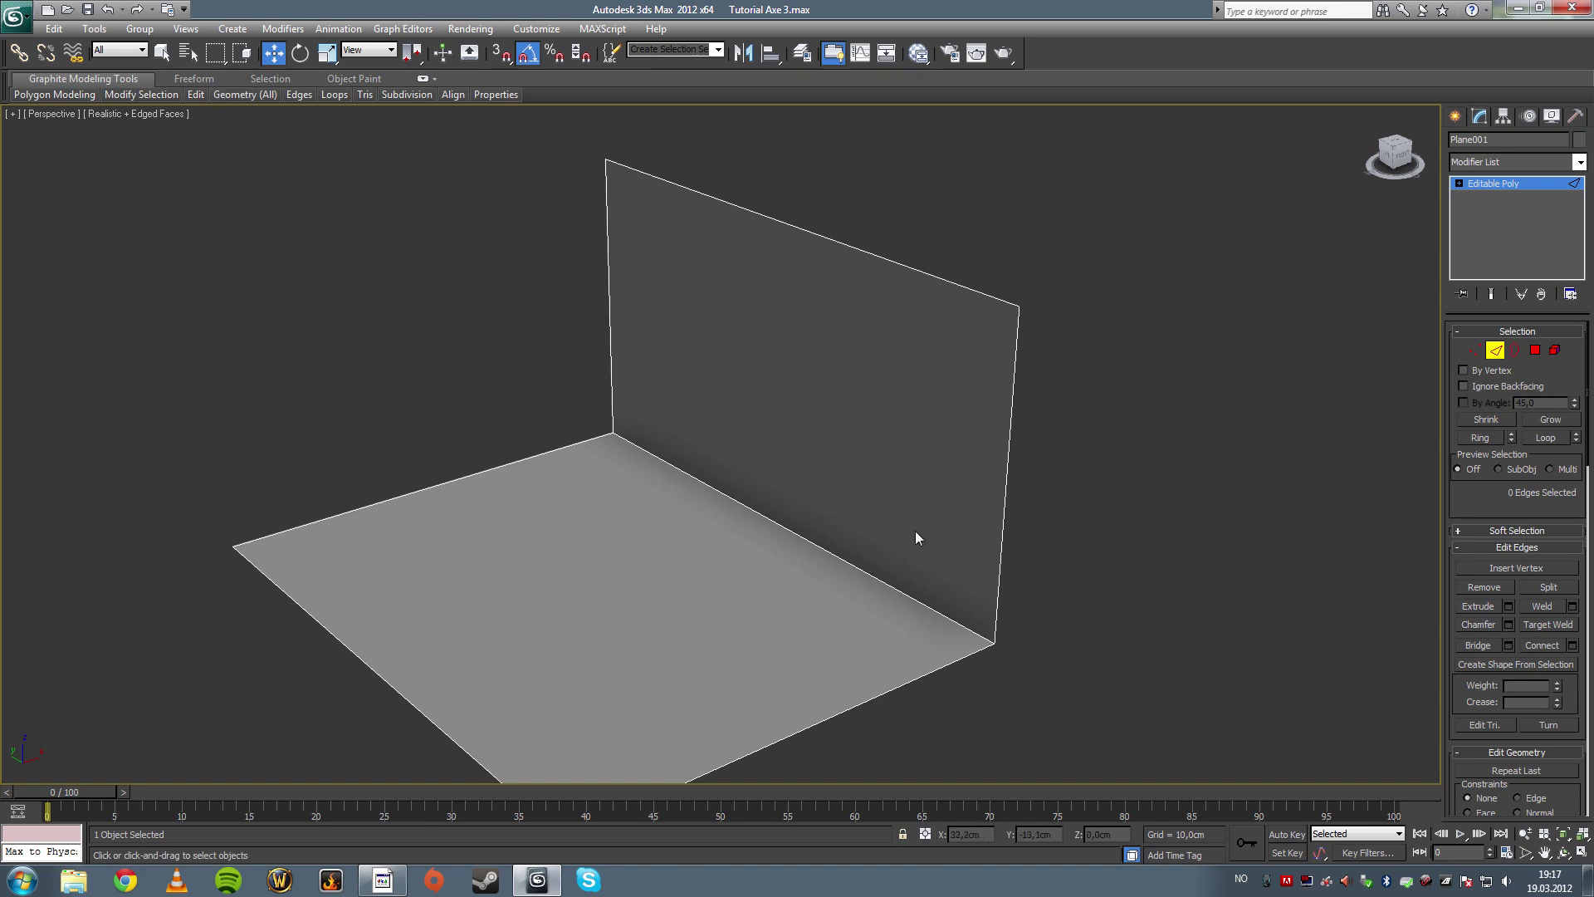
Step: Delete the vertical wall polygon, keeping only the flat floor polygon
click(1534, 353)
click(816, 460)
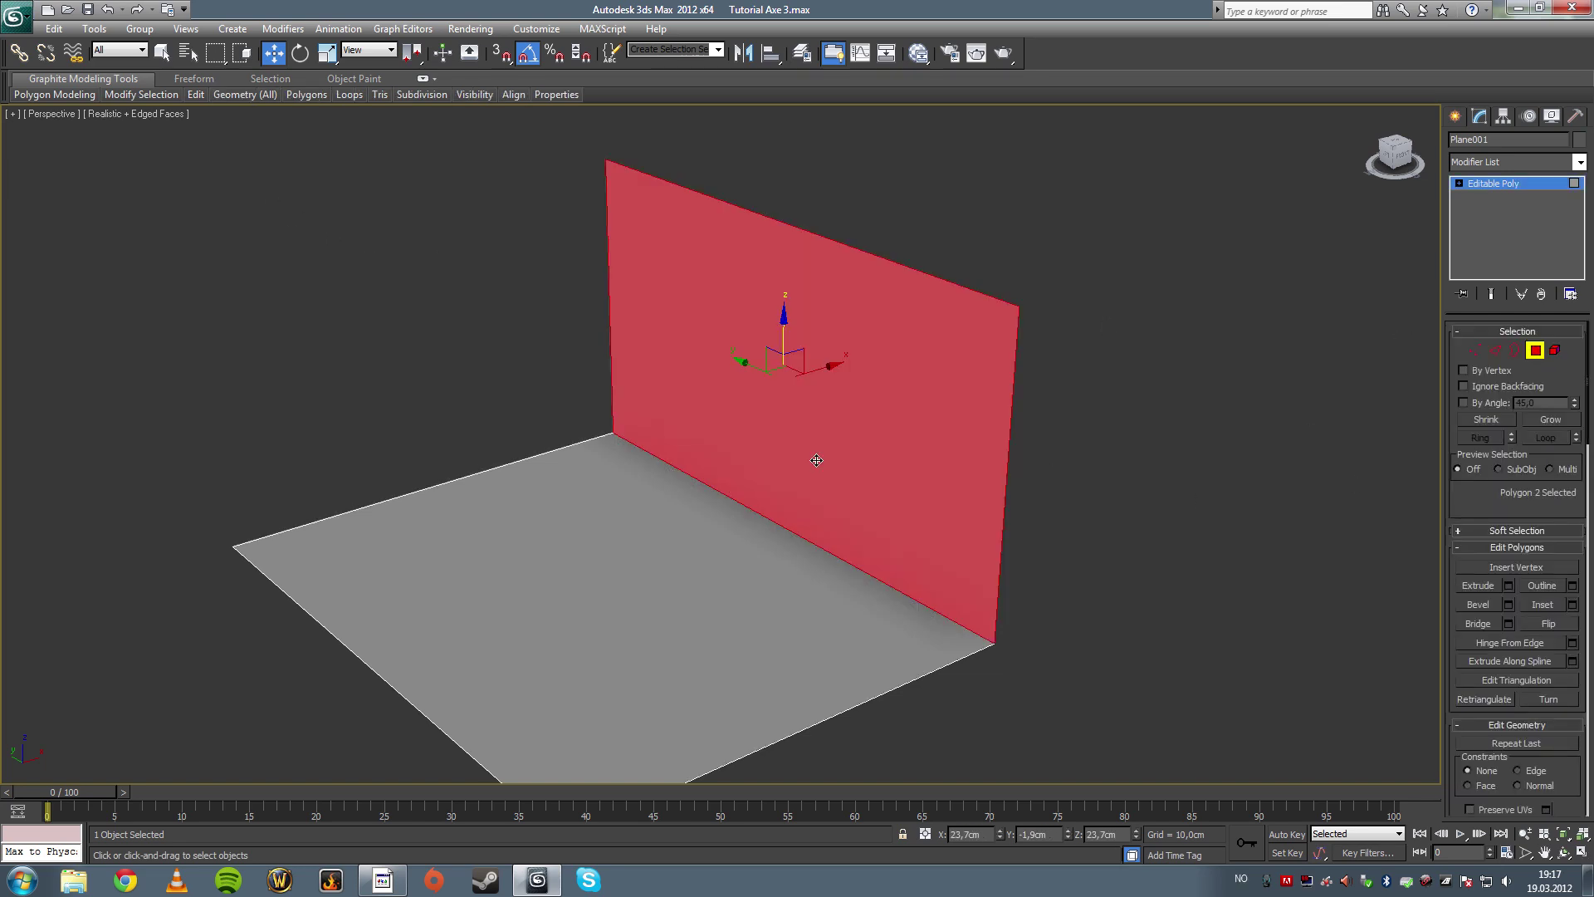
key(Delete)
Step: Extend the floor's far long edge straight up about 47.5 cm as a new wall polygon, then leave edge editing and deselect the object
key(2)
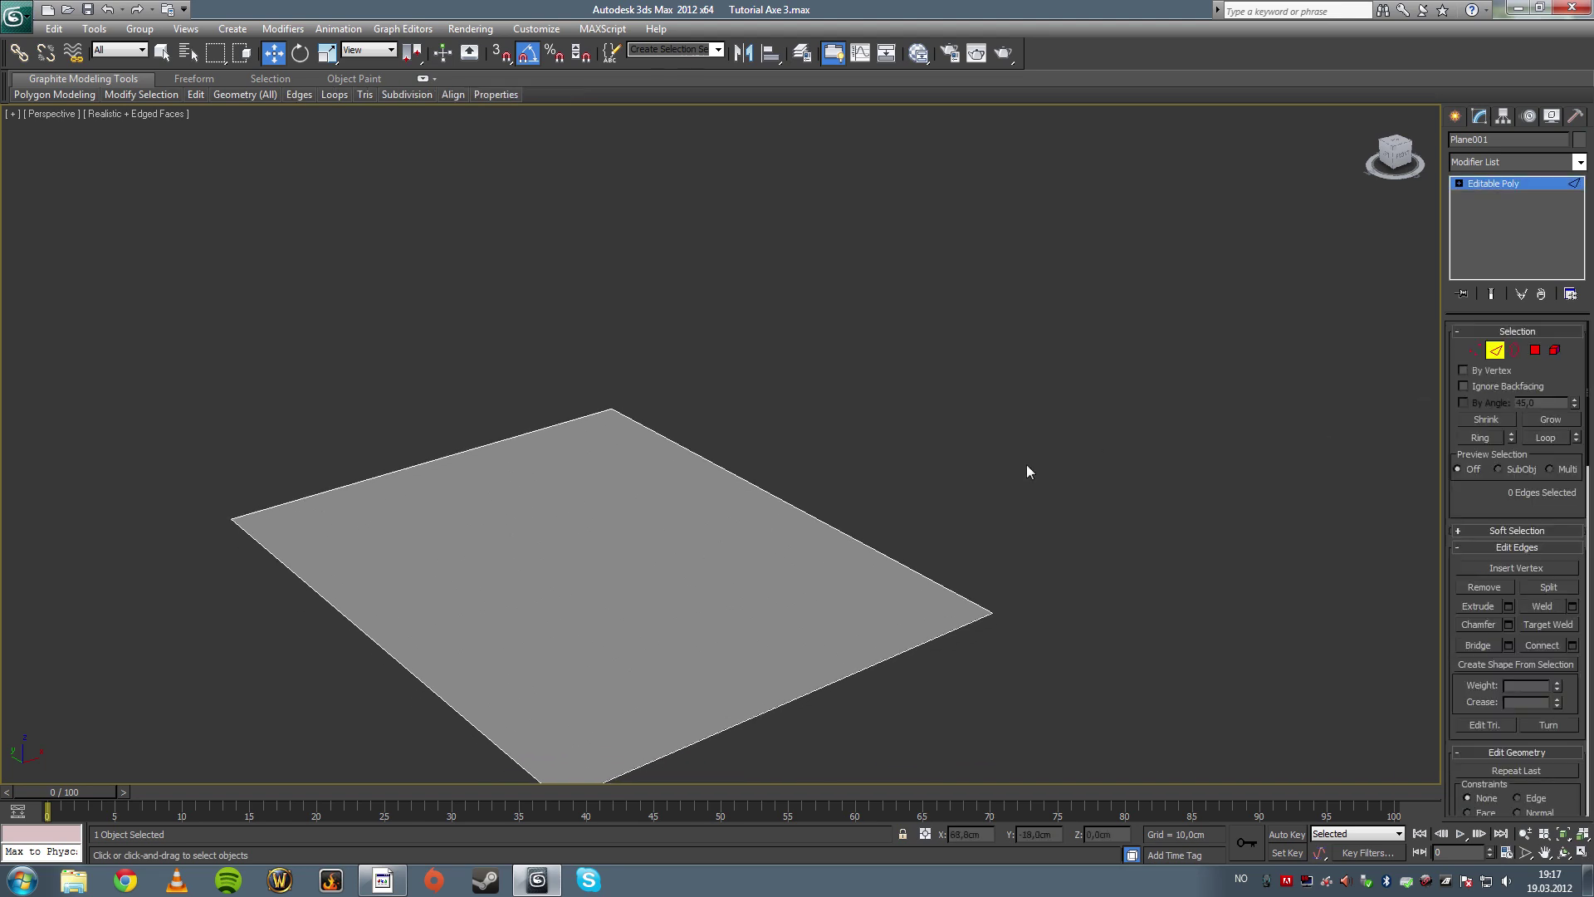
click(710, 462)
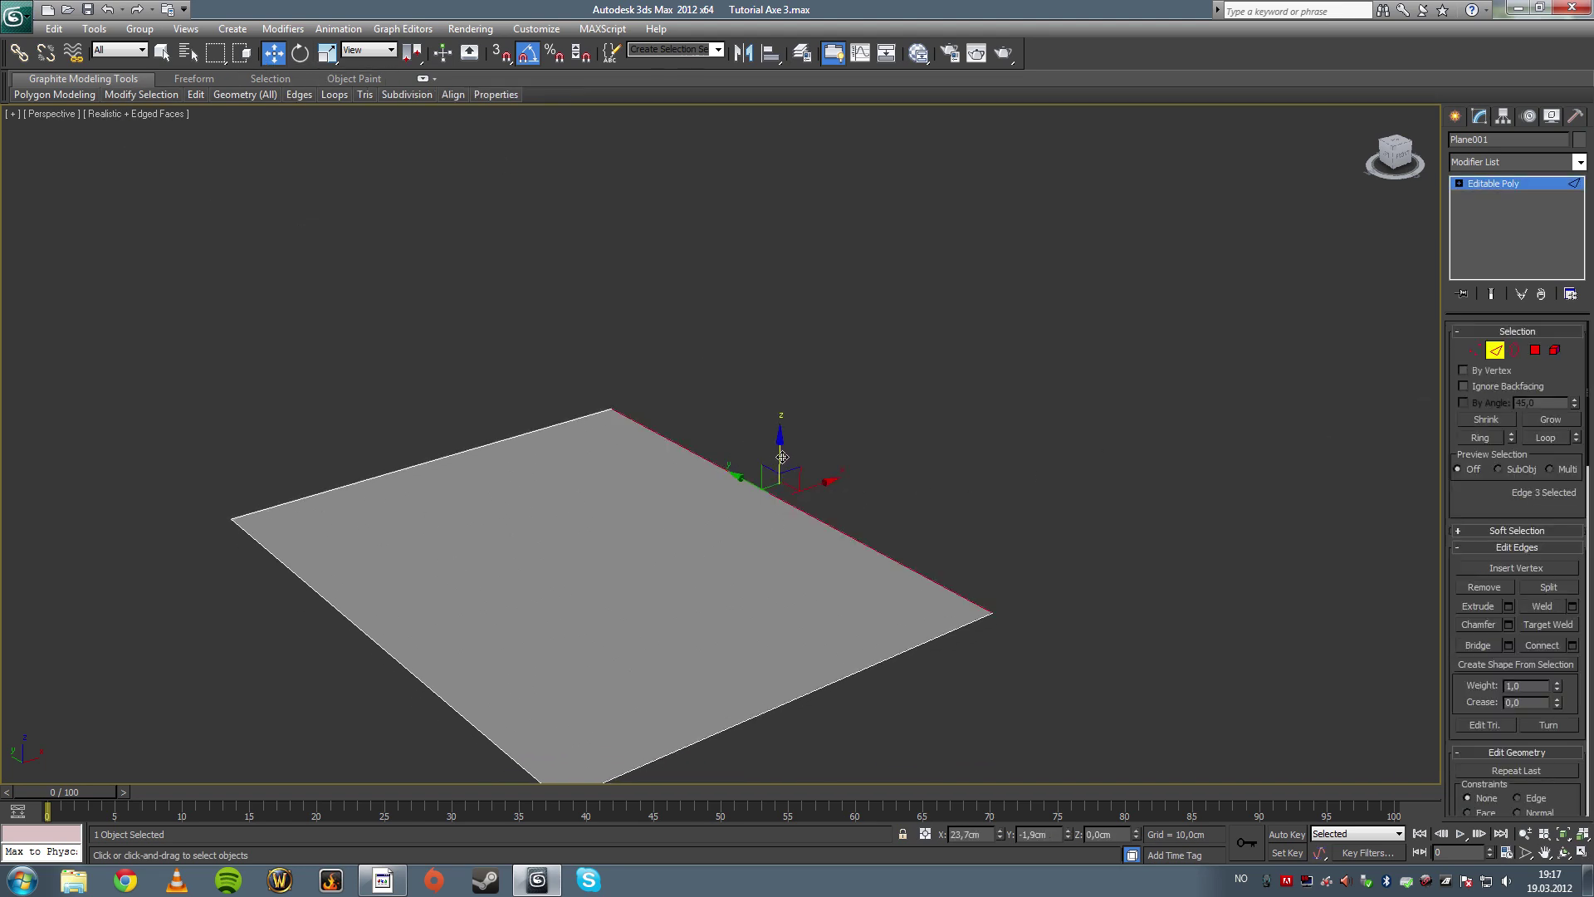
shift+drag(782, 457, 783, 151)
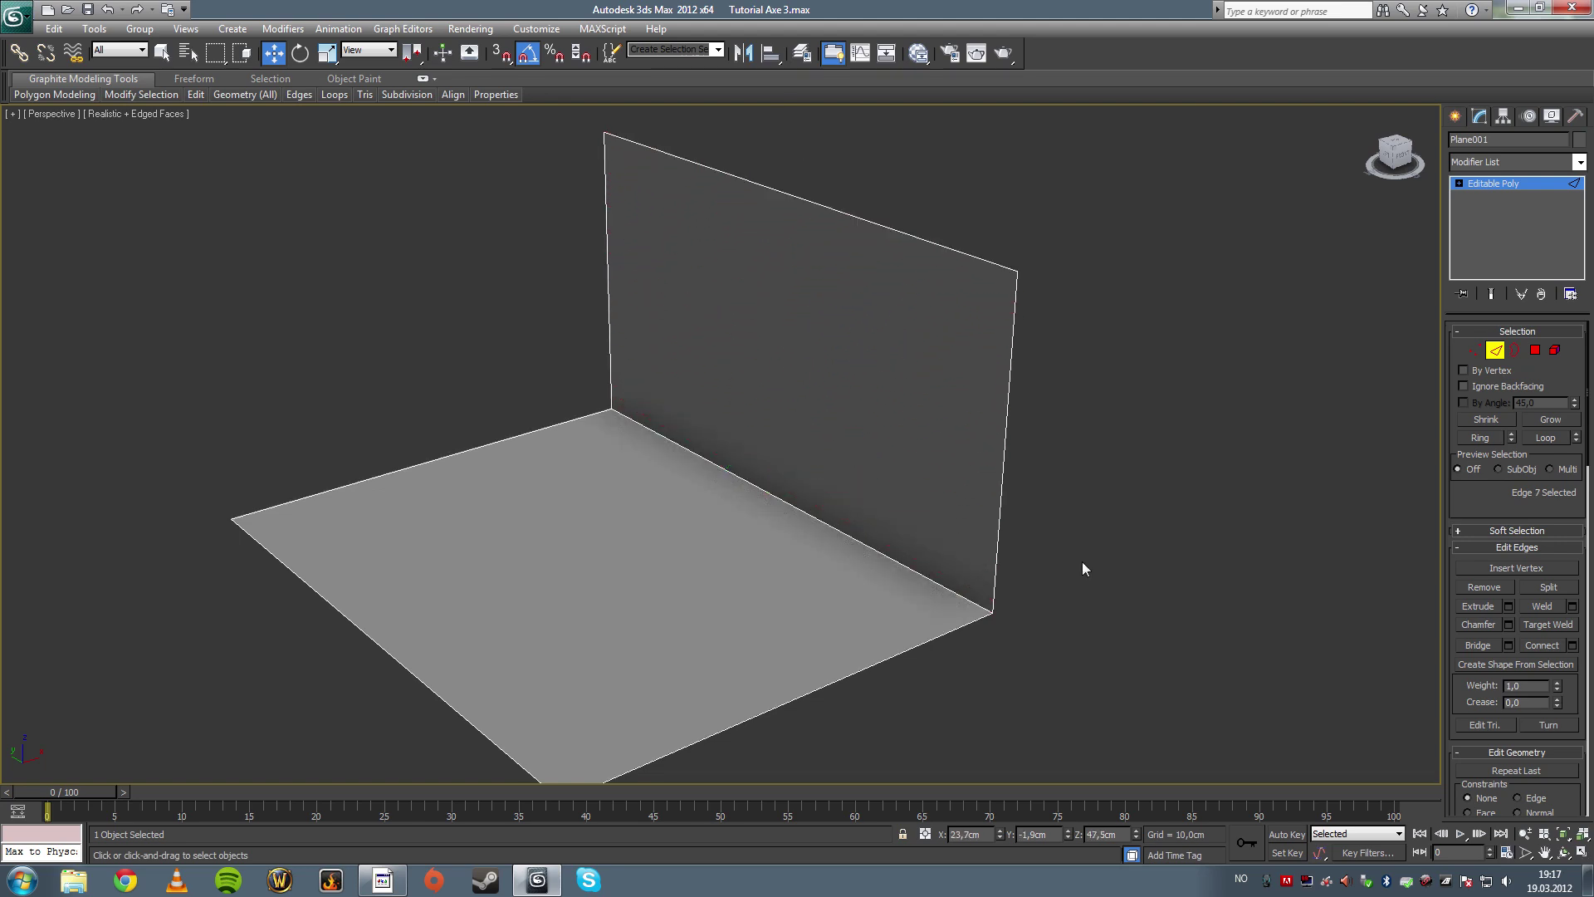
alt+middle_drag(1082, 561, 1138, 526)
click(1139, 526)
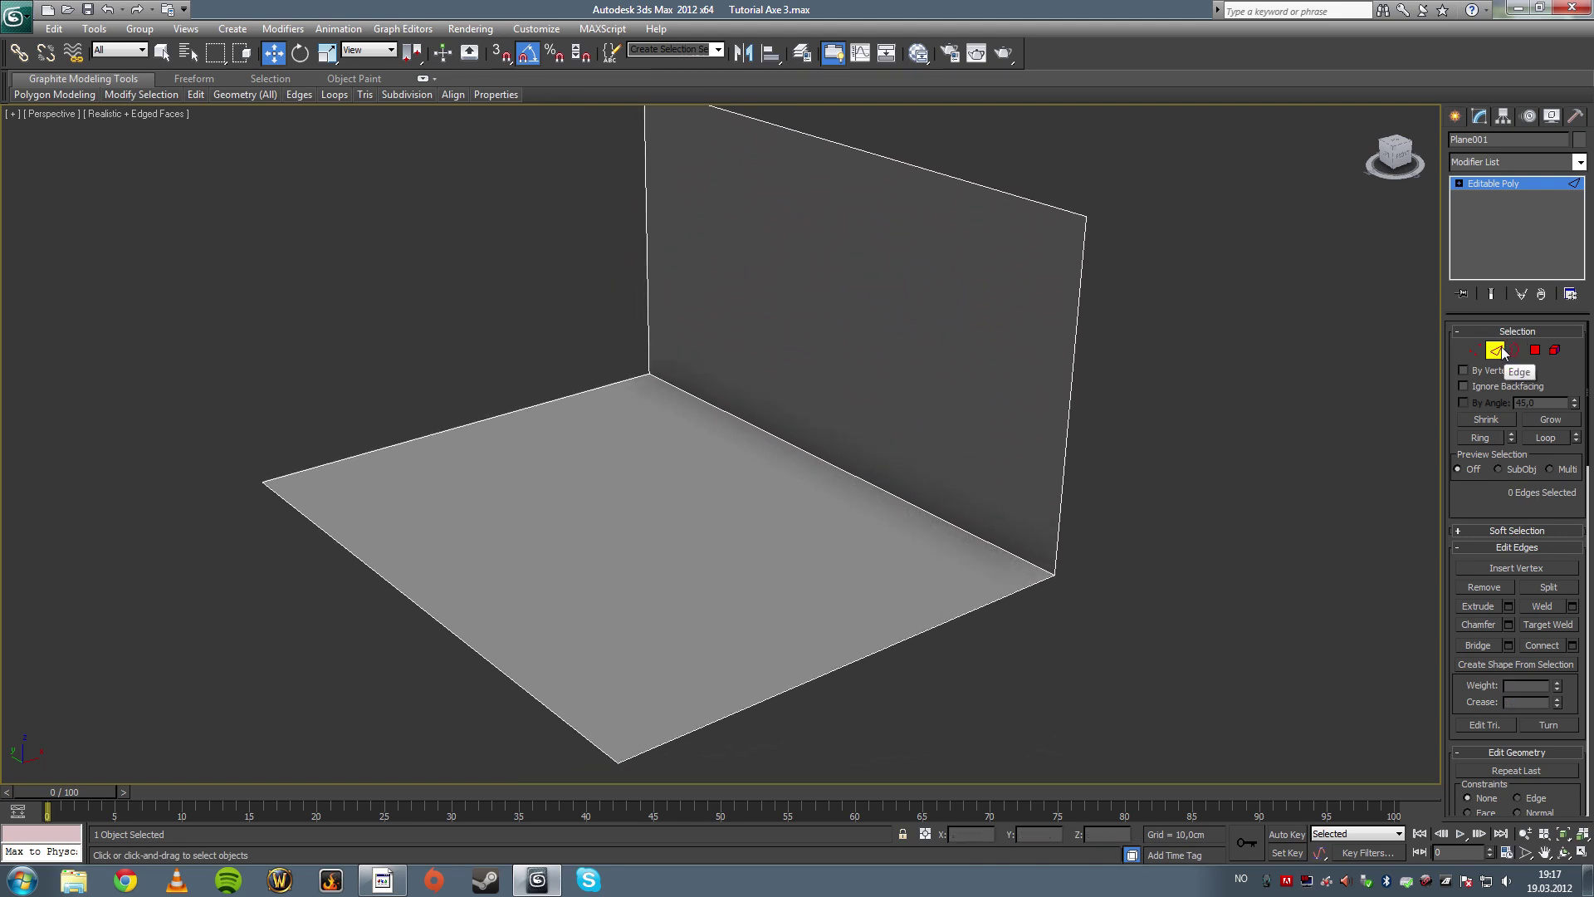
click(1495, 350)
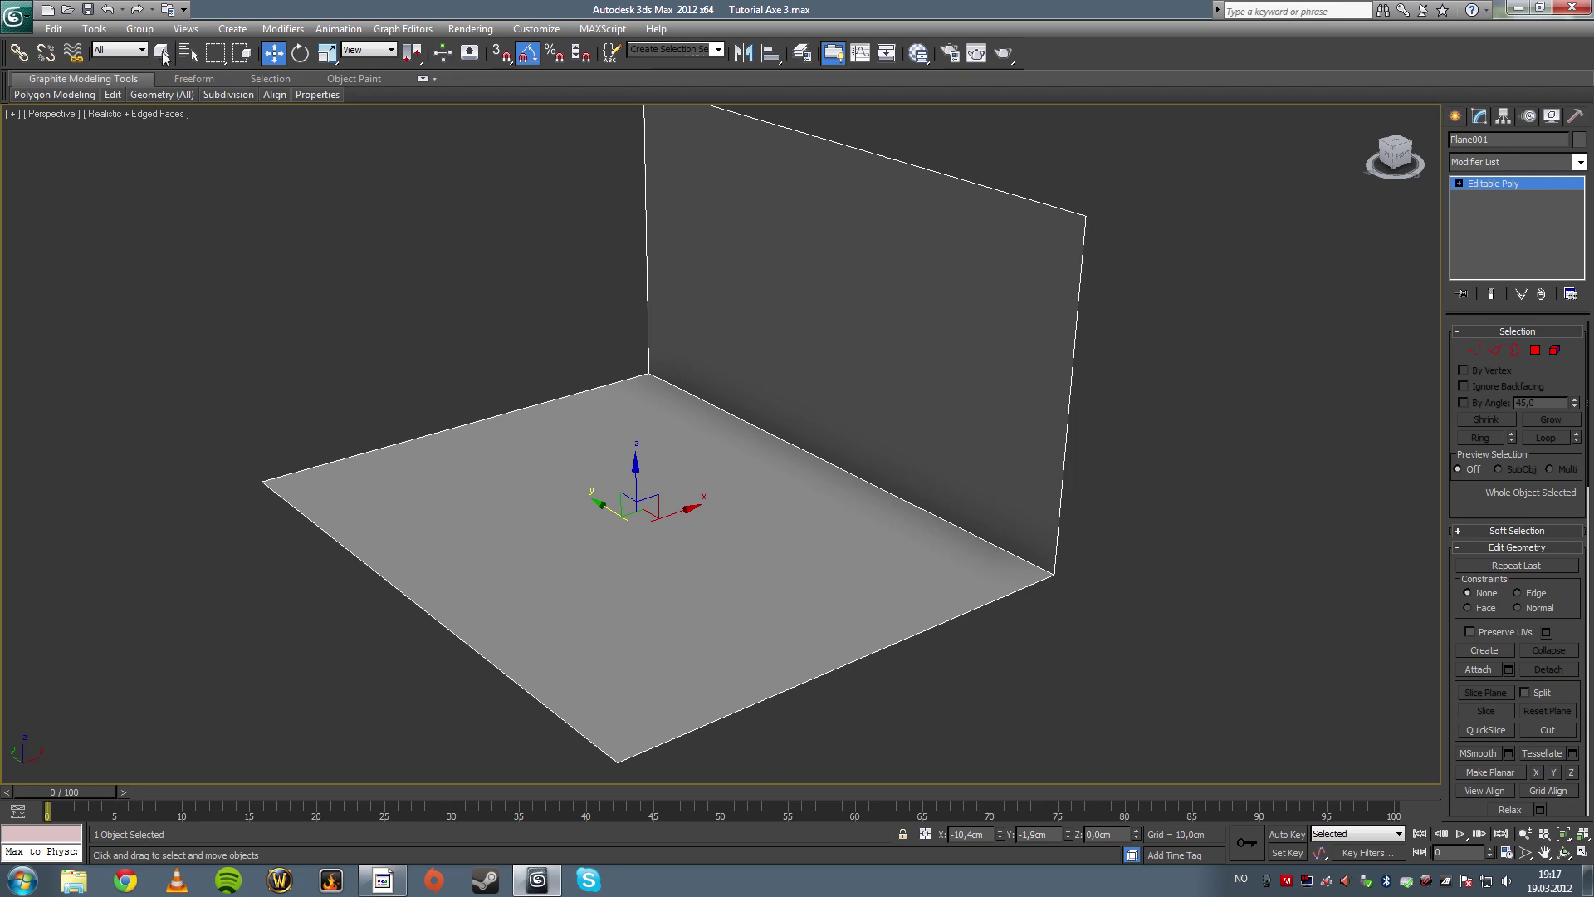
click(163, 55)
click(391, 266)
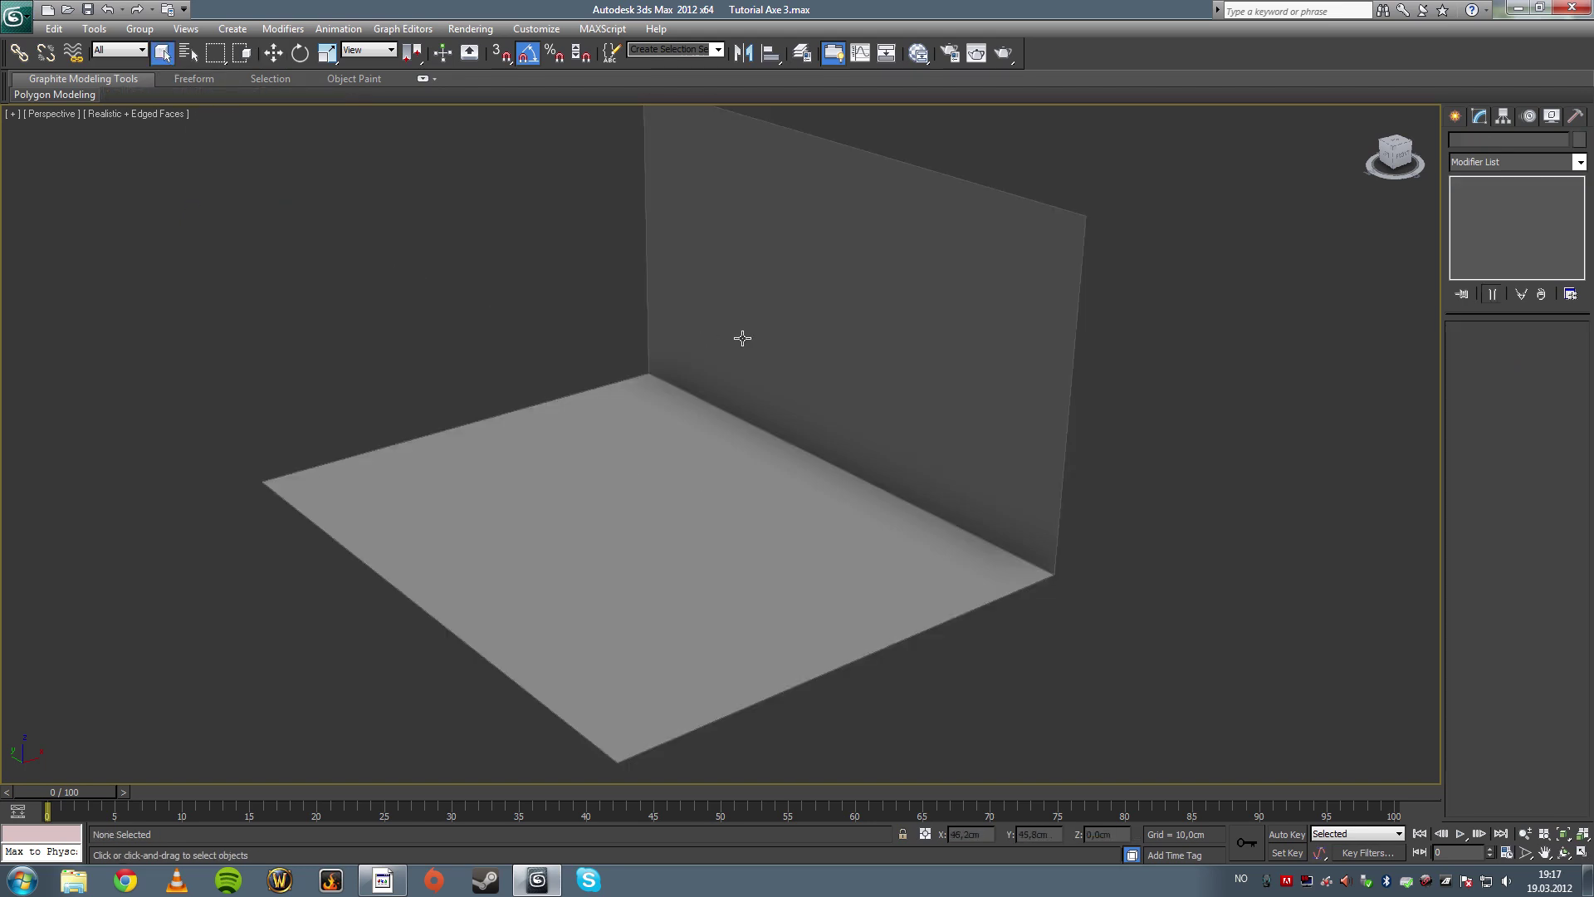
Step: Examine the floor and wall polygons and their outer edges by selecting them and viewing the shape from different angles
click(743, 366)
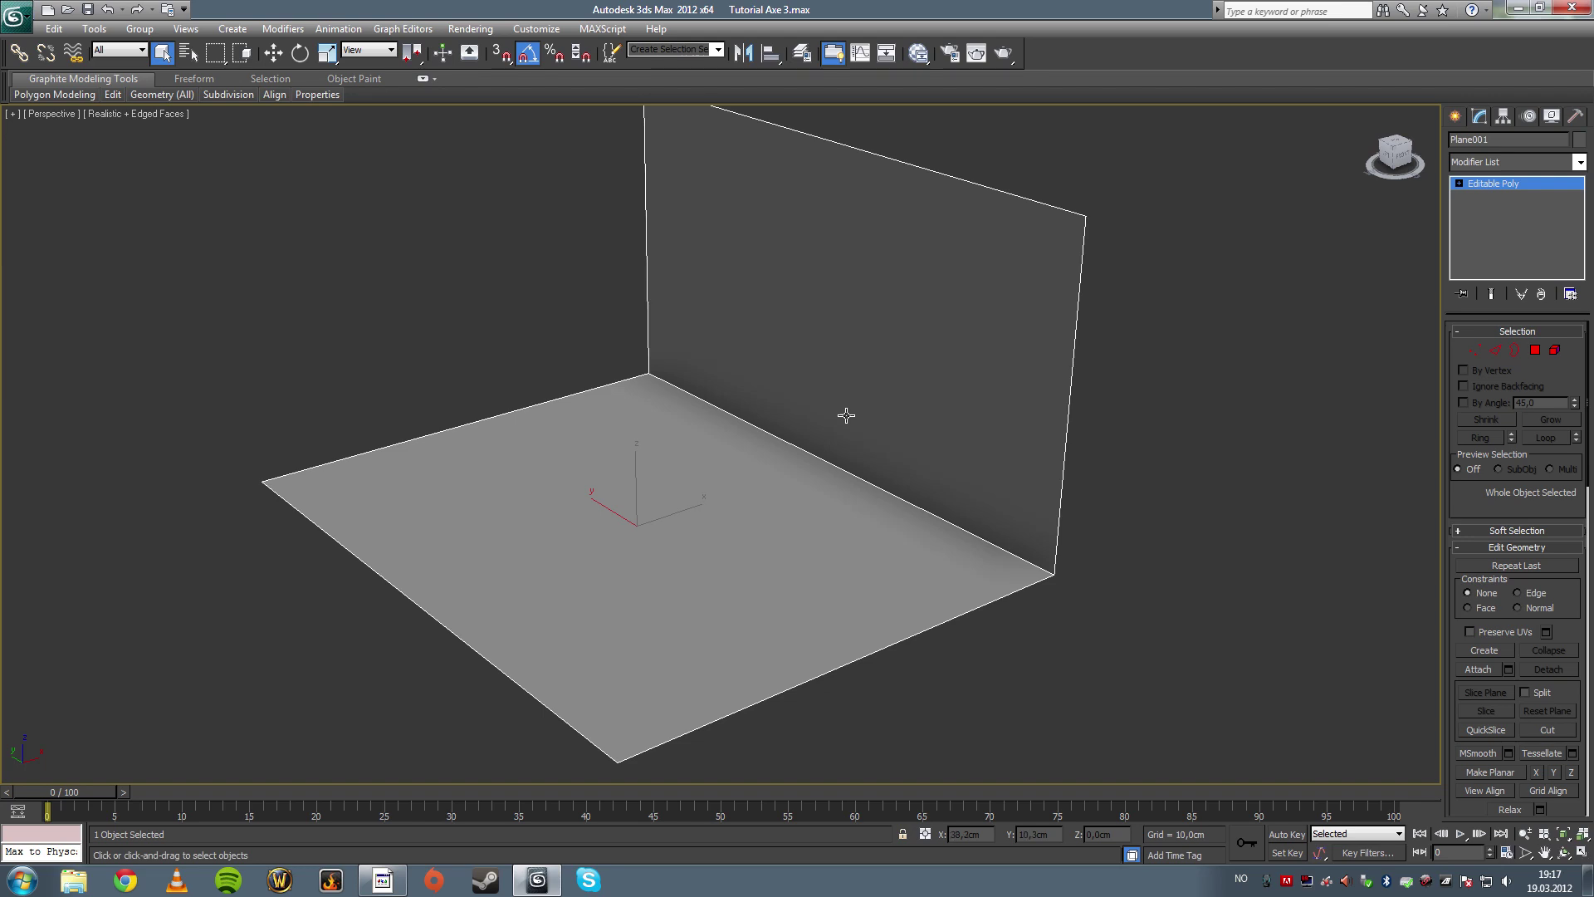
middle_drag(583, 536, 606, 529)
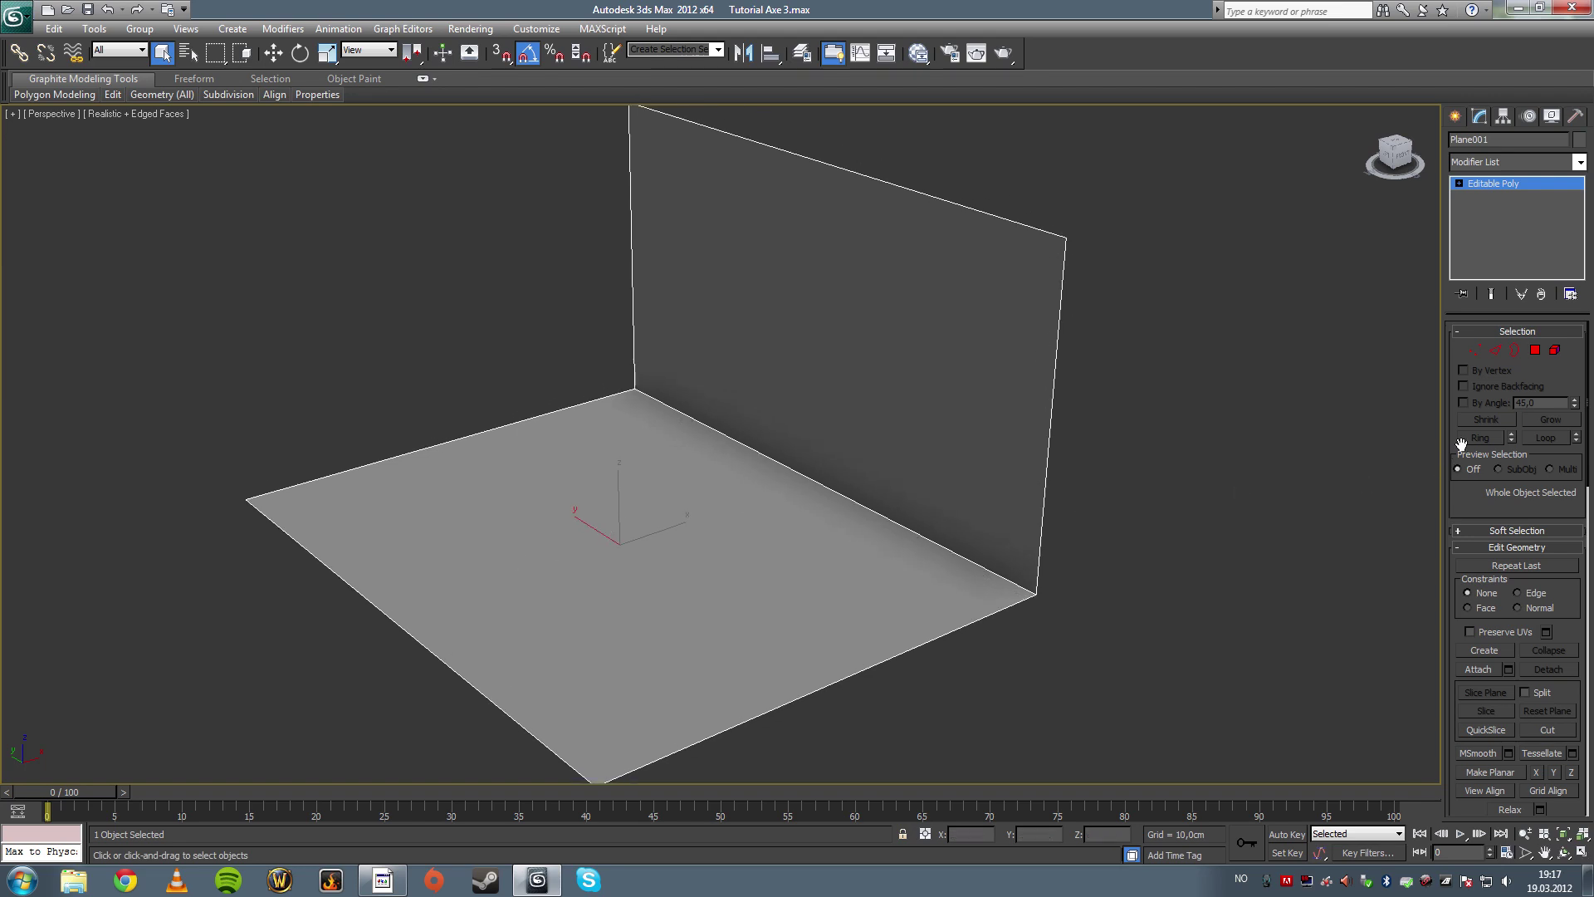
click(1535, 349)
click(804, 410)
click(707, 539)
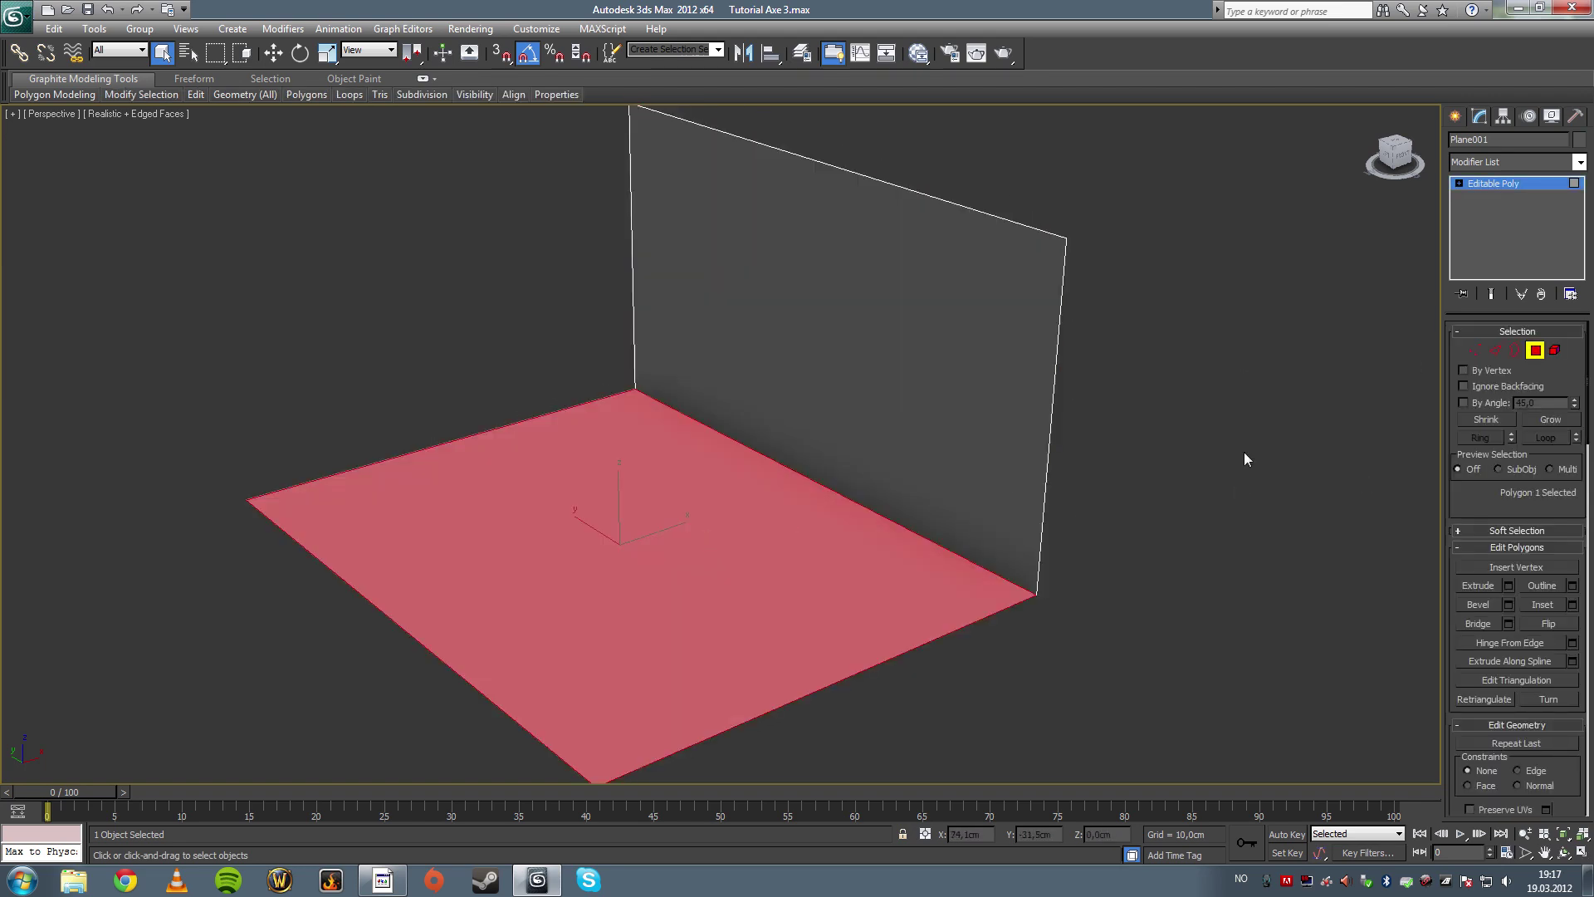
click(1243, 452)
click(1495, 350)
click(924, 189)
mouse_move(861, 322)
mouse_down()
mouse_move(818, 436)
mouse_move(817, 498)
mouse_up()
drag(515, 641, 434, 693)
alt+middle_drag(540, 641, 625, 590)
click(941, 670)
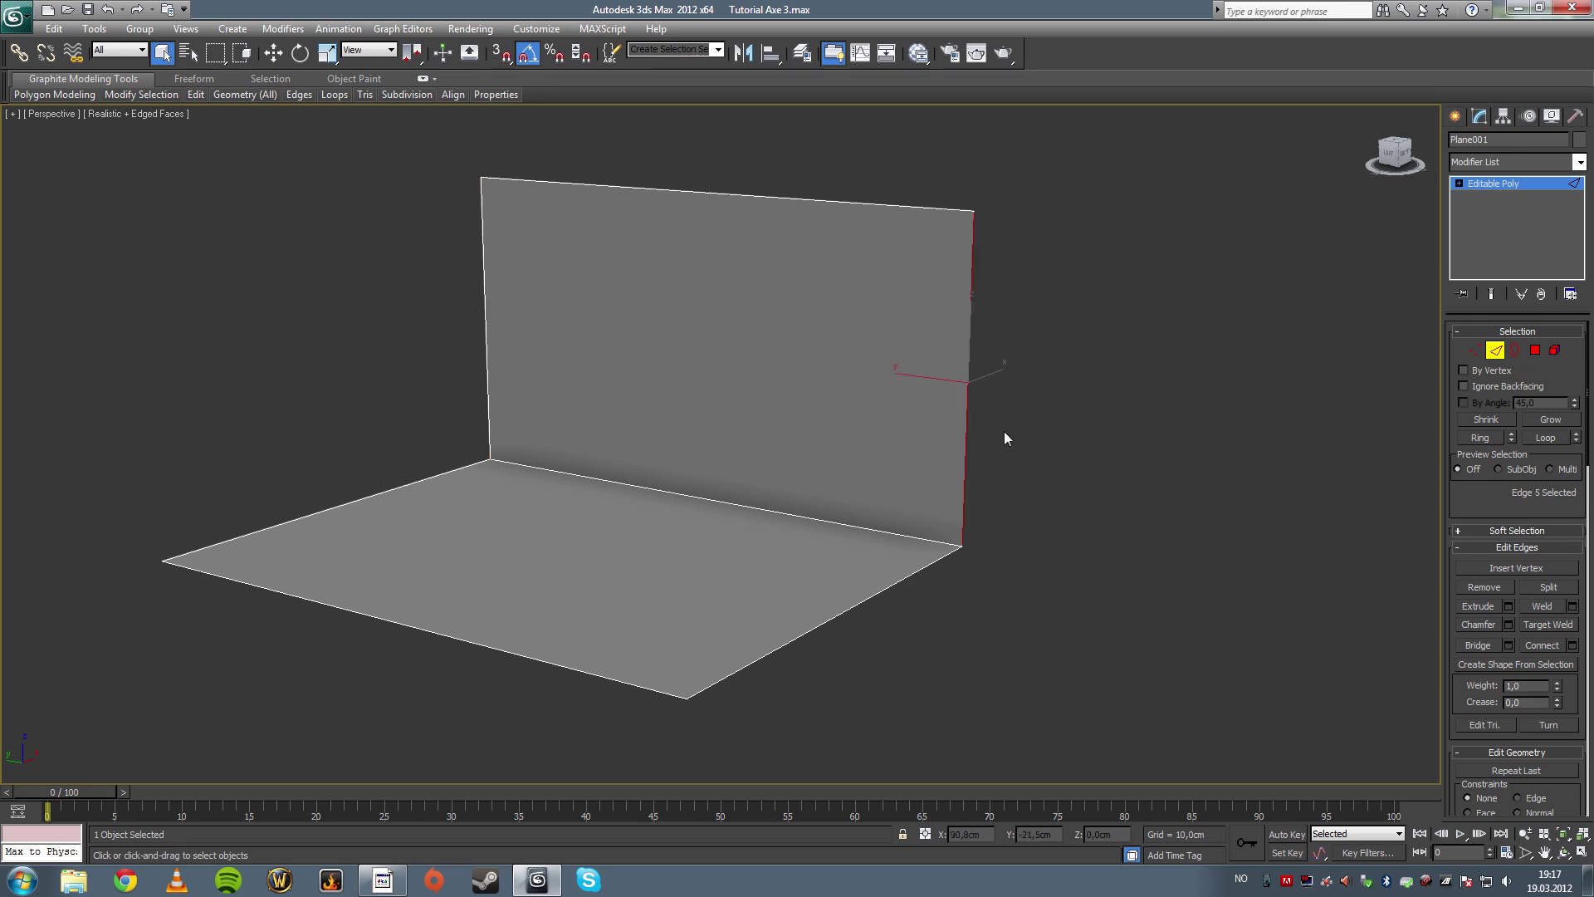
alt+middle_drag(1056, 398, 825, 395)
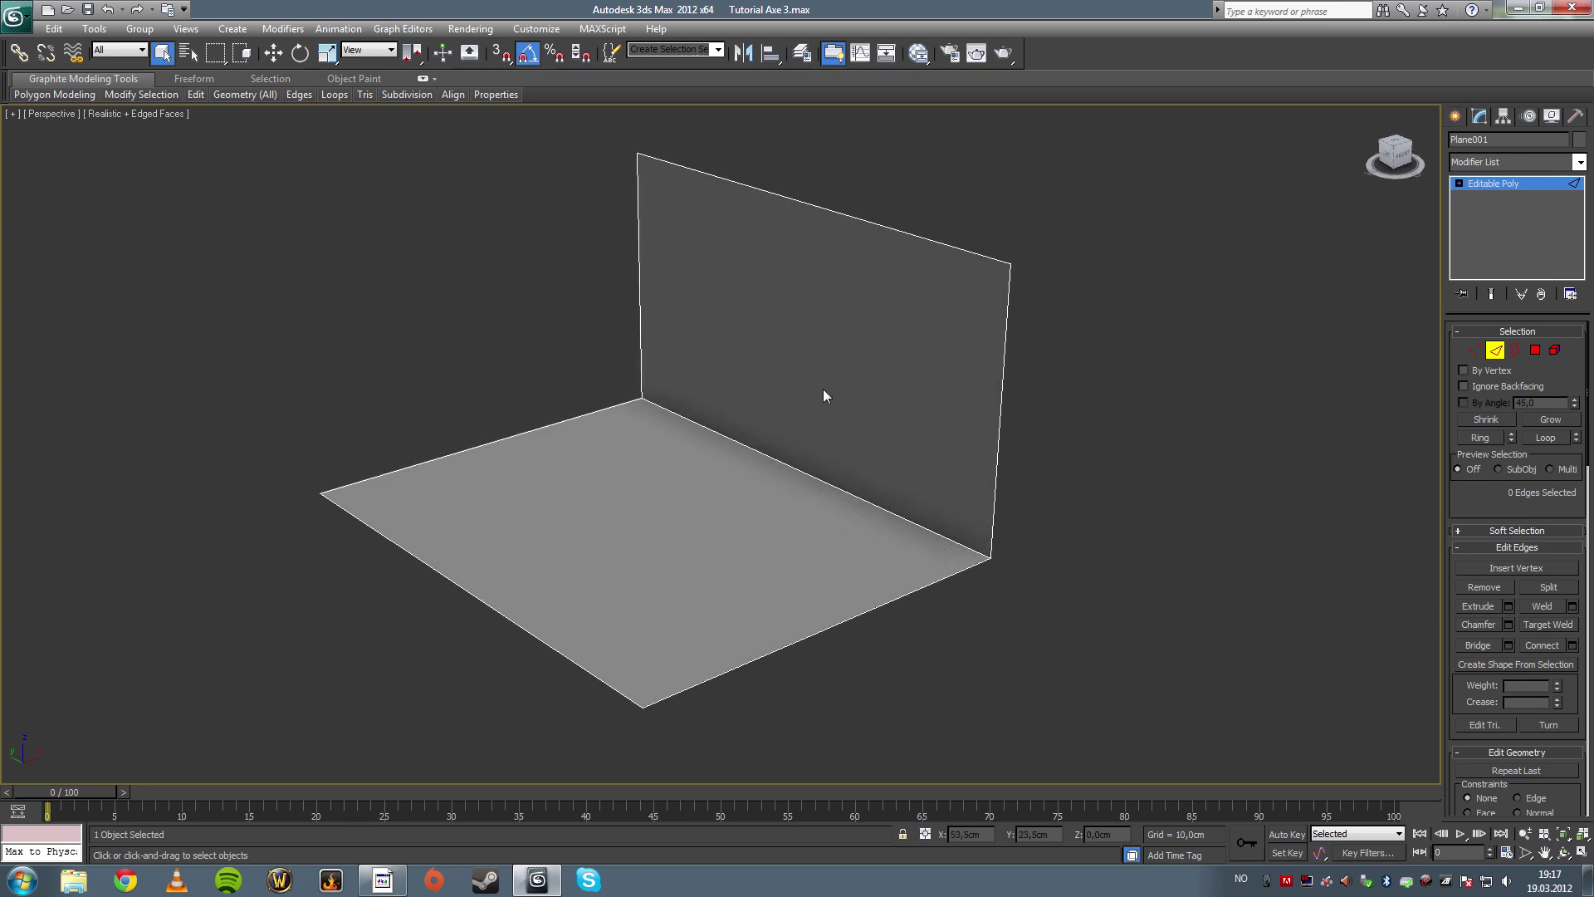
Step: Add a TurboSmooth modifier to the L-shaped floor and wall object and inspect the smoothed mesh
click(1581, 163)
scroll(1565, 635, down, 20)
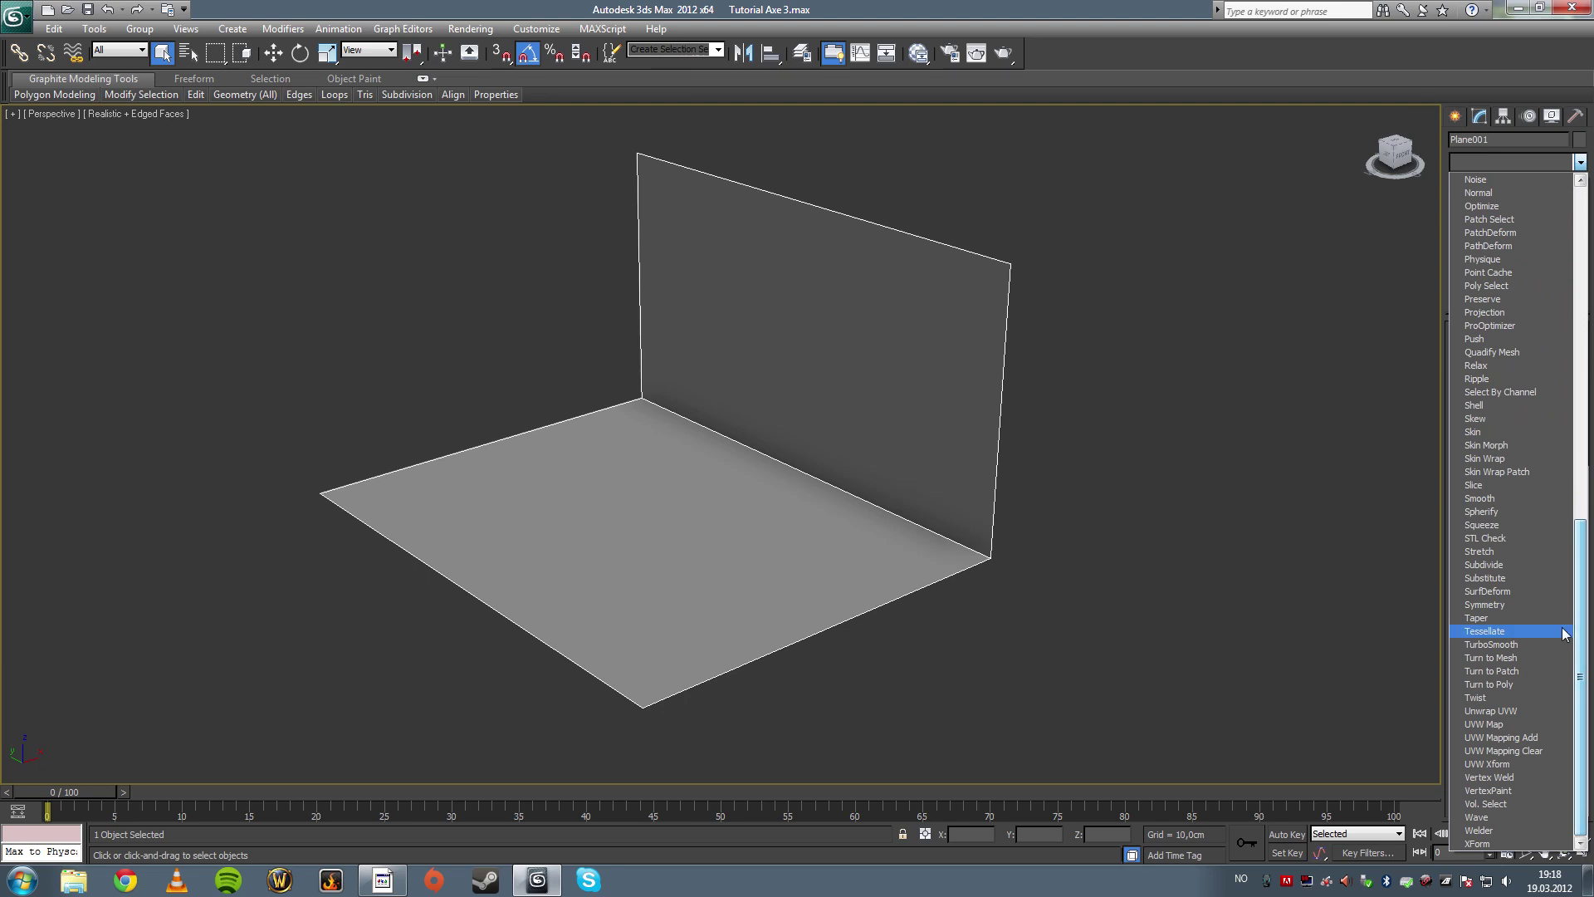
click(1506, 646)
click(1506, 646)
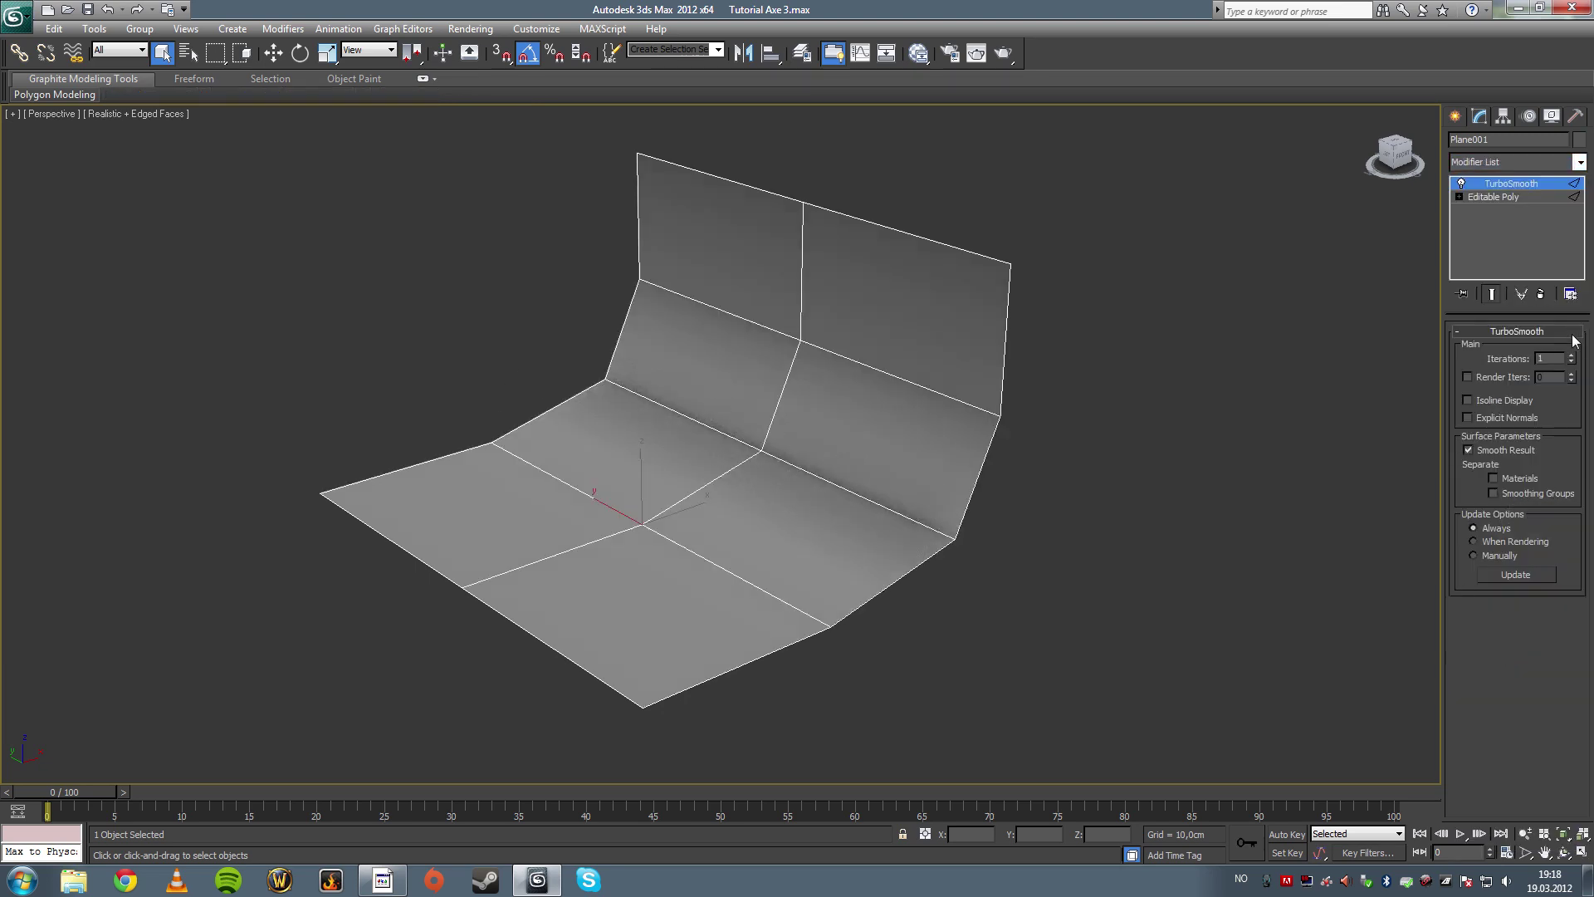
alt+middle_drag(922, 538, 903, 527)
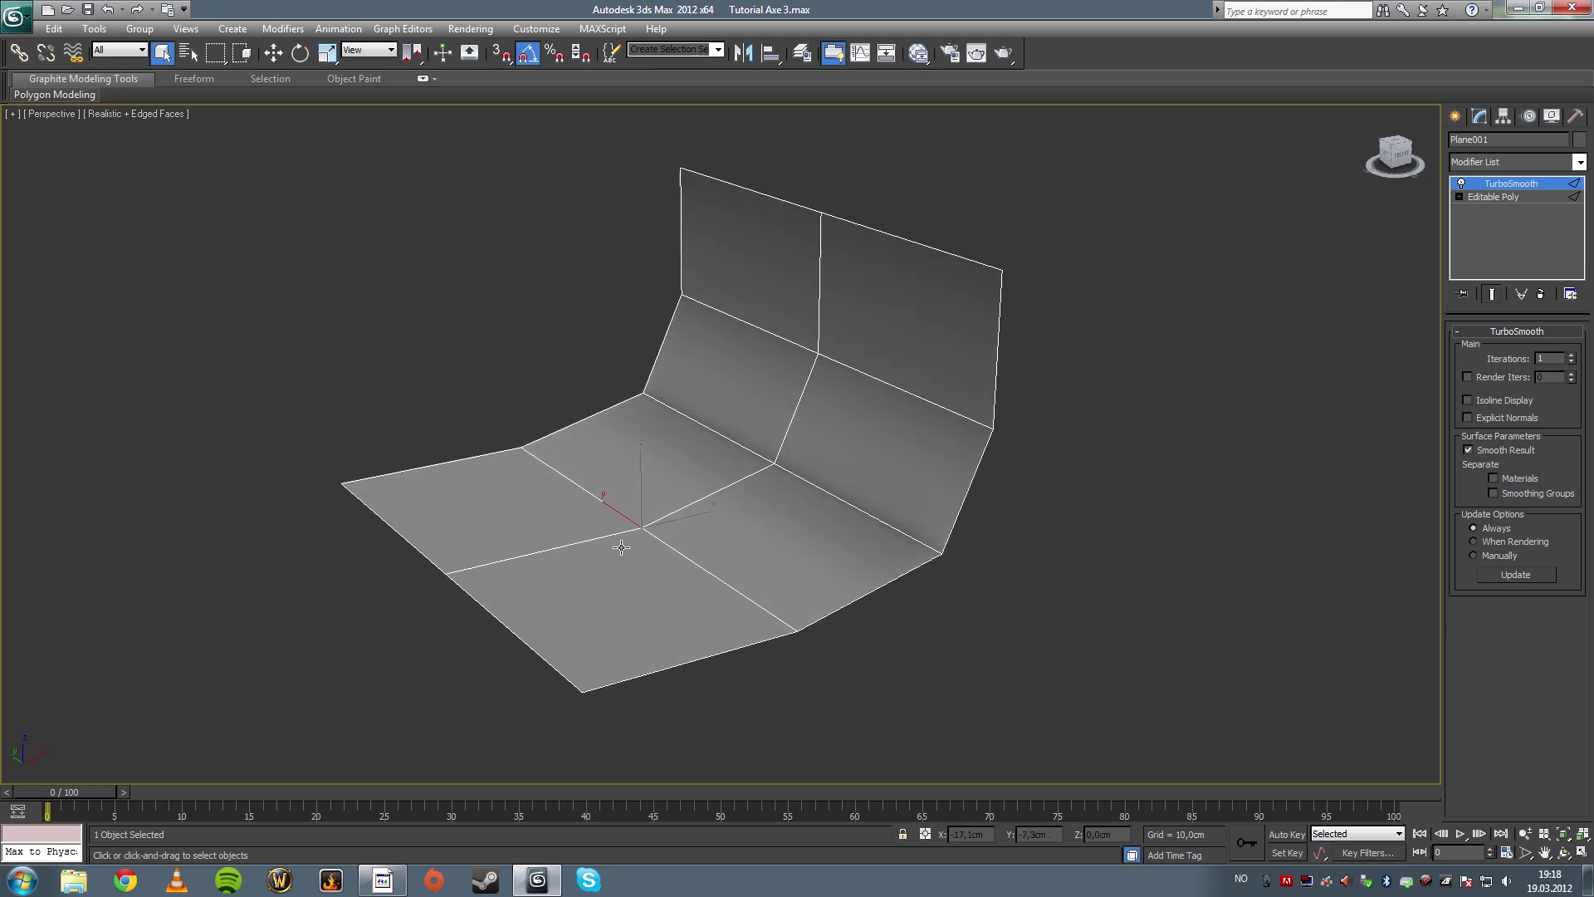
alt+middle_drag(693, 527, 780, 449)
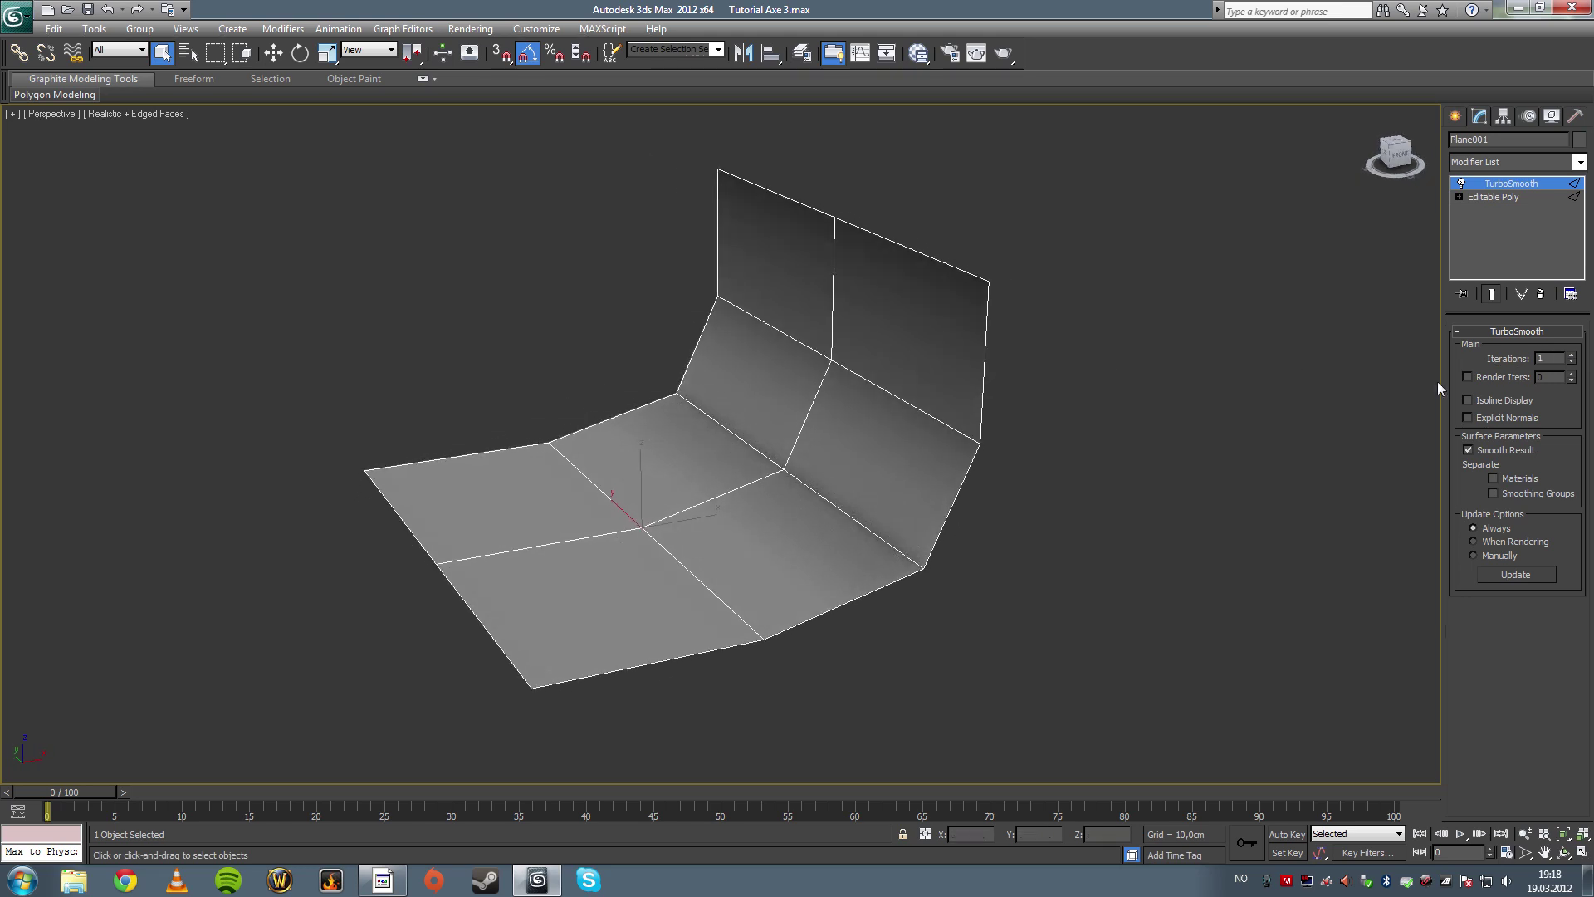
alt+middle_drag(698, 513, 831, 384)
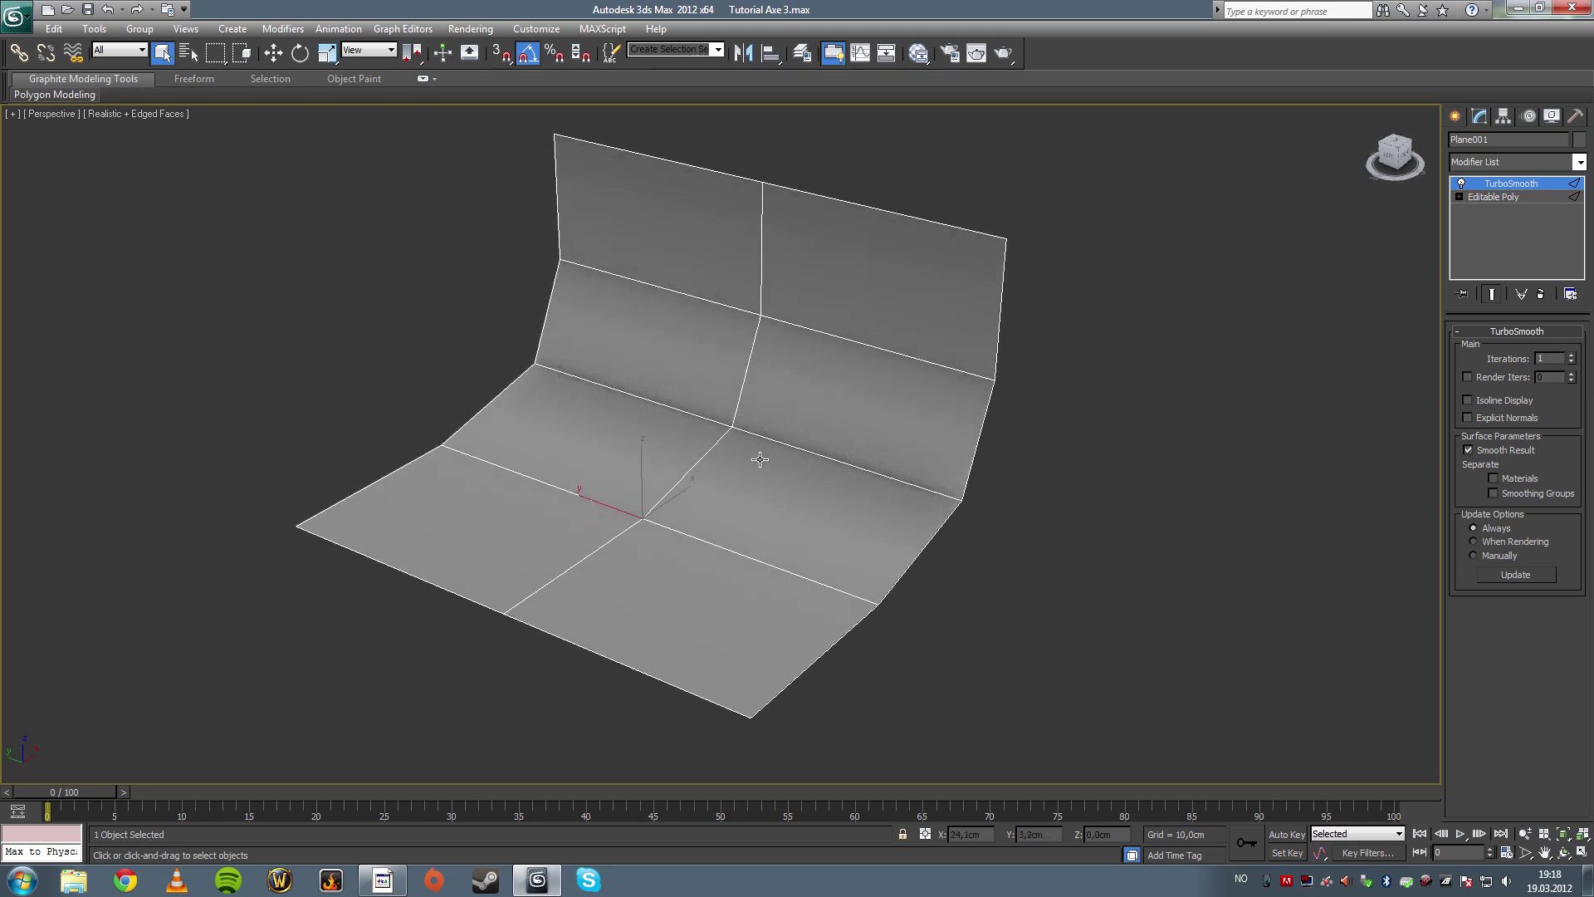
alt+middle_drag(760, 459, 807, 508)
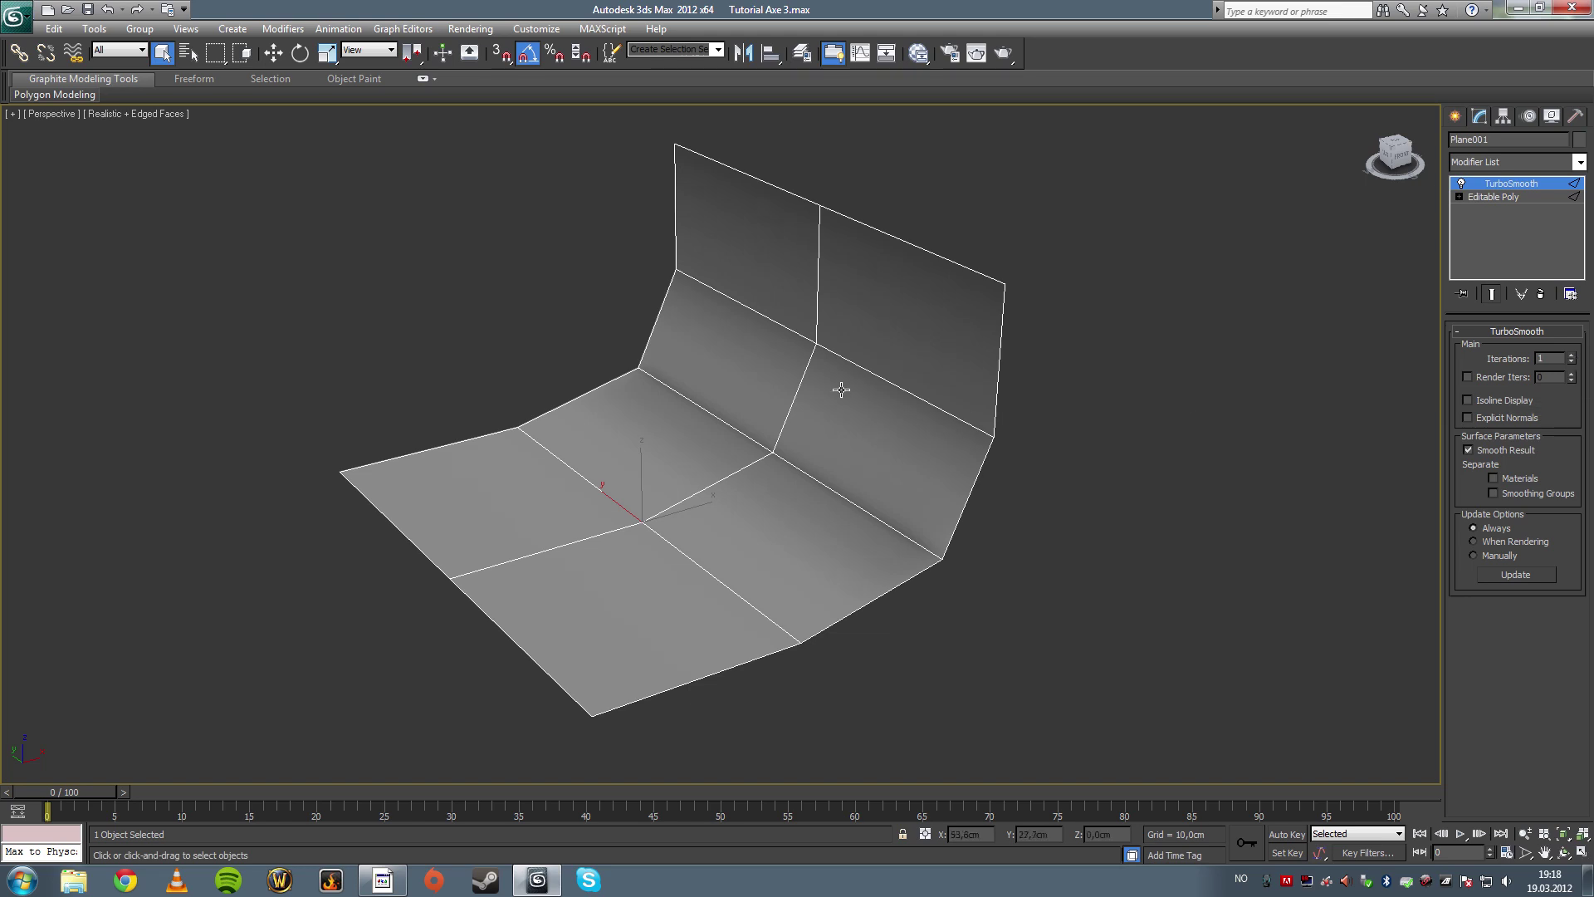
Step: Set the TurboSmooth iterations to 3 and turn on Isoline Display
click(1572, 355)
click(1571, 356)
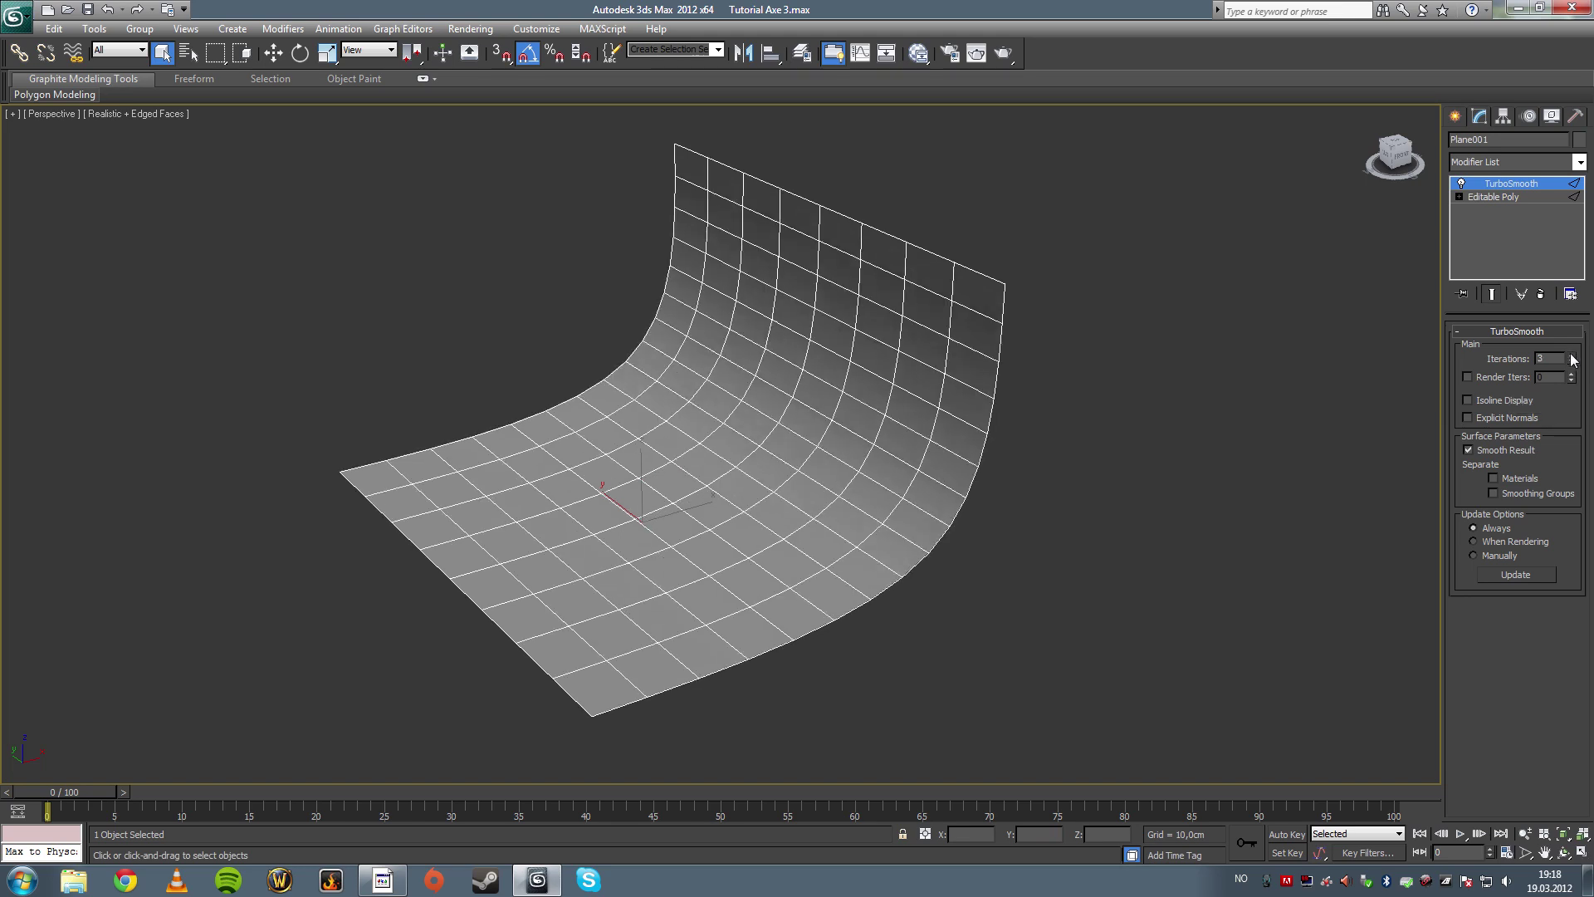
click(1467, 400)
alt+middle_drag(1050, 526, 927, 537)
alt+middle_drag(855, 546, 883, 528)
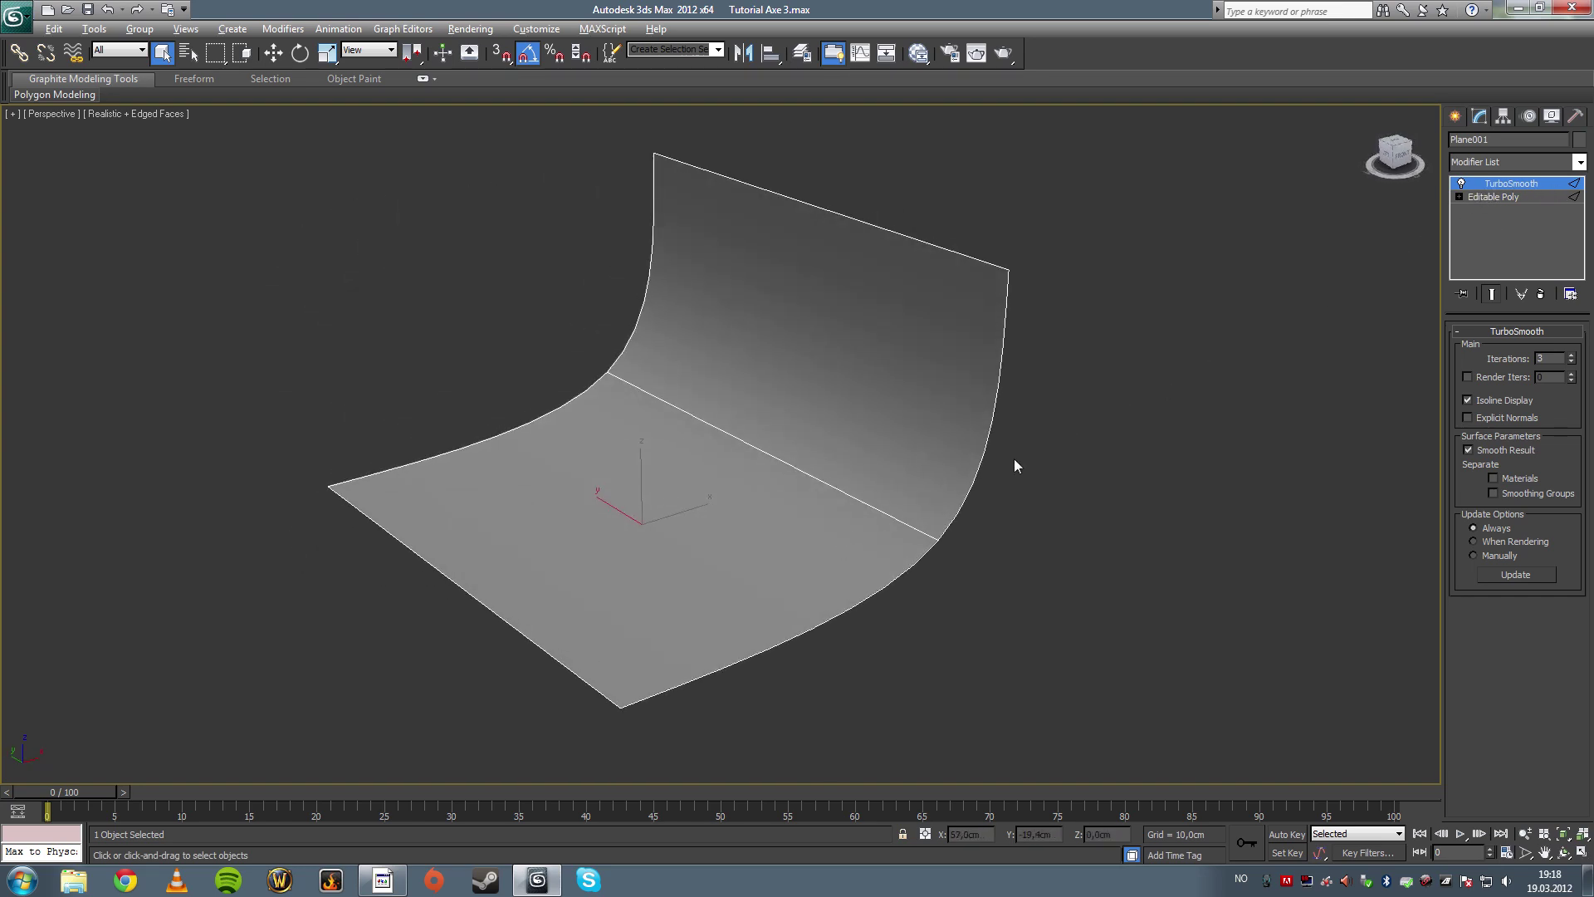
alt+middle_drag(1013, 458, 989, 467)
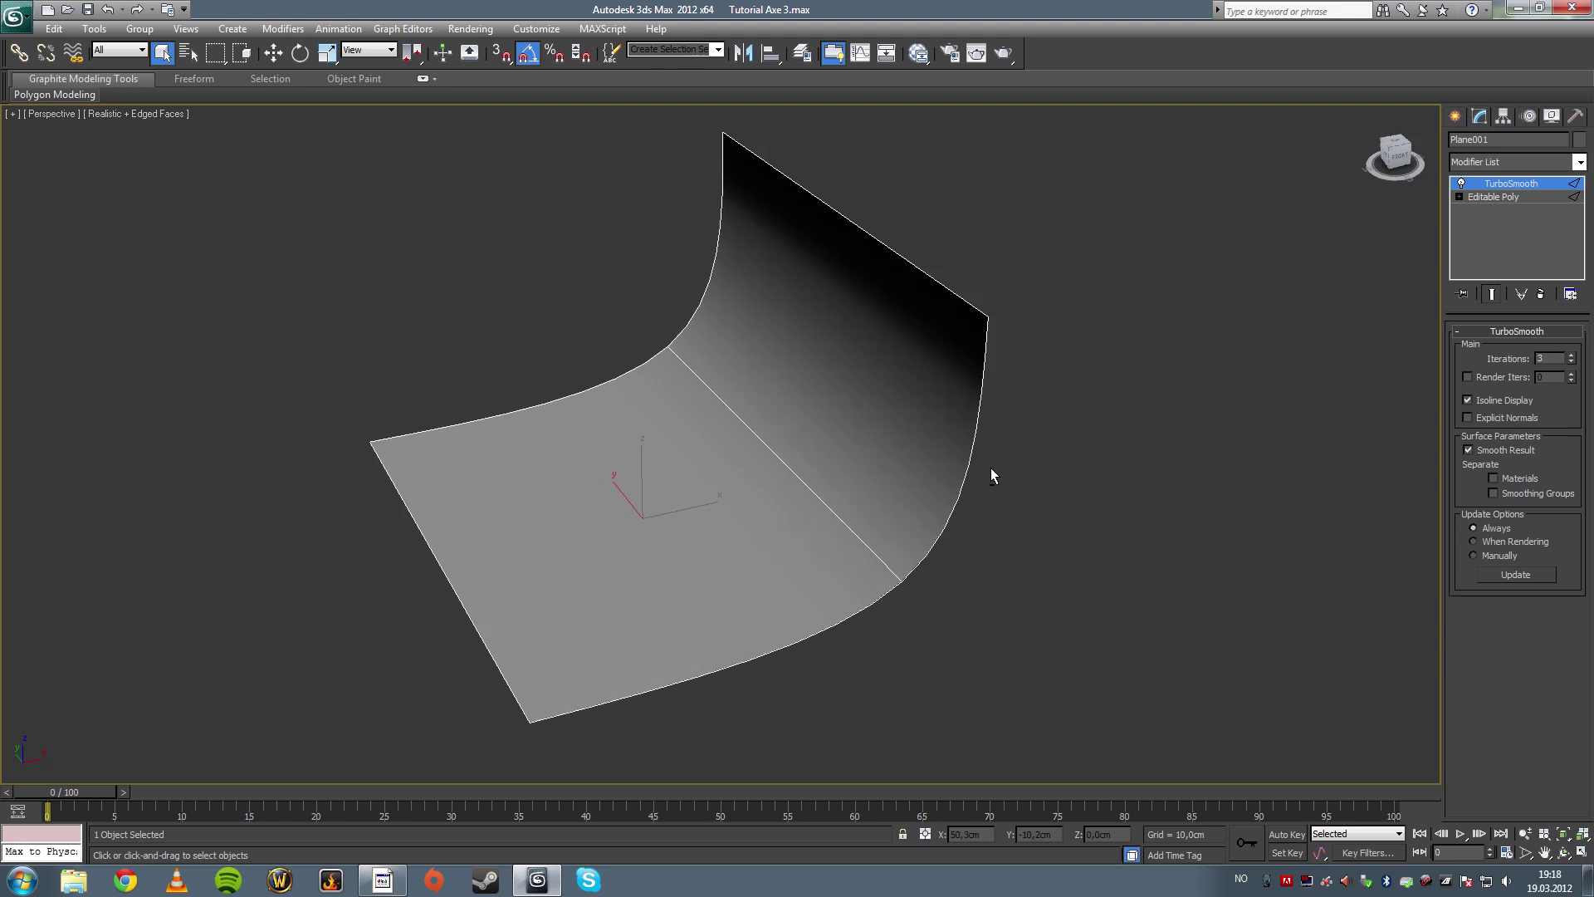
Step: Set the TurboSmooth iterations to 4 and turn off Isoline Display
click(1571, 355)
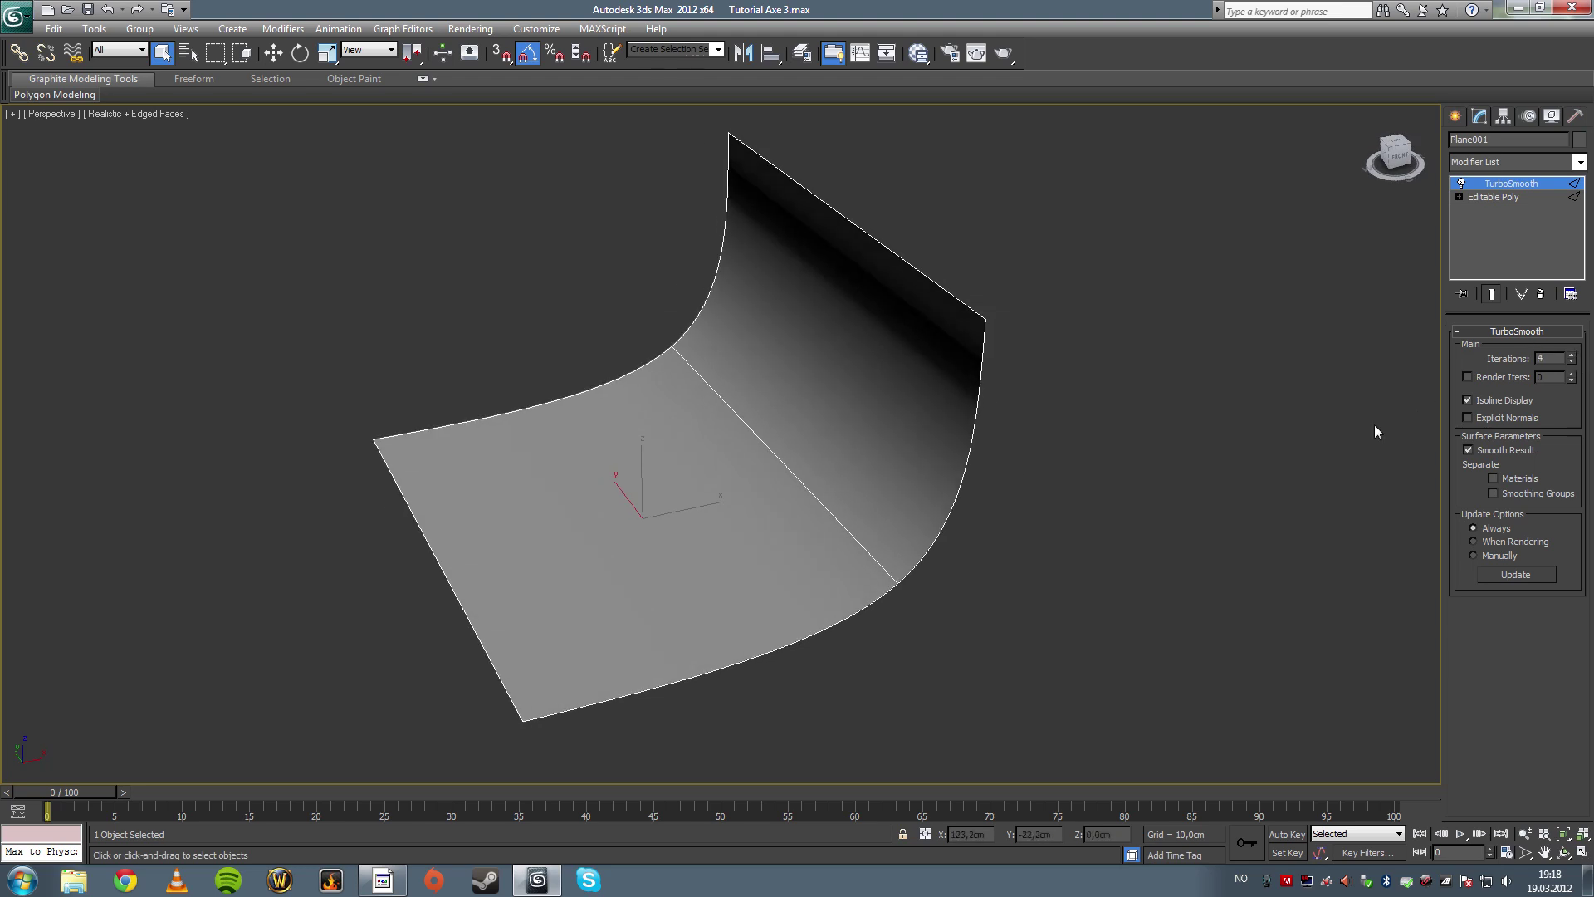
click(1466, 401)
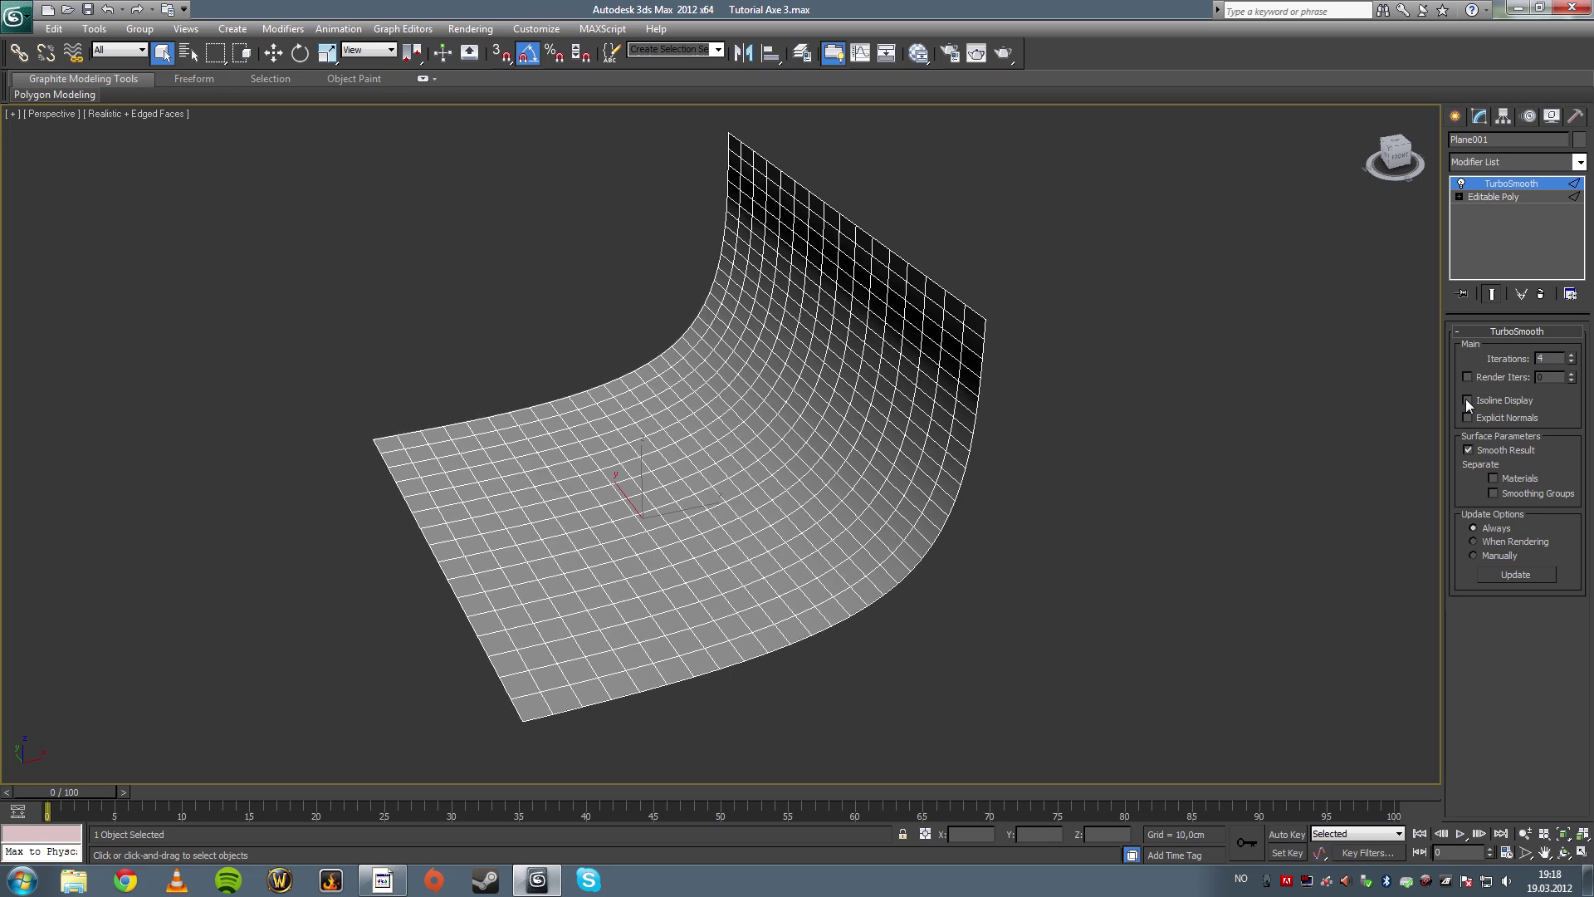
Step: Compare the four-iteration smoothed mesh with Isoline Display turned on and off
alt+middle_drag(1245, 465, 1127, 472)
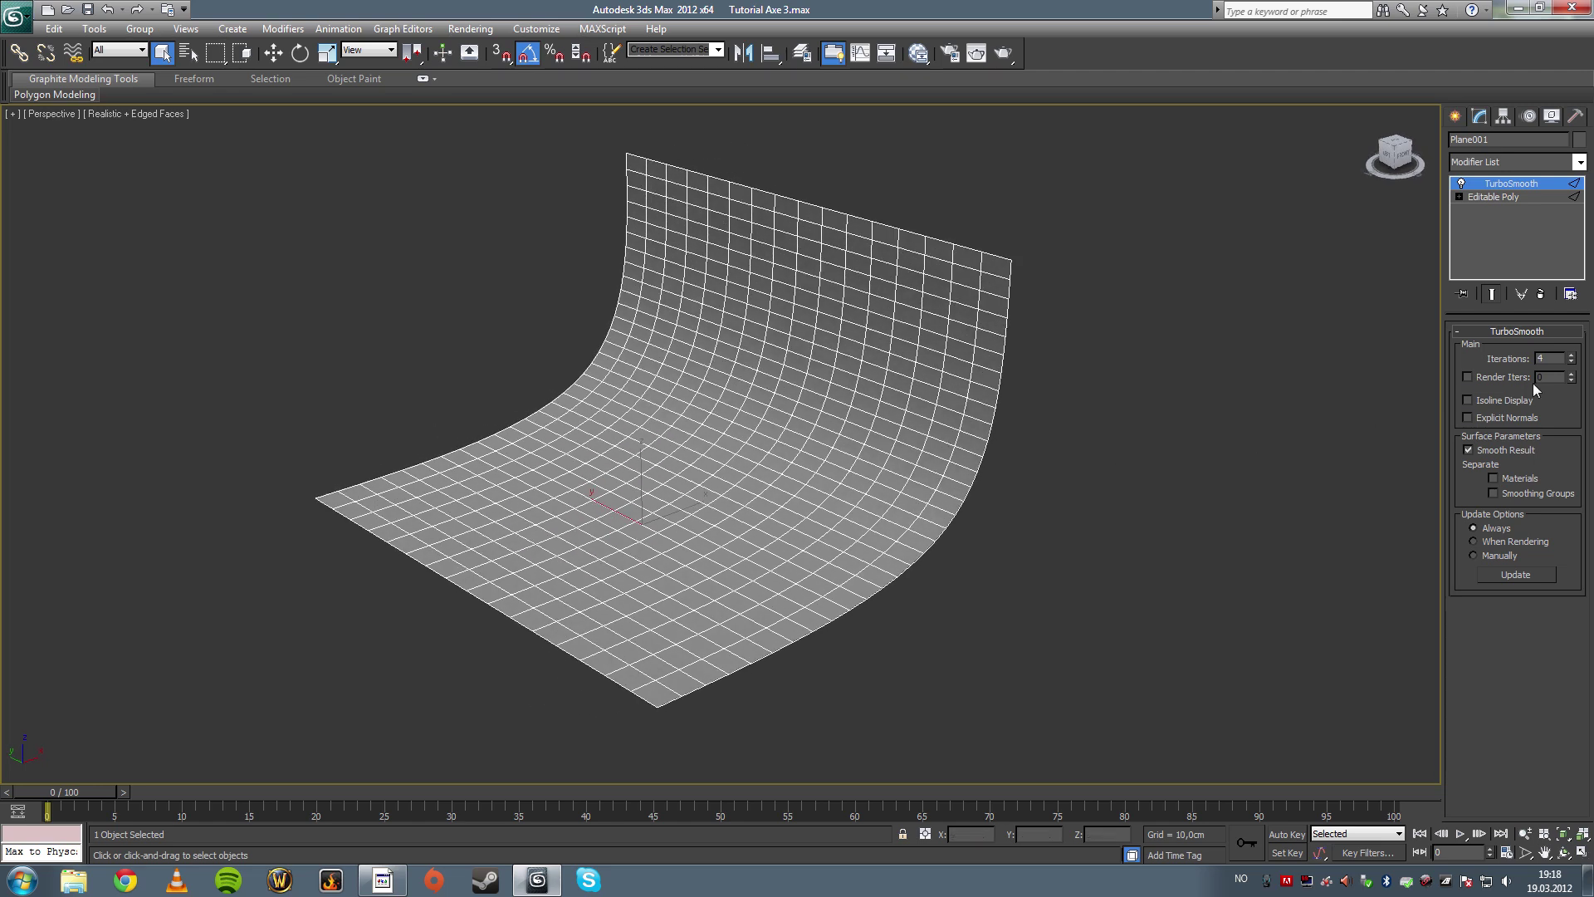
click(1466, 400)
alt+middle_drag(1307, 446, 1172, 471)
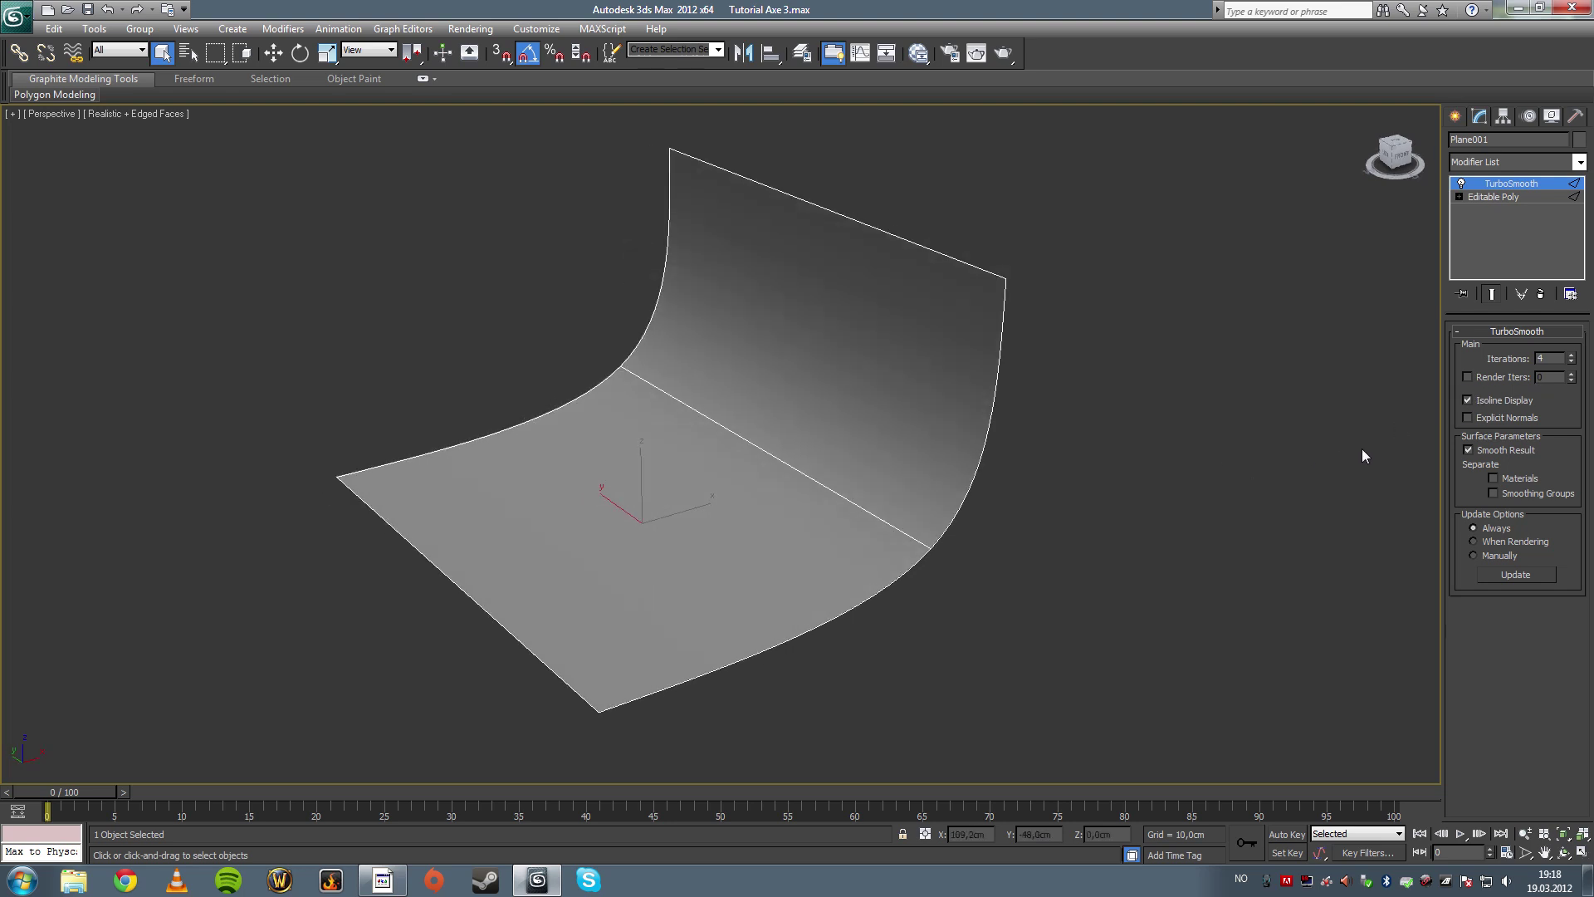
click(1466, 400)
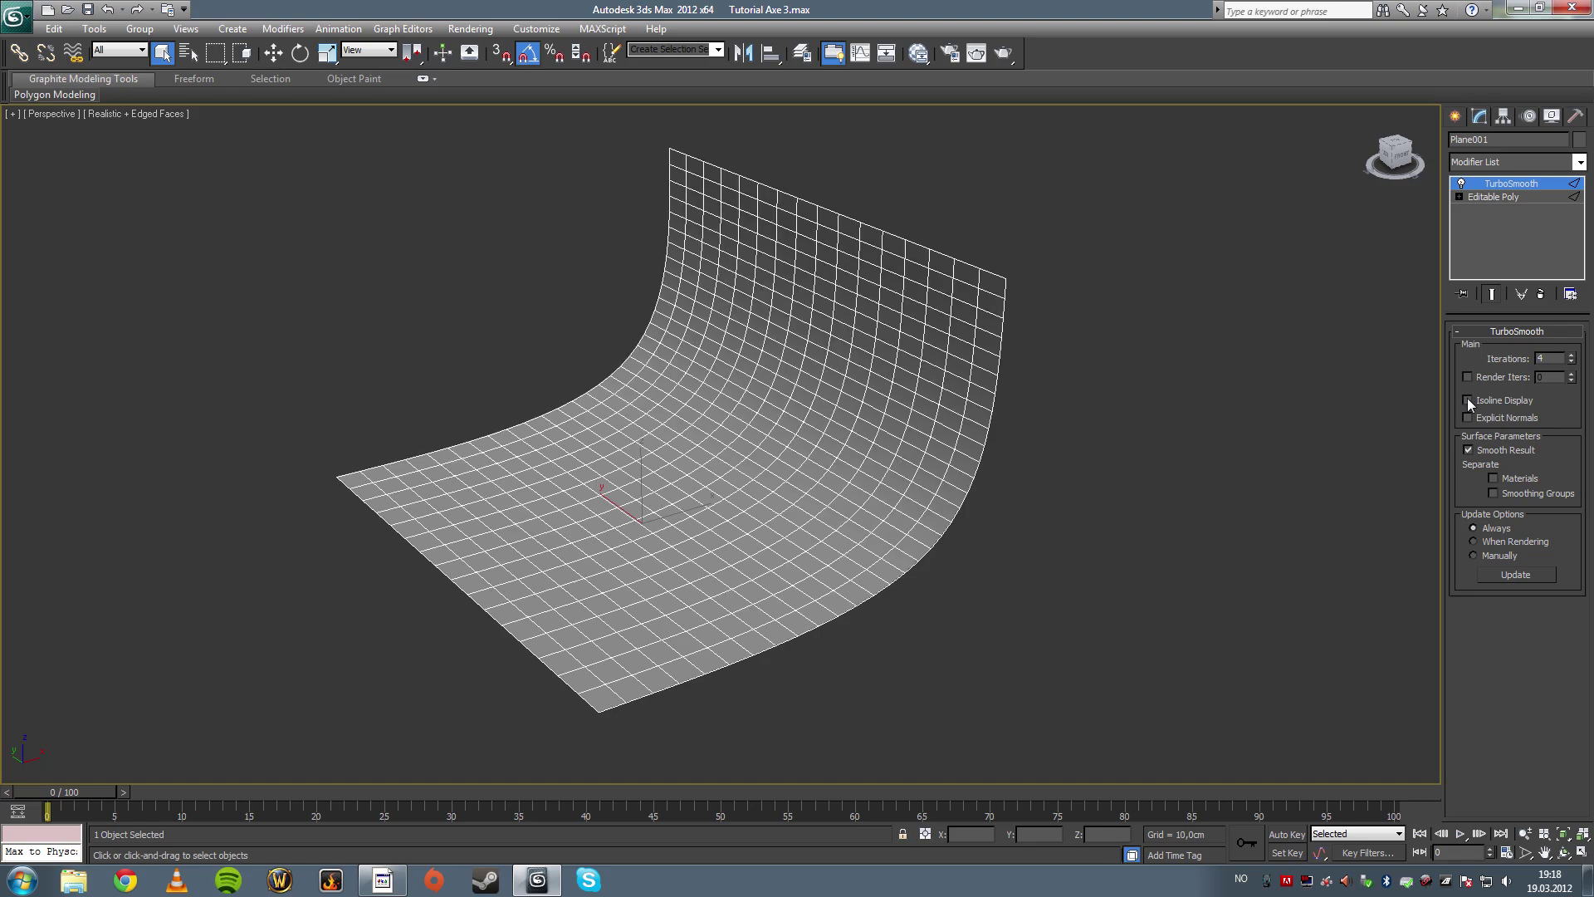
Step: Set the TurboSmooth iterations to 6 and inspect the denser mesh from several angles
click(1570, 354)
click(1571, 355)
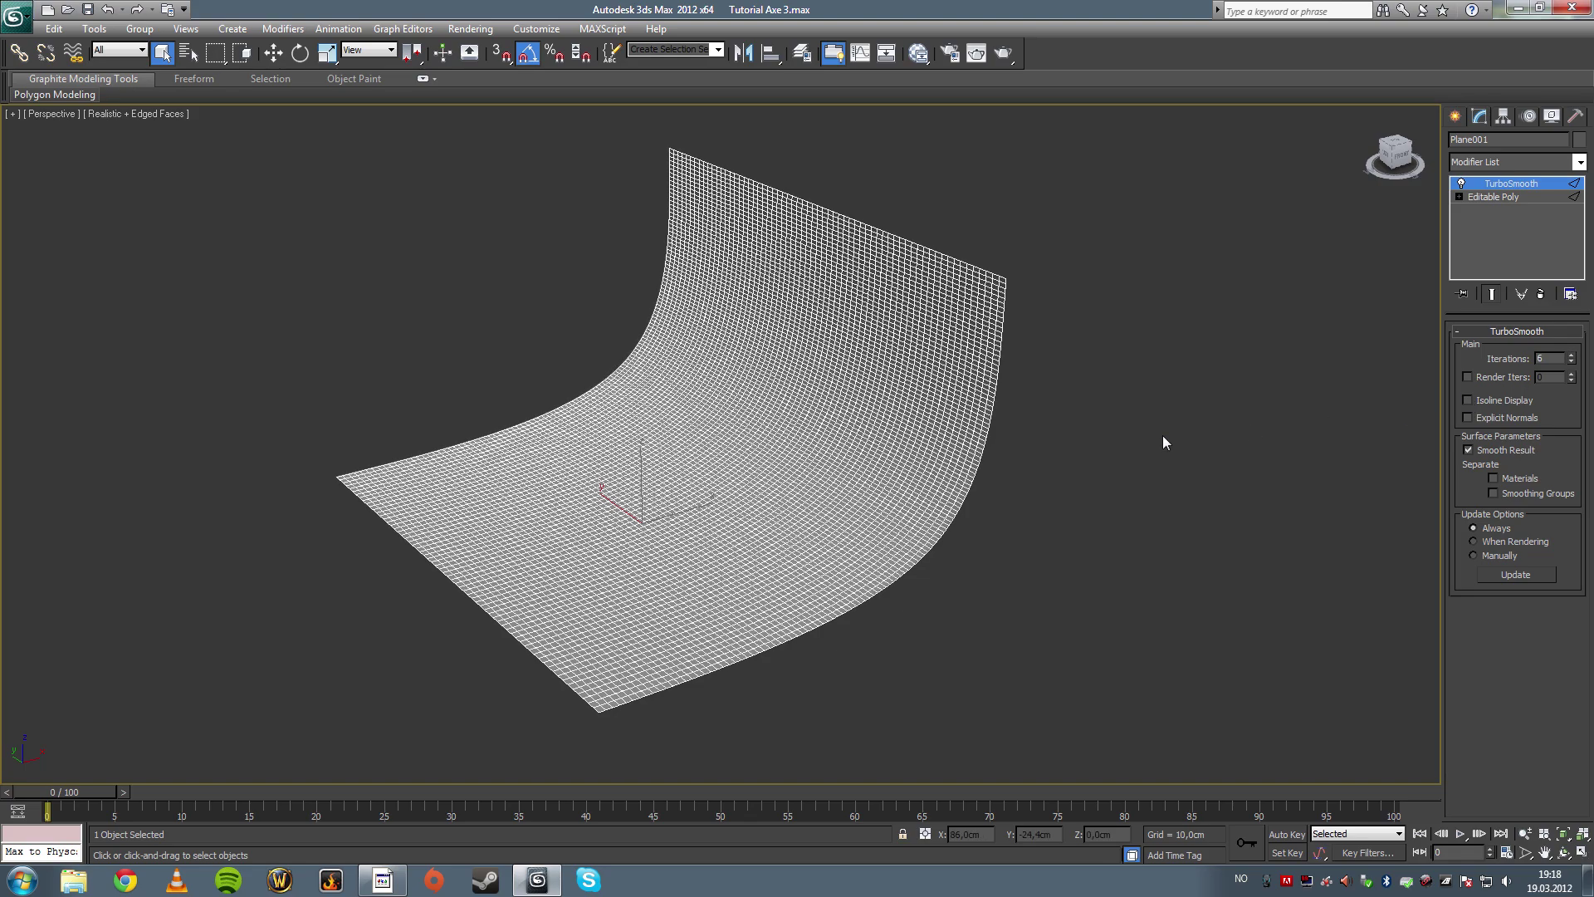
alt+middle_drag(1163, 441, 1288, 430)
alt+middle_drag(982, 431, 888, 443)
alt+middle_drag(735, 402, 770, 438)
middle_drag(770, 437, 796, 457)
middle_drag(796, 457, 798, 460)
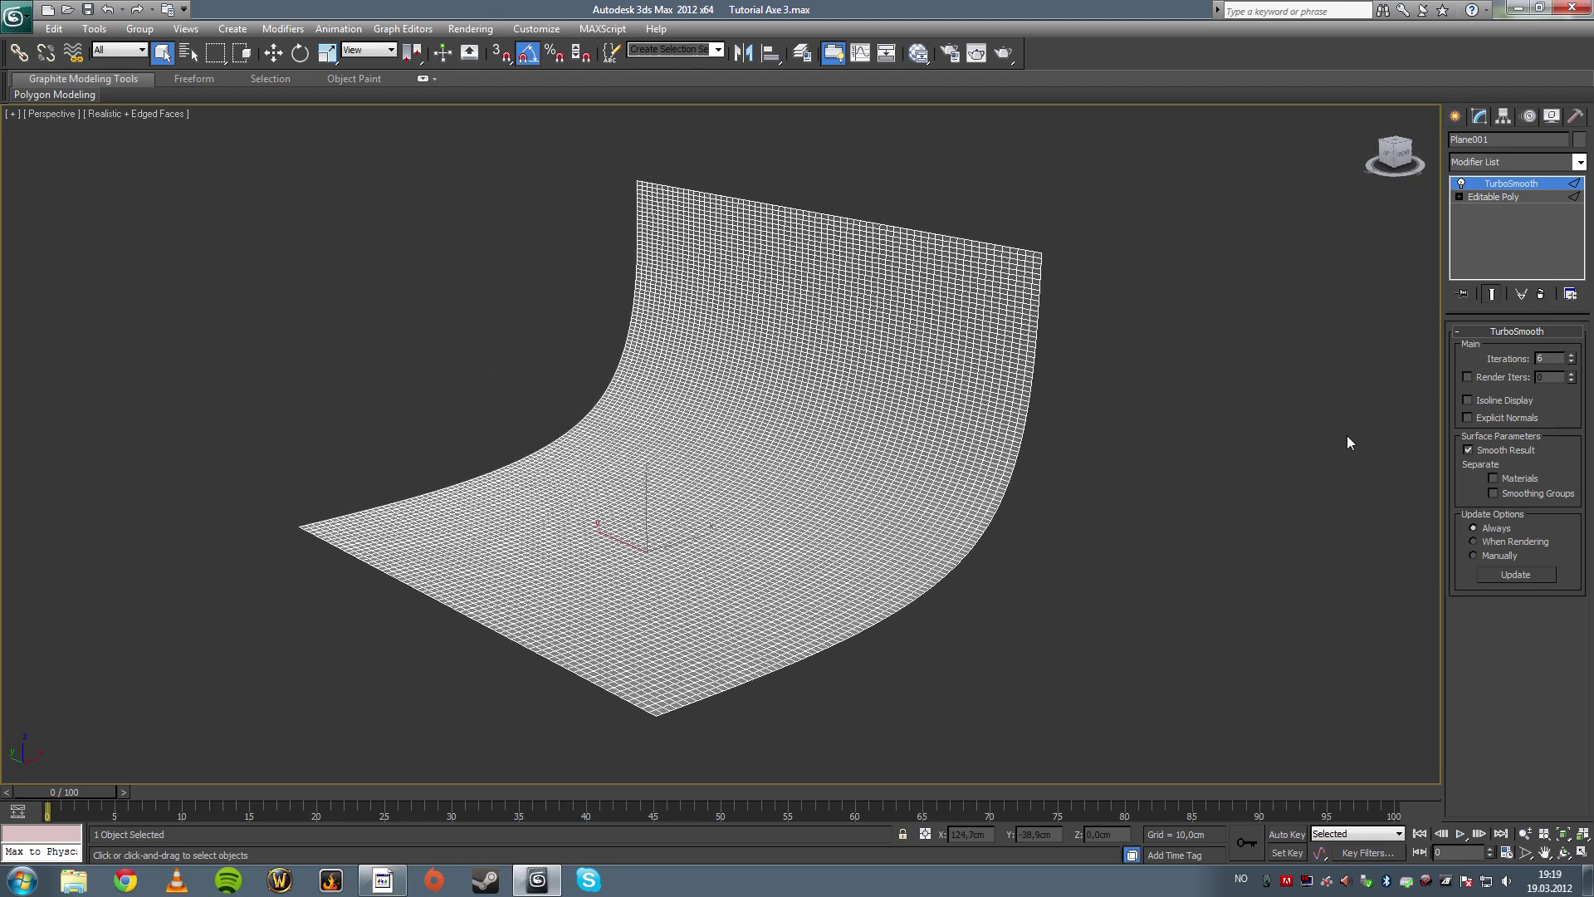
Step: Turn on Isoline Display and set the TurboSmooth iterations to 5
click(1468, 400)
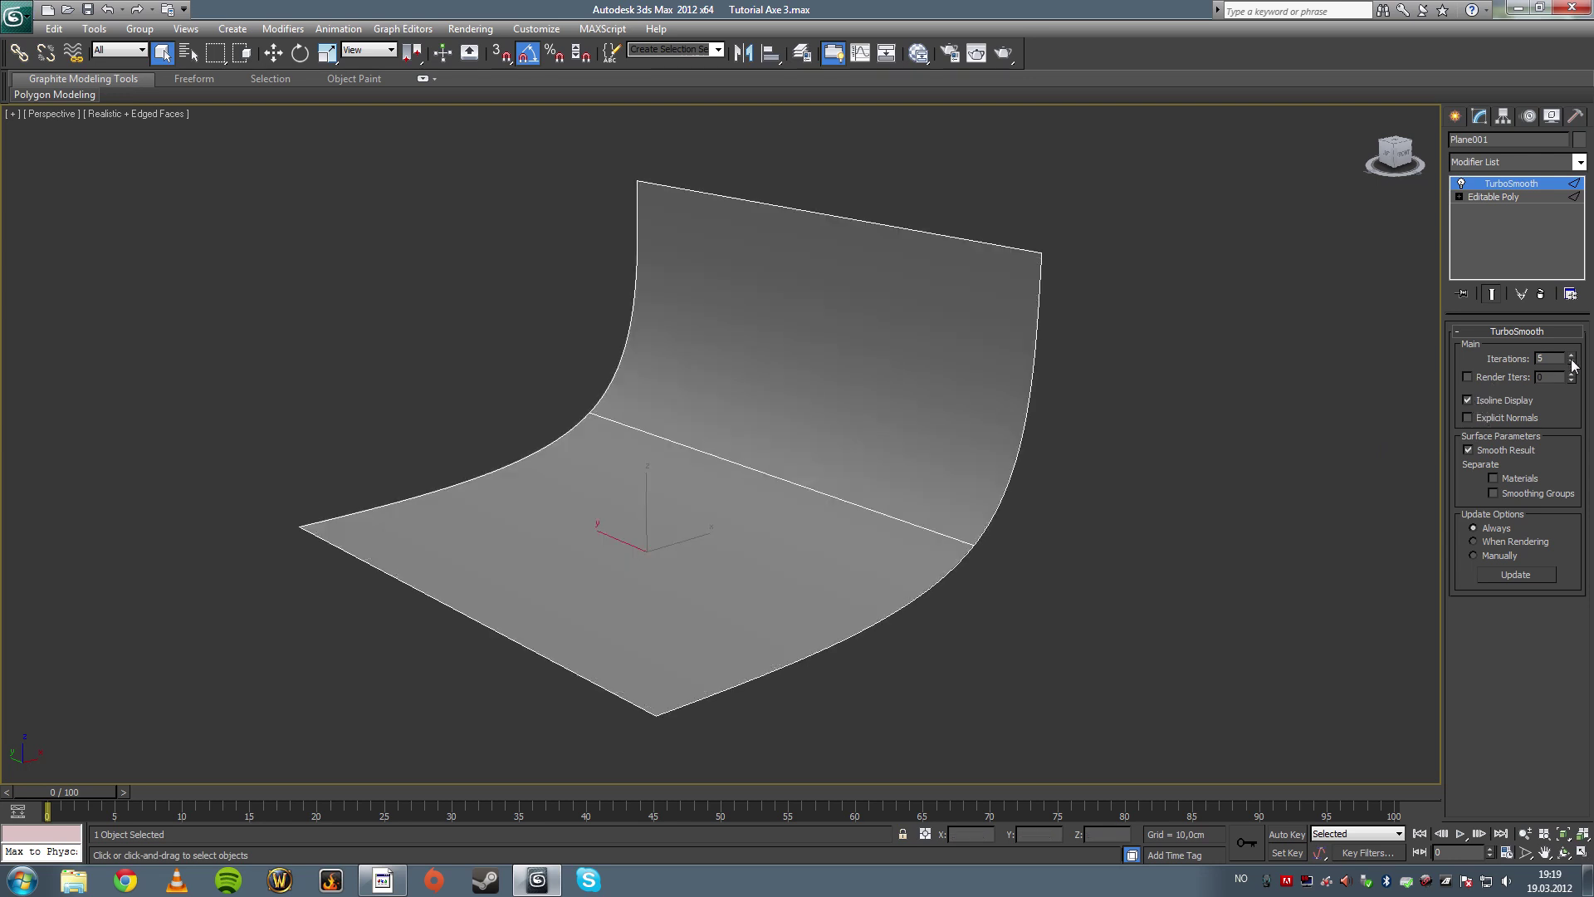
Step: Return to the Editable Poly level and examine the unsmoothed floor, wall and fold edge from different angles
click(1493, 198)
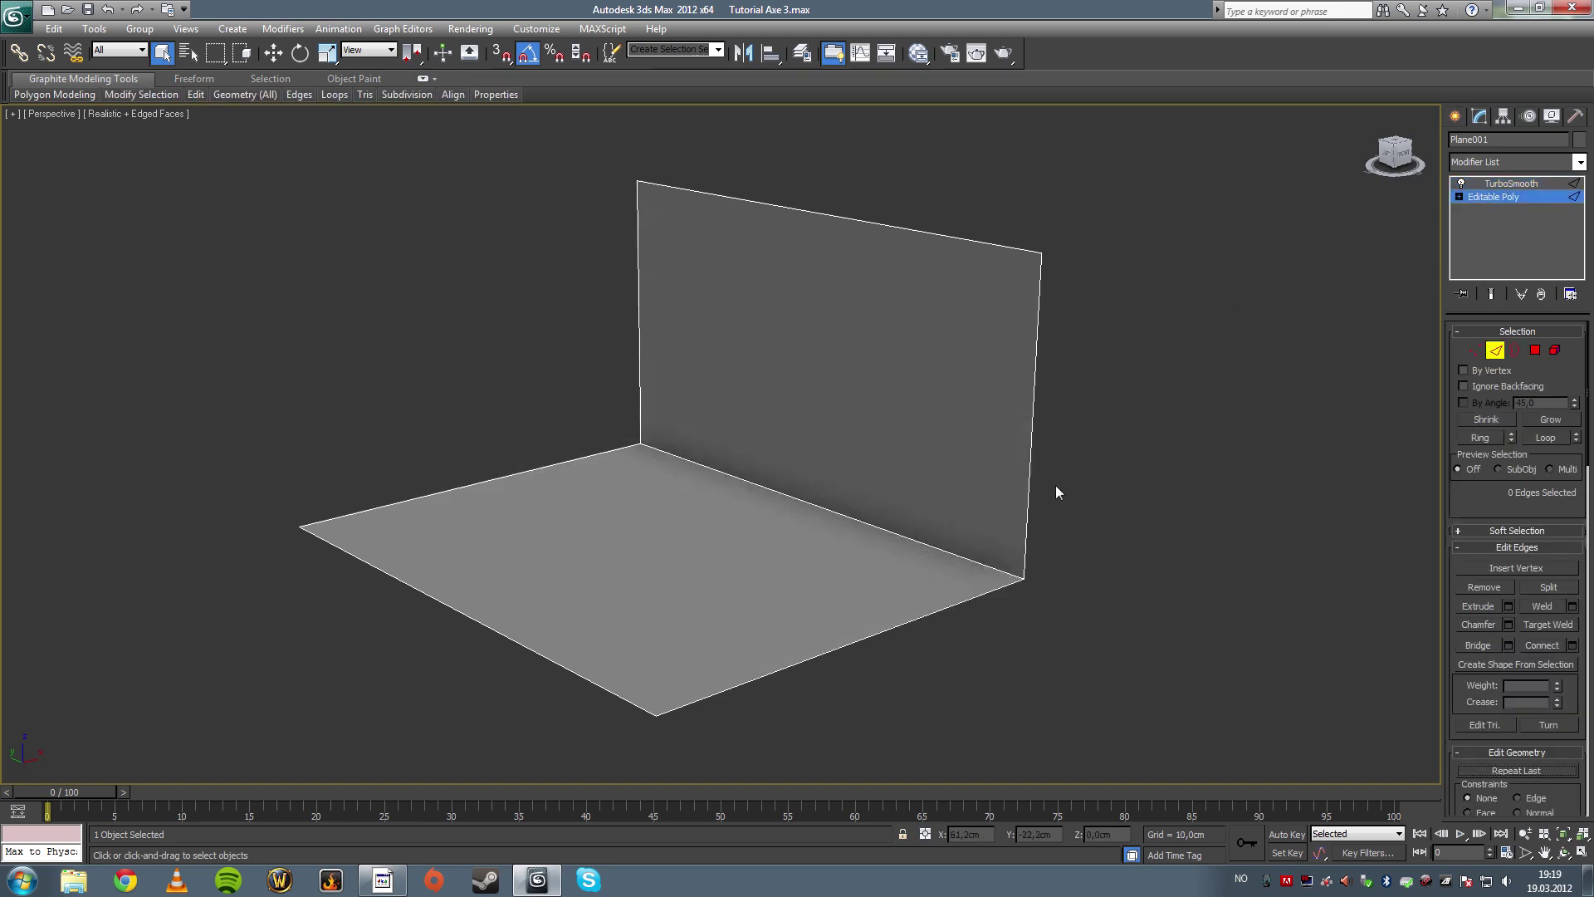
alt+middle_drag(1082, 479, 1065, 477)
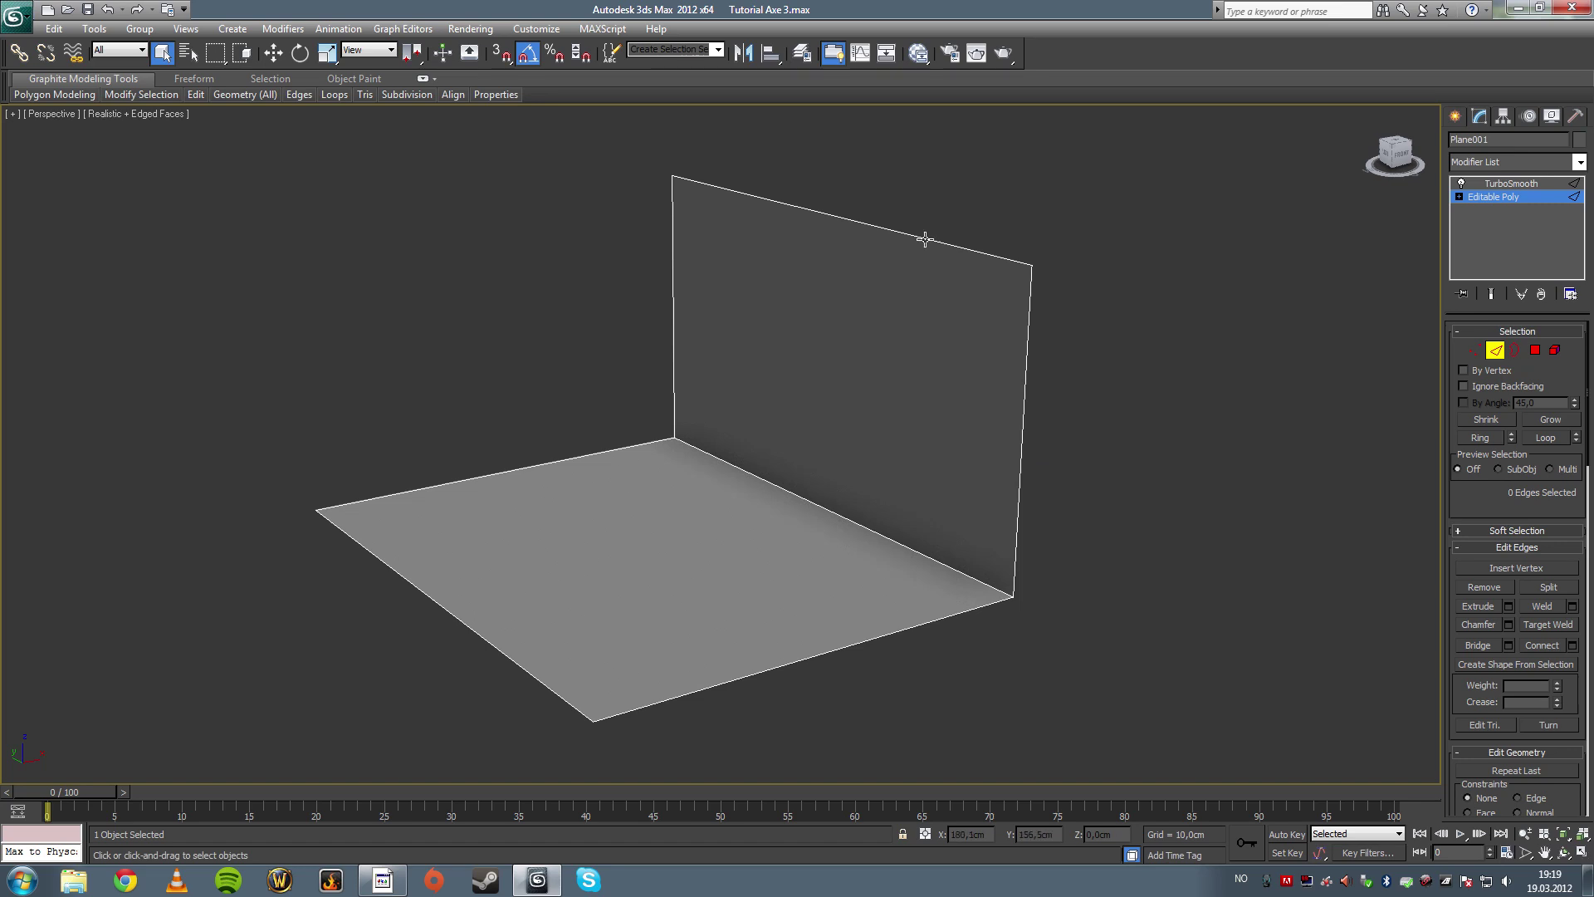
alt+middle_drag(932, 280, 899, 267)
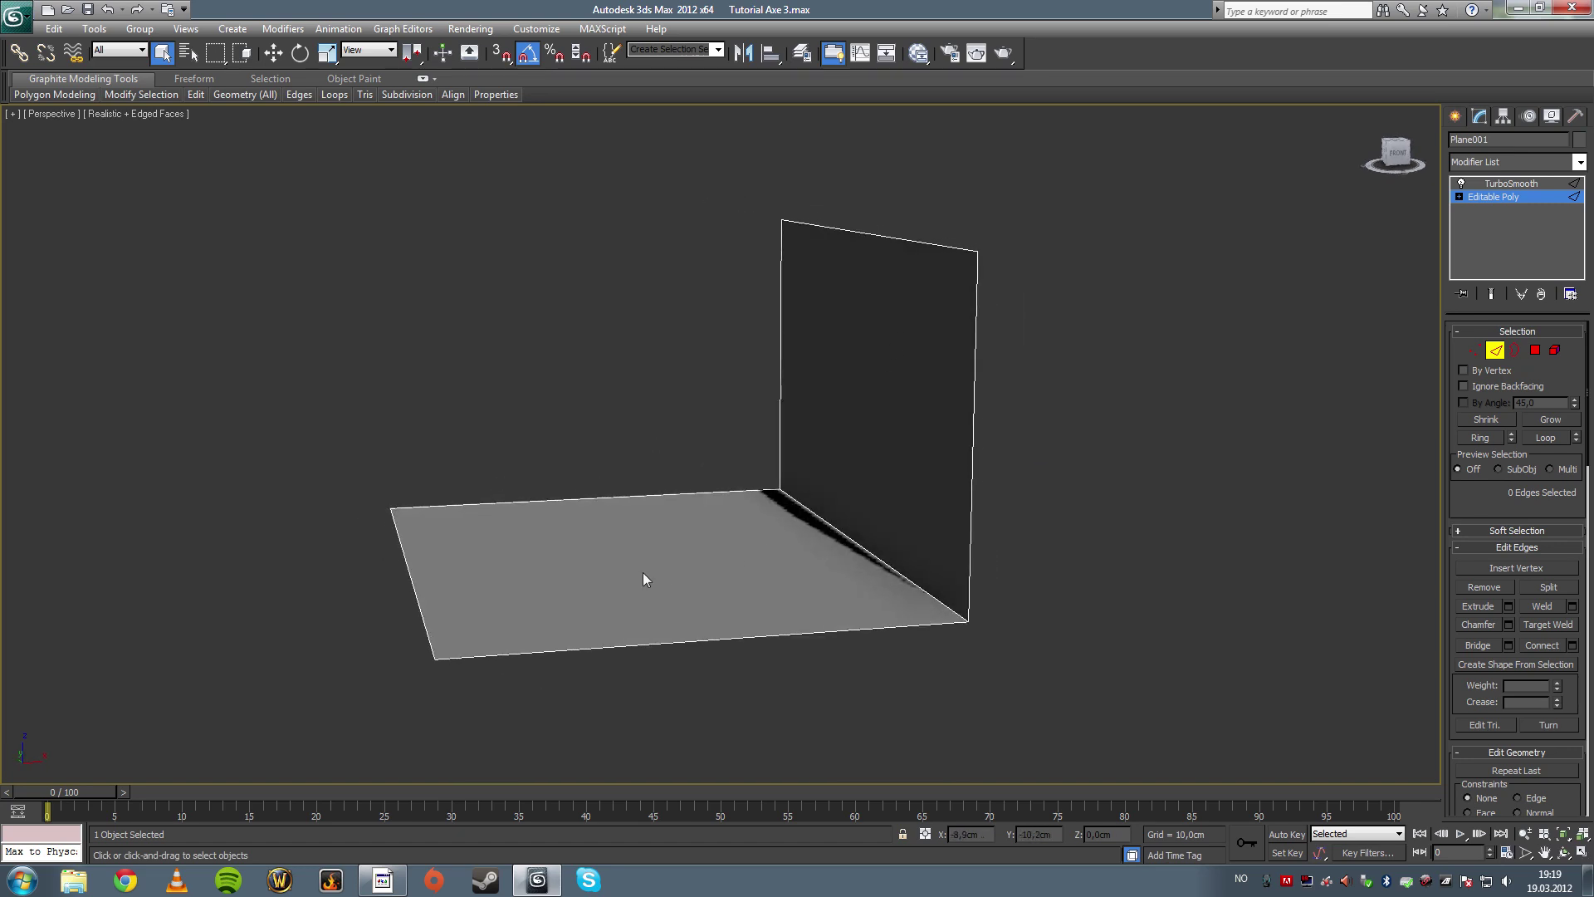
alt+middle_drag(415, 649, 466, 604)
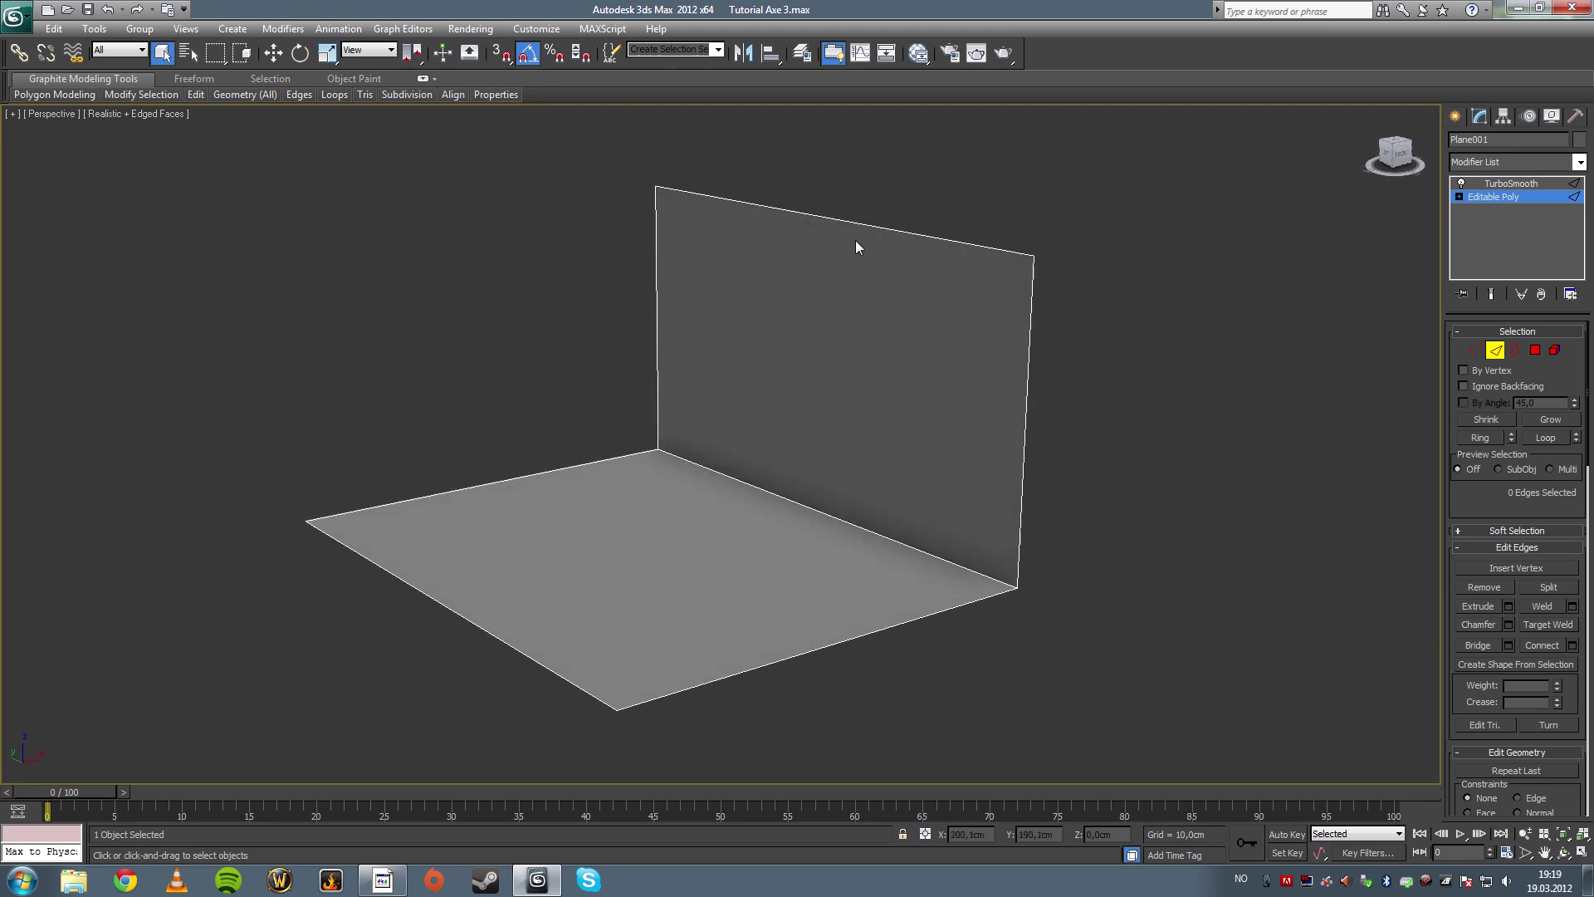
alt+middle_drag(798, 471, 792, 477)
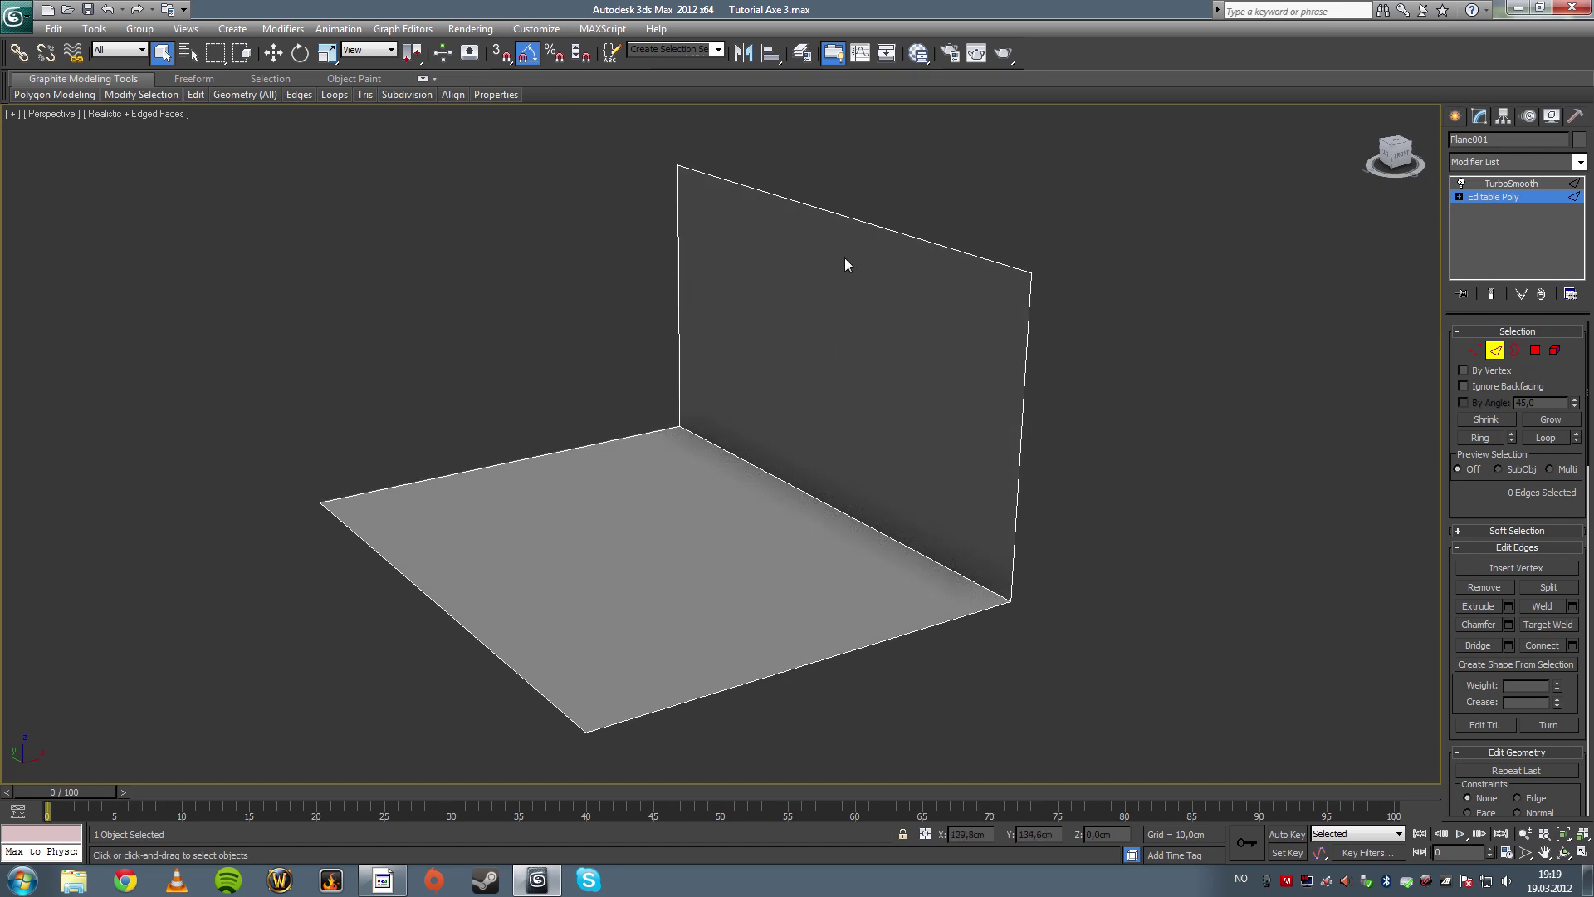
alt+middle_drag(672, 569, 689, 574)
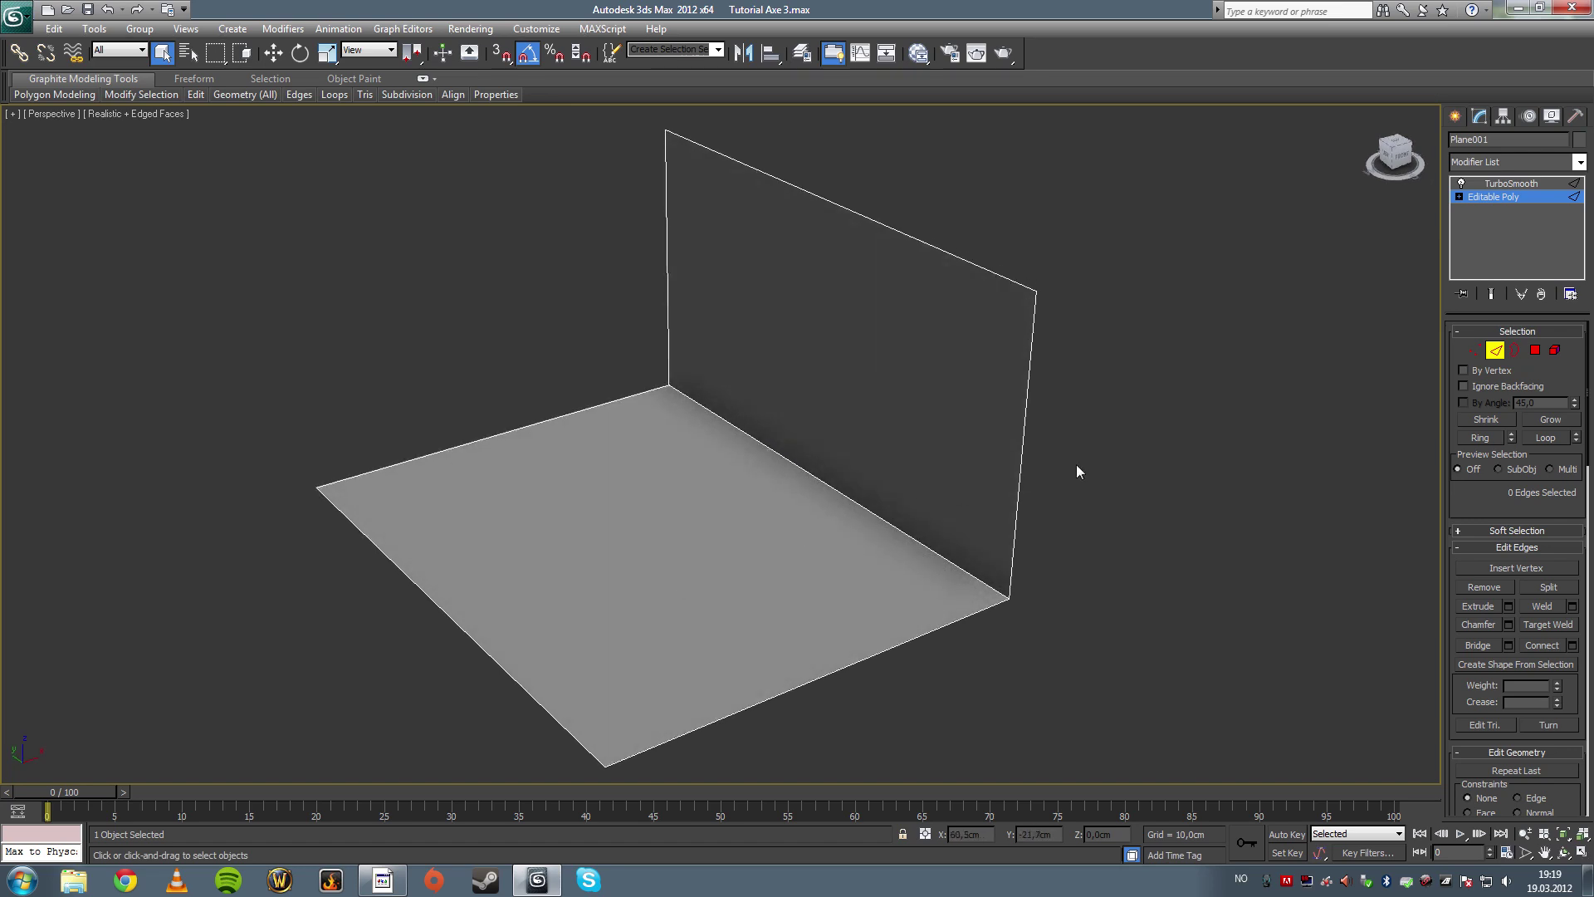
middle_drag(904, 546, 911, 511)
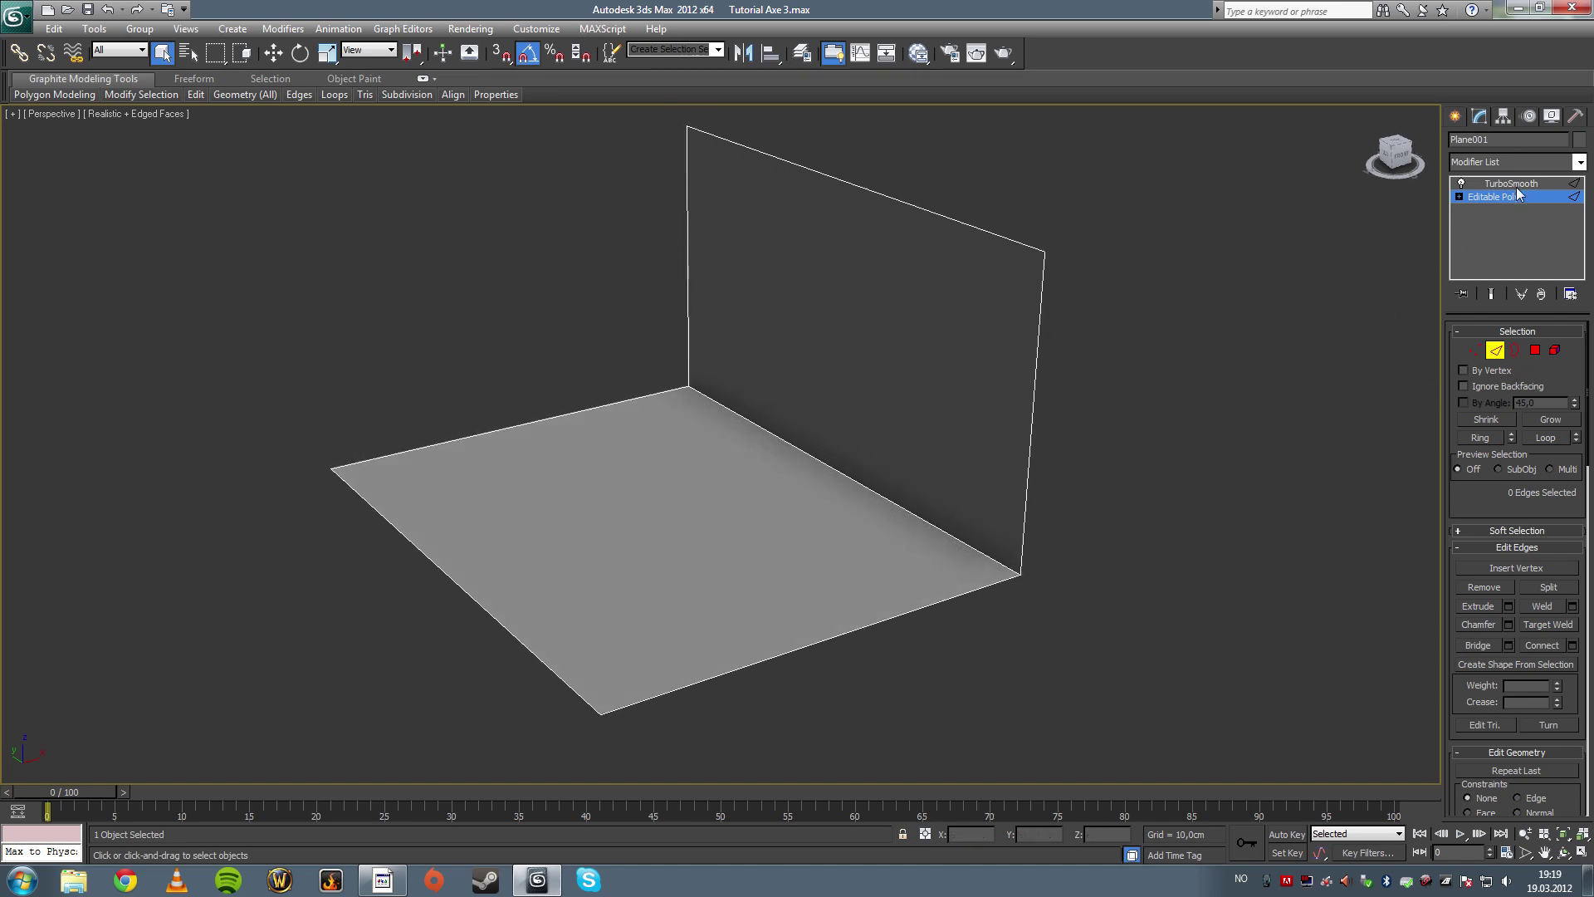
Step: Connect the wall's two vertical edges with one segment at pinch 0, sliding the new edge down close to the fold
click(687, 299)
ctrl+click(1032, 403)
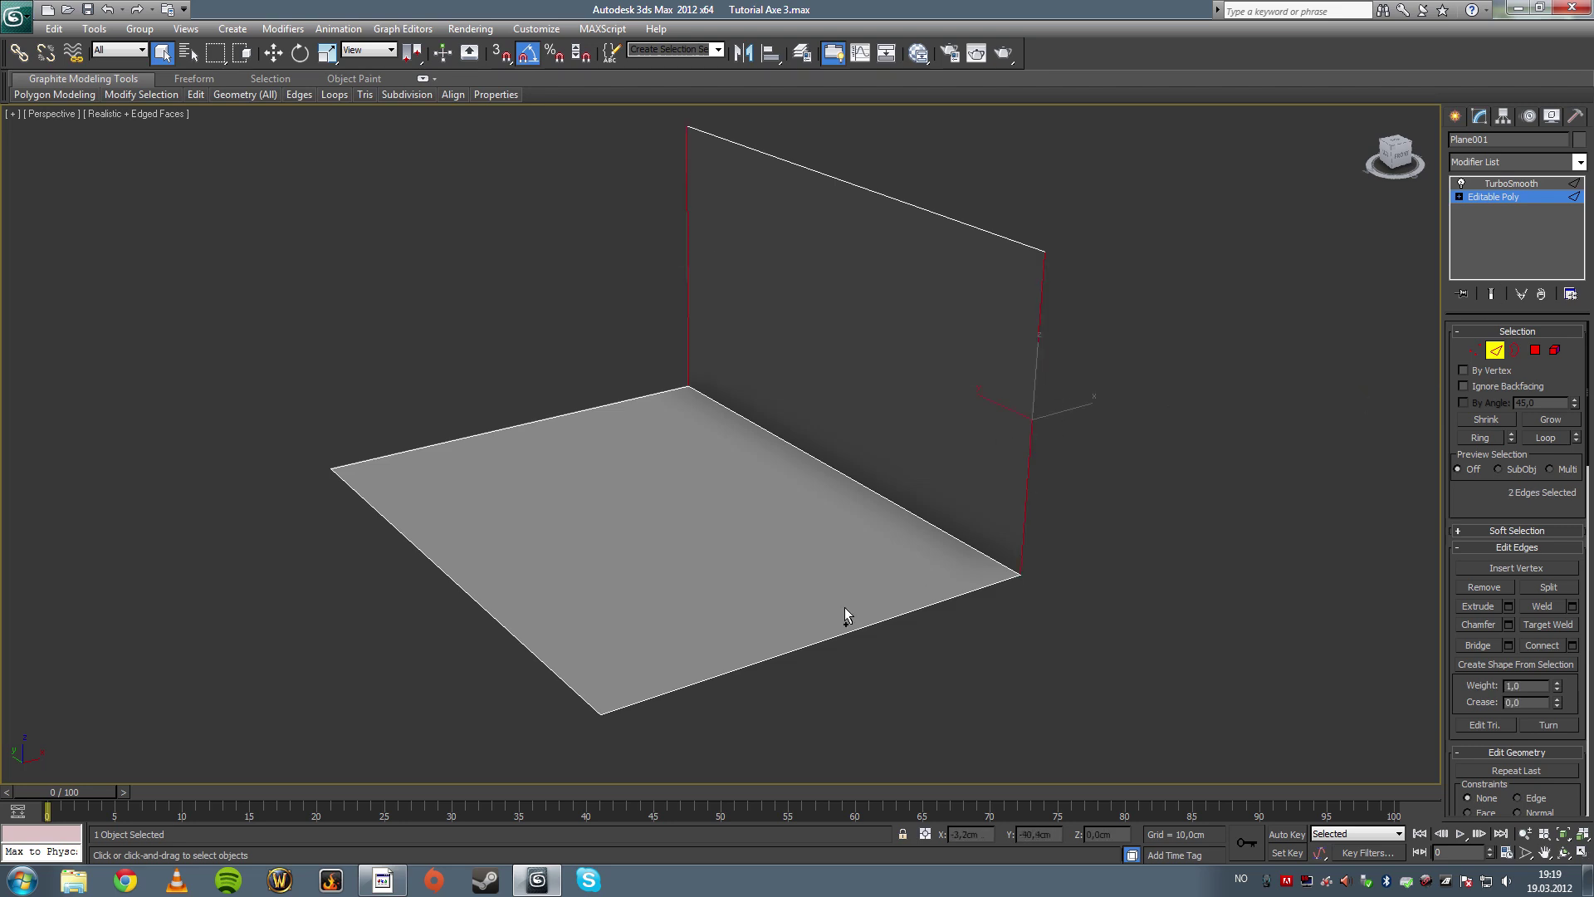
click(1572, 645)
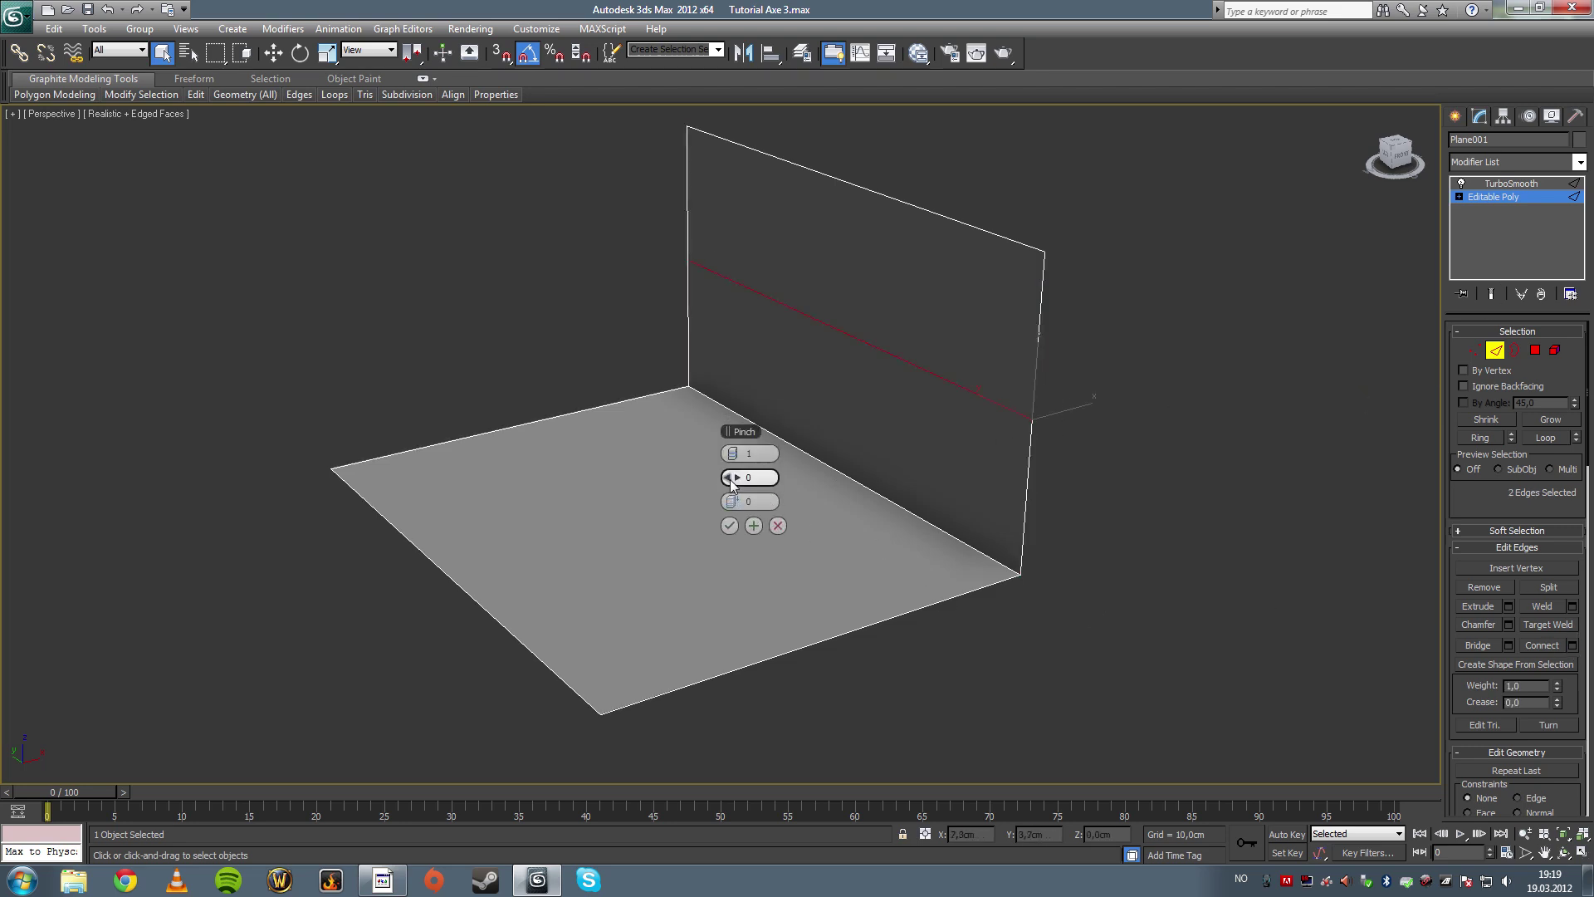
drag(721, 479, 631, 539)
drag(730, 503, 581, 536)
click(780, 526)
click(541, 430)
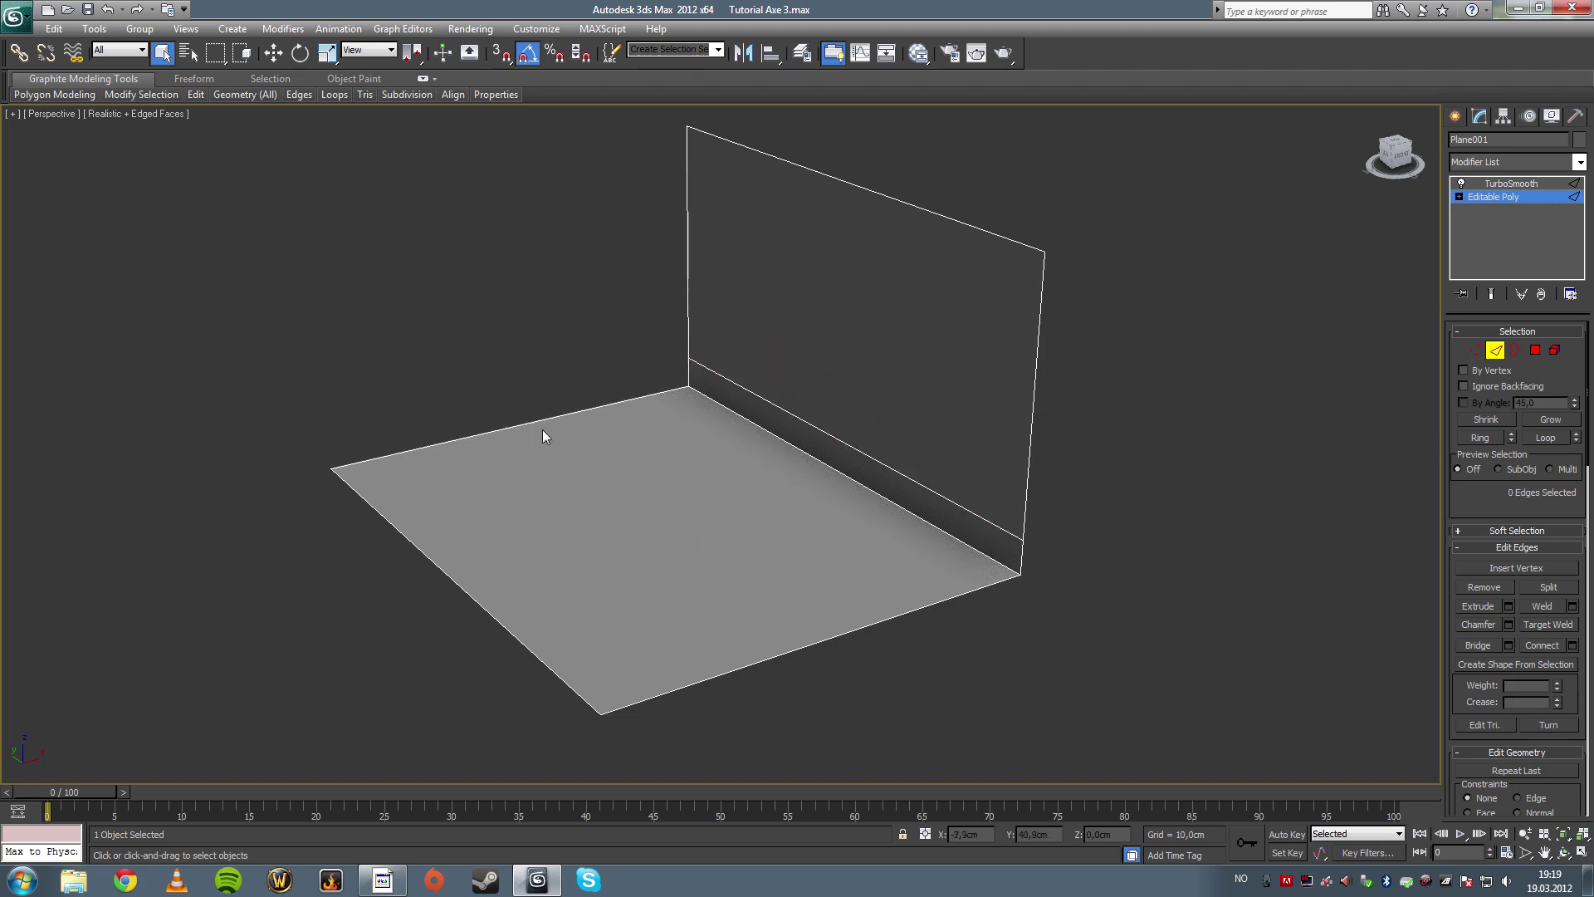
Step: Connect the floor's two side edges with one new edge slid close to the fold
drag(586, 457, 588, 458)
ctrl+drag(818, 598, 922, 669)
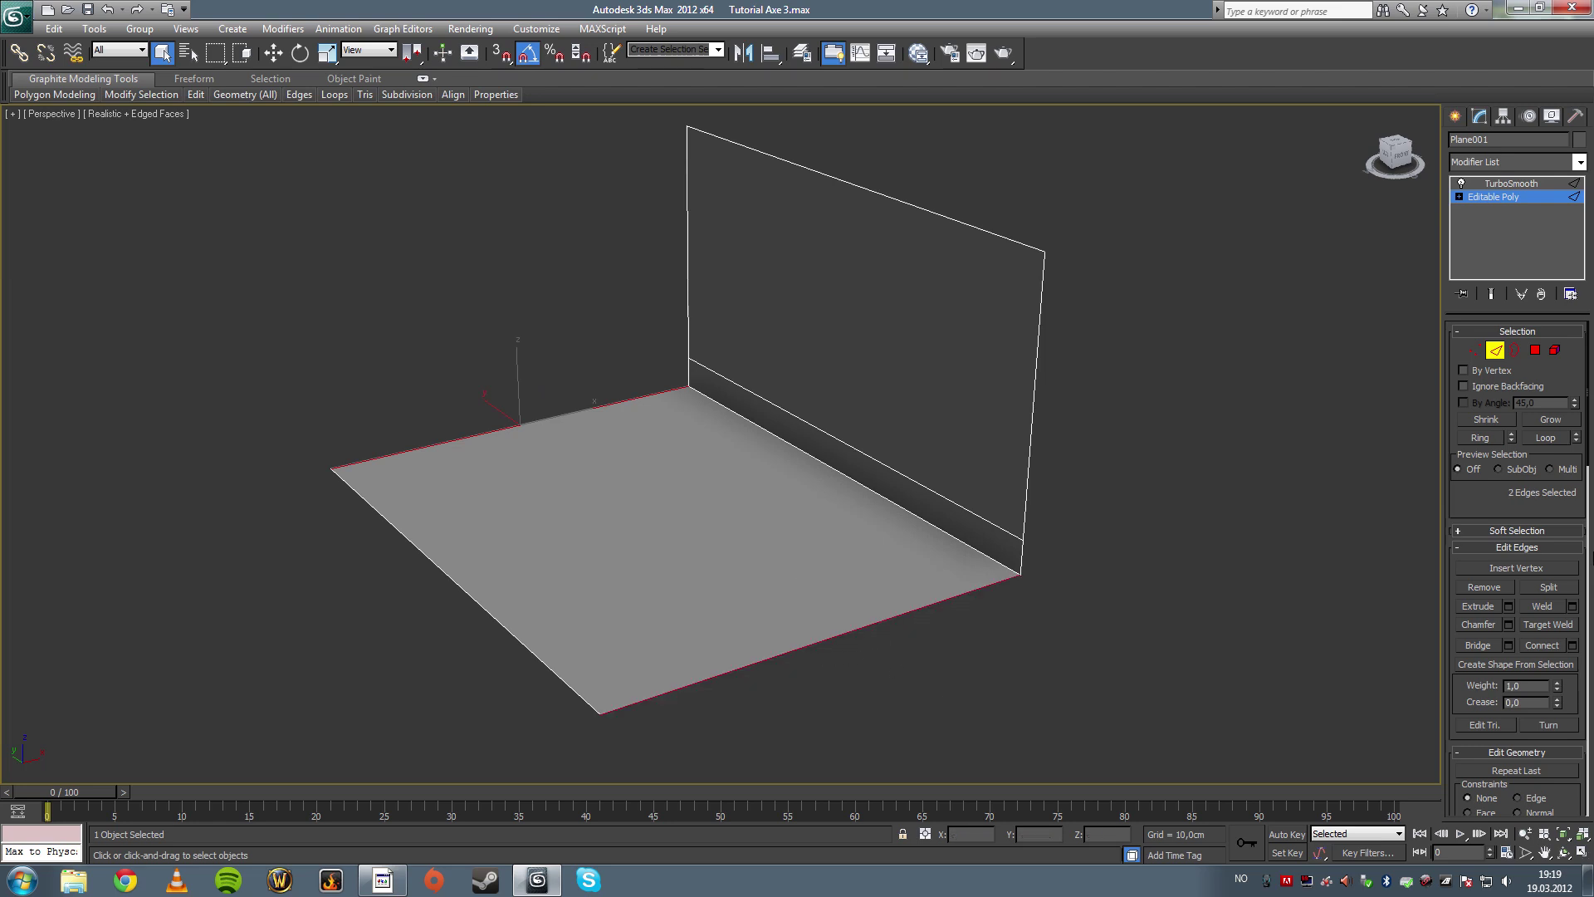
click(1573, 645)
drag(732, 502, 719, 513)
click(729, 526)
click(1003, 527)
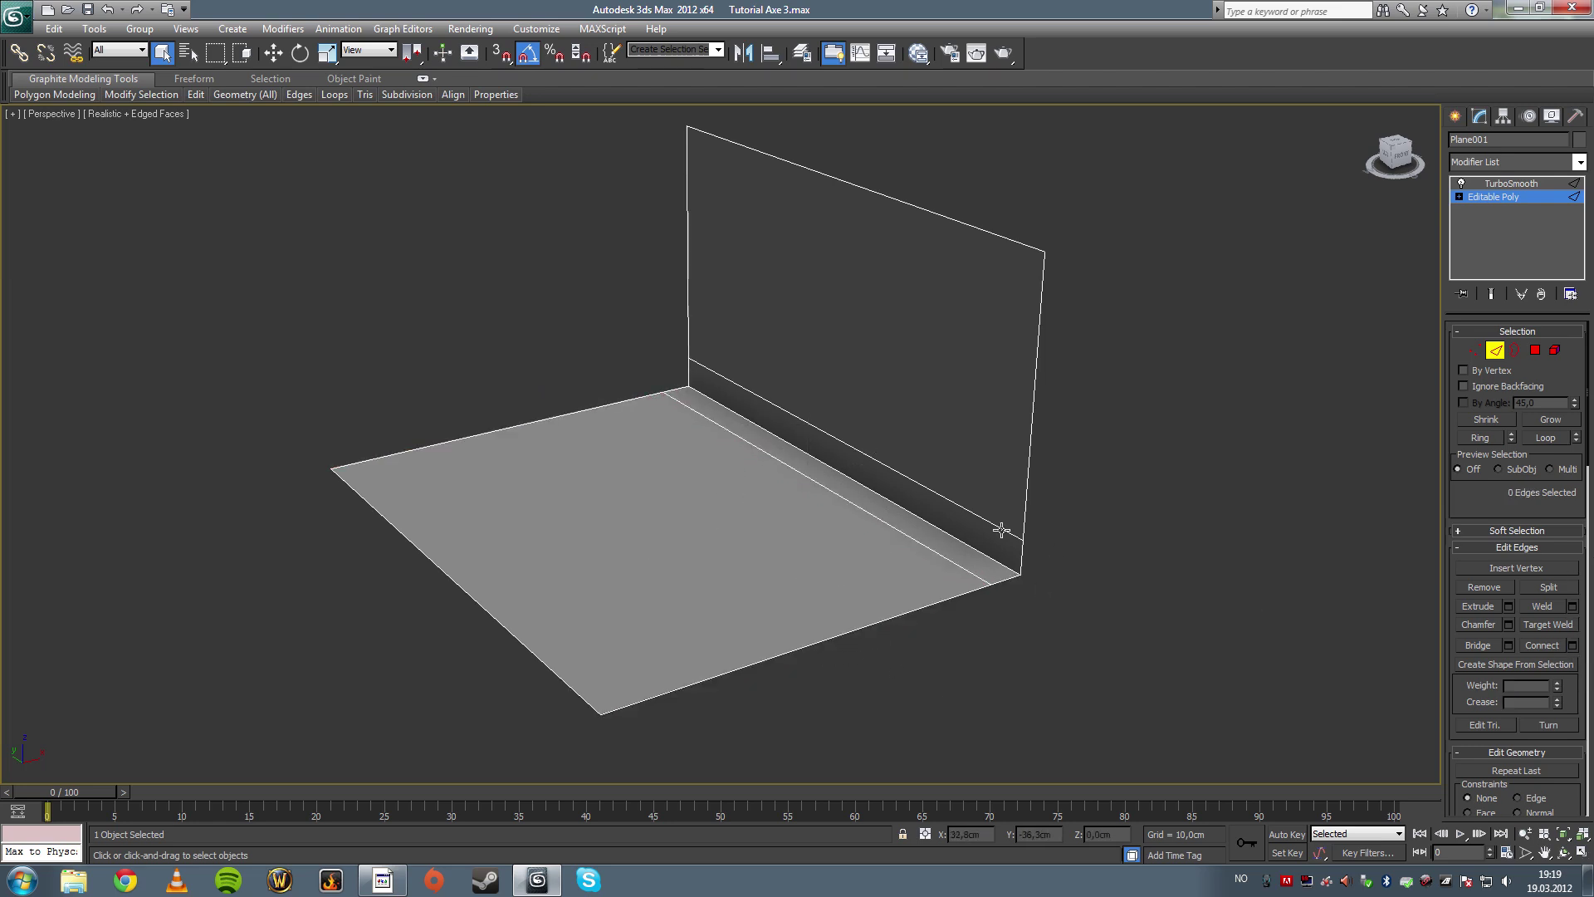
Step: Select the three parallel edges at the fold to examine their spacing, and clear the selection
drag(836, 519, 835, 520)
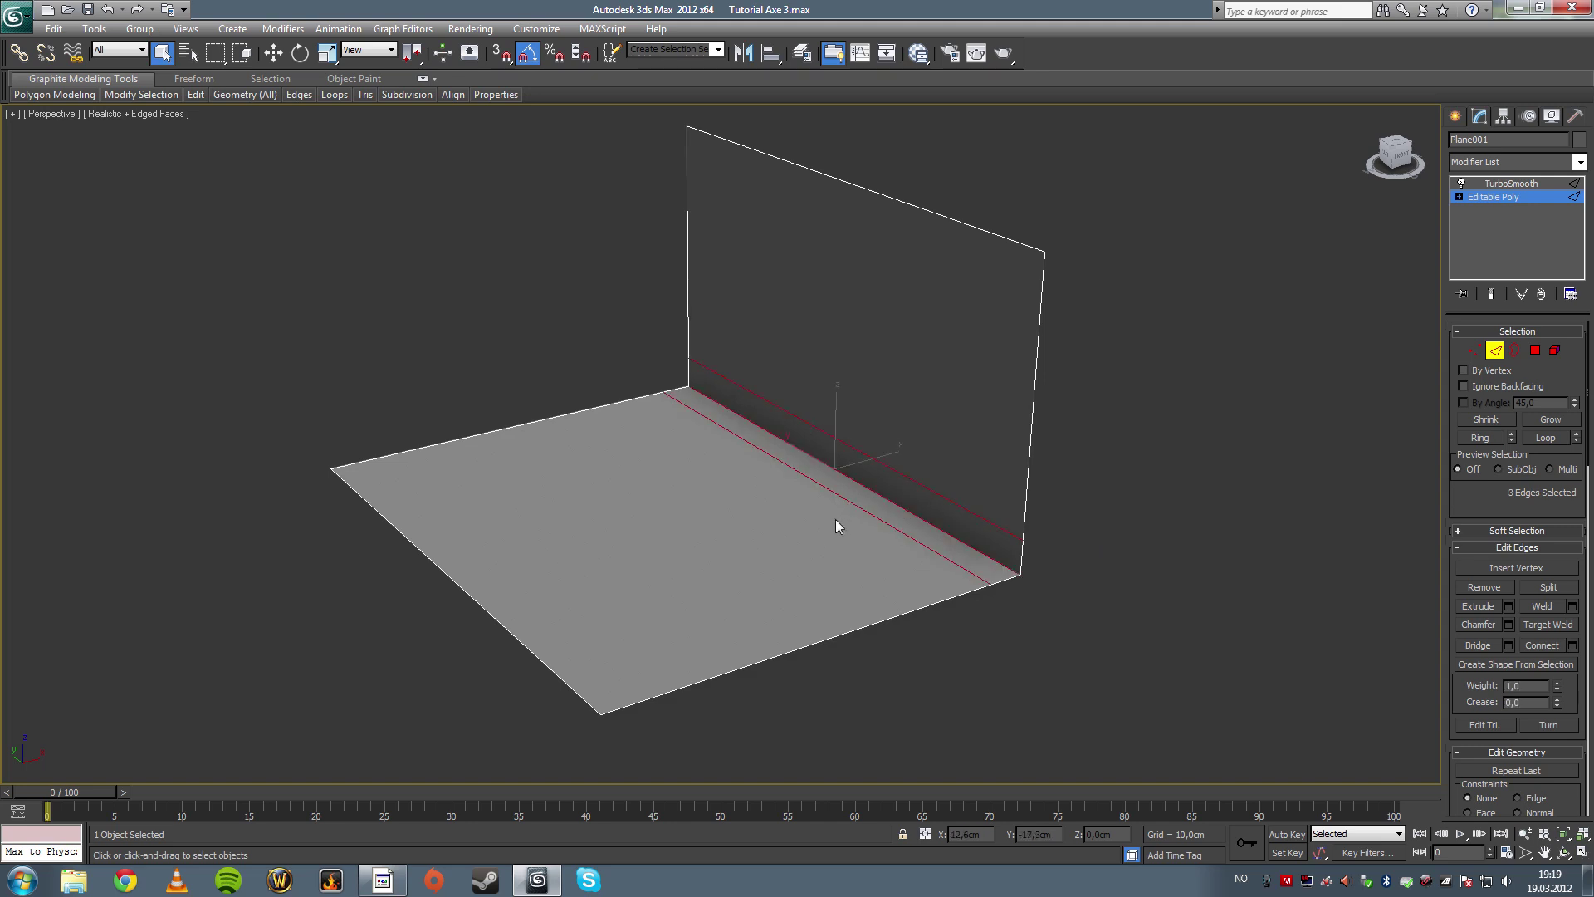
click(894, 446)
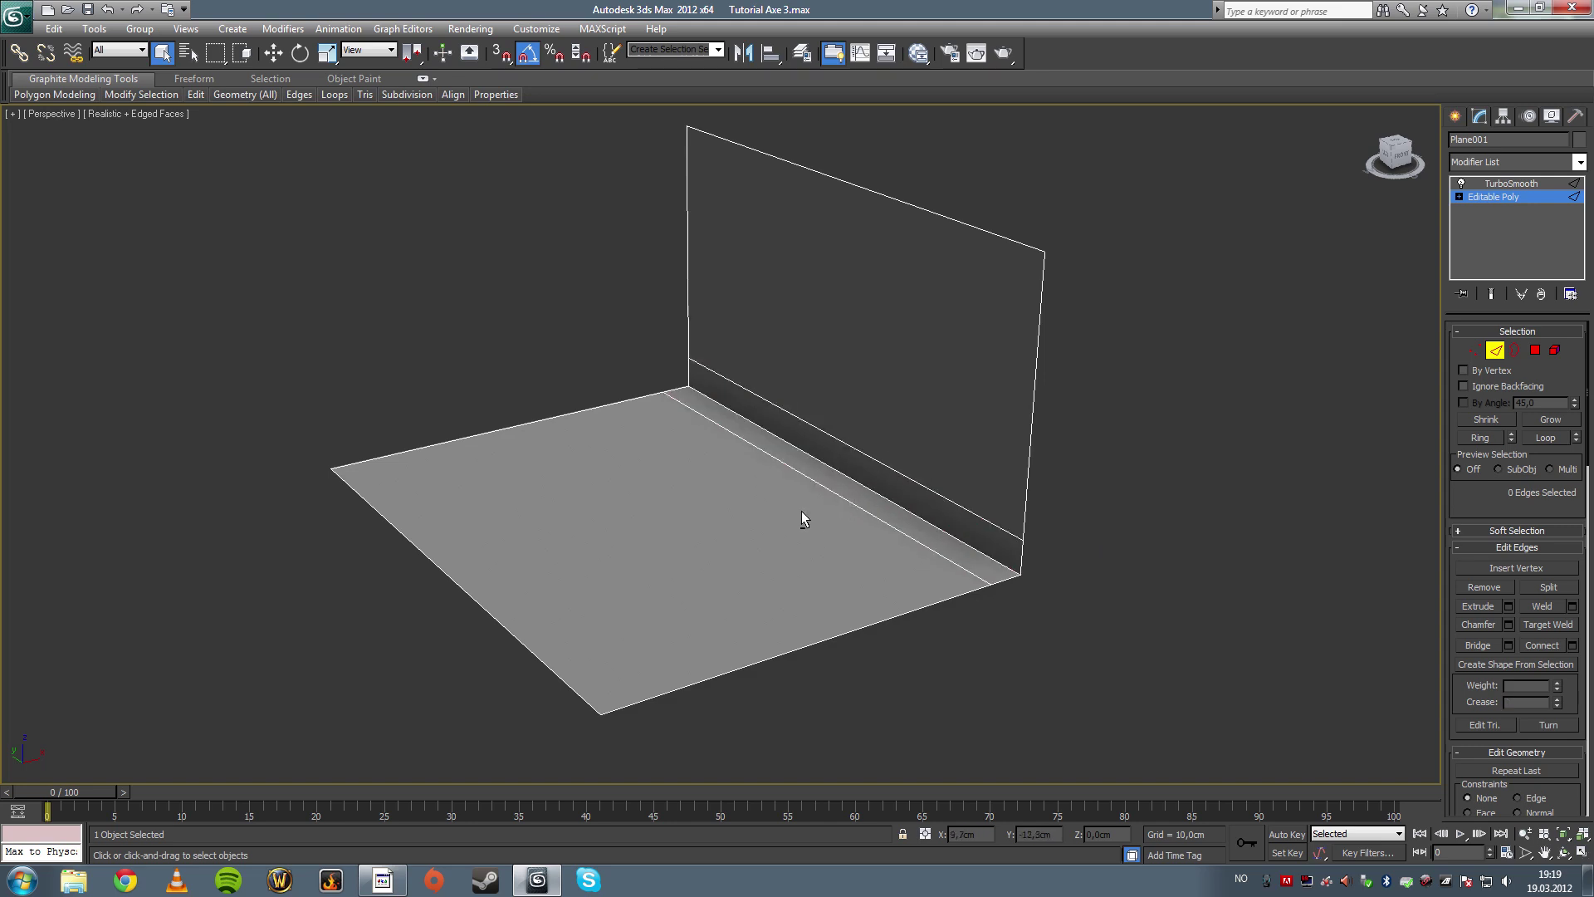
alt+middle_drag(800, 519, 790, 496)
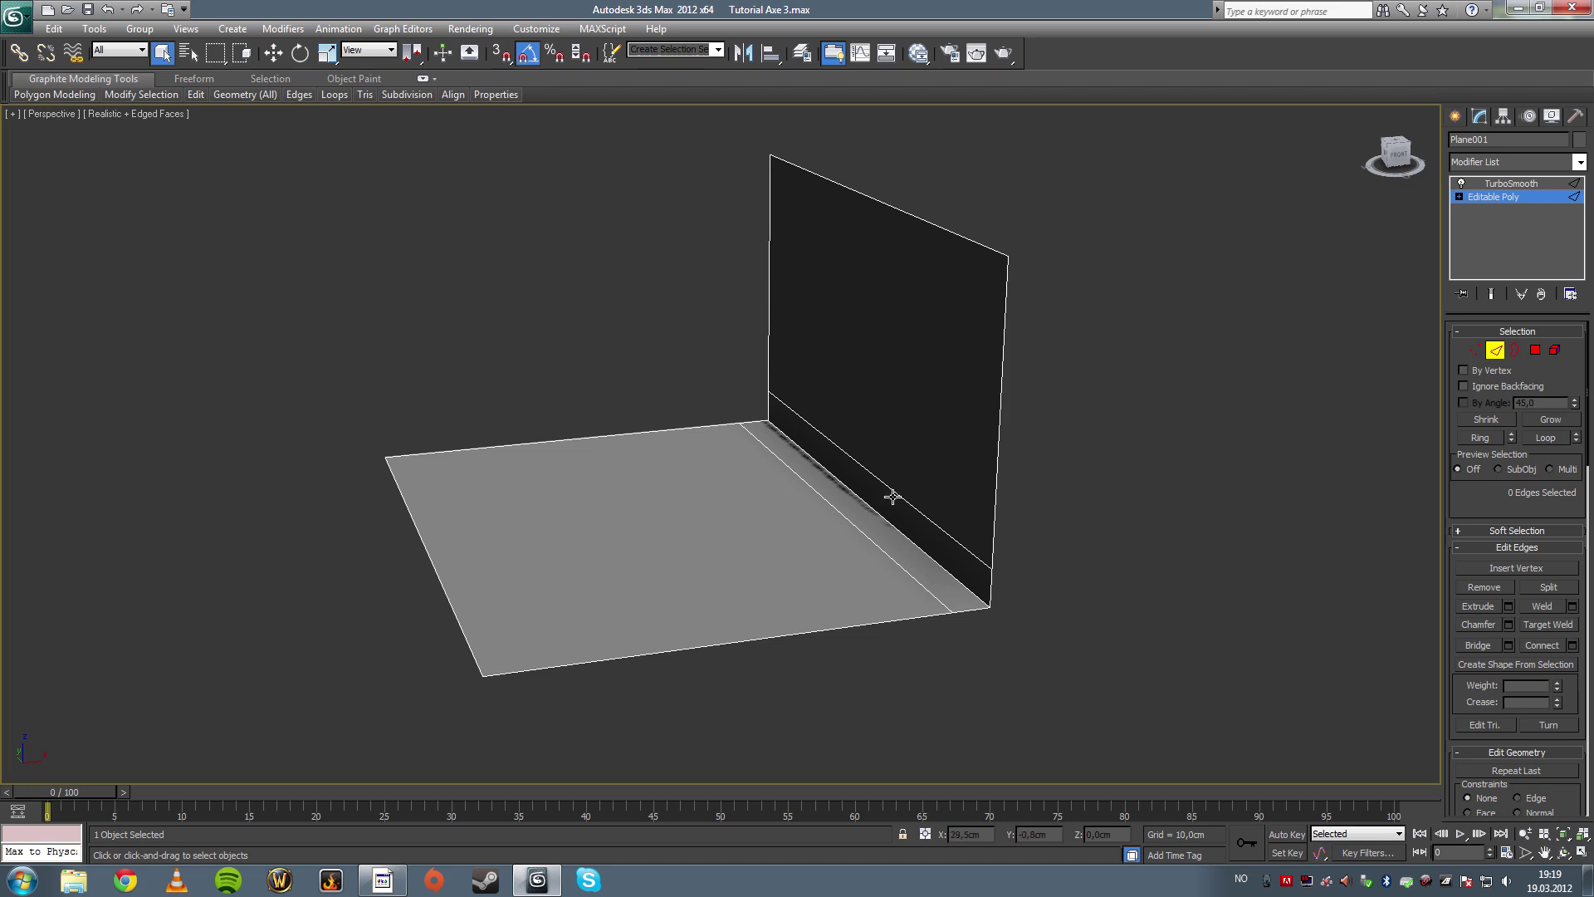
Step: Go back to the TurboSmooth level and inspect the smoothed corner between floor and wall from several angles
click(1507, 184)
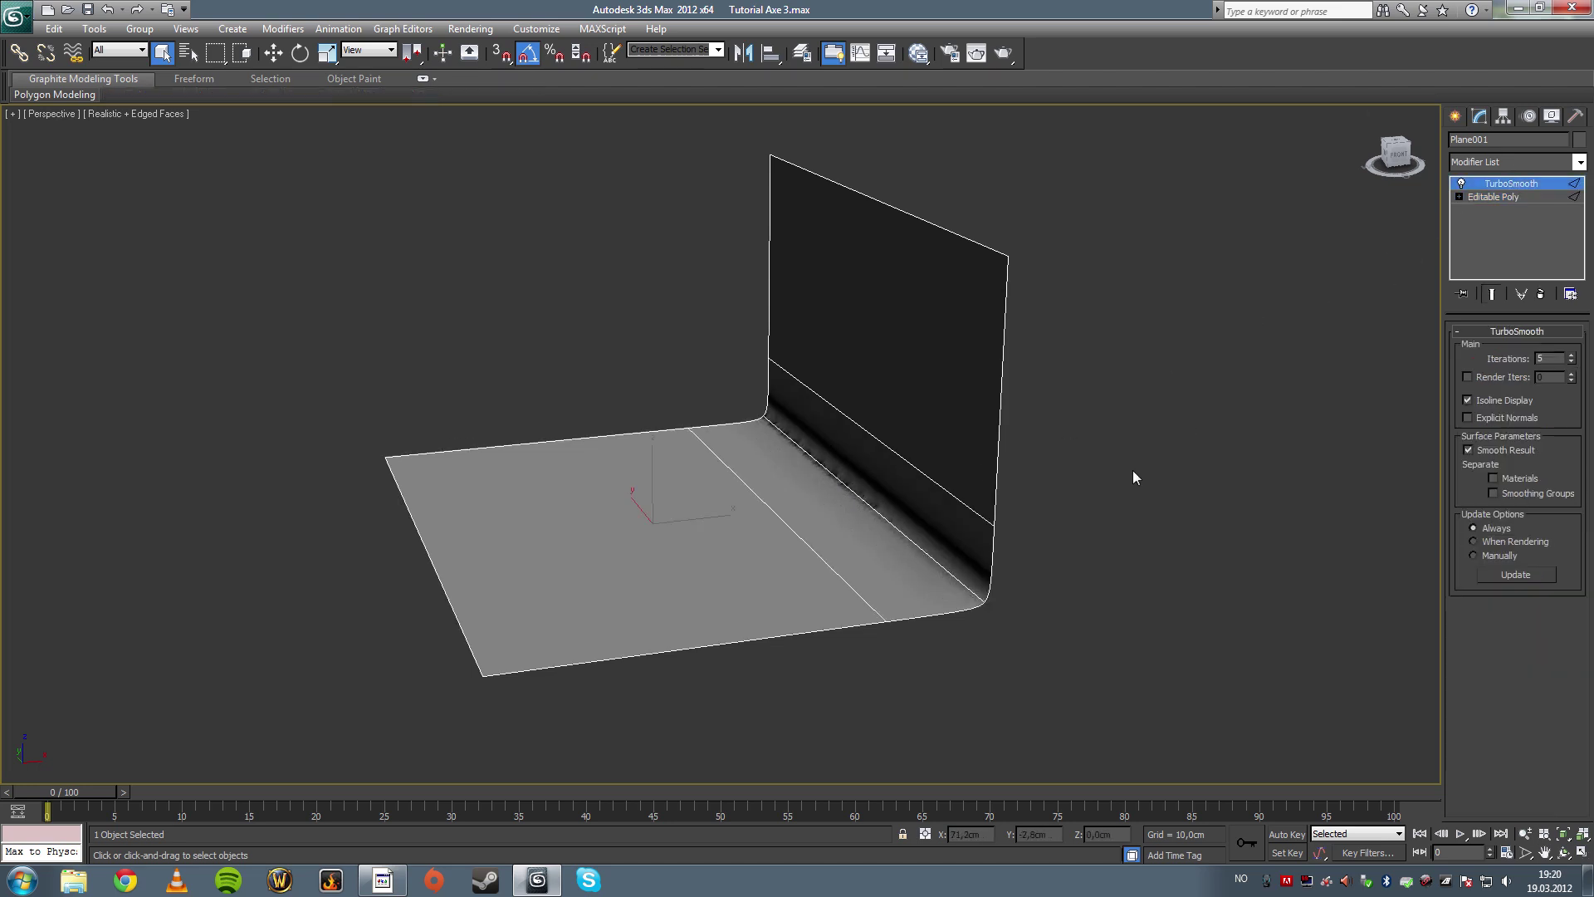
alt+middle_drag(1132, 472, 1038, 453)
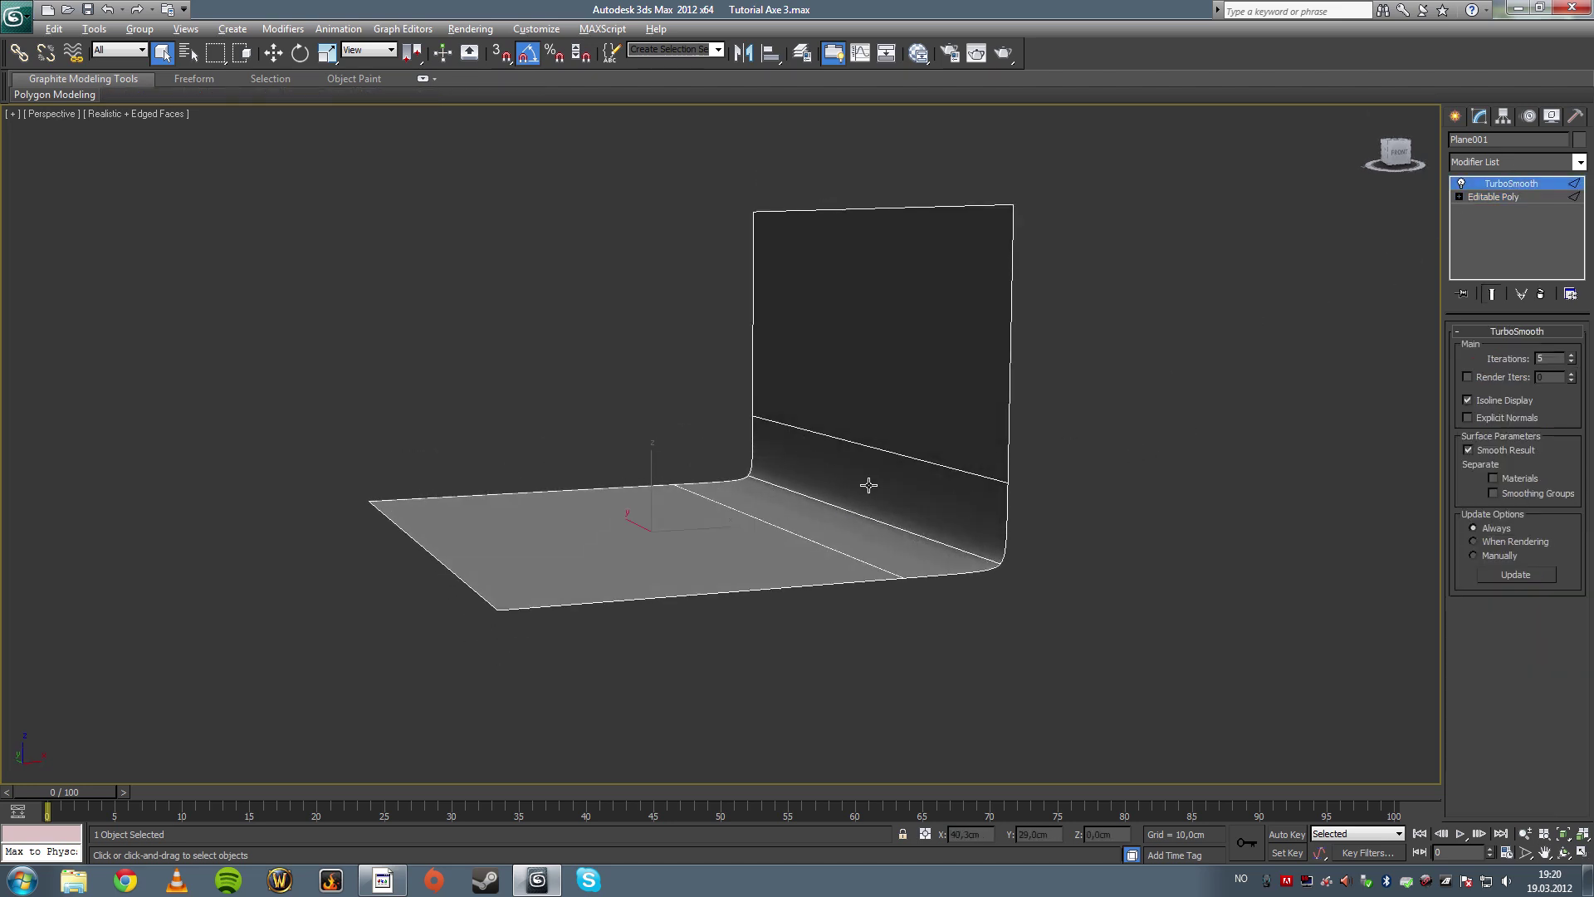
alt+middle_drag(869, 484, 859, 494)
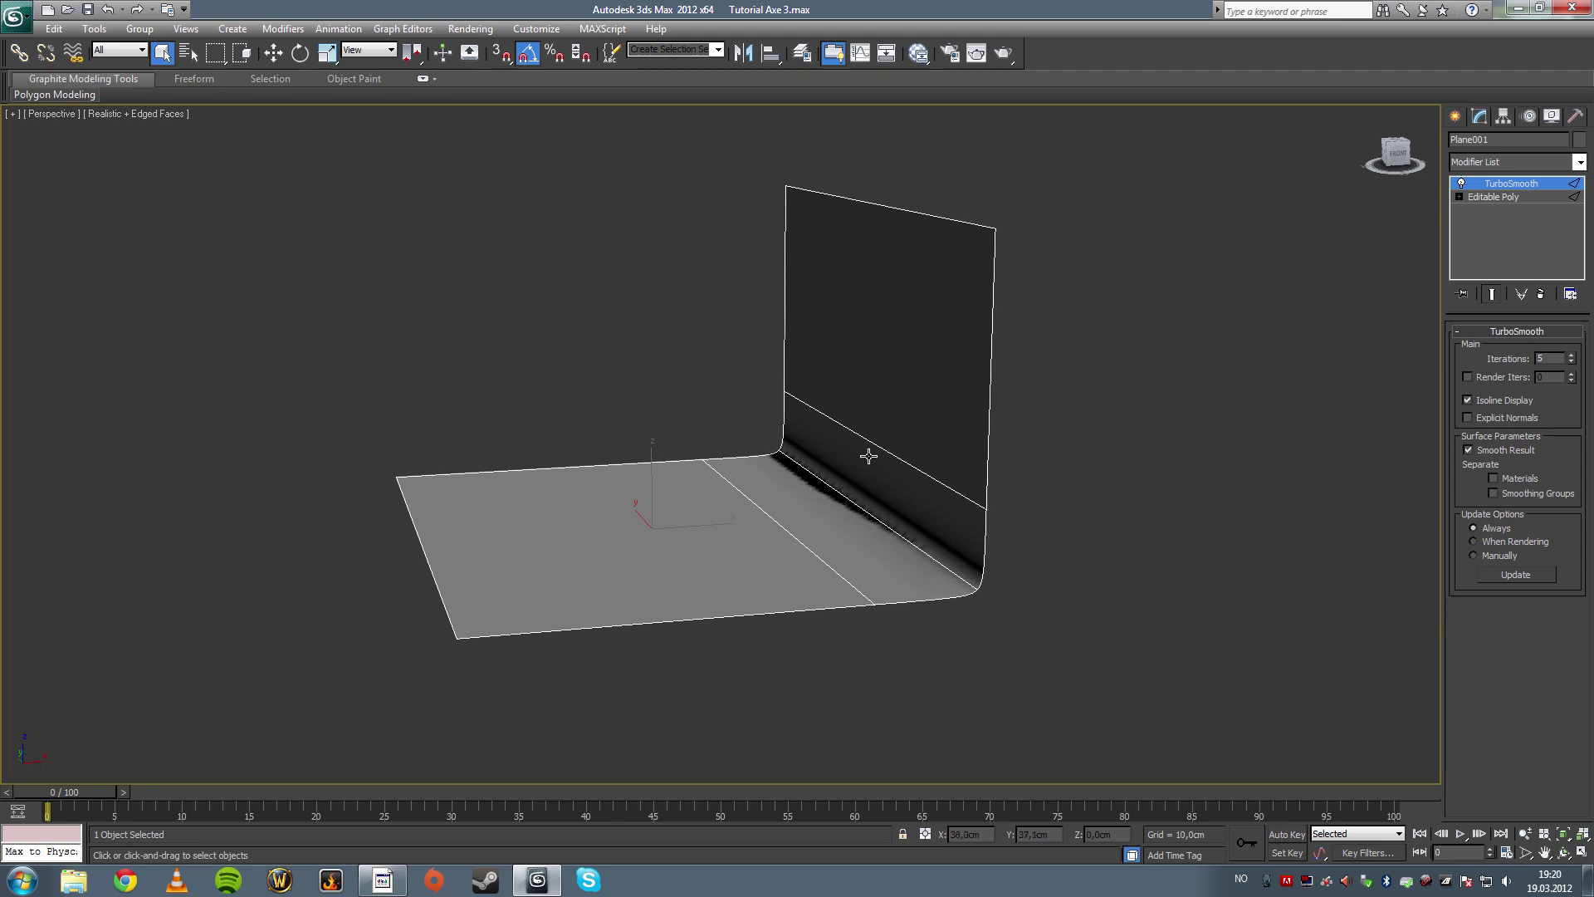
mouse_move(889, 486)
alt+middle_down()
mouse_move(893, 501)
mouse_move(925, 459)
mouse_move(872, 502)
alt+middle_up()
Step: Switch between the Editable Poly and TurboSmooth levels to compare the corner before and after smoothing
click(1499, 197)
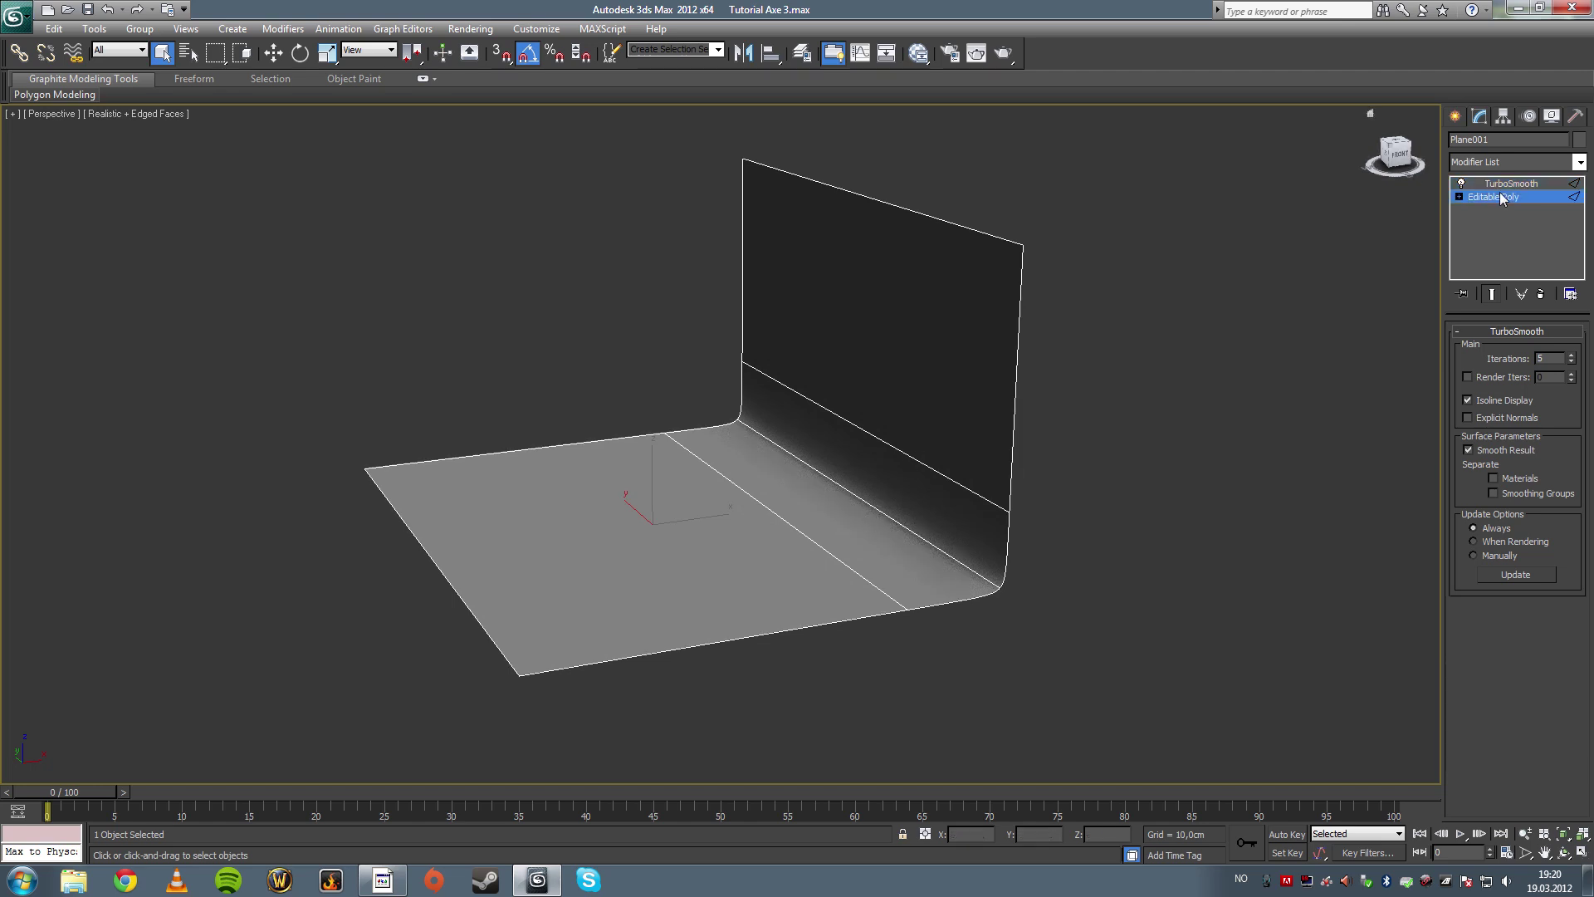
click(1504, 184)
click(1506, 196)
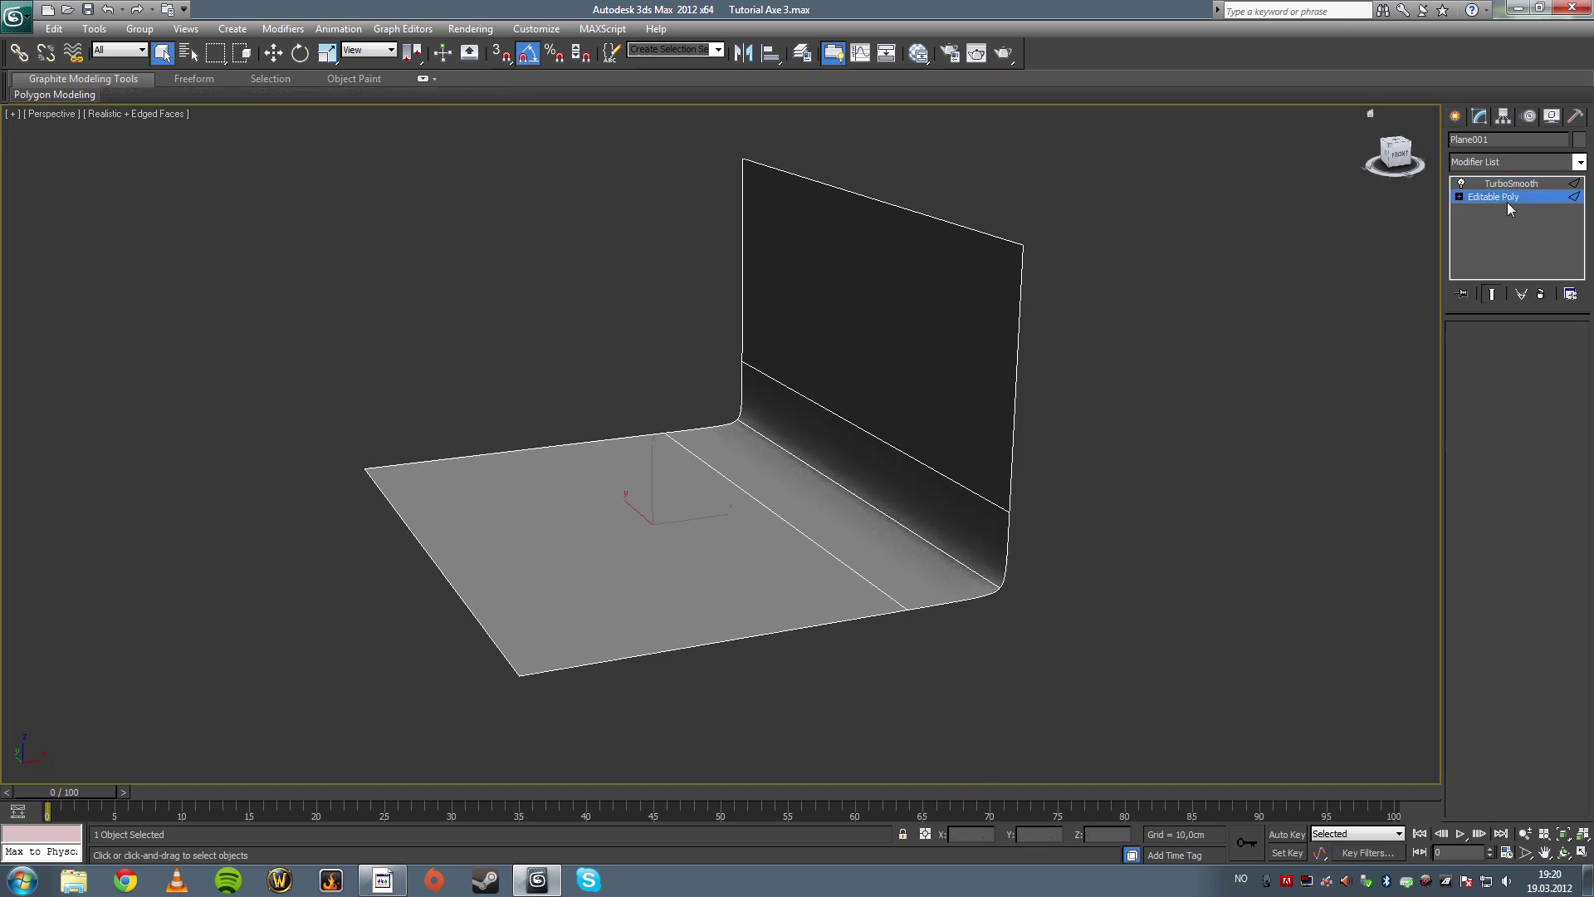
click(1507, 200)
click(1513, 184)
click(1515, 196)
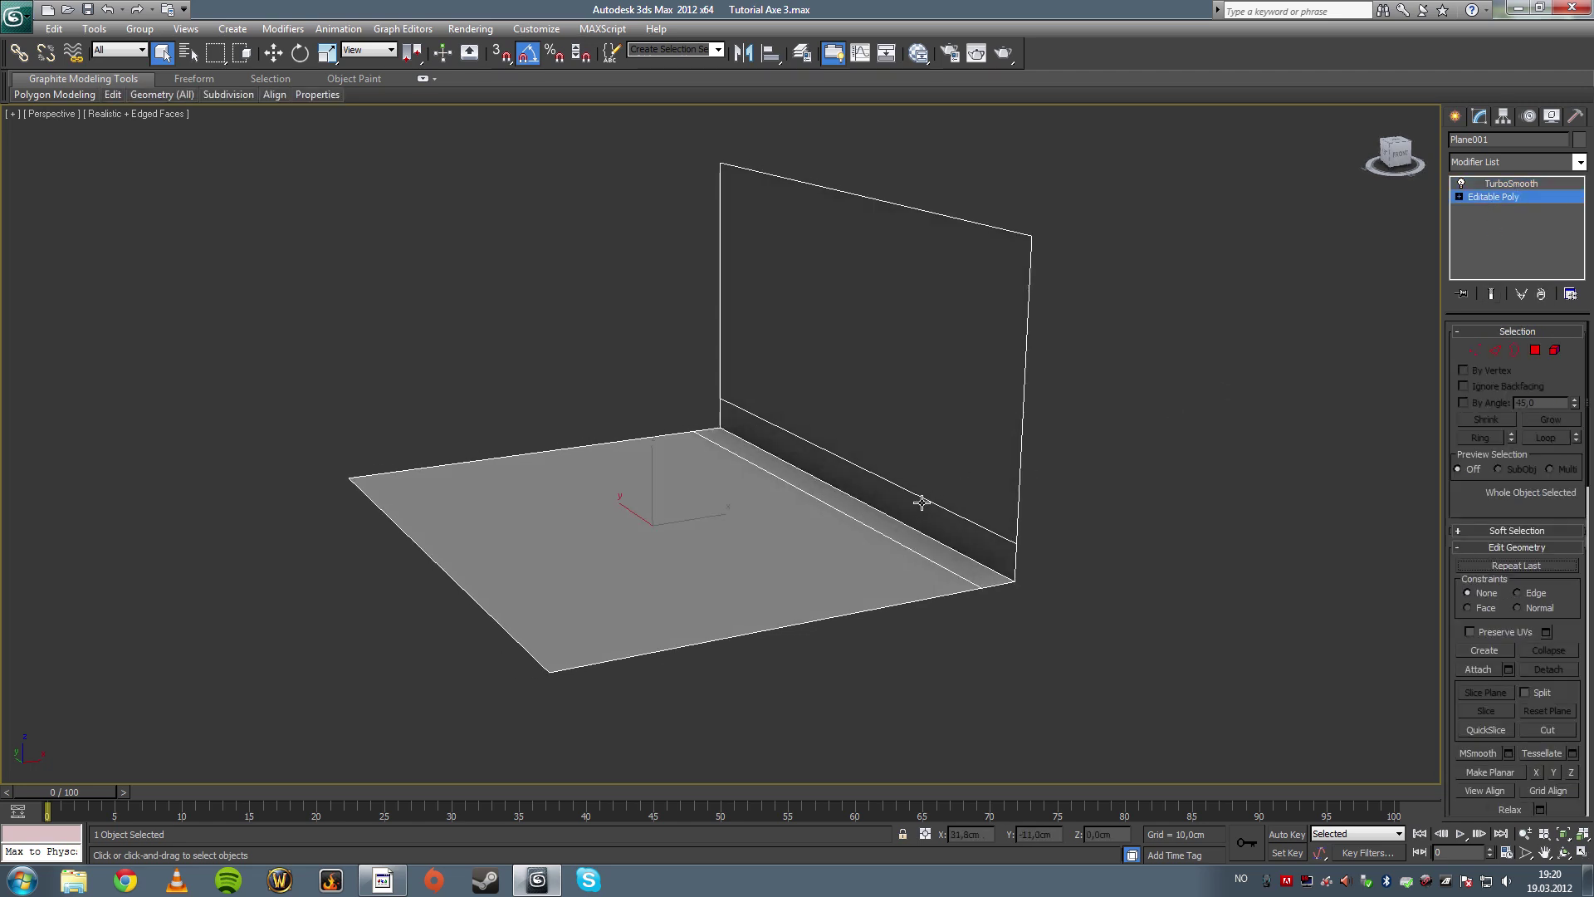
drag(948, 183, 951, 431)
drag(945, 546, 944, 546)
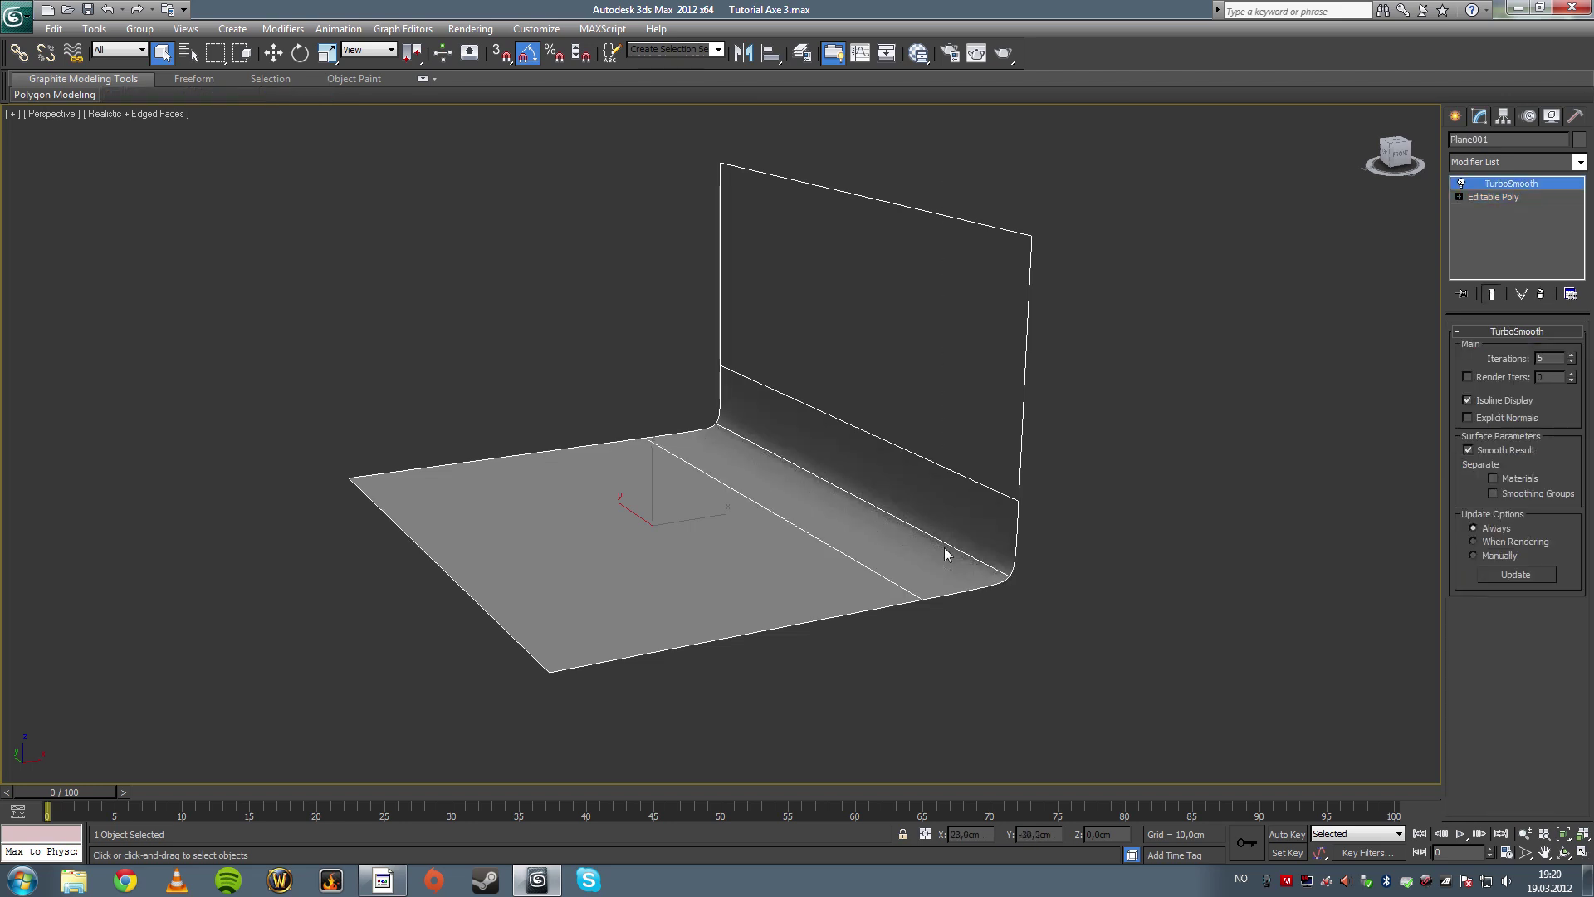
Step: In Edge mode of the Editable Poly, select the wall's top, support and fold edges, examine their spacing, and leave Edge mode
click(1494, 196)
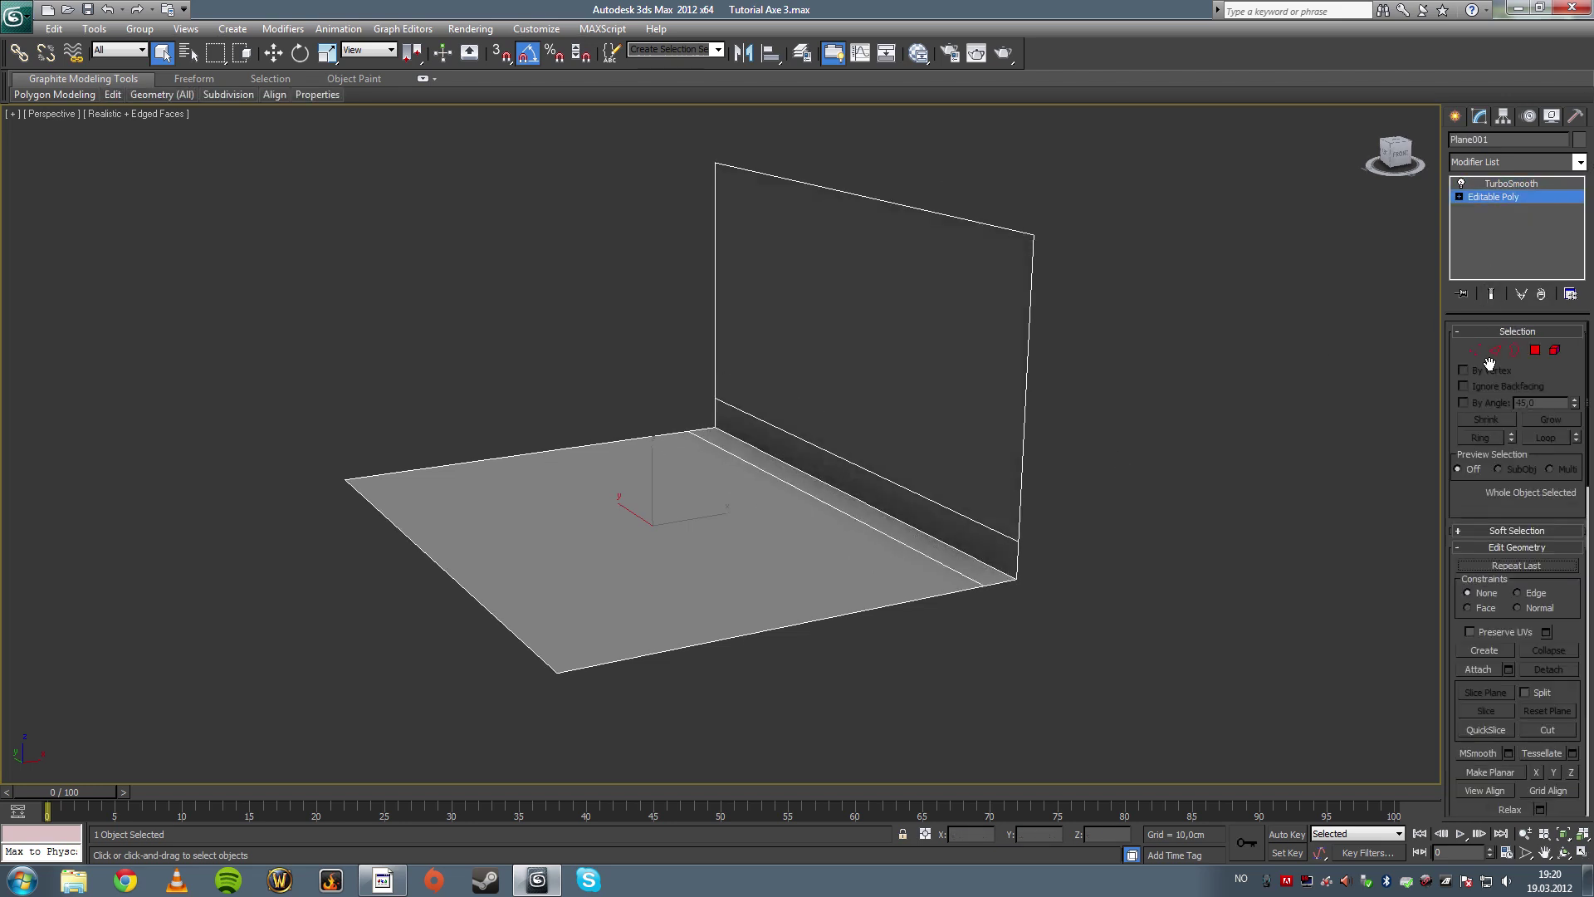
key(2)
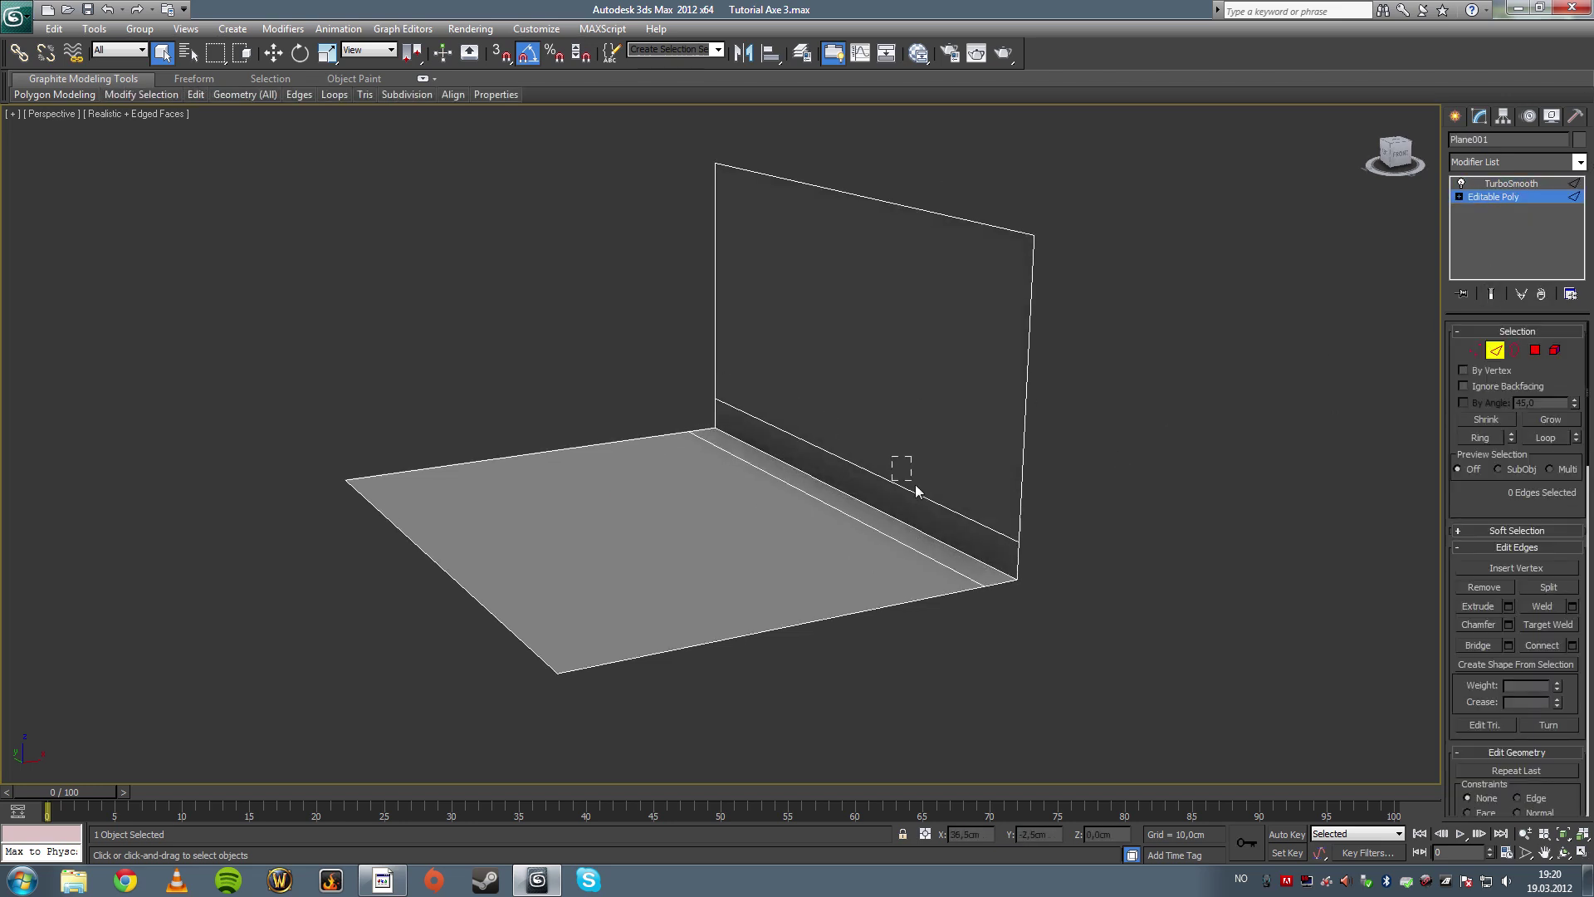
drag(915, 487, 934, 497)
drag(852, 186, 923, 507)
alt+middle_drag(918, 495, 883, 466)
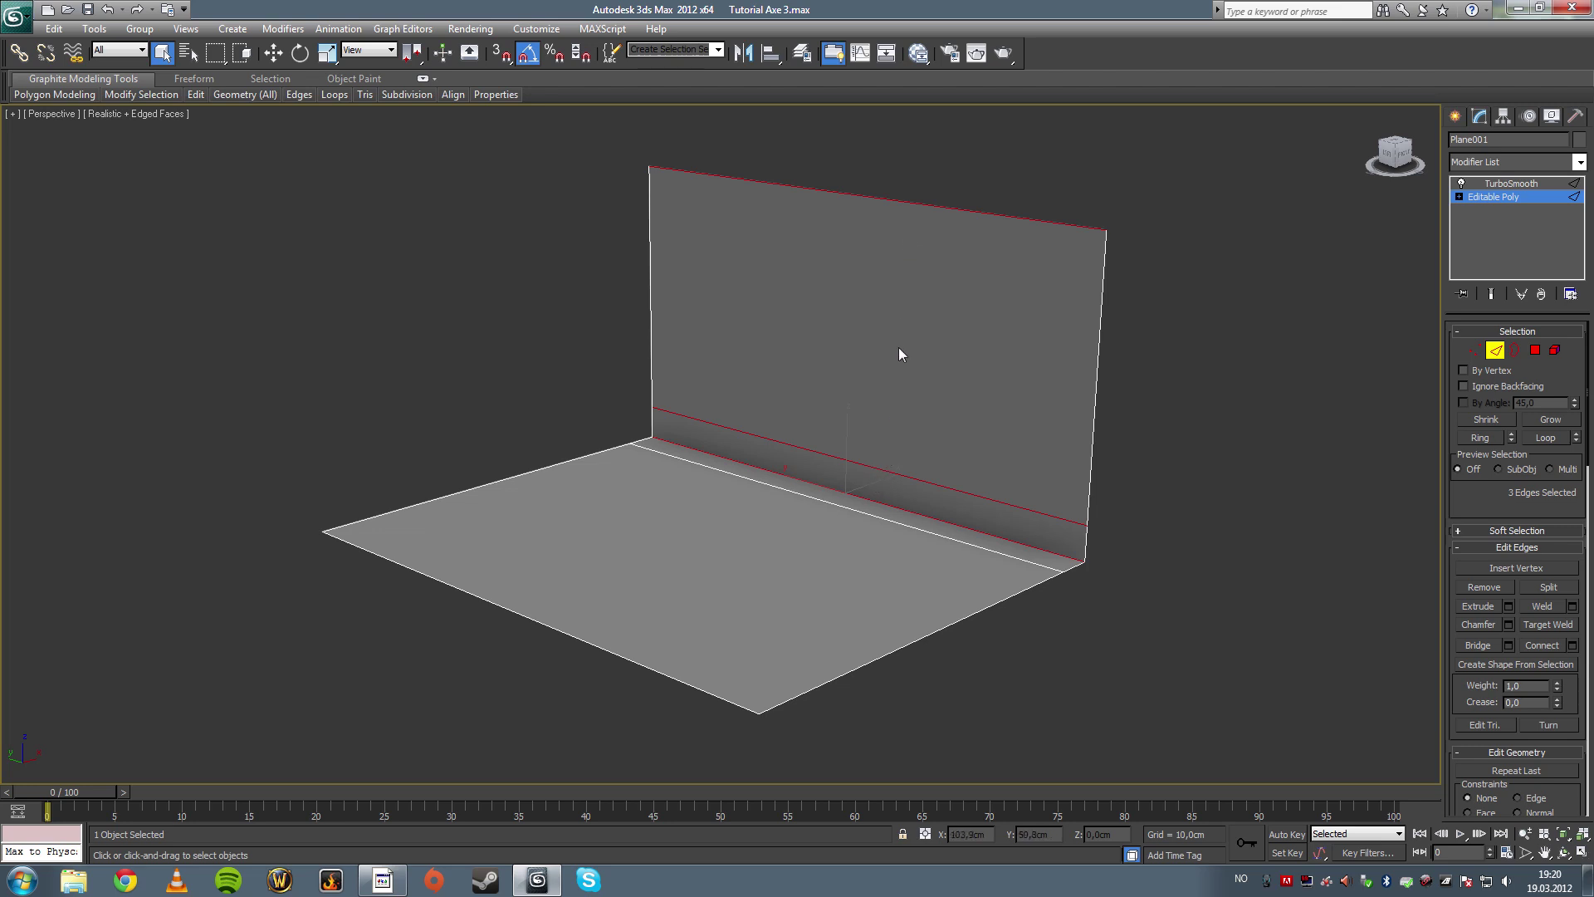
mouse_move(920, 397)
alt+middle_down()
mouse_move(904, 402)
mouse_move(920, 402)
alt+middle_up()
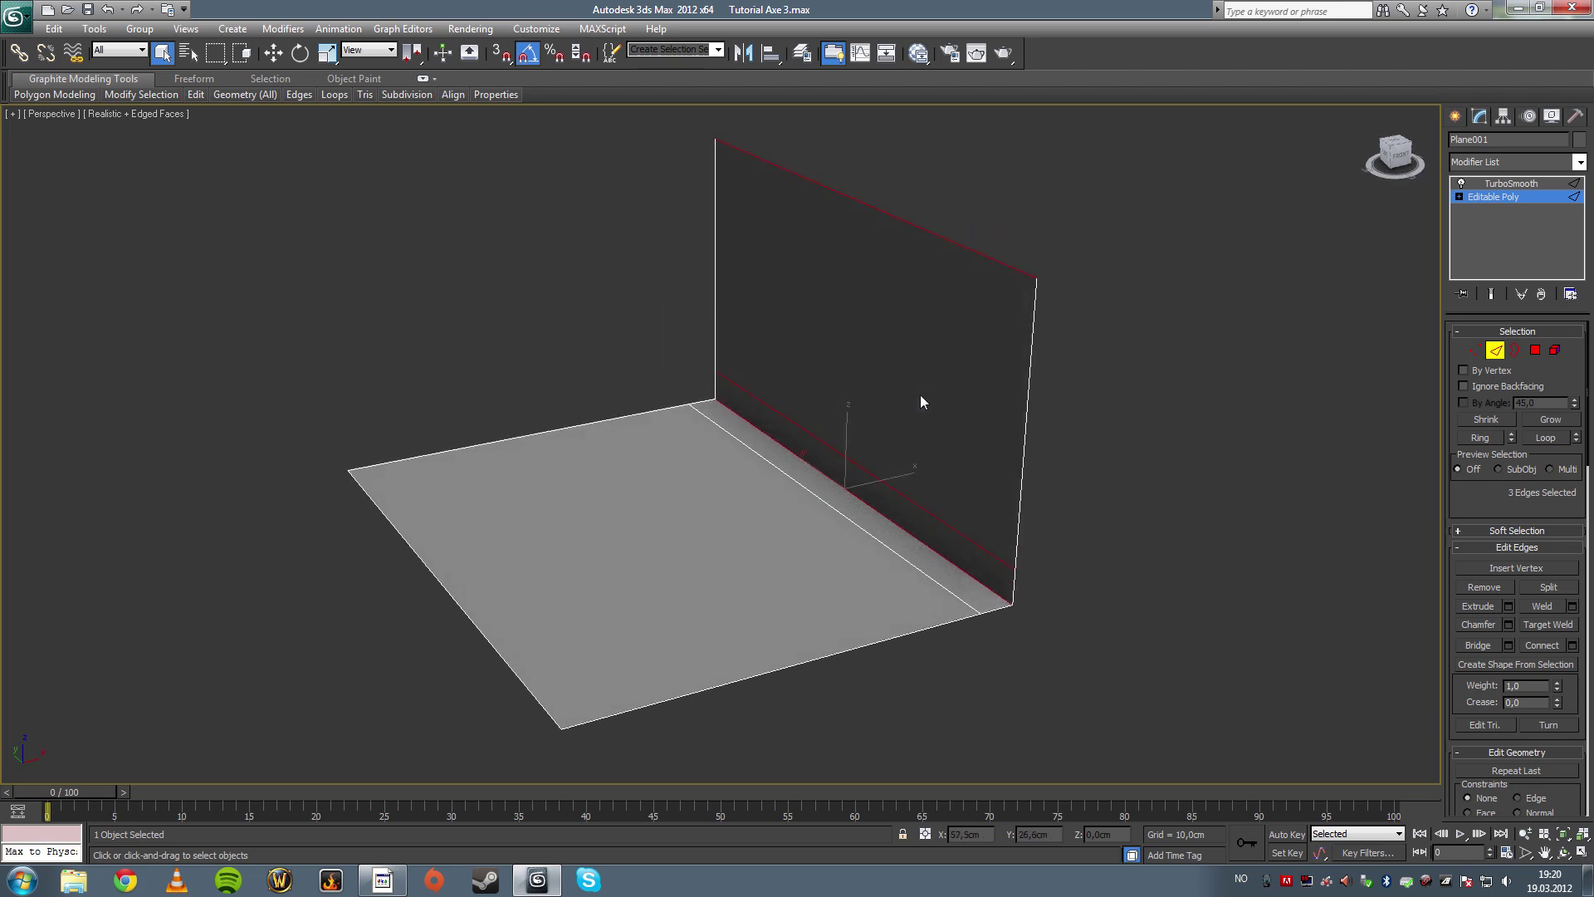
click(1494, 349)
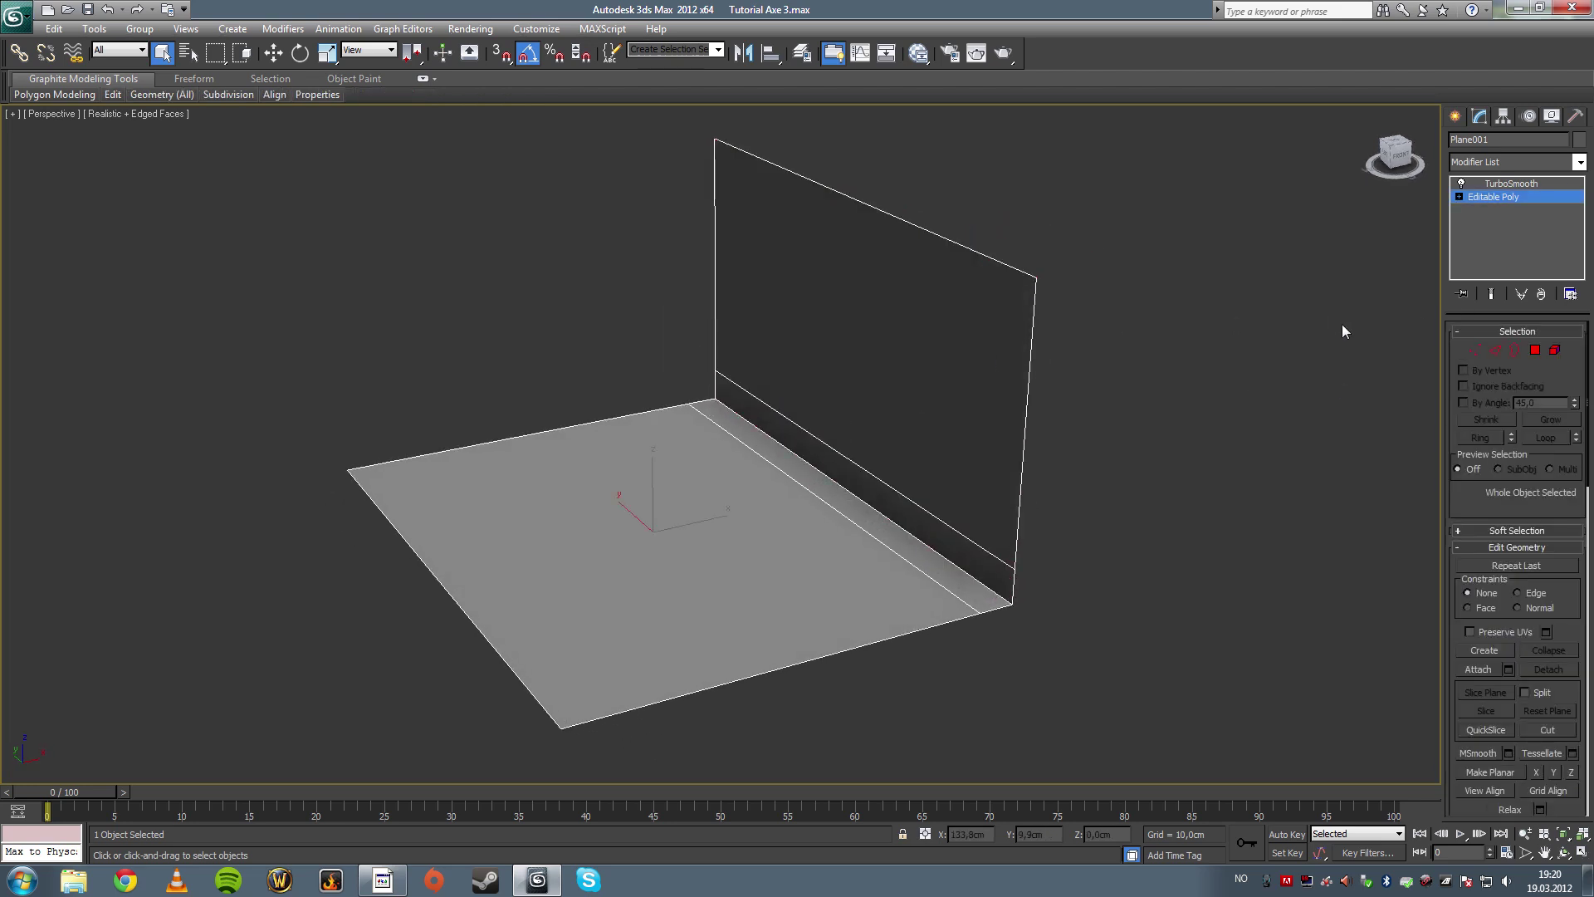
Step: Return to the TurboSmooth level, deselect the object and view the smoothed L-shape from another angle
click(1516, 181)
click(1154, 432)
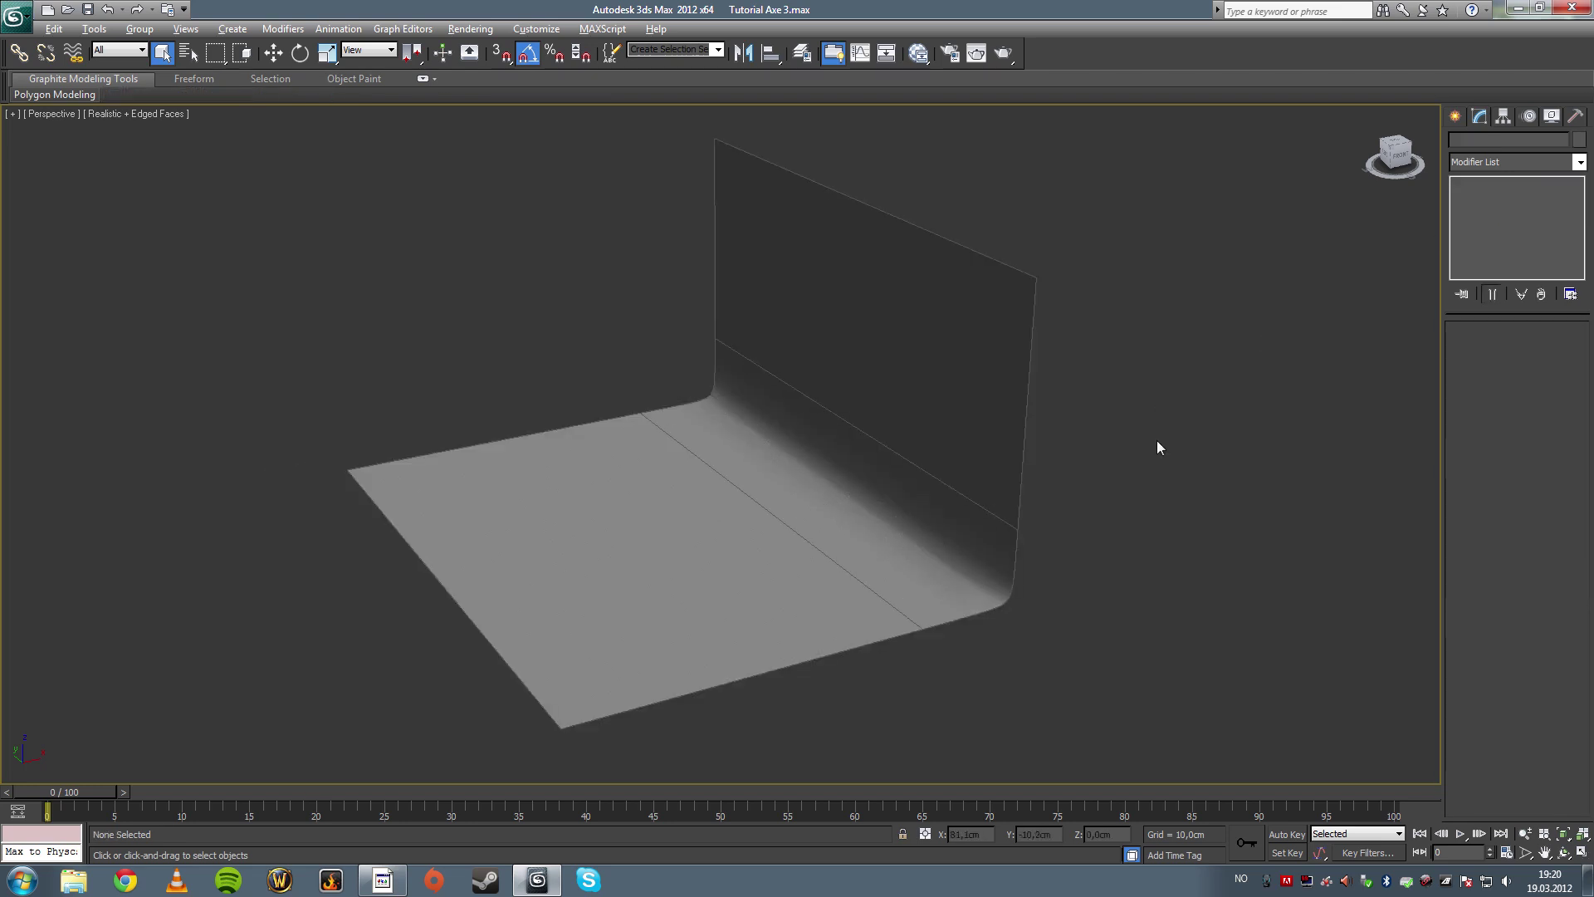
mouse_move(1158, 440)
alt+middle_down()
mouse_move(1127, 449)
mouse_move(1181, 445)
alt+middle_up()
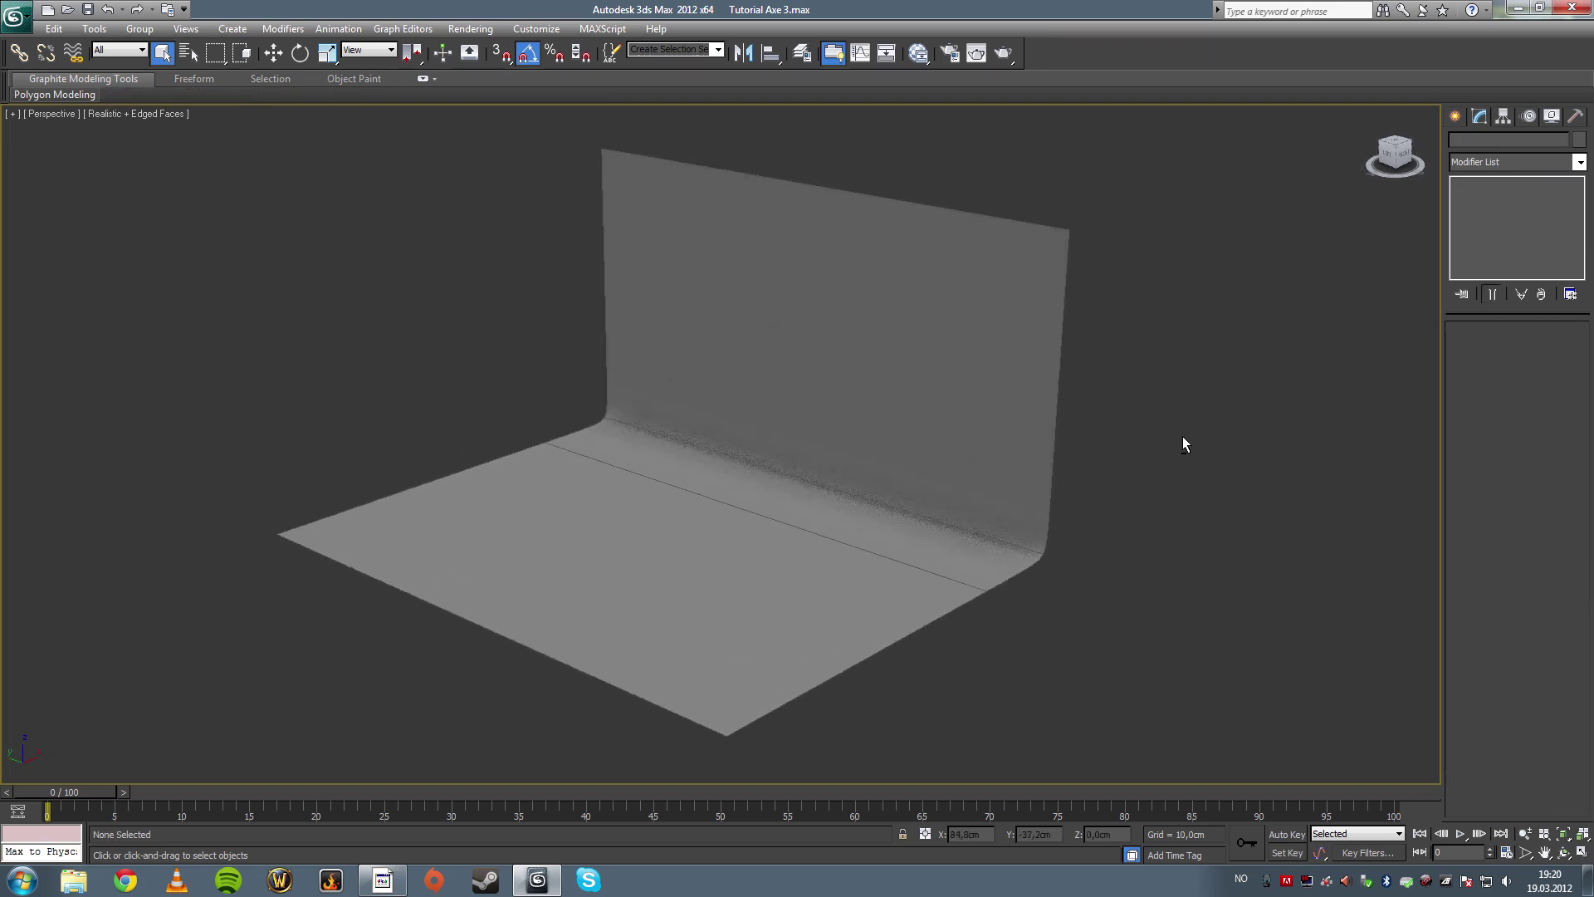
Step: Select the smoothed L-shaped plane and delete it from the scene
click(1069, 496)
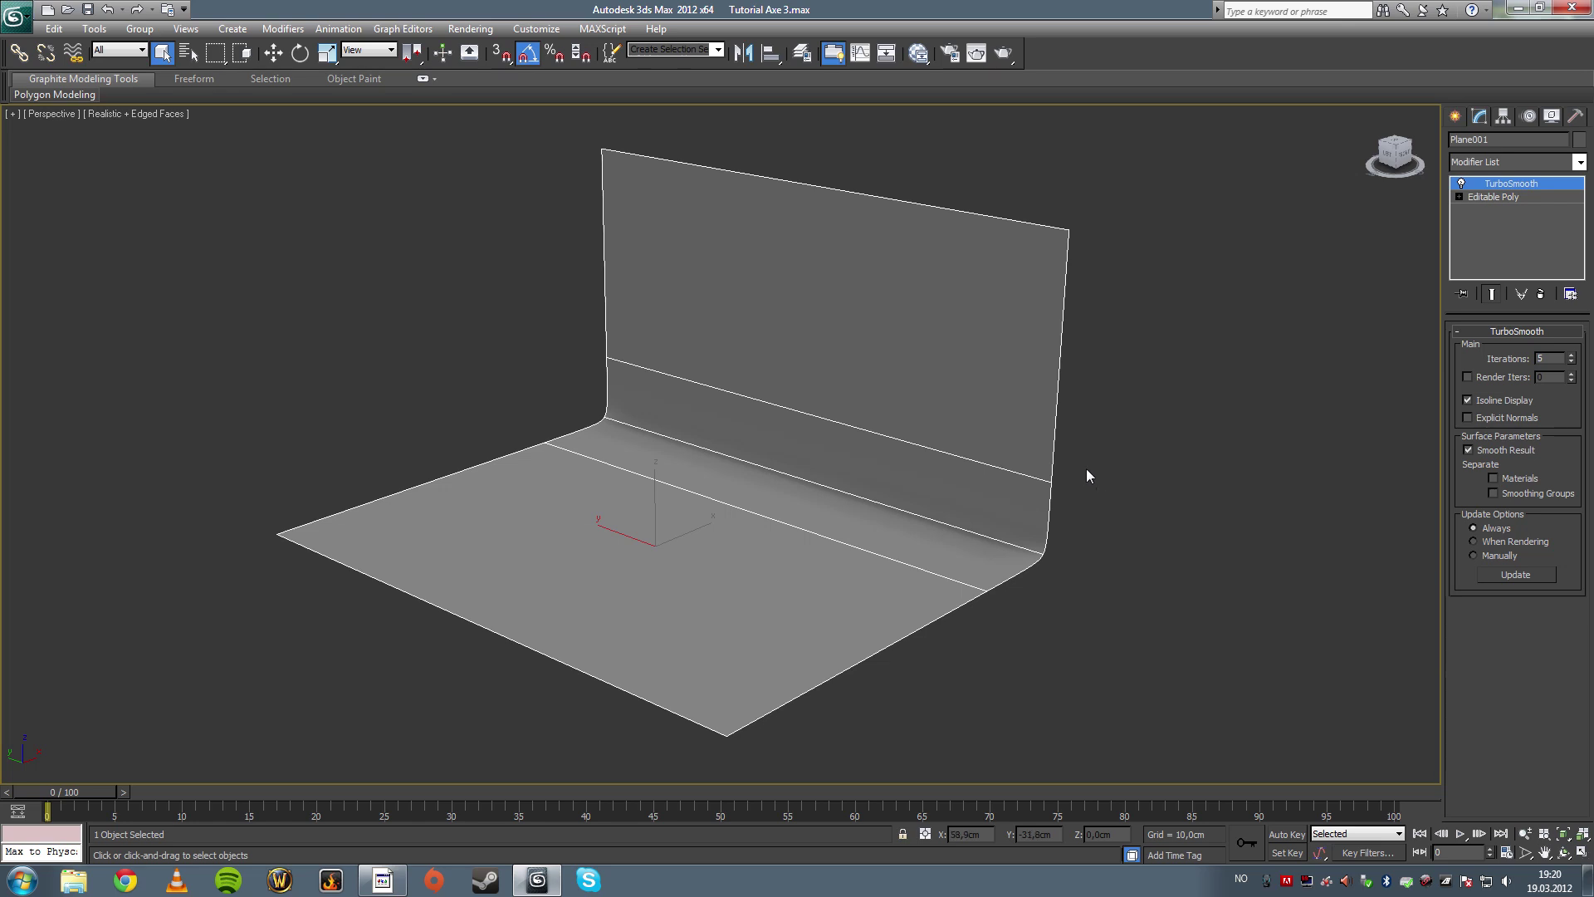
mouse_move(1088, 475)
middle_down()
mouse_move(1107, 505)
mouse_move(1086, 483)
middle_up()
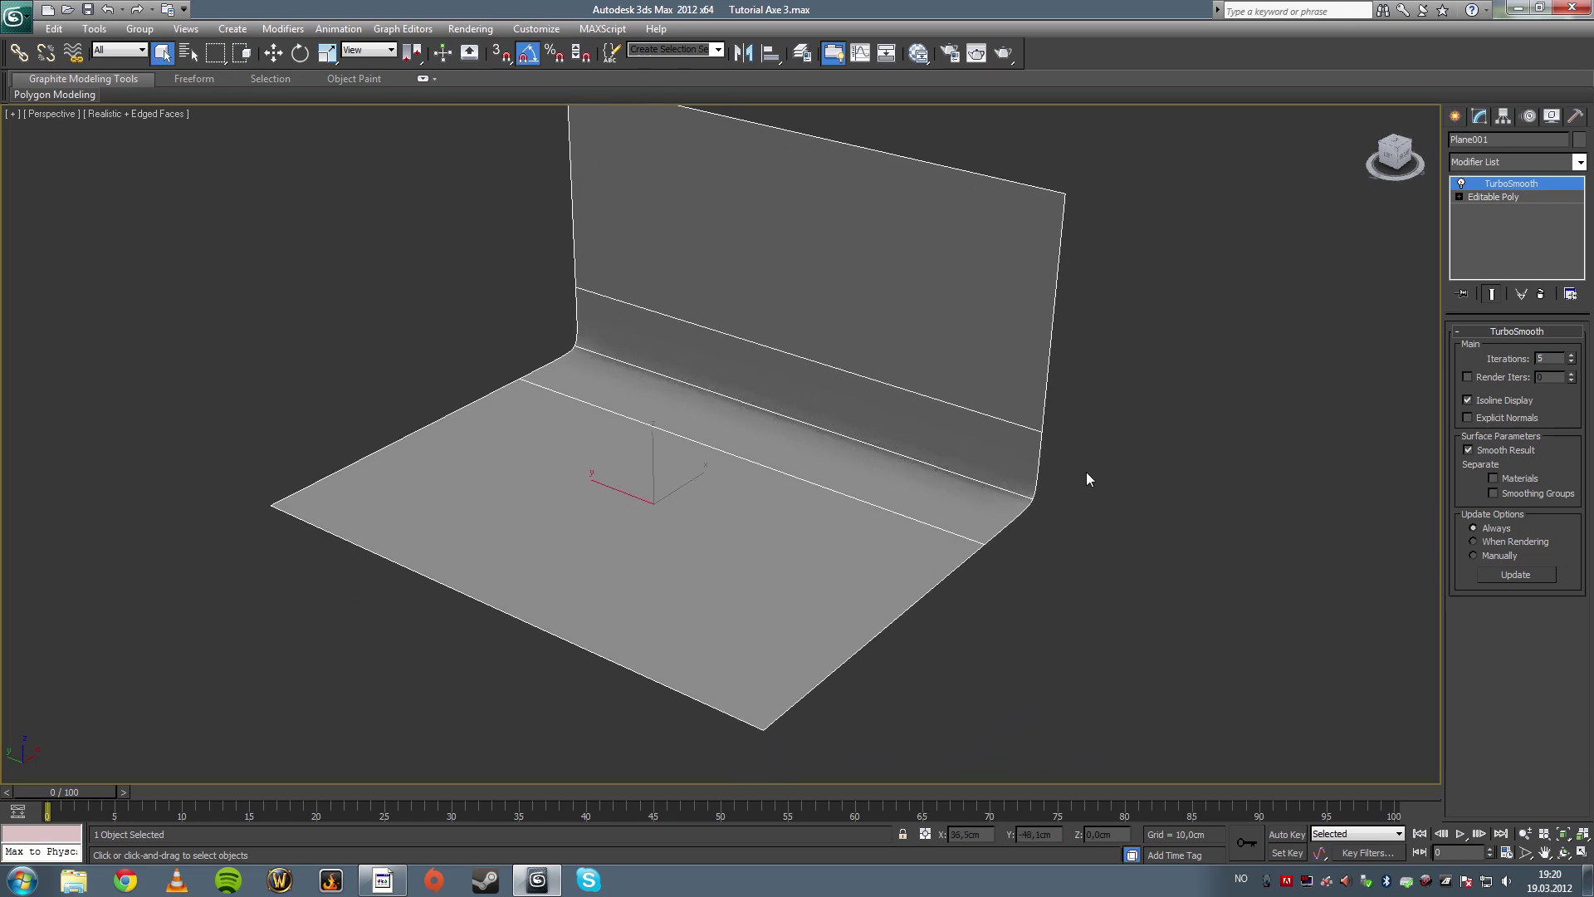
key(Delete)
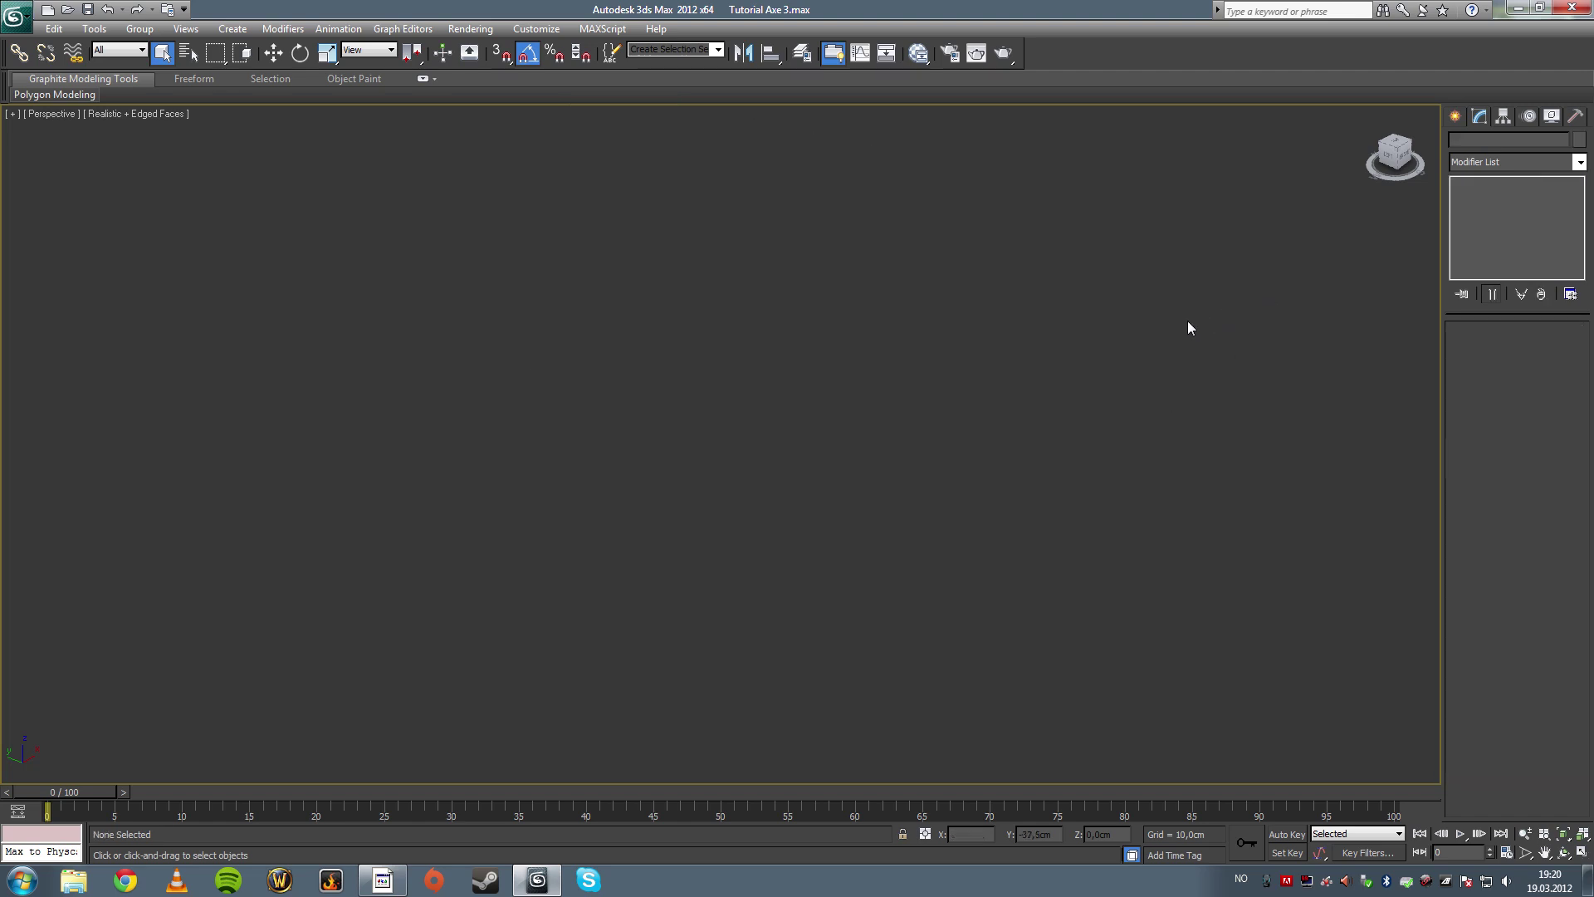
Step: Create a box with the Cube creation method at the grid's centre, about 33.3 cm per side
click(1454, 115)
click(1503, 221)
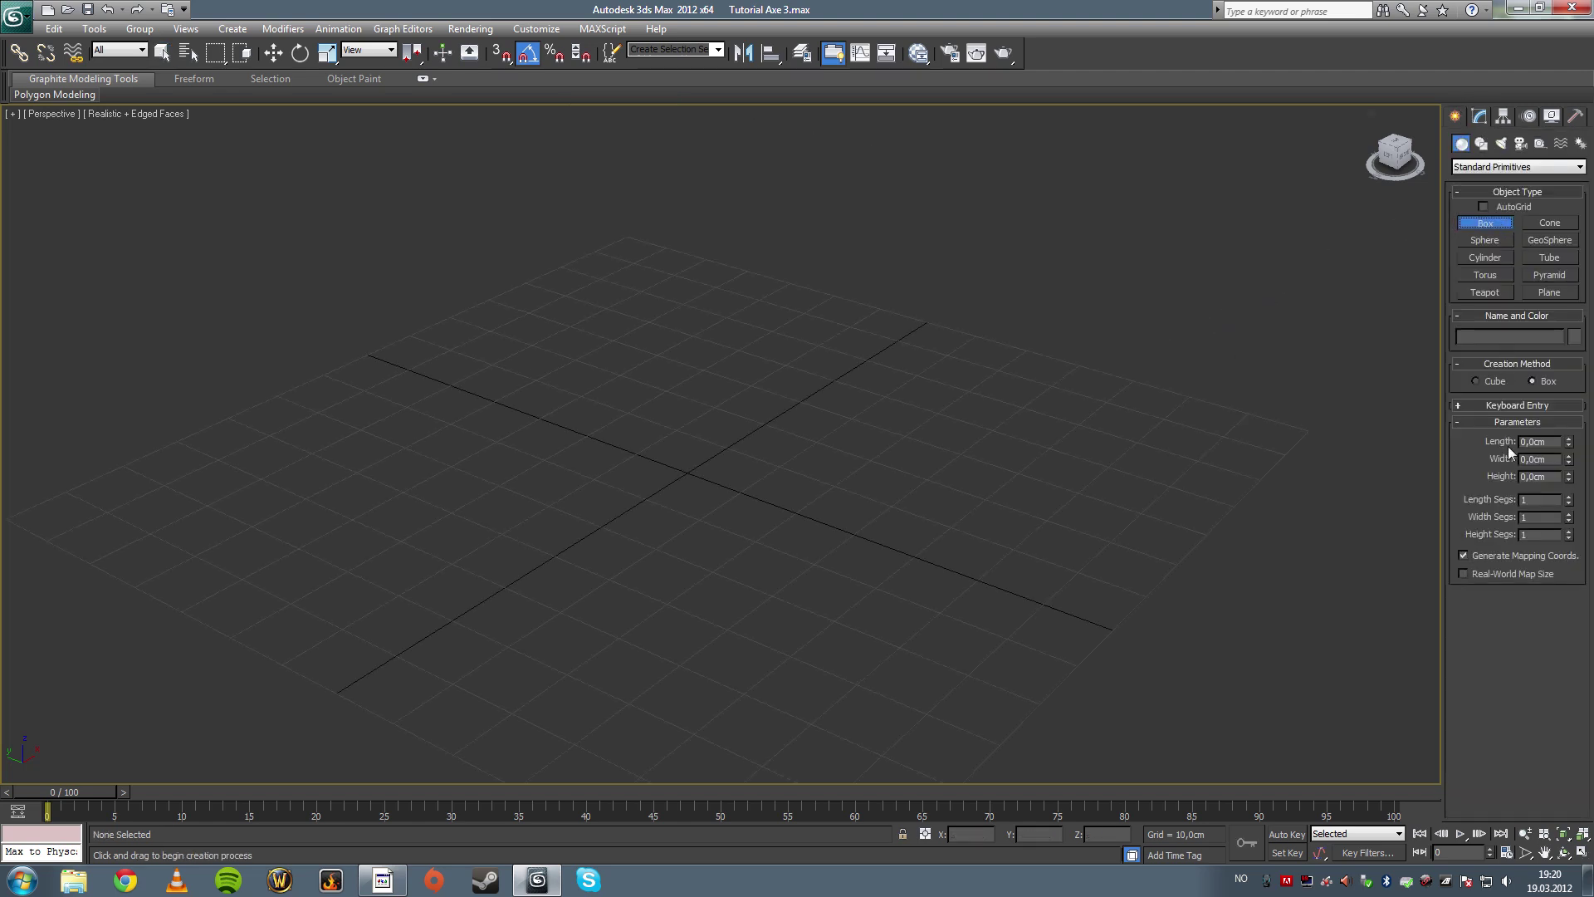
click(1475, 380)
drag(687, 474, 719, 528)
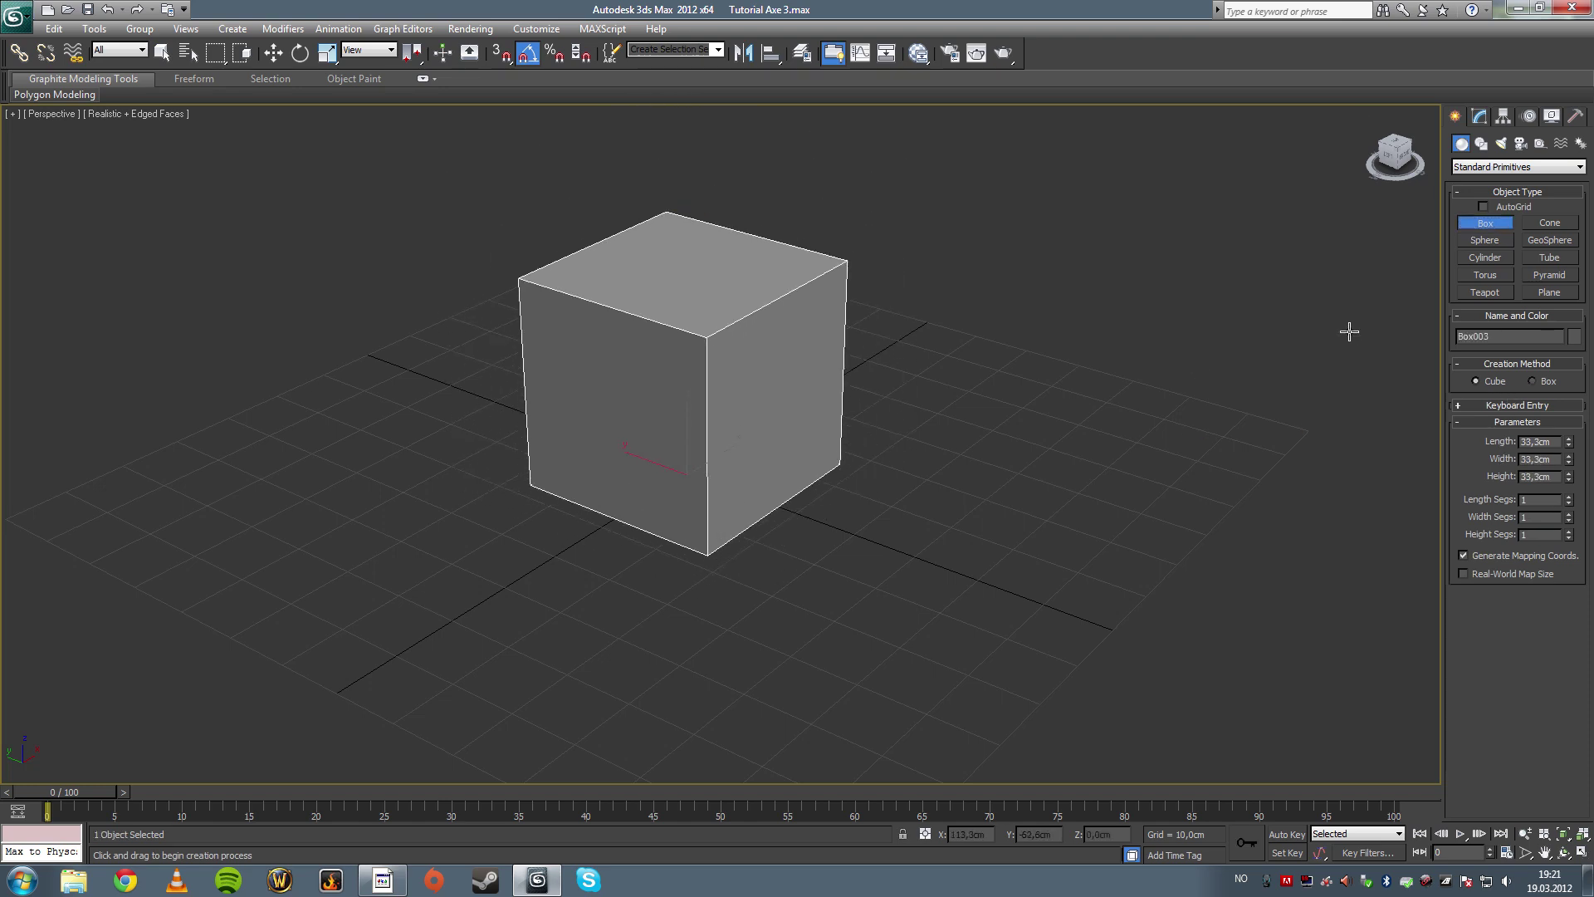
Step: Convert the cube to an Editable Poly and enter Edge mode
right_click(1137, 338)
right_click(1125, 366)
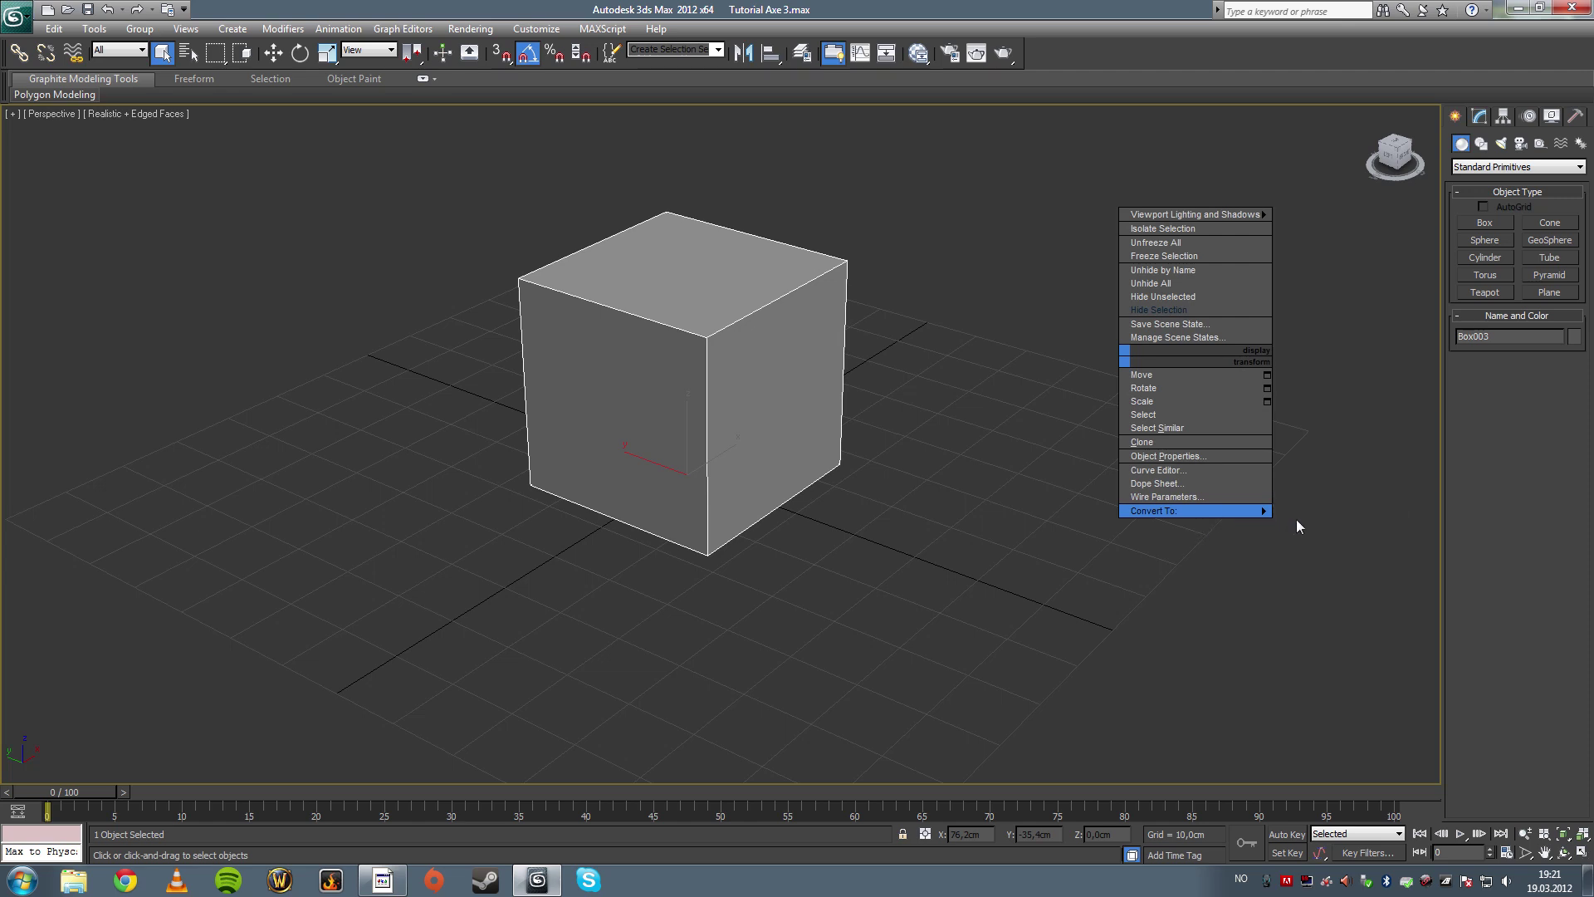
click(1306, 520)
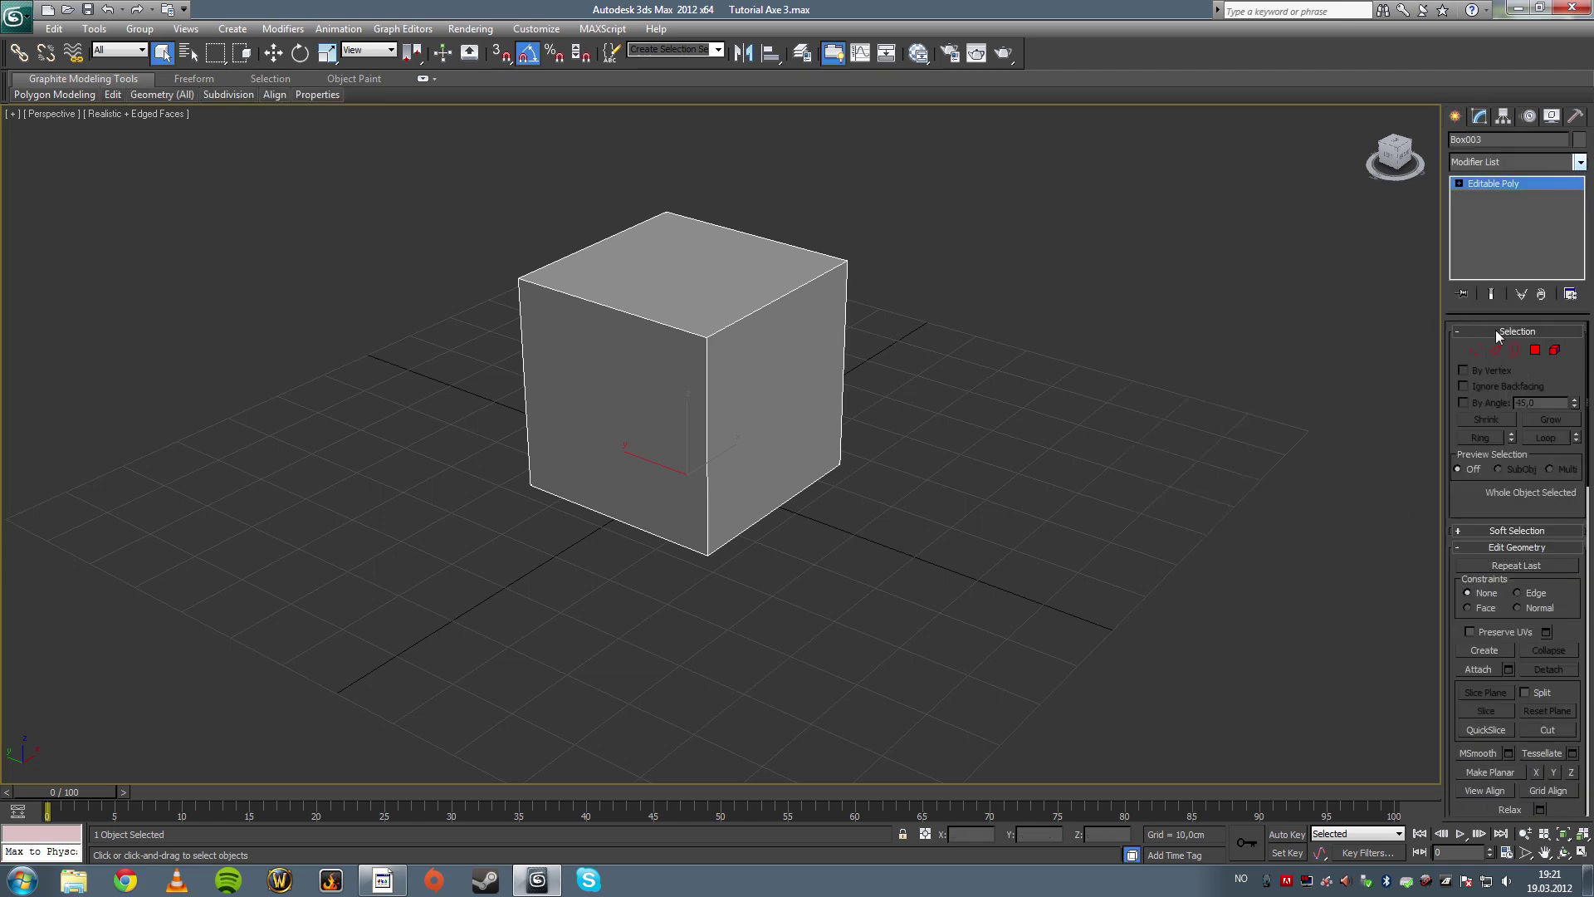
click(1493, 351)
alt+middle_drag(880, 339, 1305, 366)
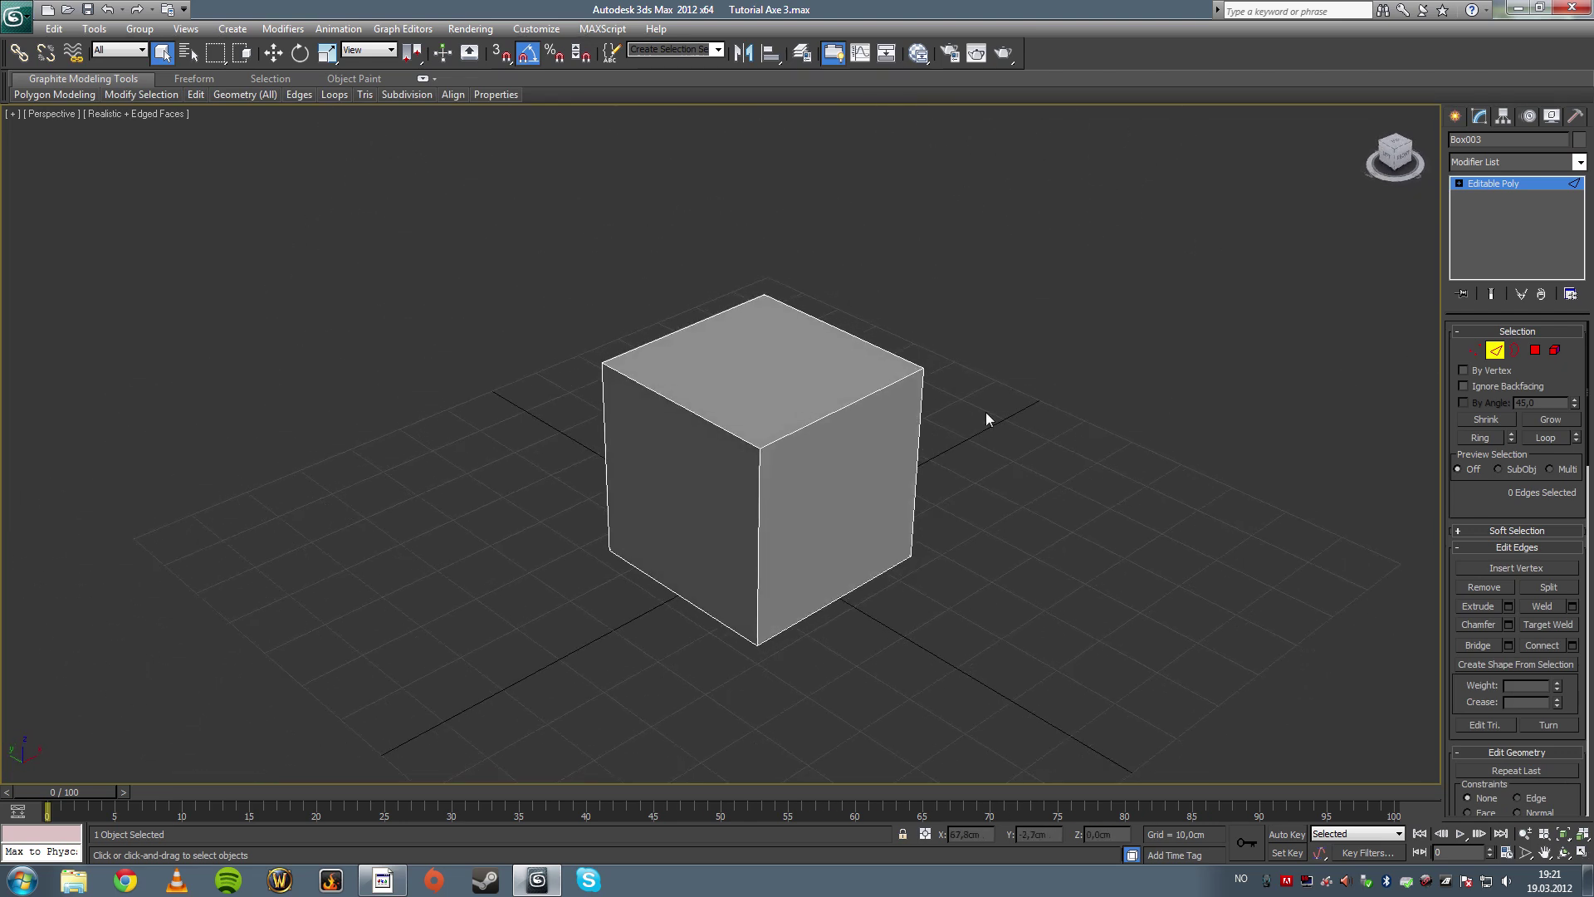
Step: Apply a TurboSmooth modifier to the cube and view the rounded shape from another angle
click(1578, 163)
drag(1578, 282, 1575, 619)
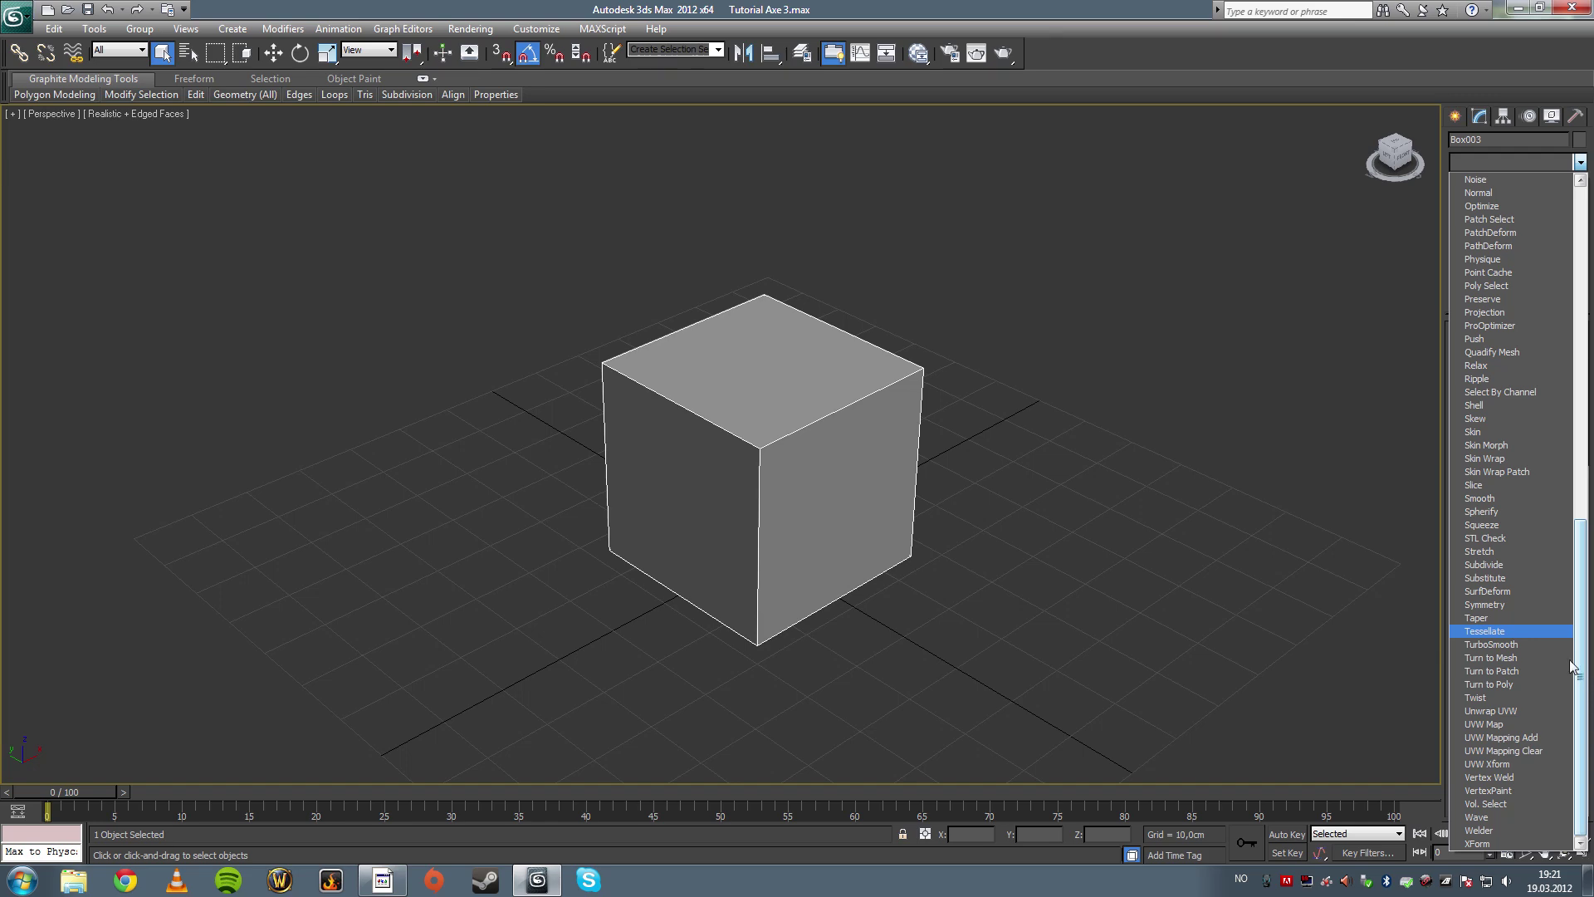
click(1491, 644)
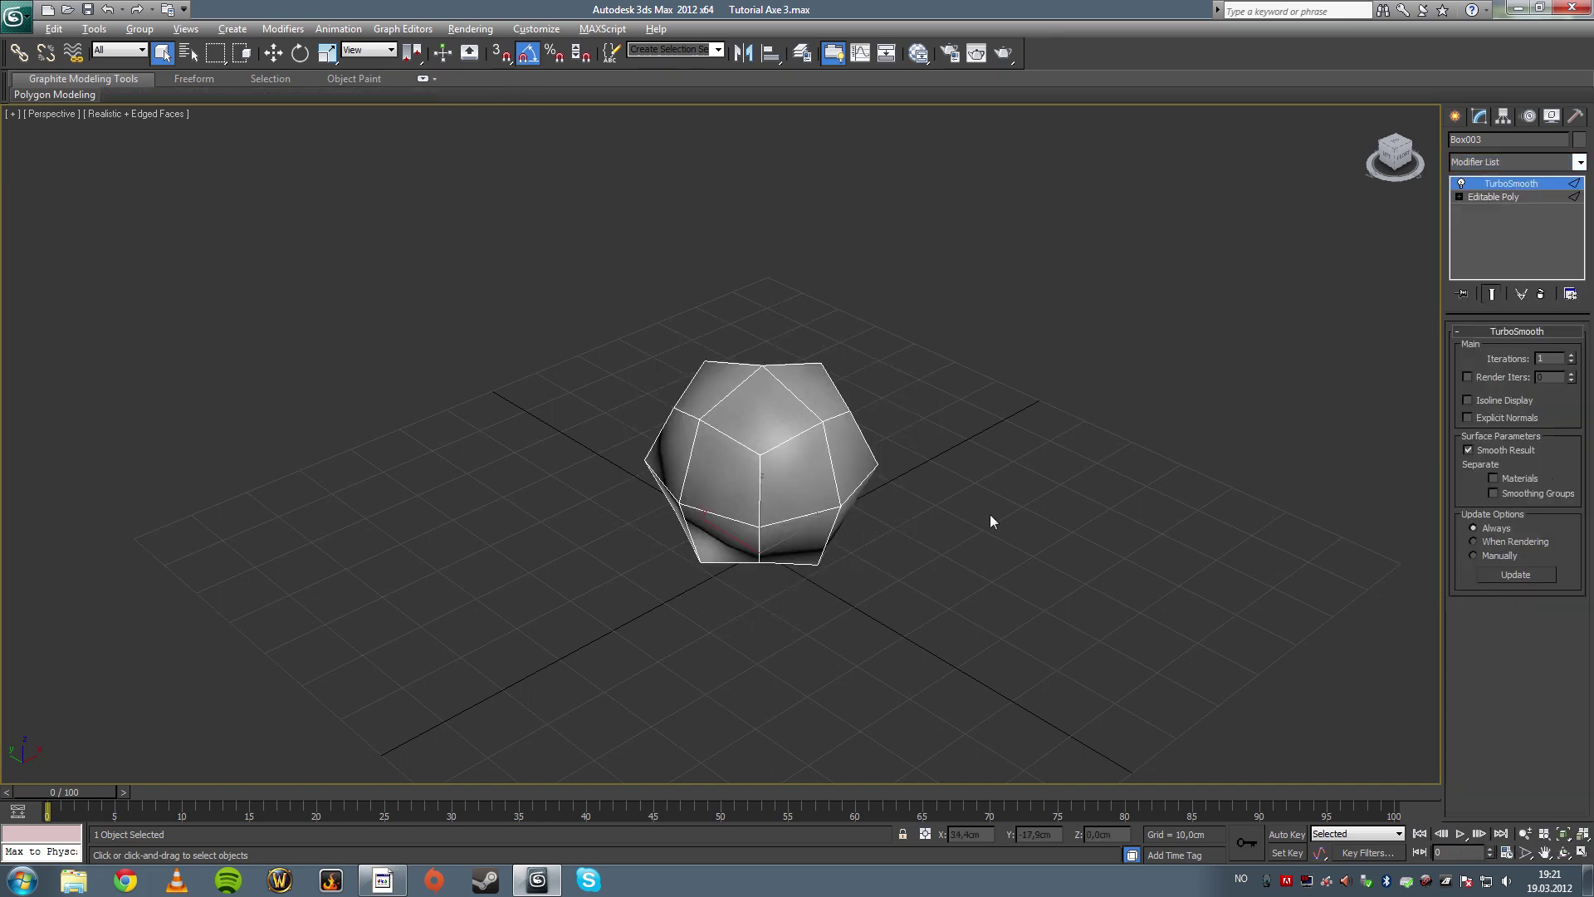
alt+middle_drag(990, 514, 953, 498)
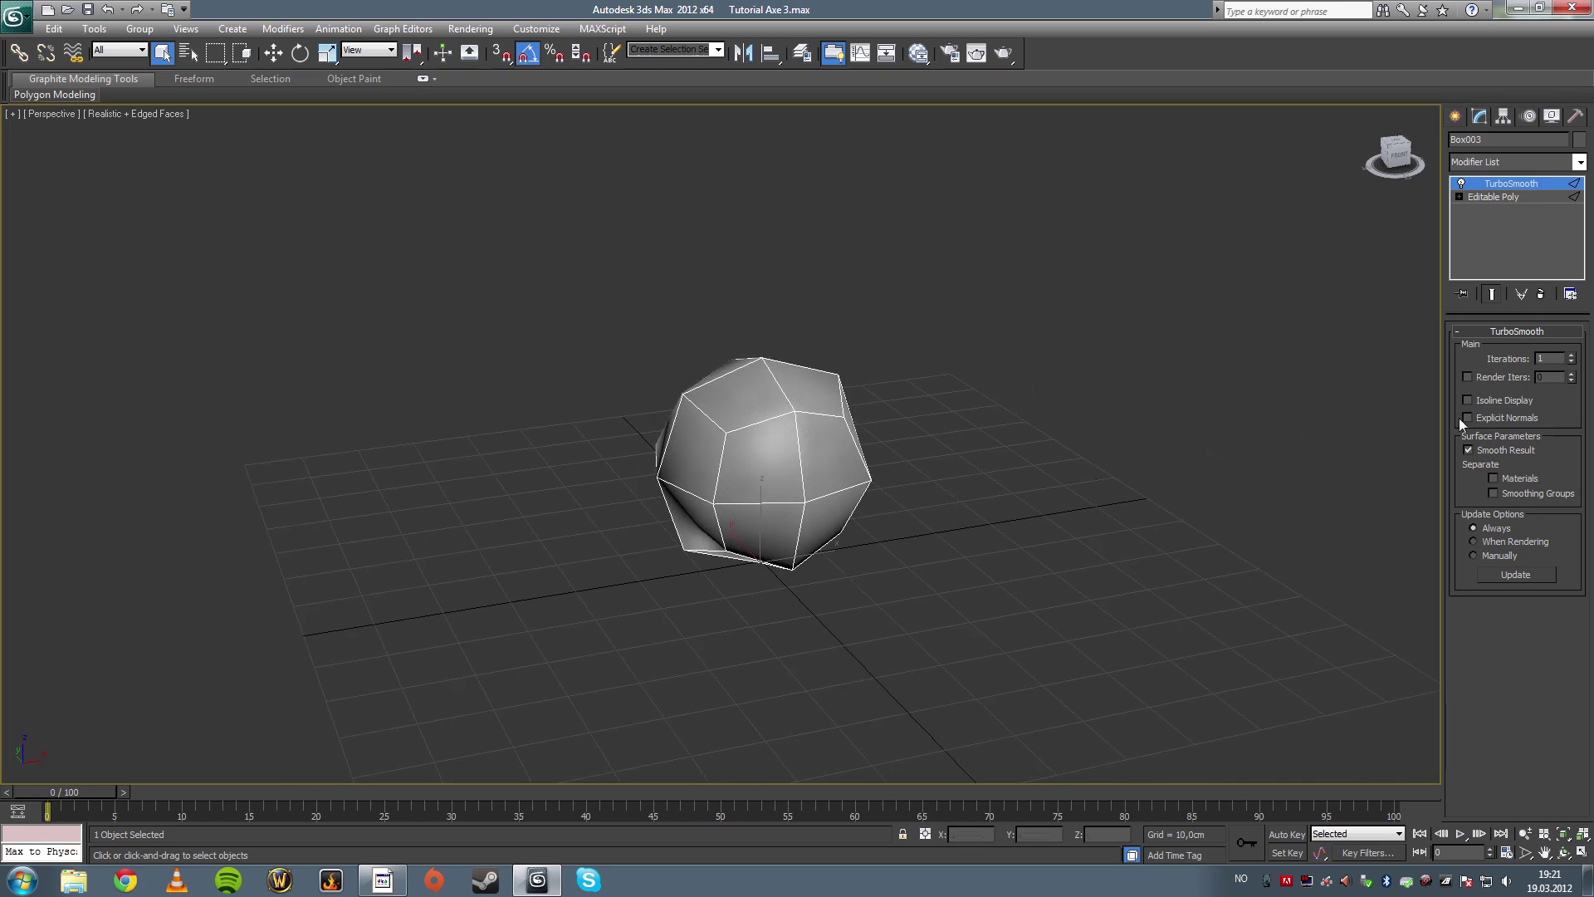
Step: Raise the cube's TurboSmooth iterations to 4 and view the denser mesh from the front
click(1570, 355)
click(1571, 356)
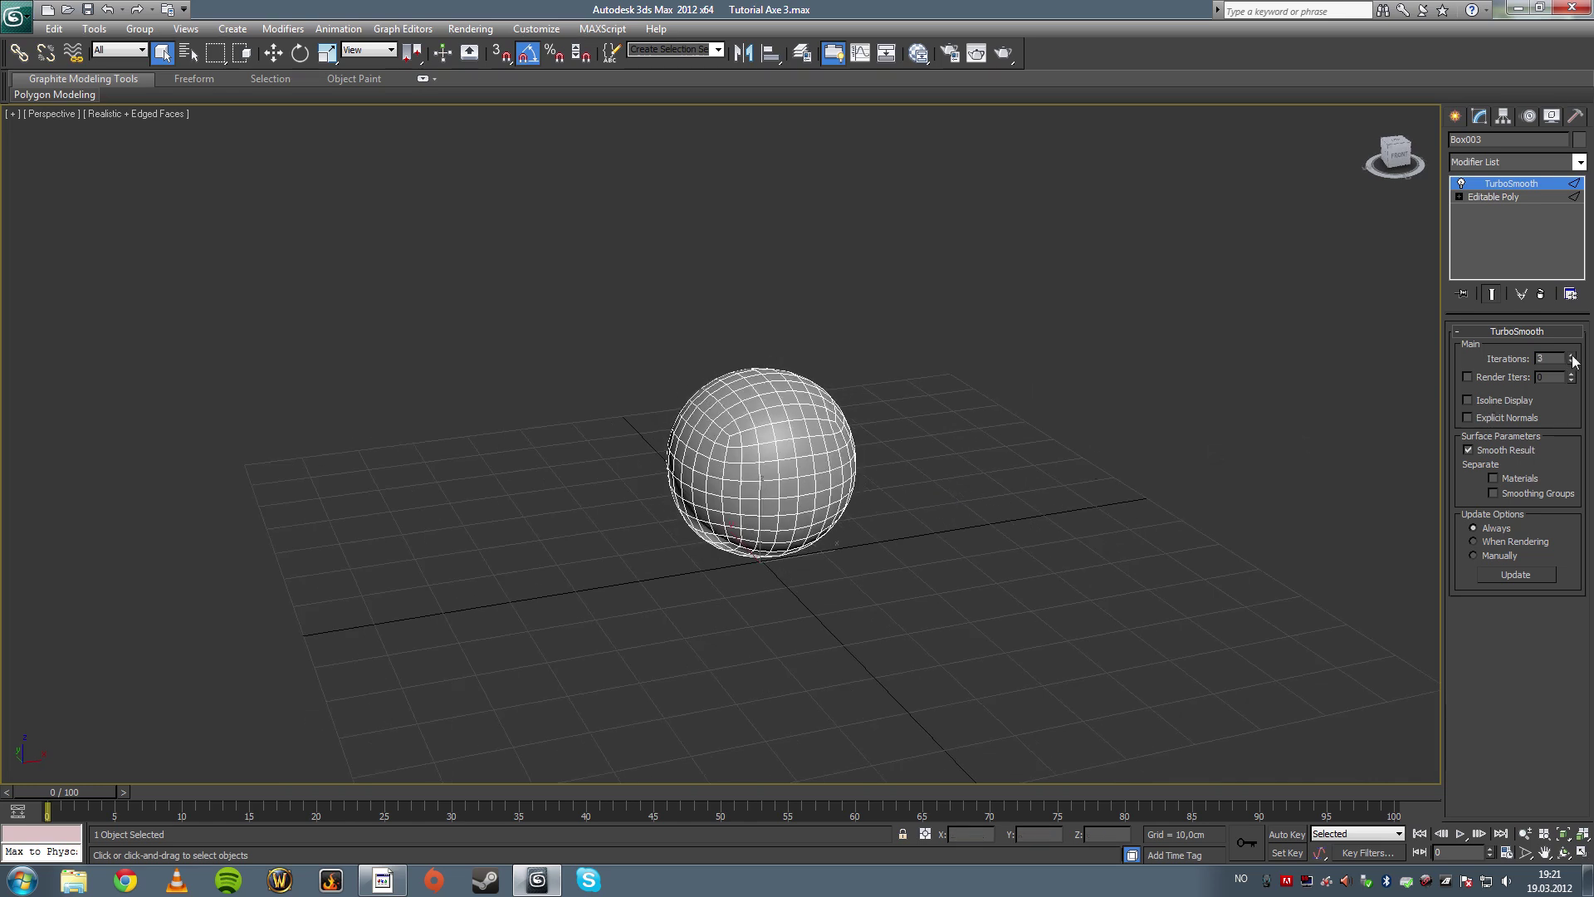
click(1572, 355)
alt+middle_drag(1403, 407, 1039, 439)
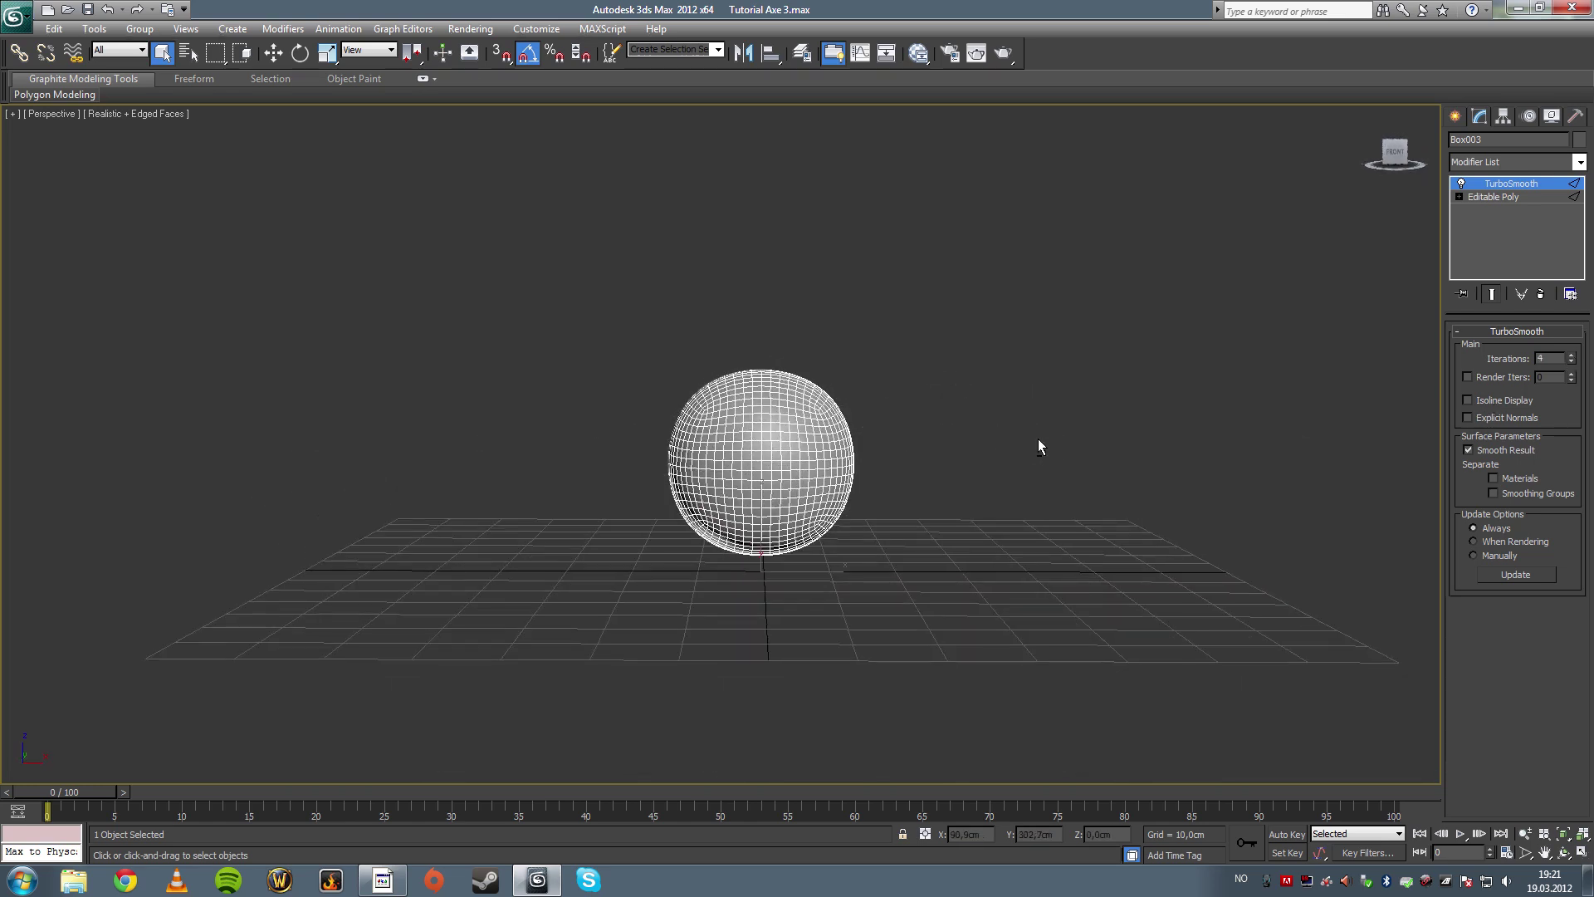
Step: Hide the edged faces, inspect the smoothed shape, and compare the Editable Poly level with the TurboSmooth level
key(F4)
alt+middle_drag(948, 483, 948, 479)
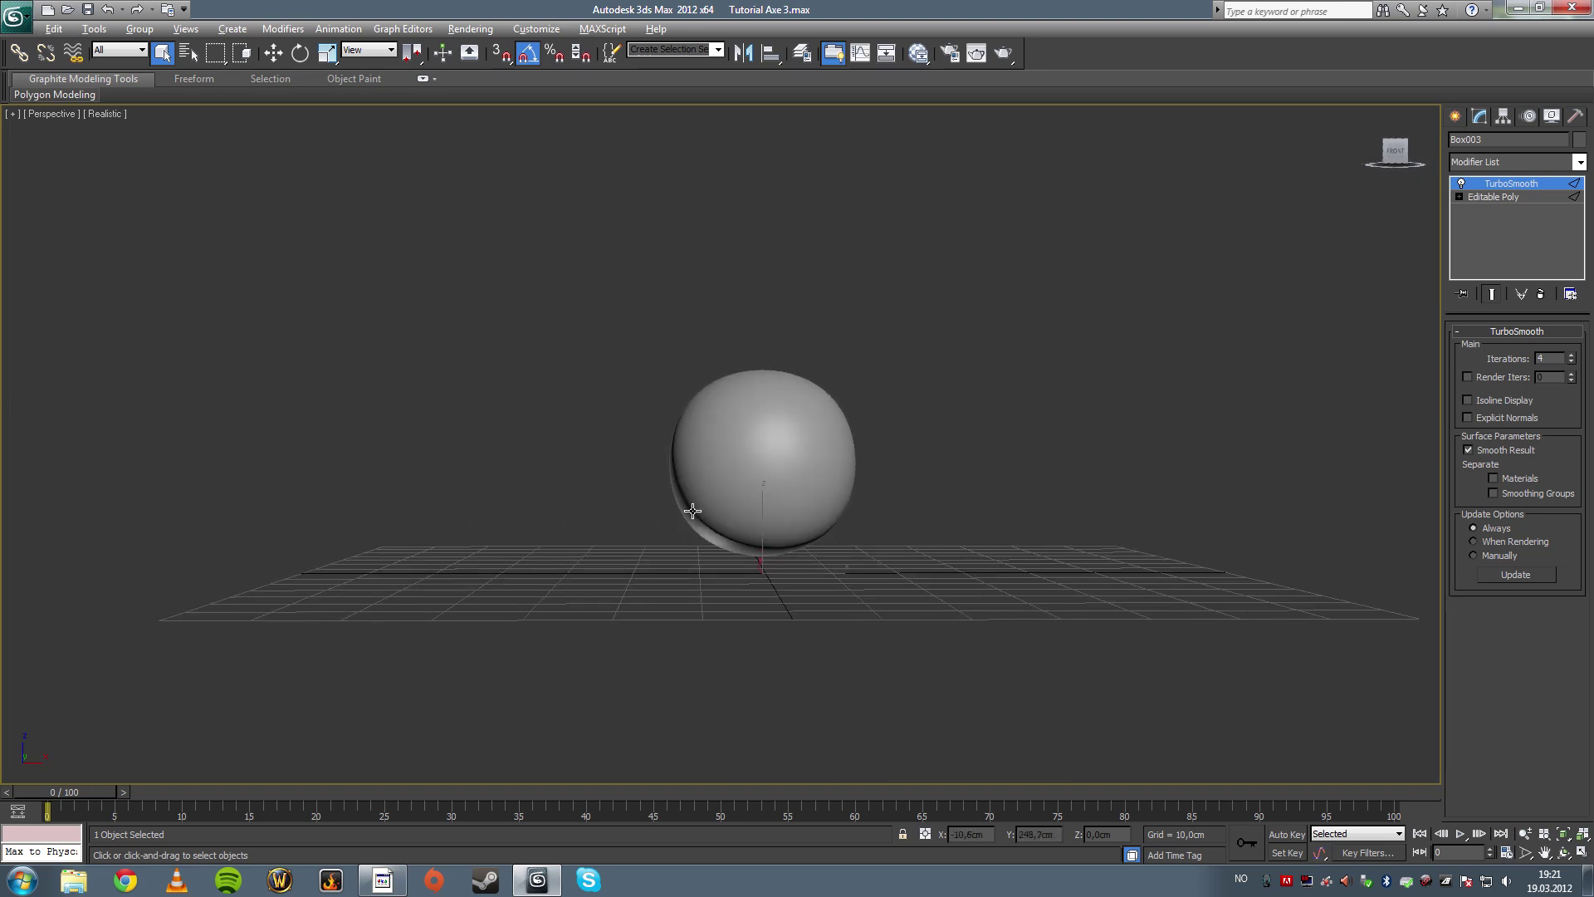
mouse_move(692, 510)
alt+middle_down()
mouse_move(790, 540)
mouse_move(711, 598)
mouse_move(1053, 437)
mouse_move(835, 651)
mouse_move(798, 572)
mouse_move(938, 505)
mouse_move(726, 407)
mouse_move(821, 562)
mouse_move(772, 381)
mouse_move(900, 505)
mouse_move(876, 543)
alt+middle_up()
click(1529, 195)
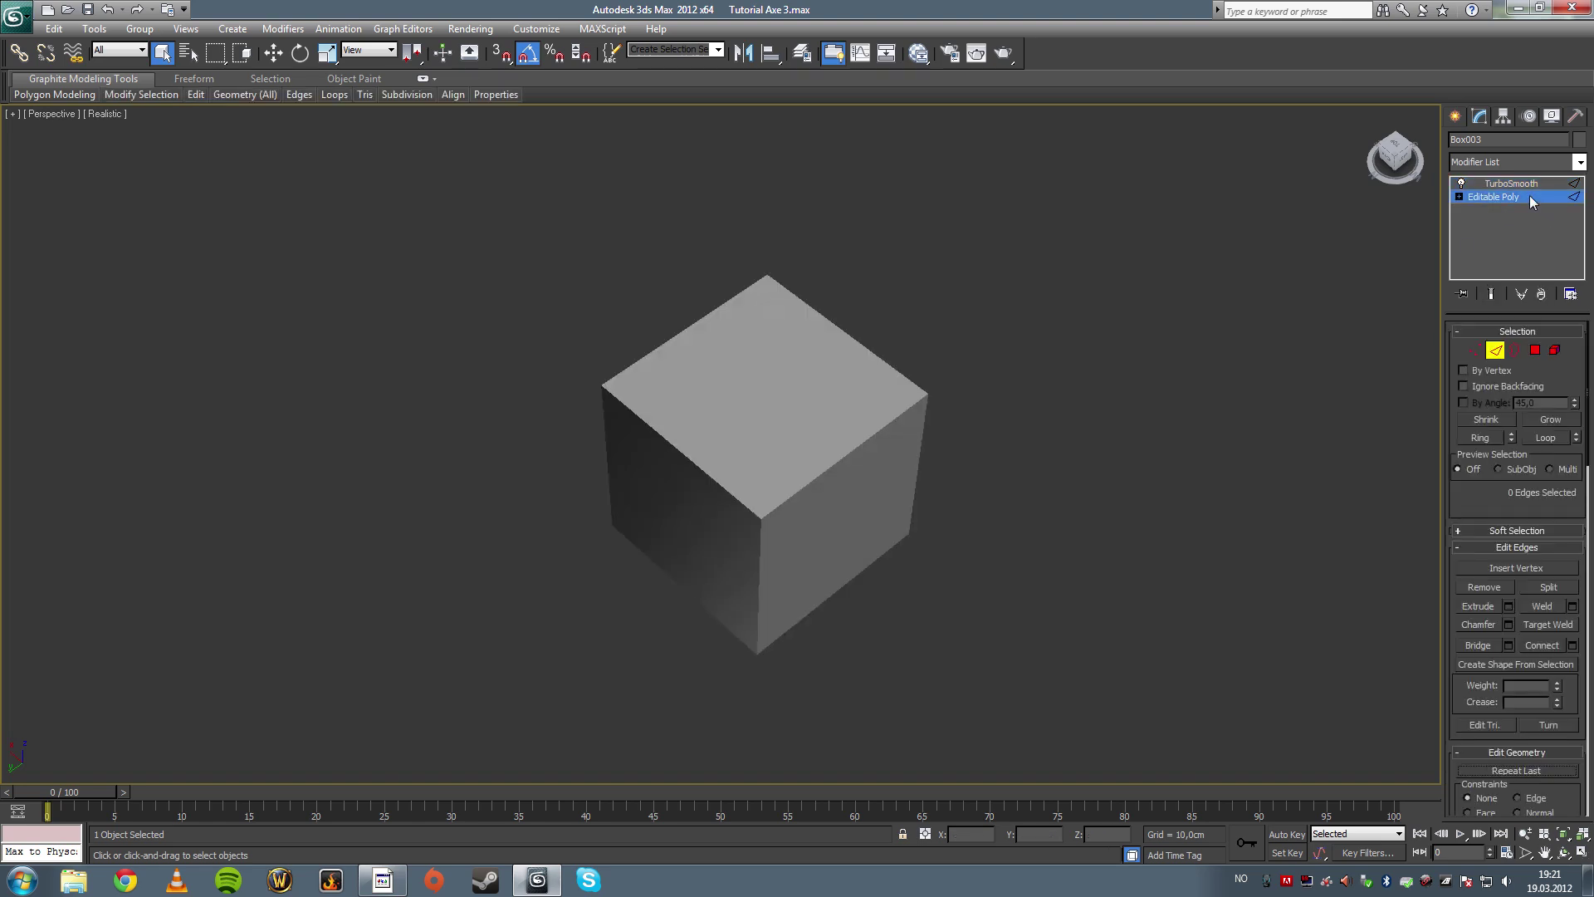
click(1519, 183)
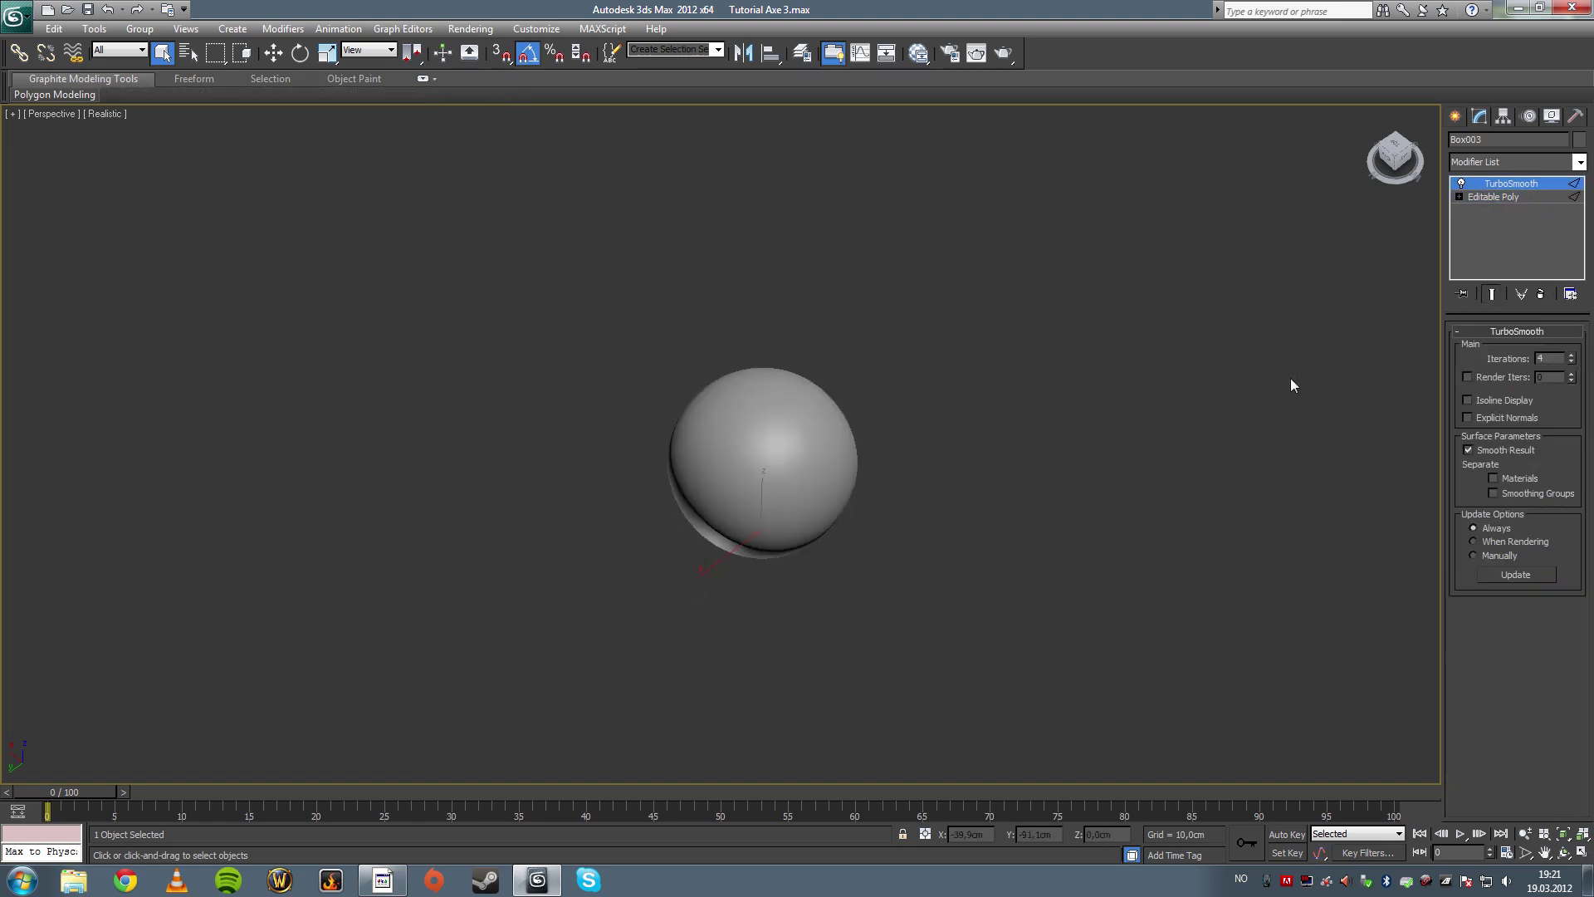
Step: Lower the TurboSmooth iterations to 0 and show the edged faces again
click(1571, 355)
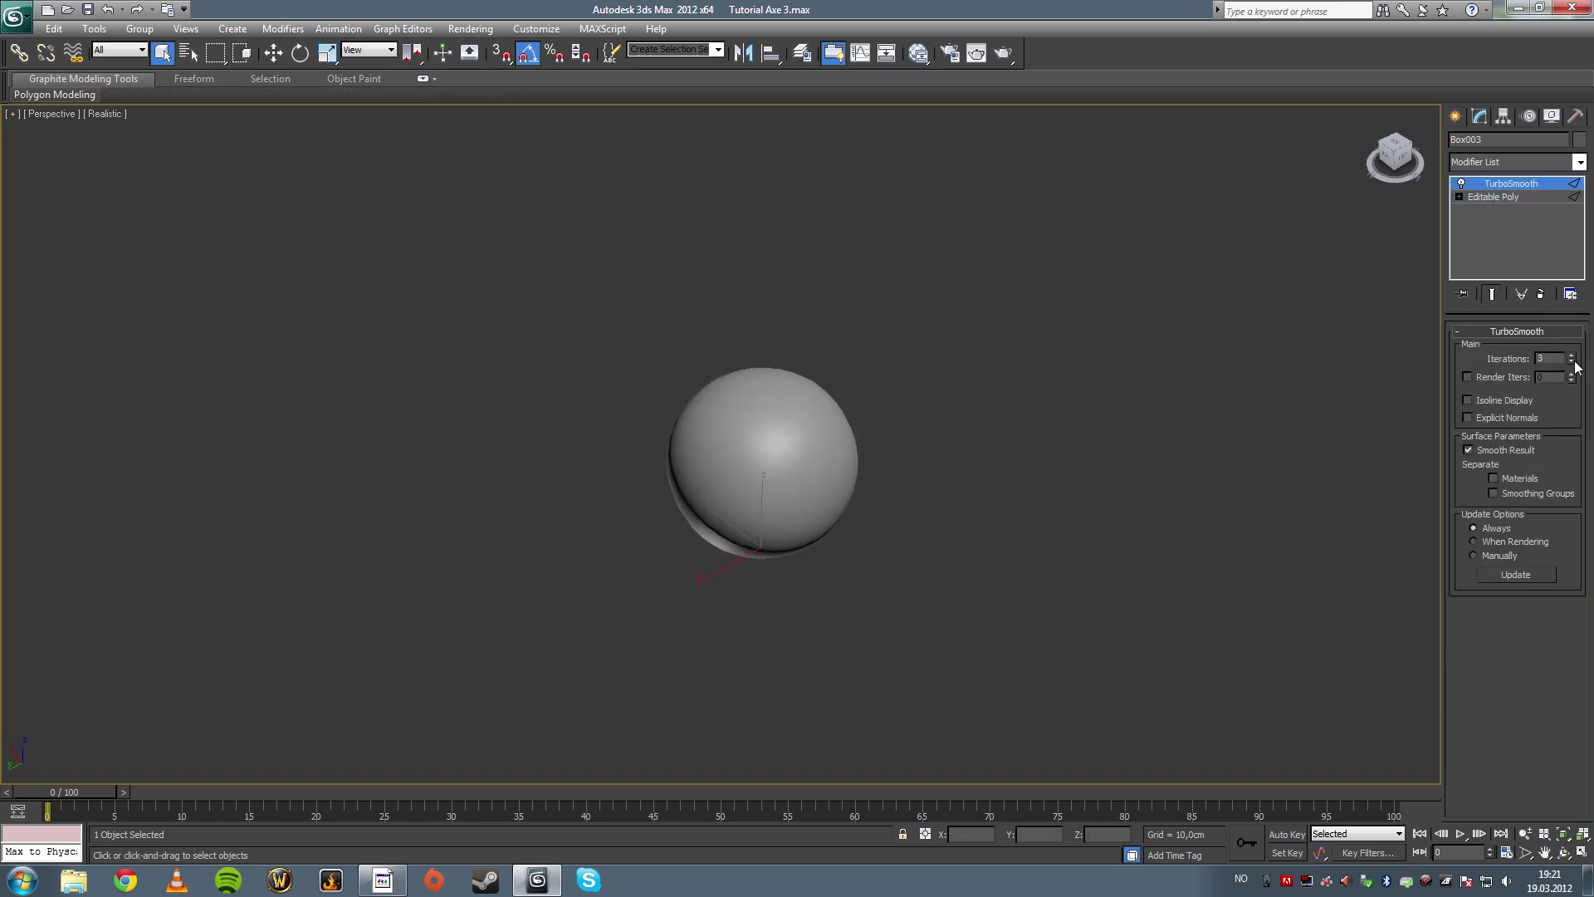
click(1572, 362)
key(F4)
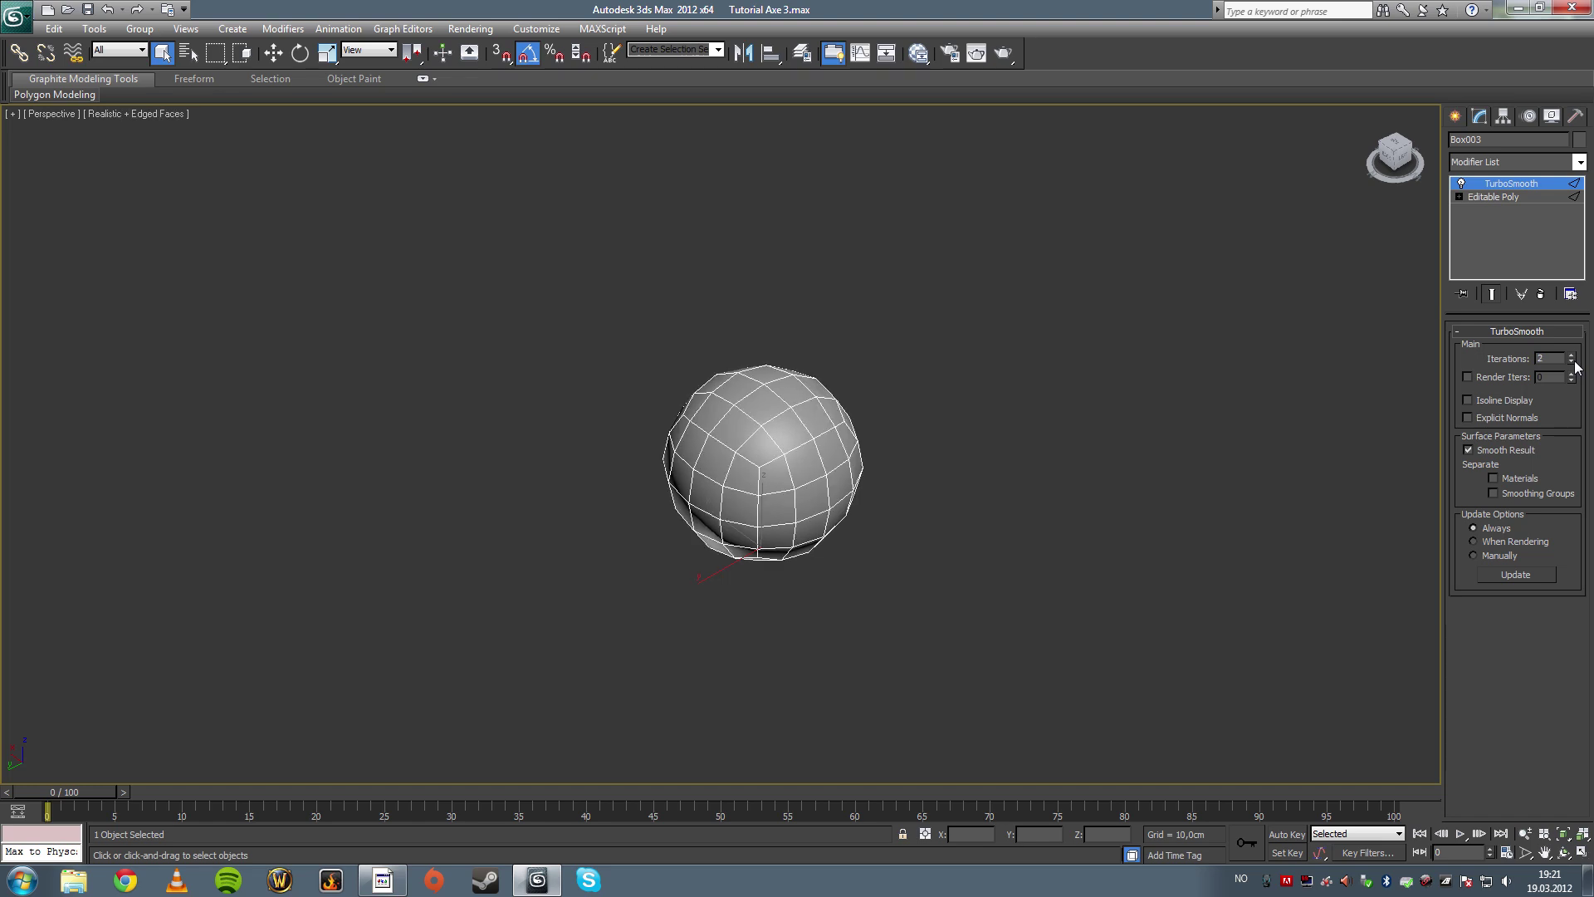
click(1572, 363)
click(1572, 363)
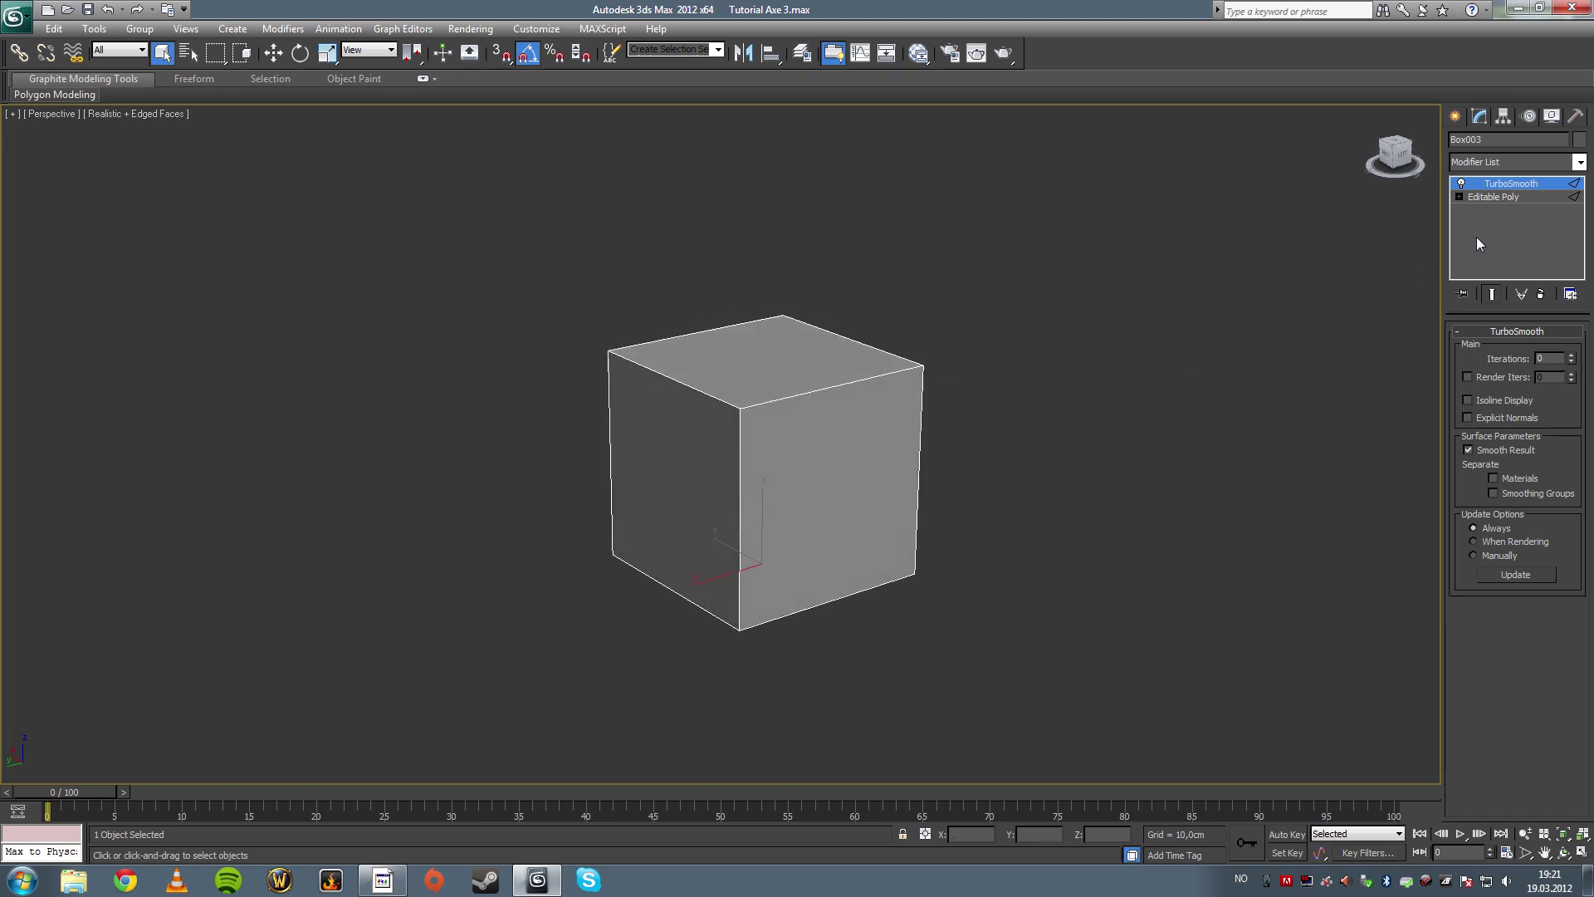
Step: Return to the Editable Poly level and examine the cube's sharp edges and corners up close, with and without edged faces
click(1533, 198)
alt+middle_drag(1036, 401, 1071, 320)
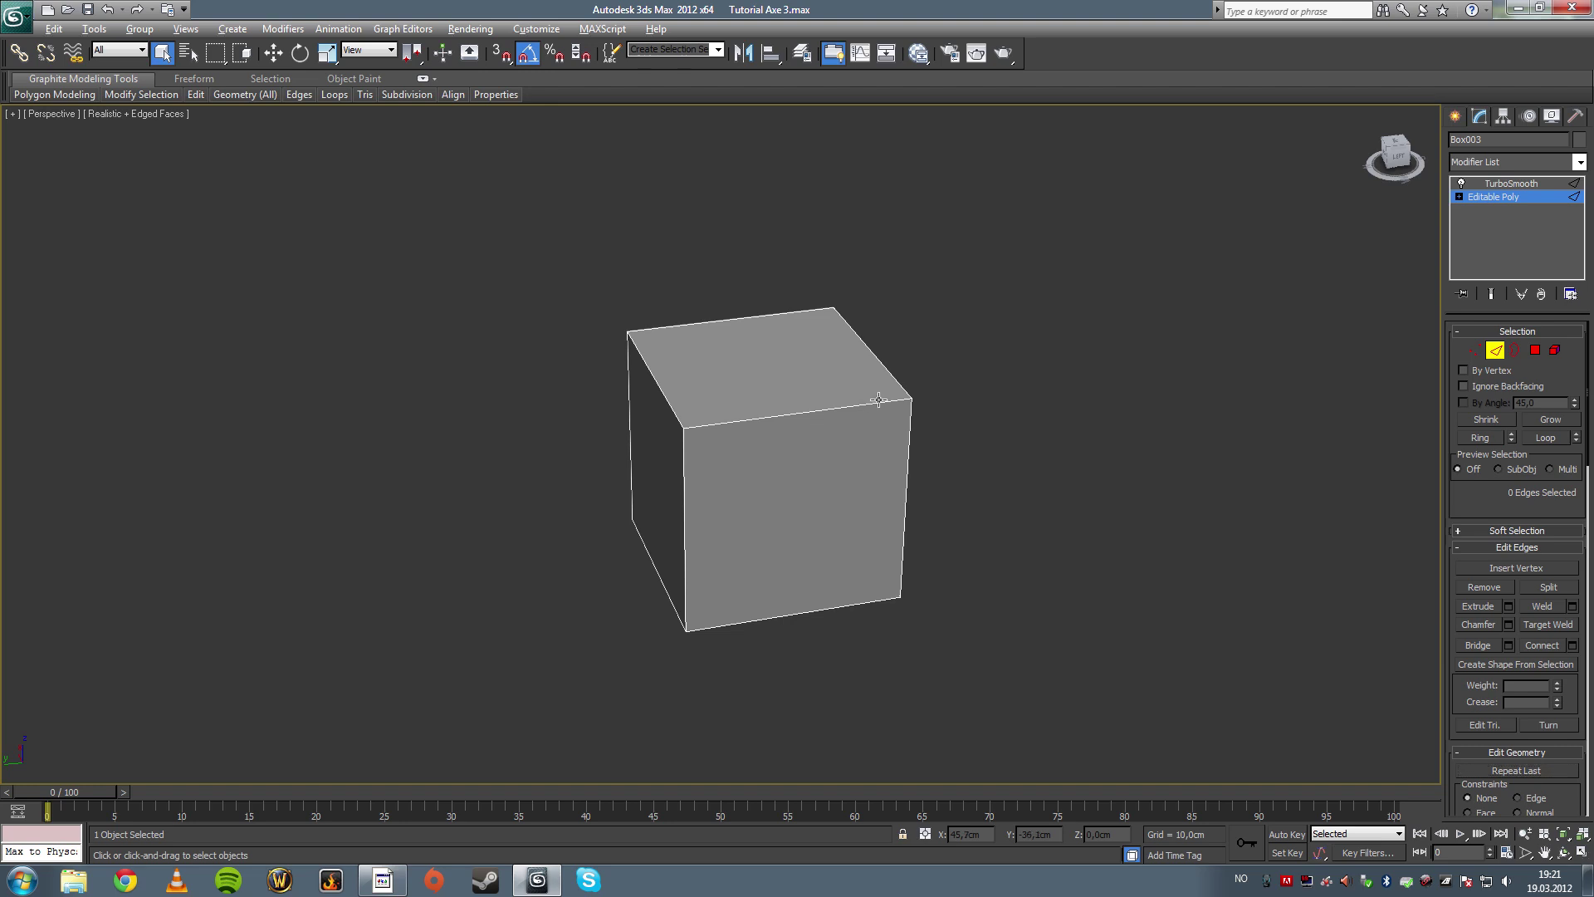
alt+middle_drag(878, 399, 925, 402)
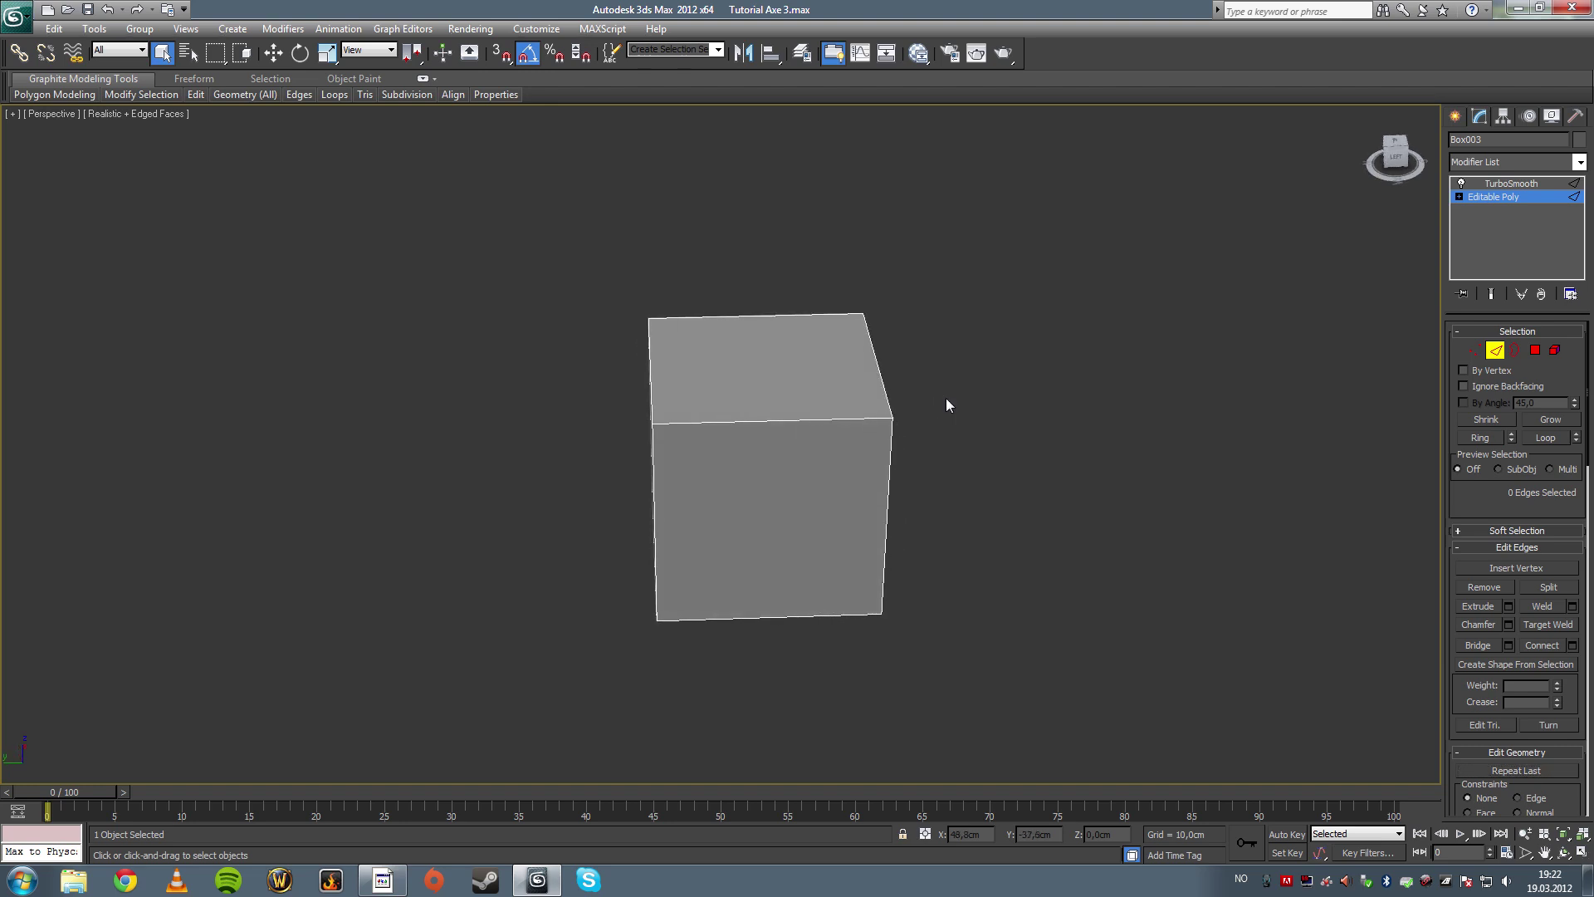
key(F4)
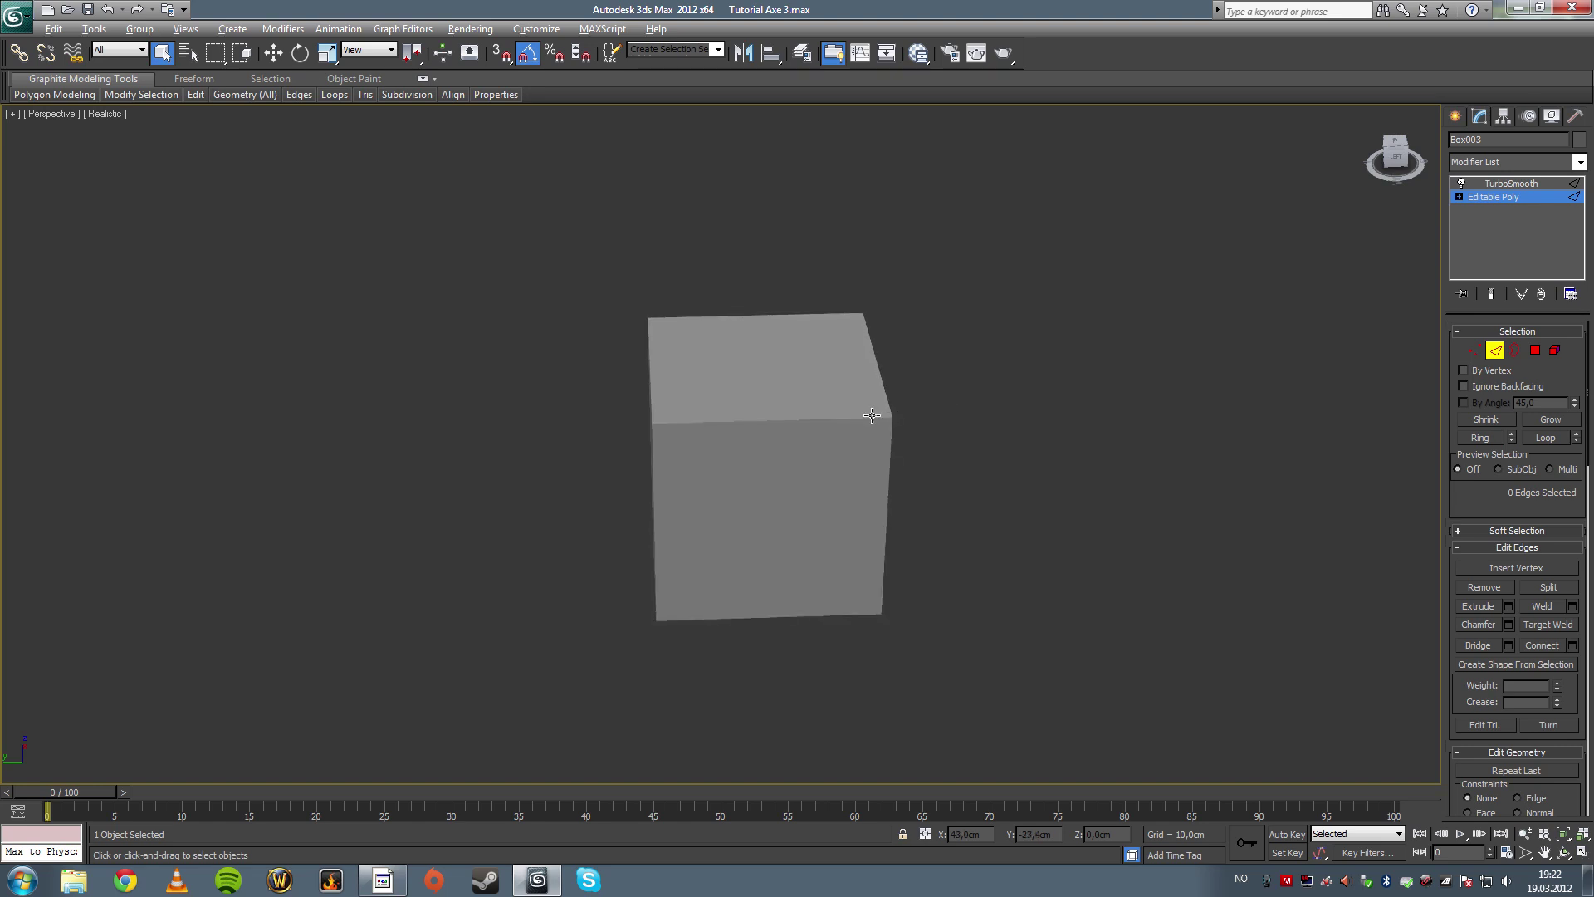
alt+middle_drag(871, 415, 926, 409)
scroll(816, 448, up, 5)
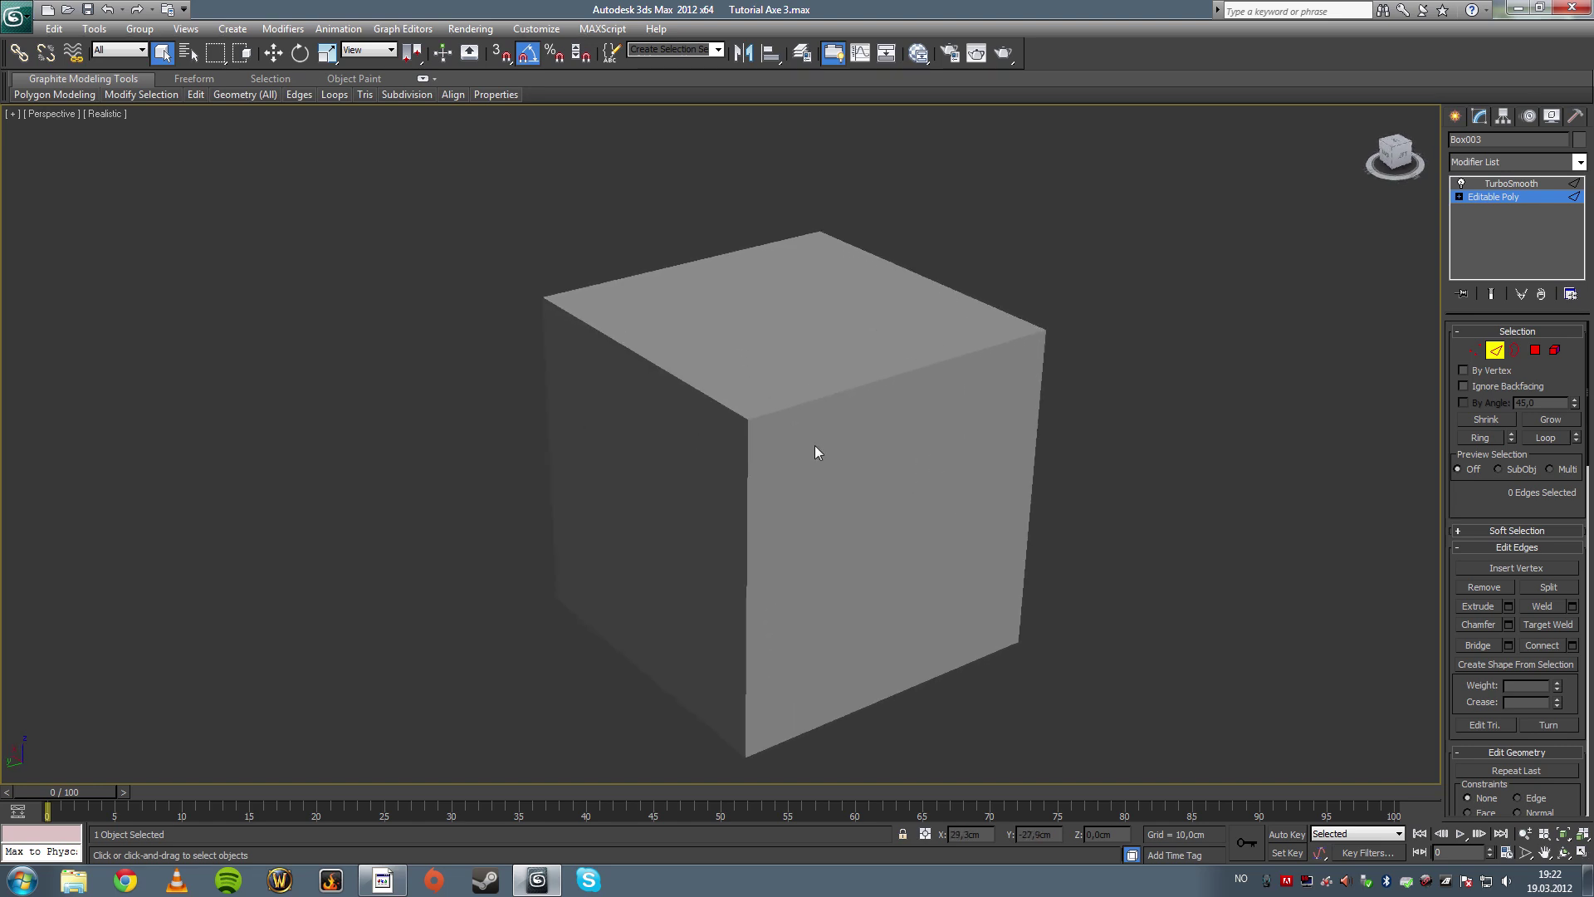
scroll(815, 449, up, 6)
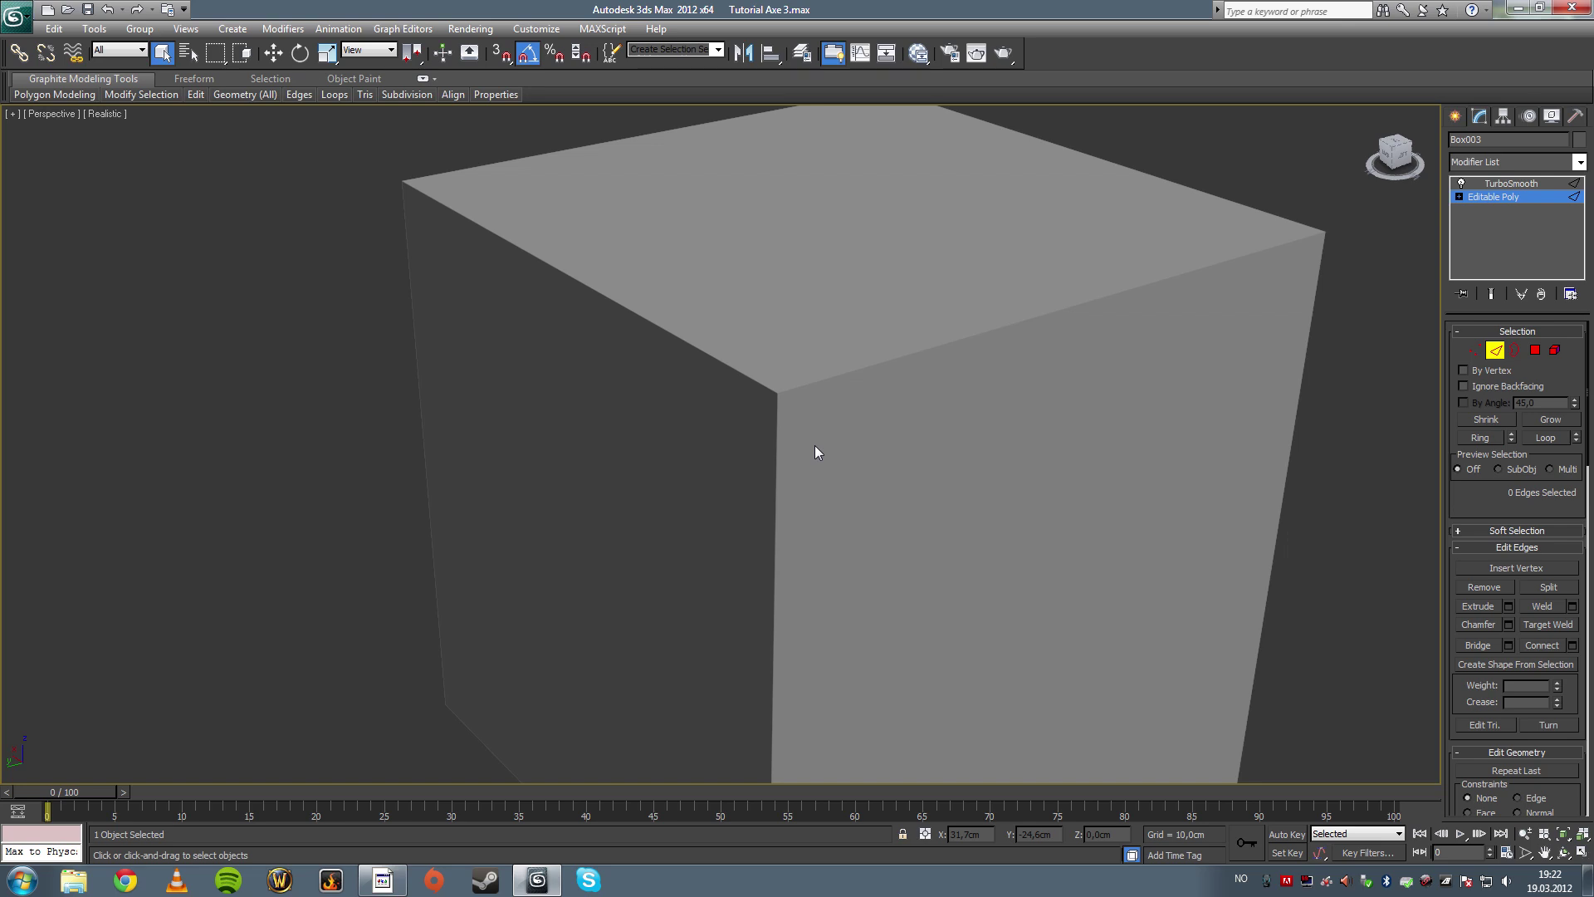
middle_drag(814, 448, 784, 393)
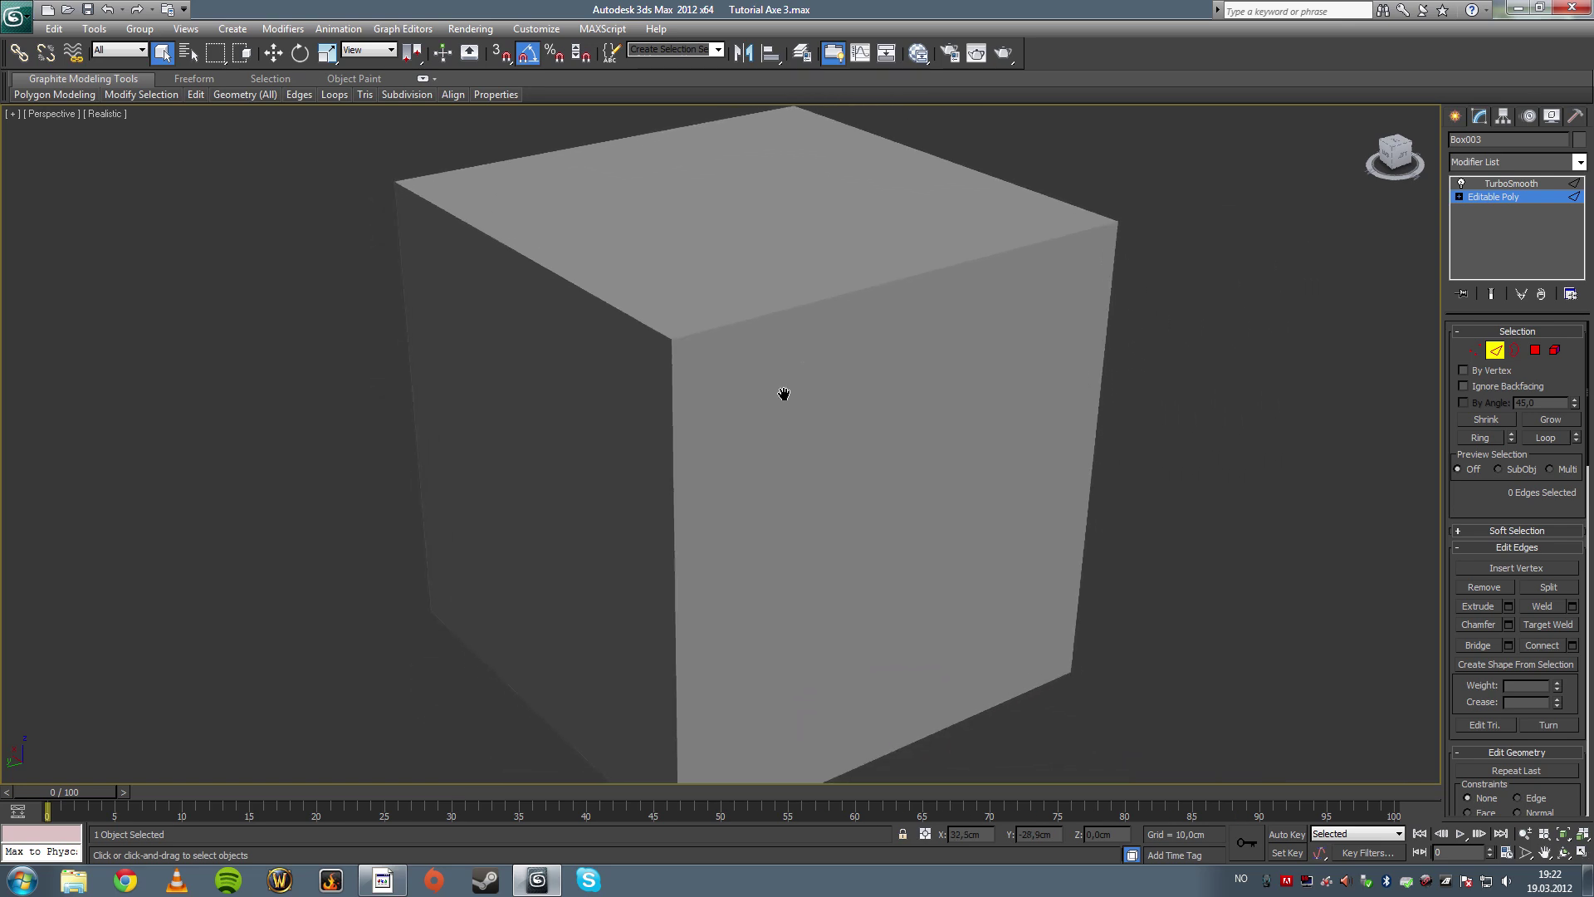
scroll(784, 393, down, 3)
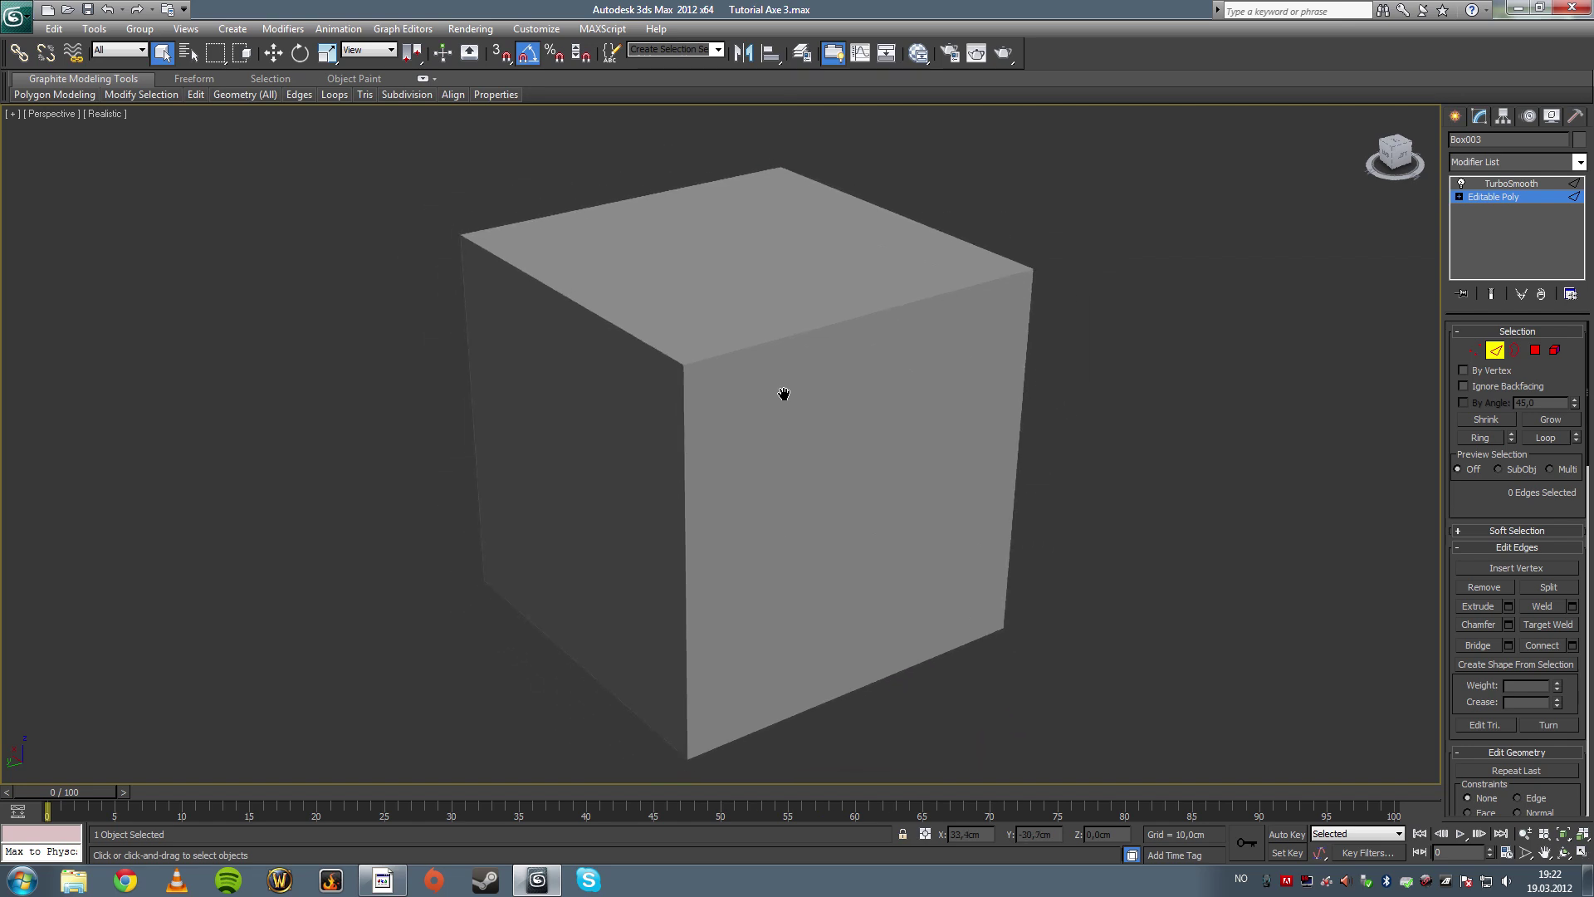
key(F4)
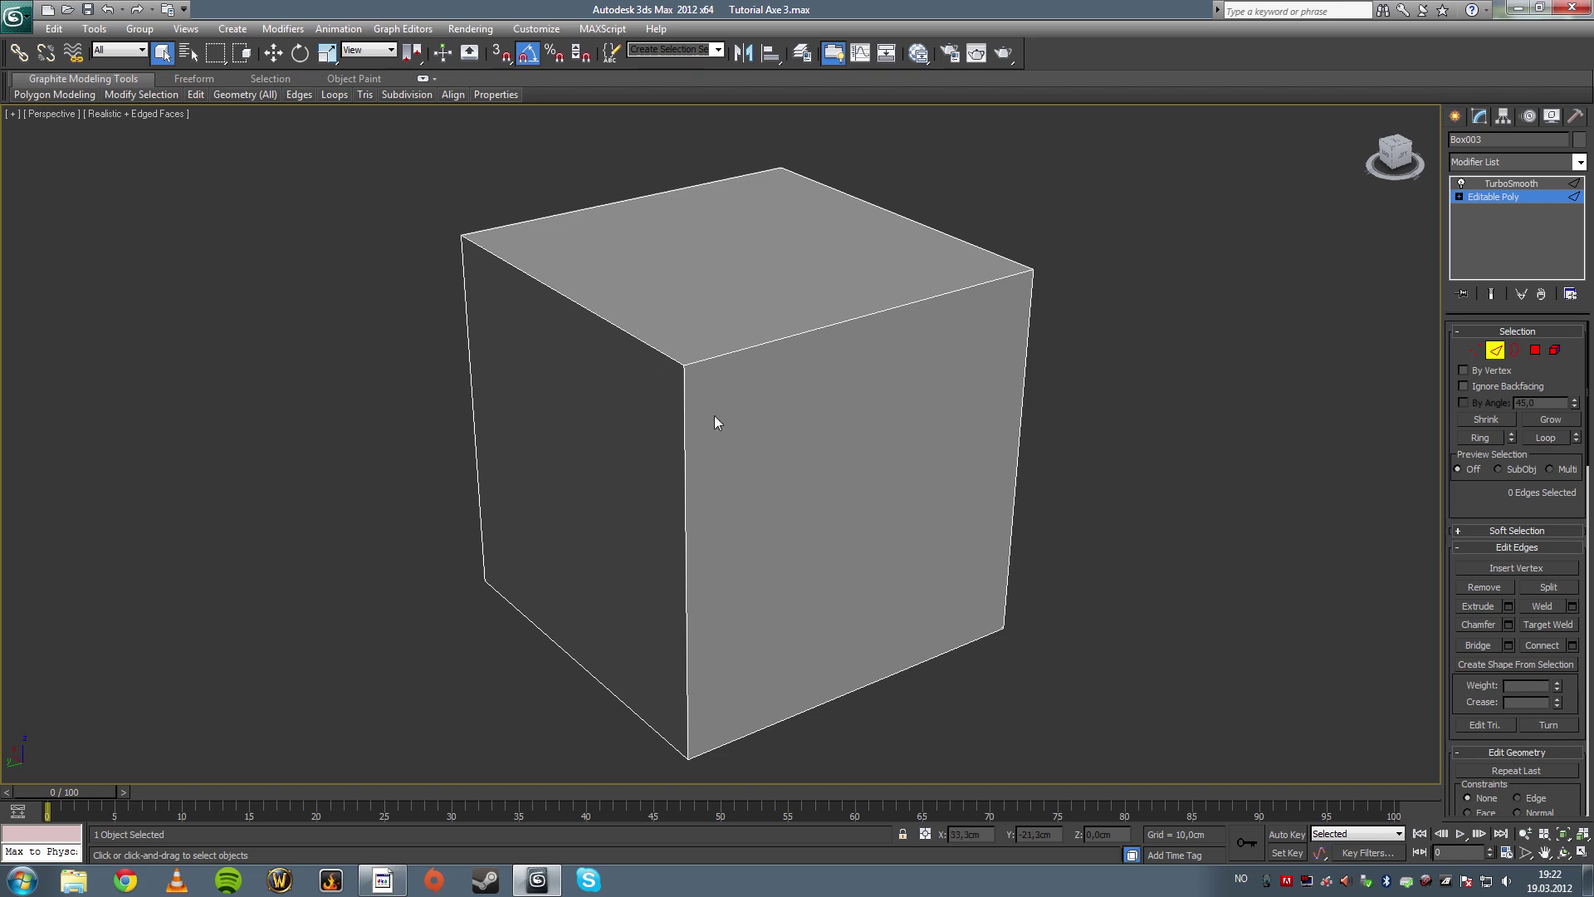
Step: Select the ring of the cube's front top edge and connect it with 2 segments and a pinch of 90
click(699, 361)
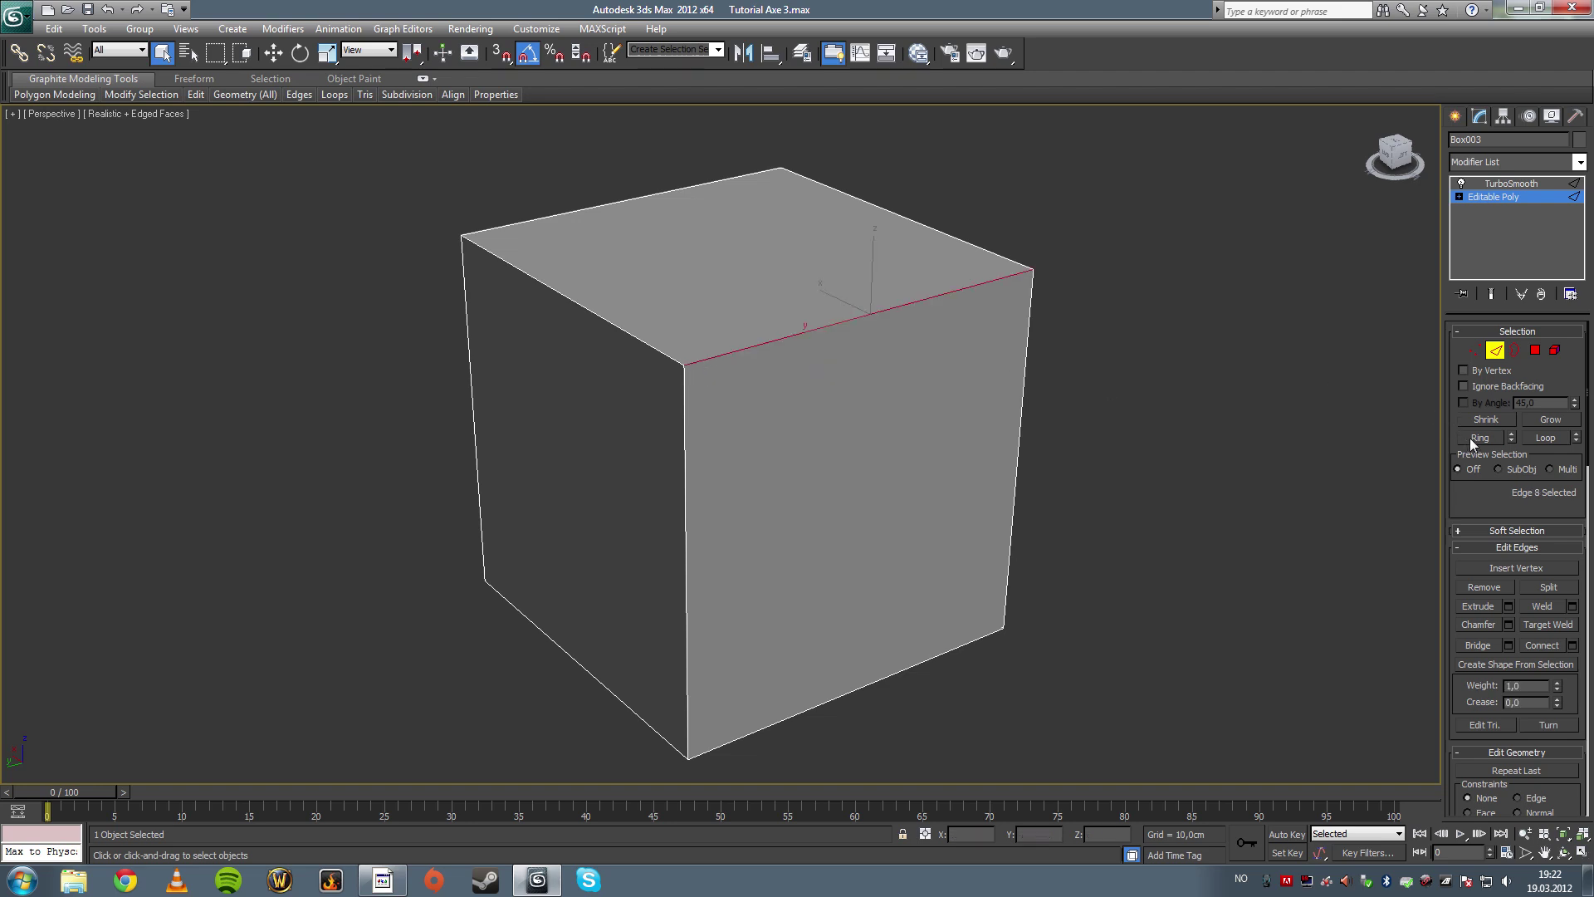
click(675, 335)
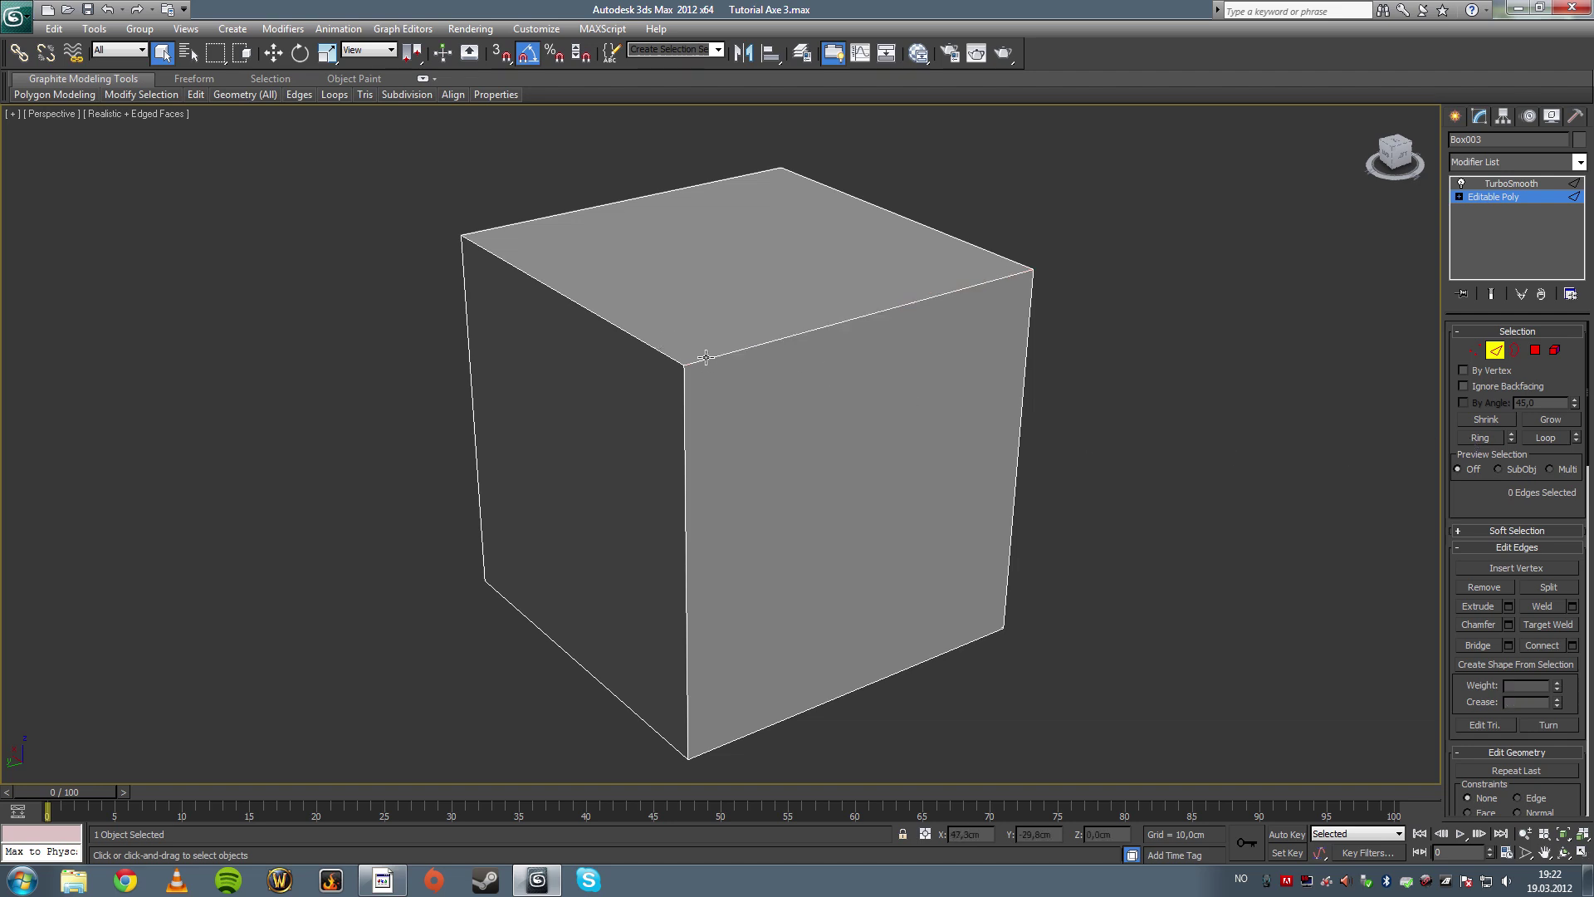
click(706, 357)
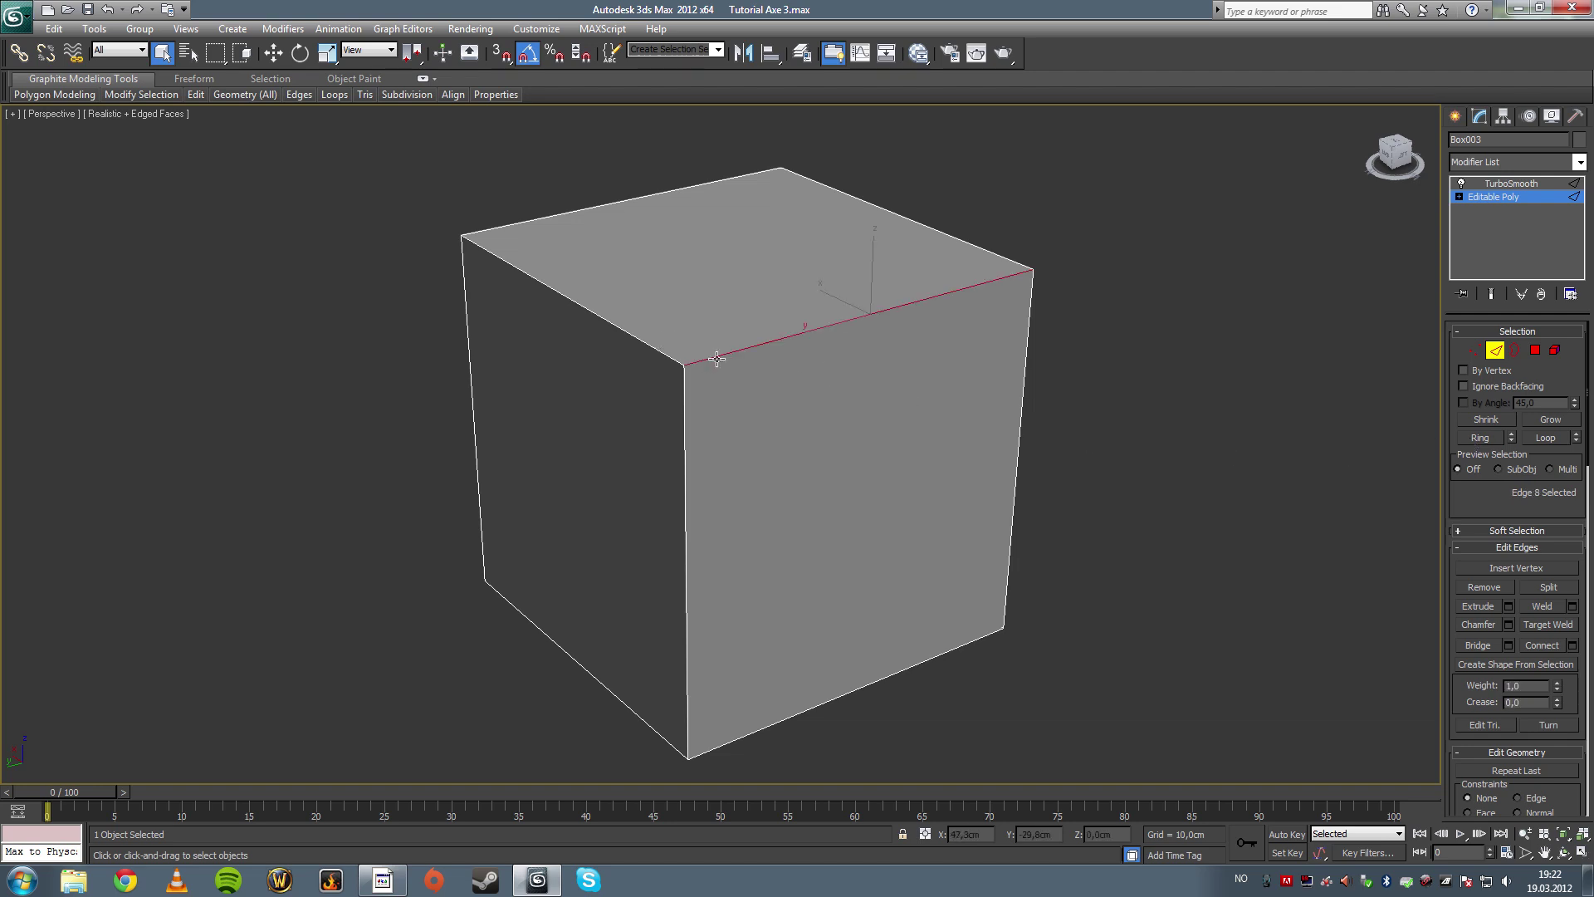
click(1482, 438)
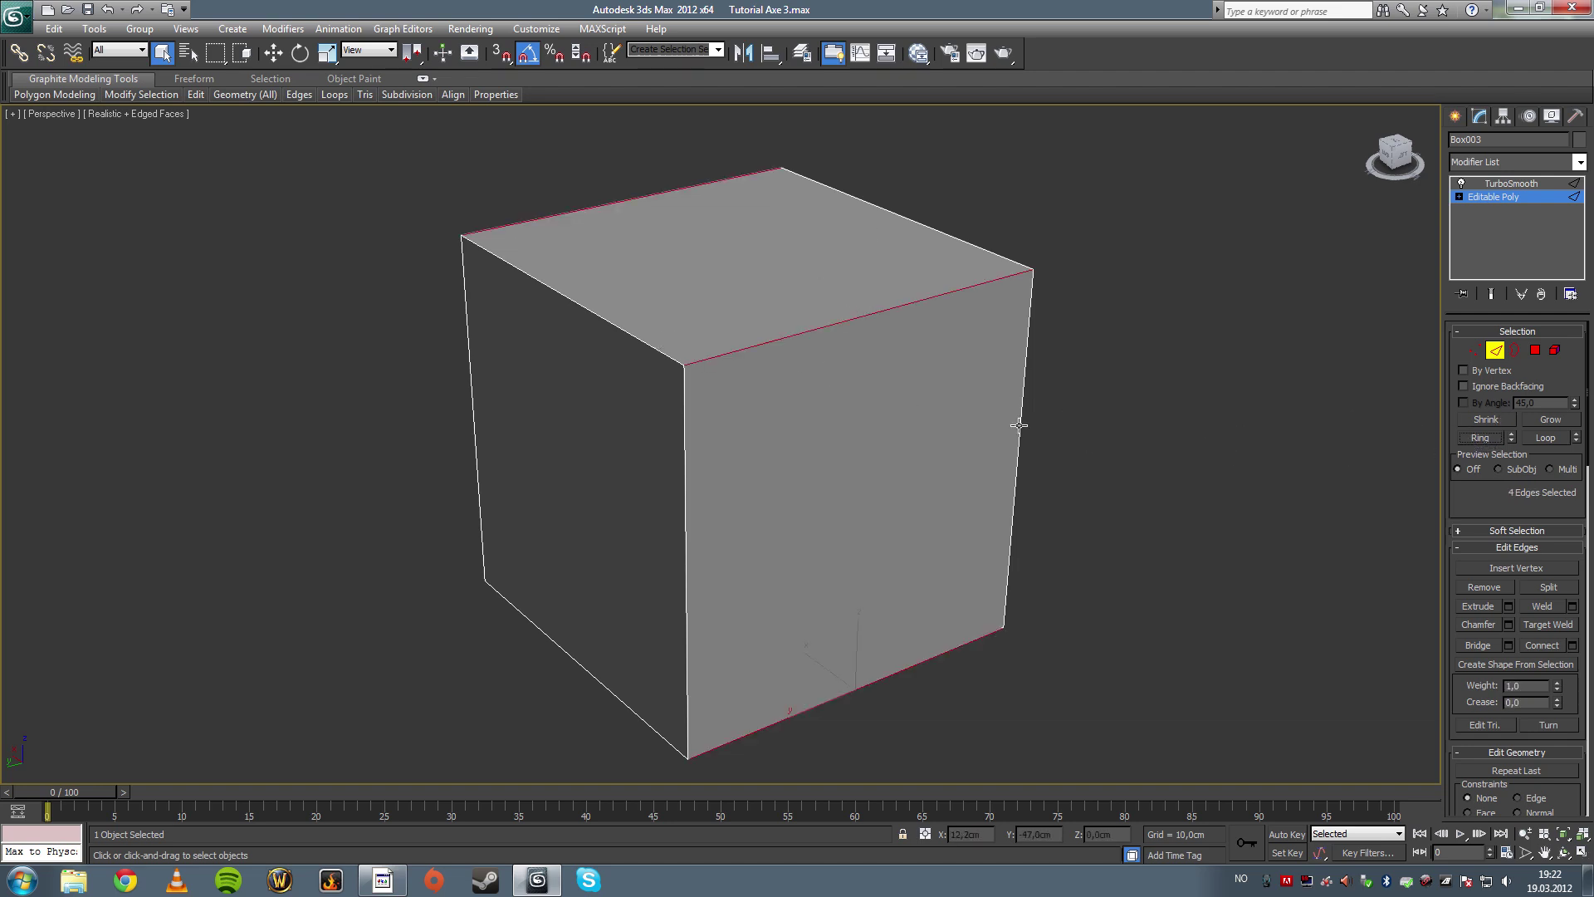
click(1572, 645)
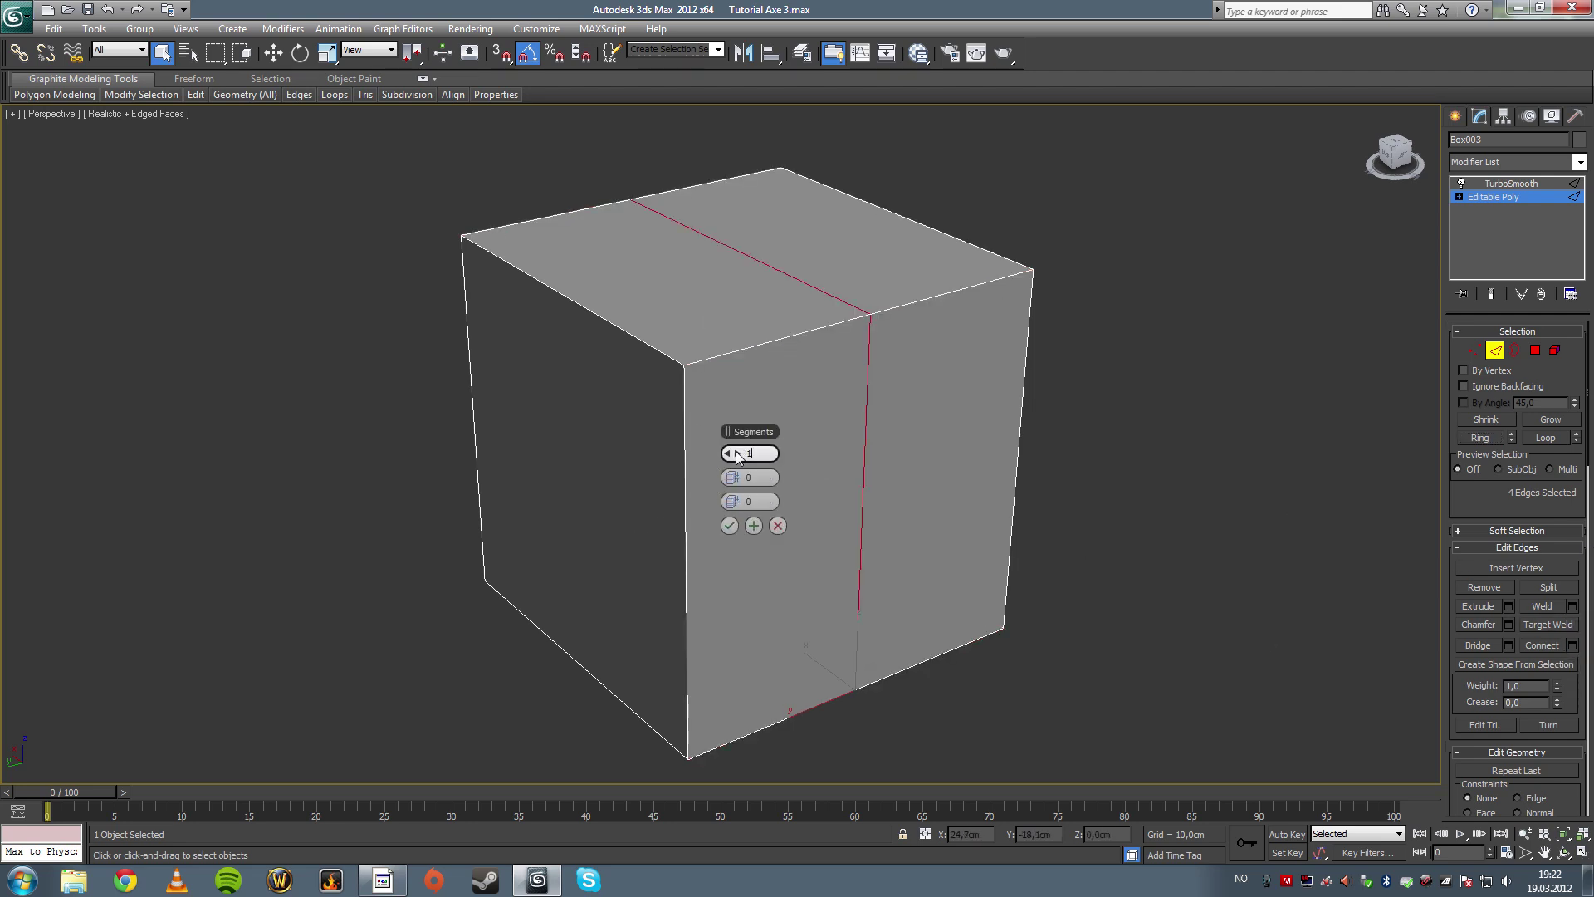
drag(735, 453, 1035, 455)
text(0)
key(Return)
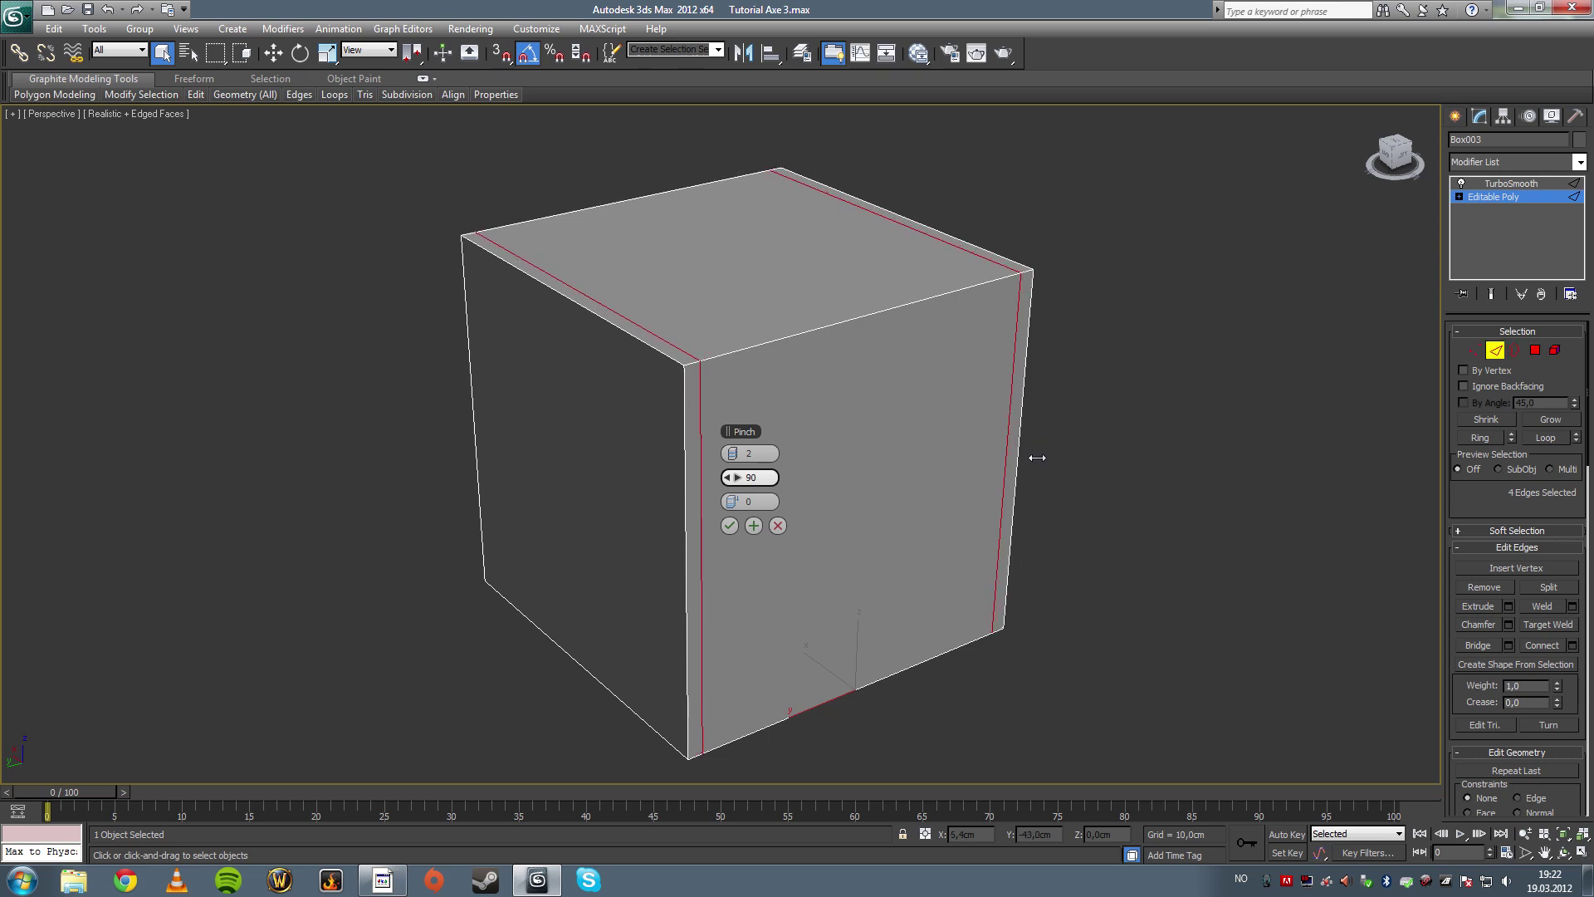
click(729, 525)
Step: Select the ring of the cube's left top edge and connect it with 2 segments and a pinch of 90
click(649, 345)
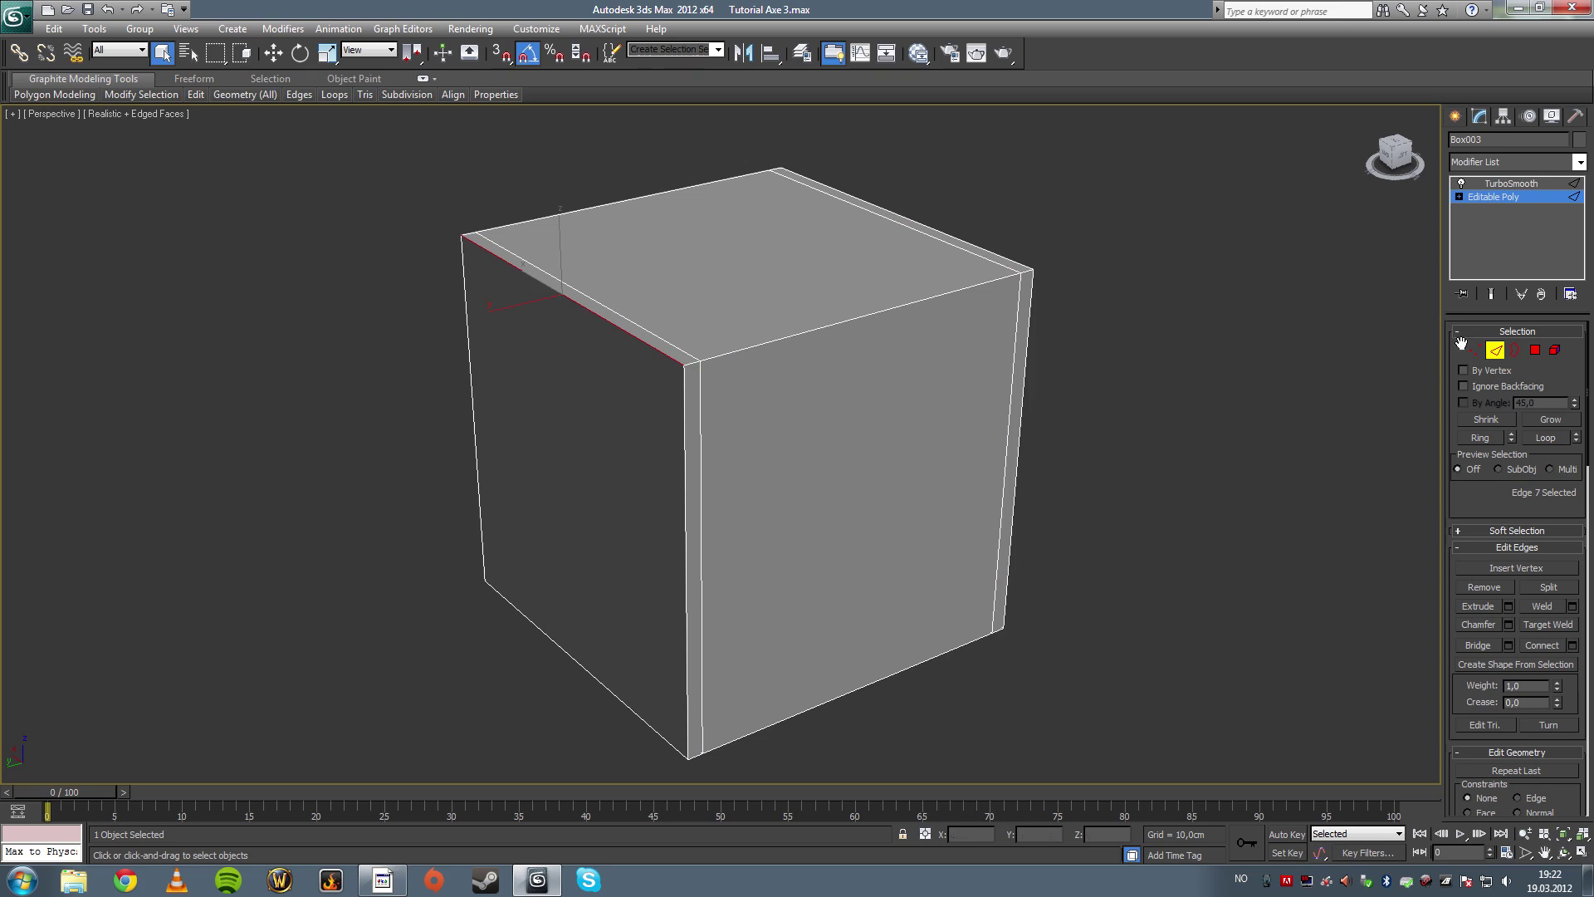
click(1486, 440)
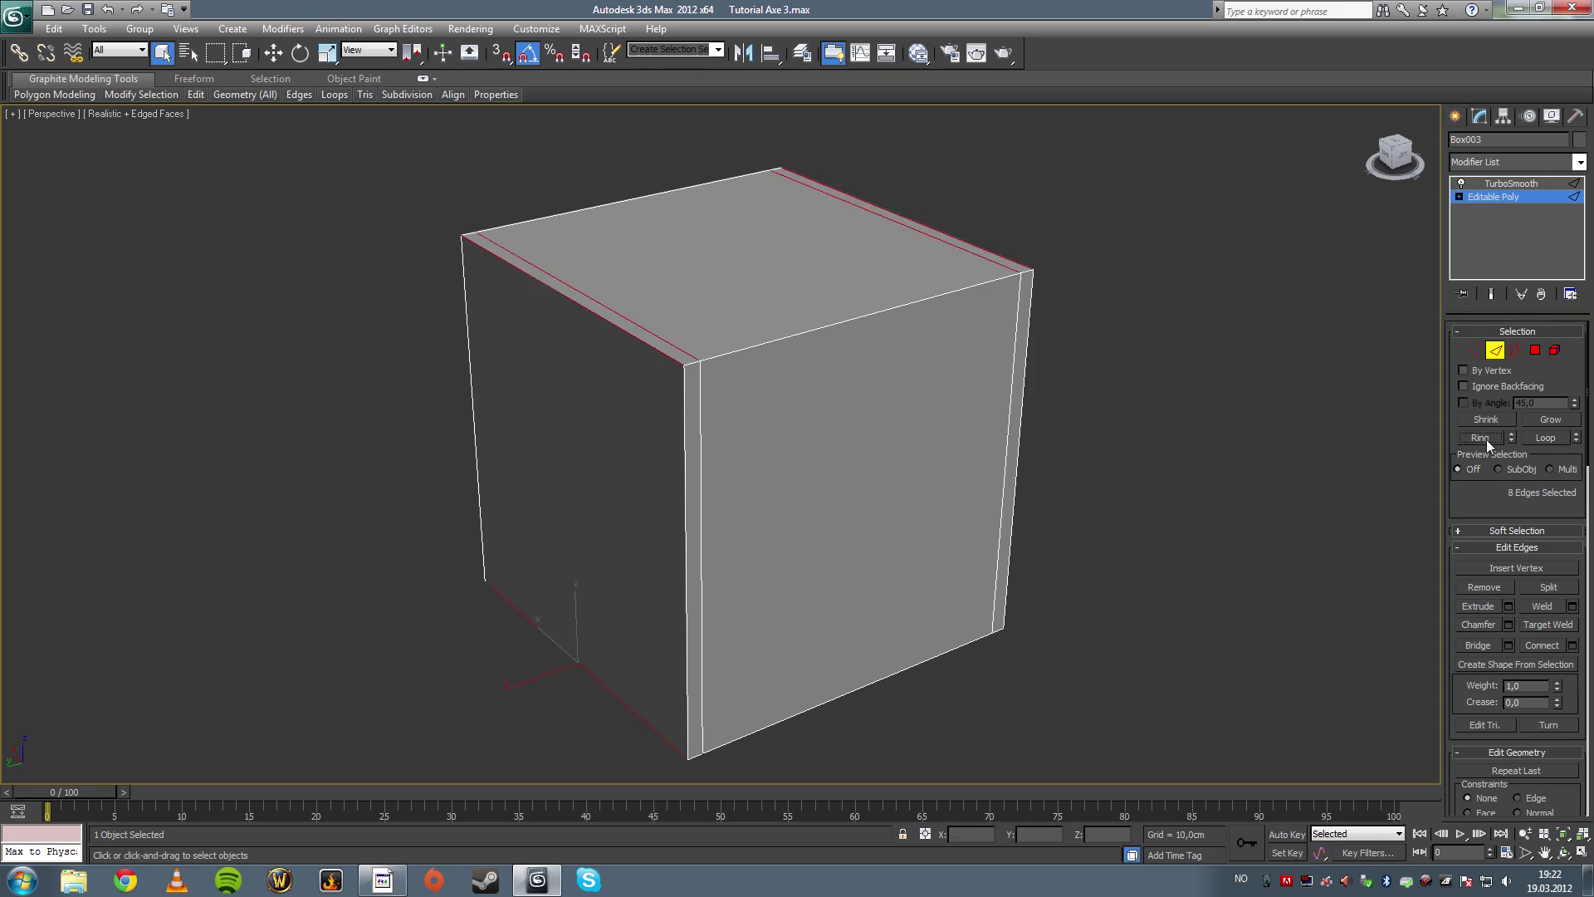
click(1571, 647)
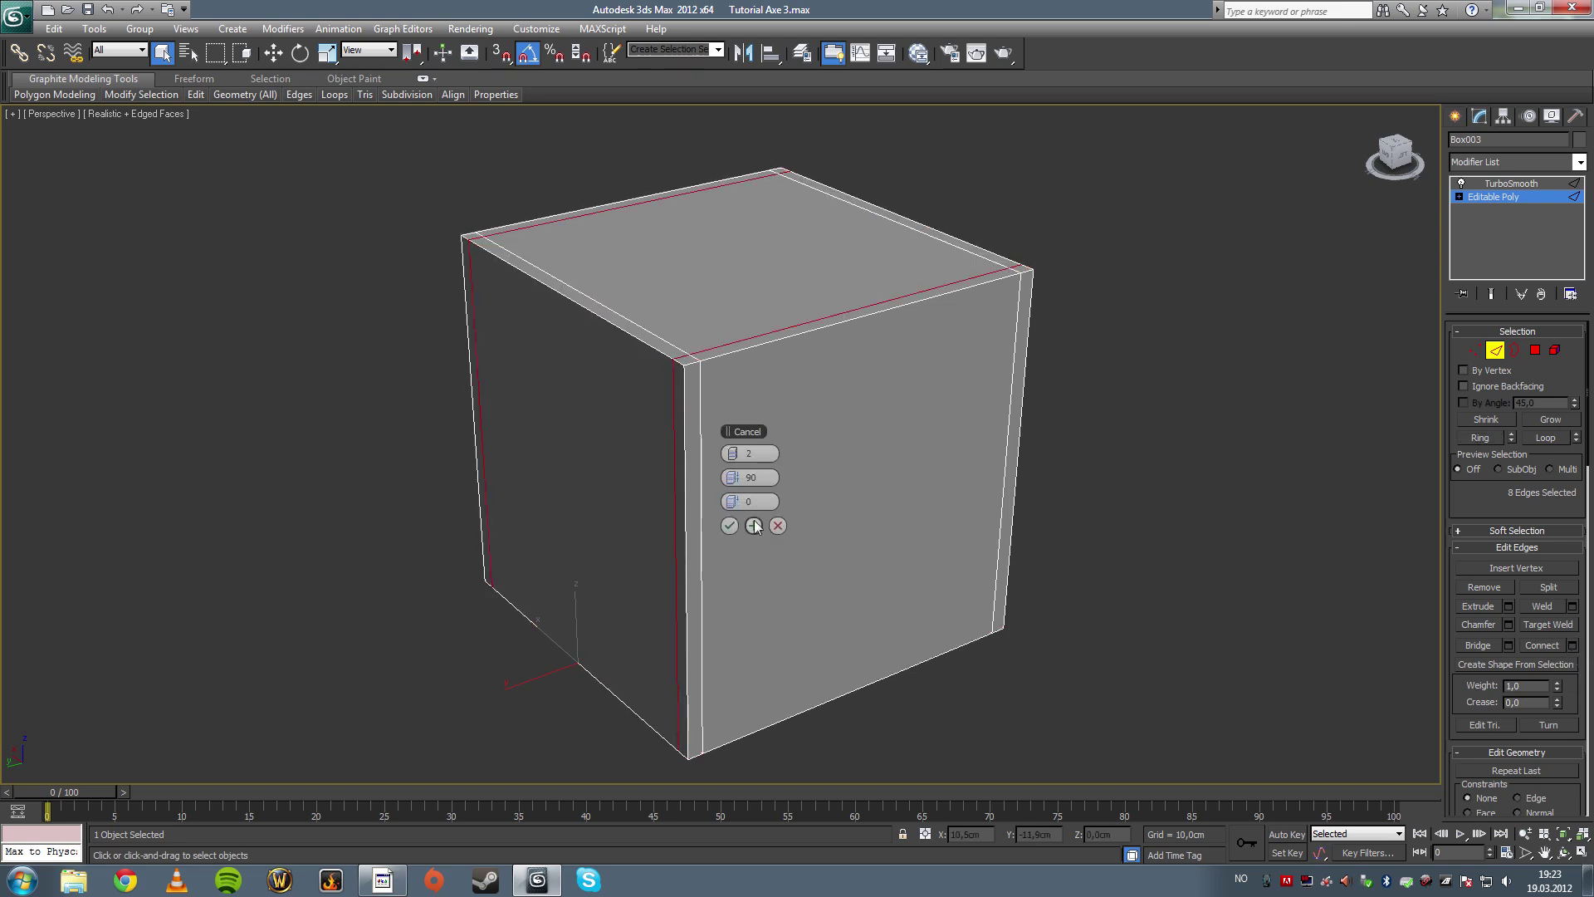
click(729, 525)
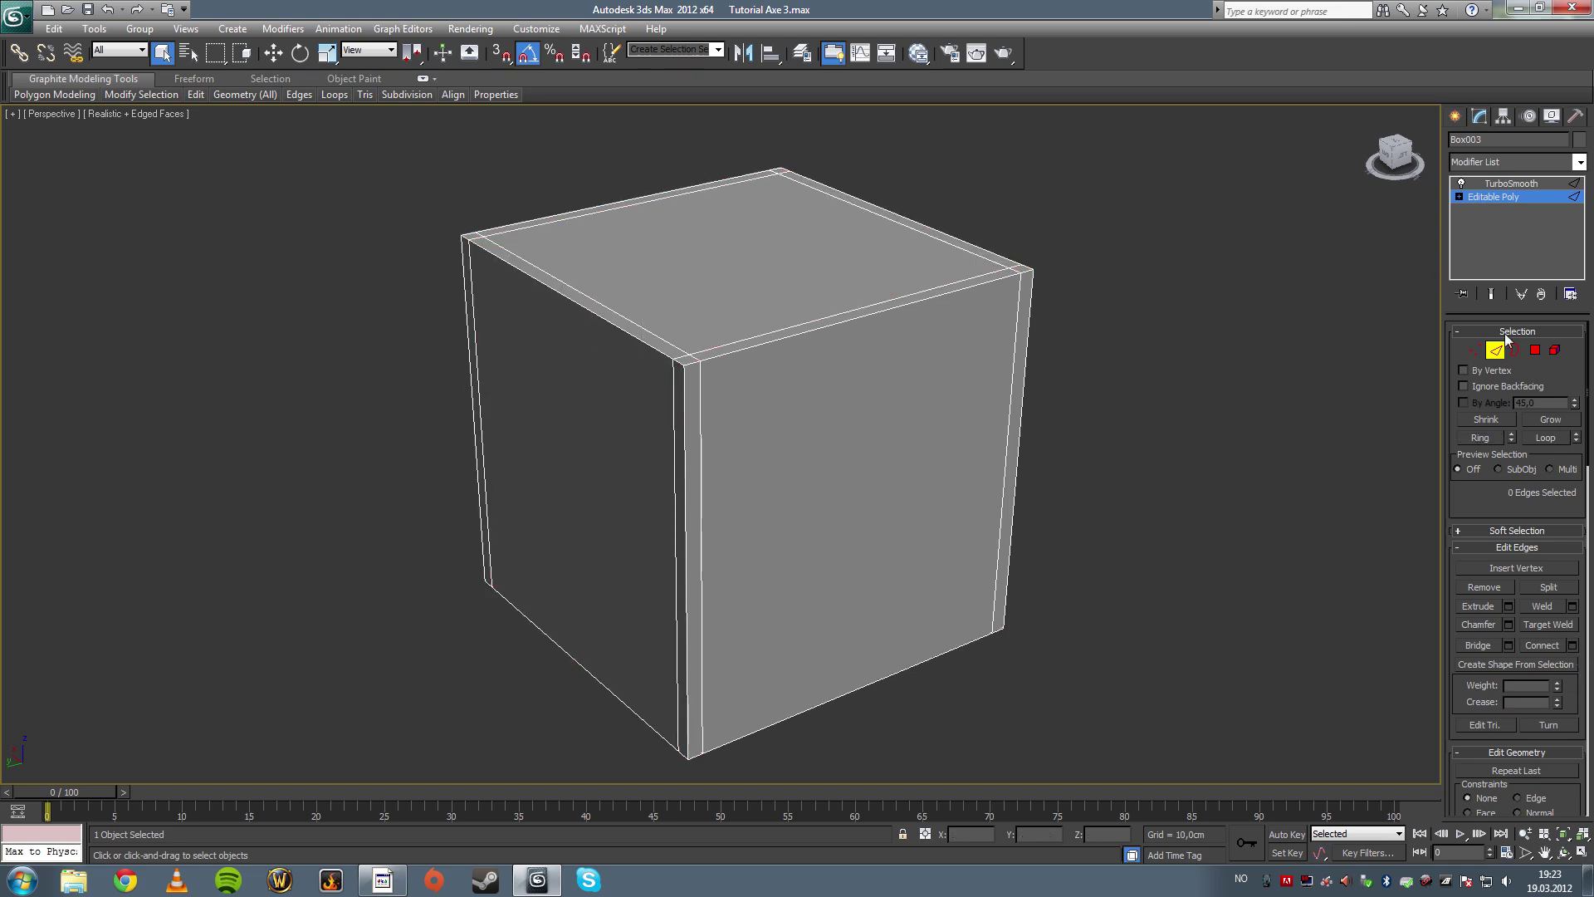
Step: Return to the TurboSmooth level and raise the iterations to 2
click(1510, 183)
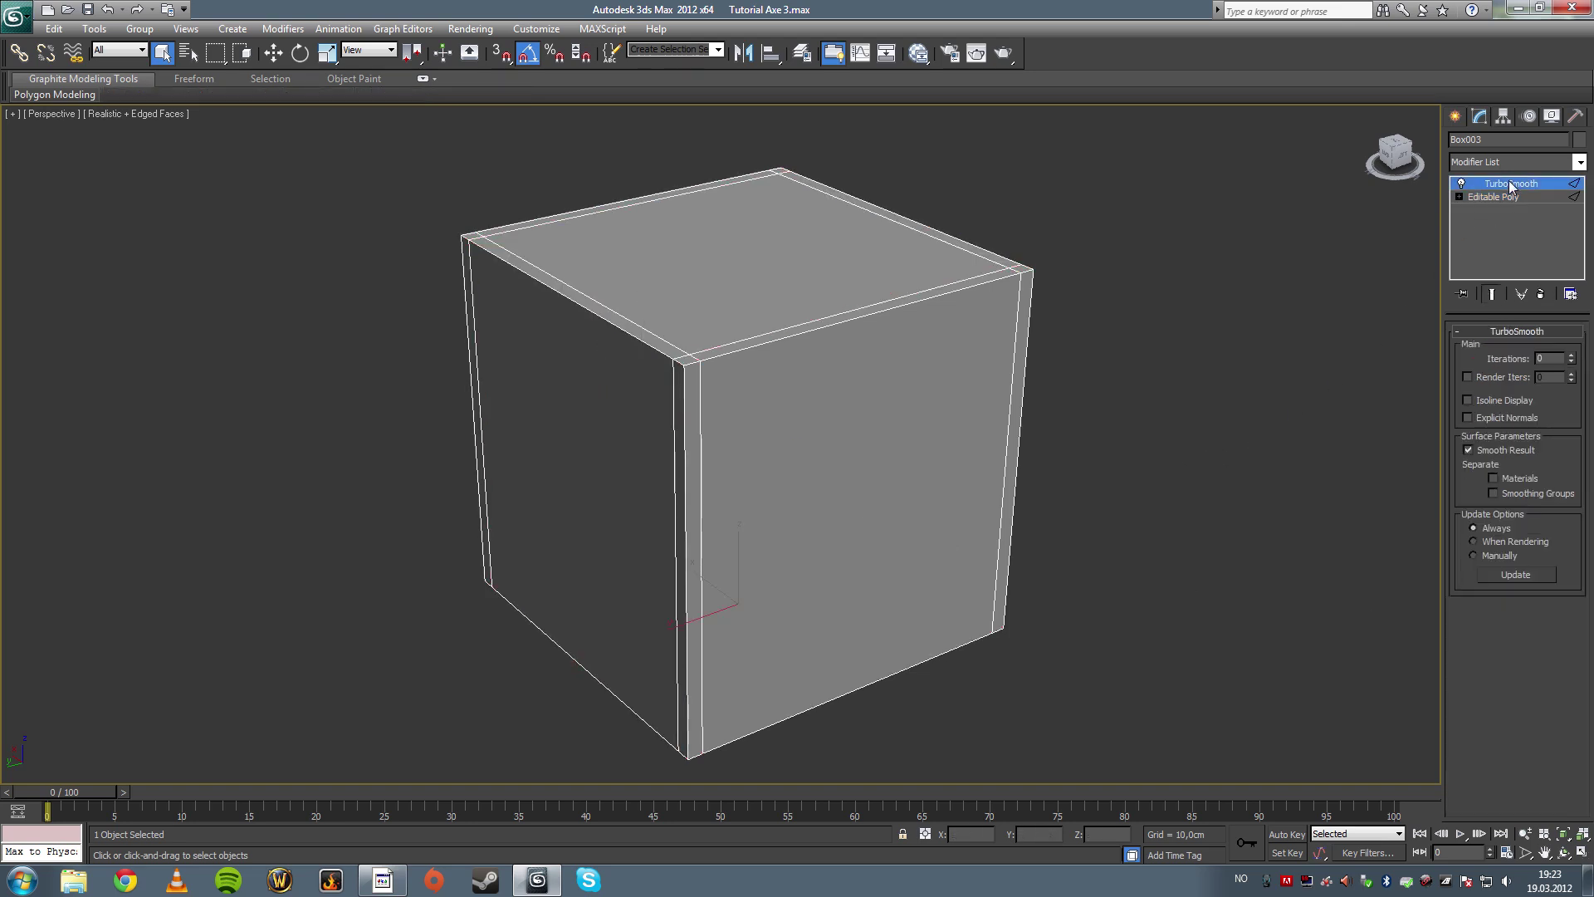
click(1501, 196)
click(1511, 184)
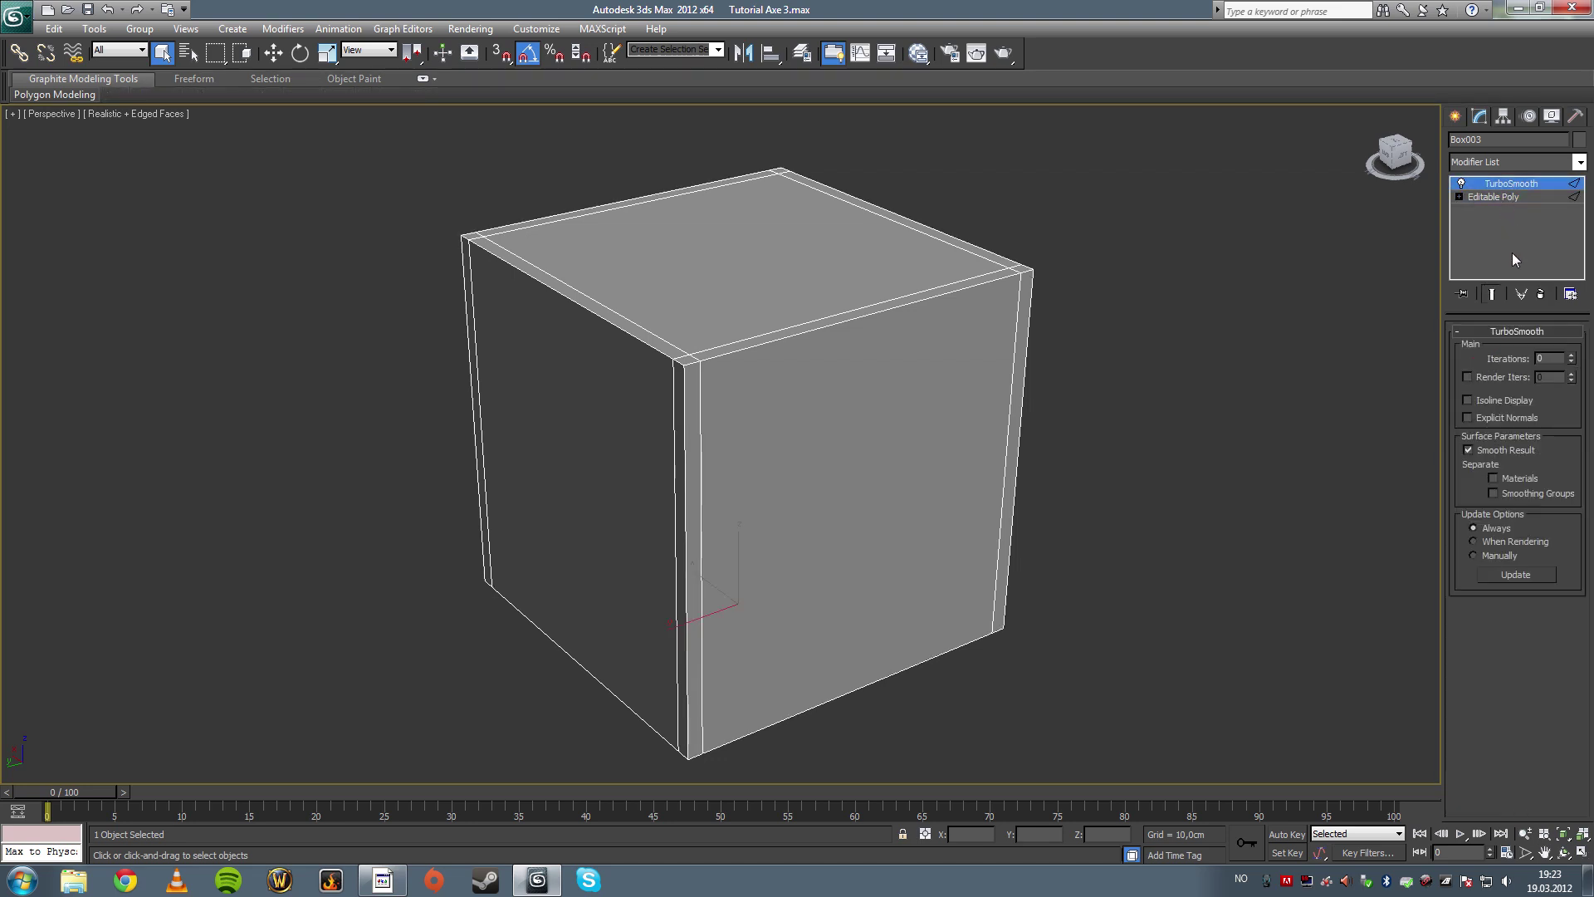
click(1571, 355)
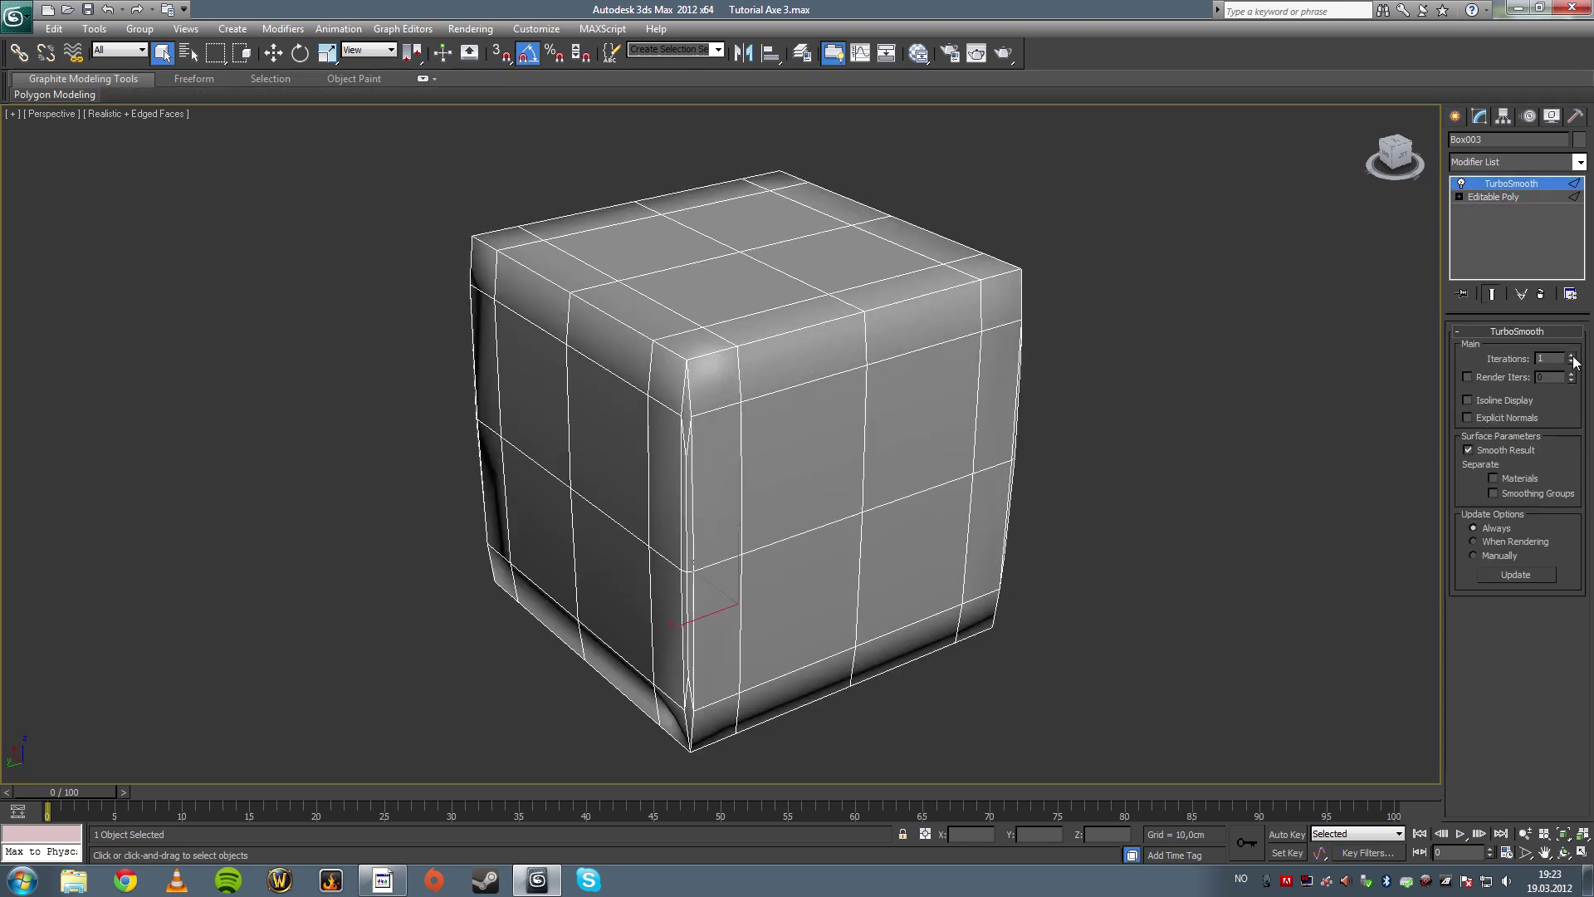
click(1571, 355)
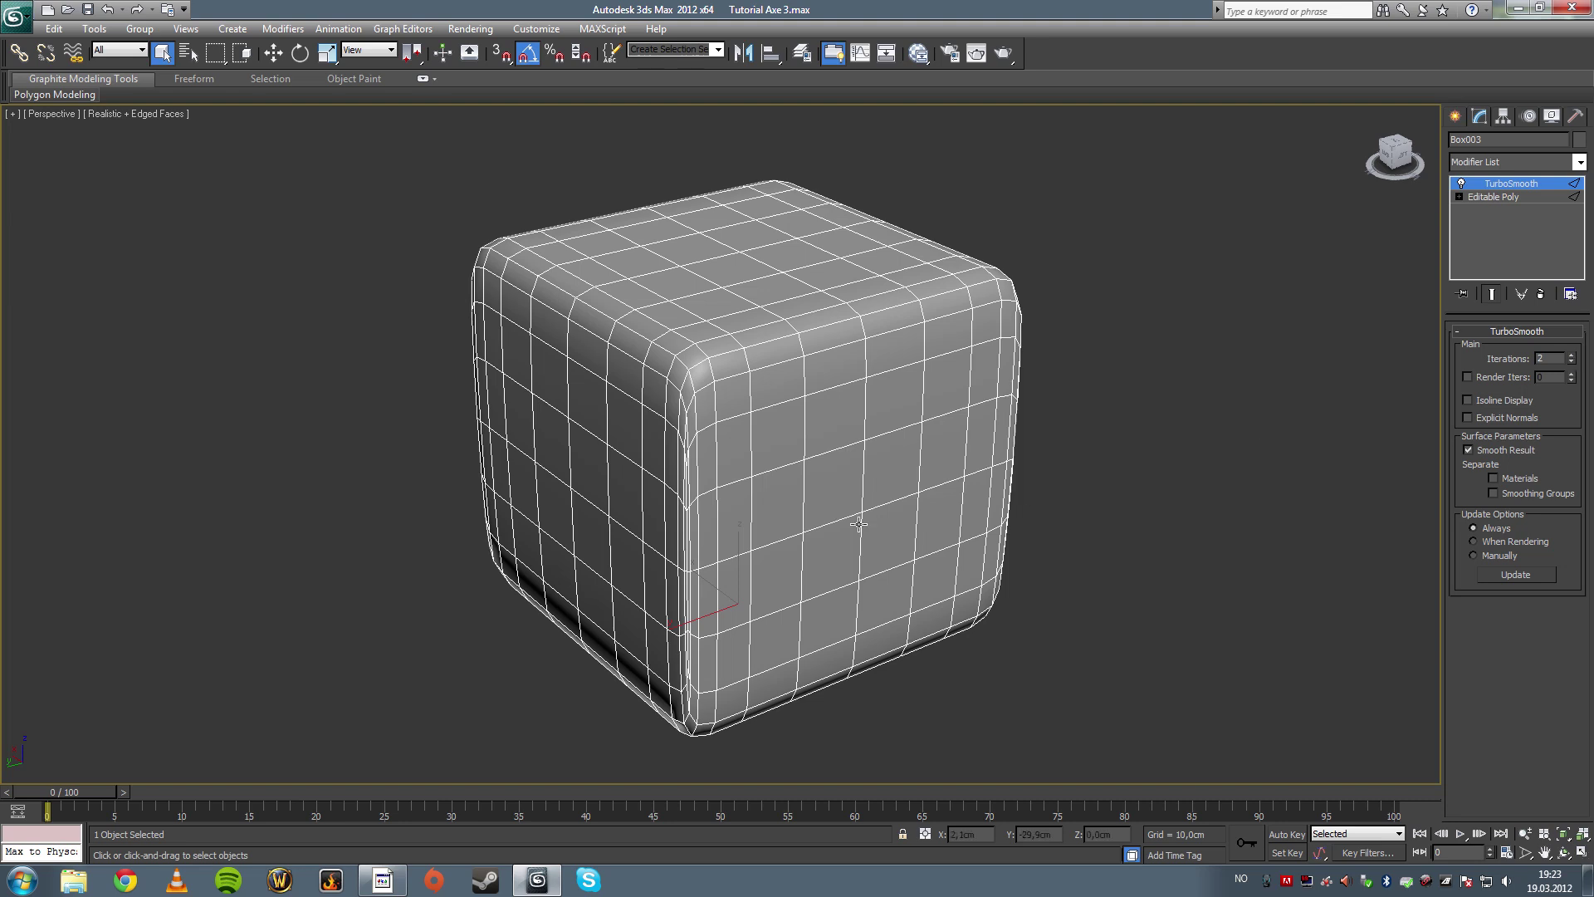
Step: Hide the edged faces, set the TurboSmooth iterations to 3, and inspect the smoothed cube from several angles
key(F4)
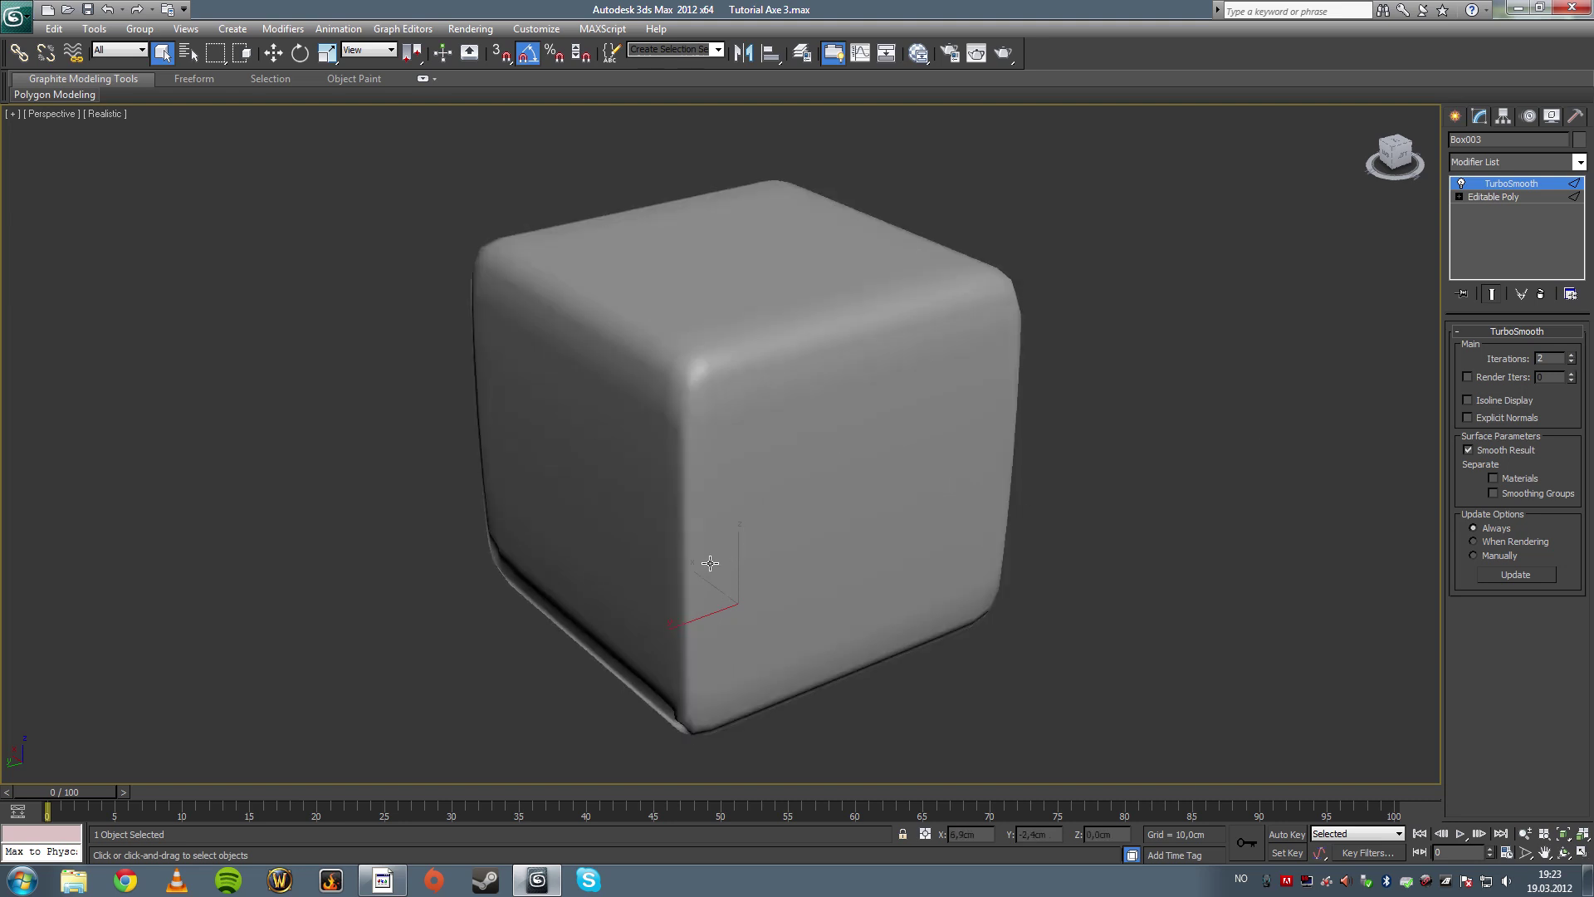
alt+middle_drag(712, 558, 797, 489)
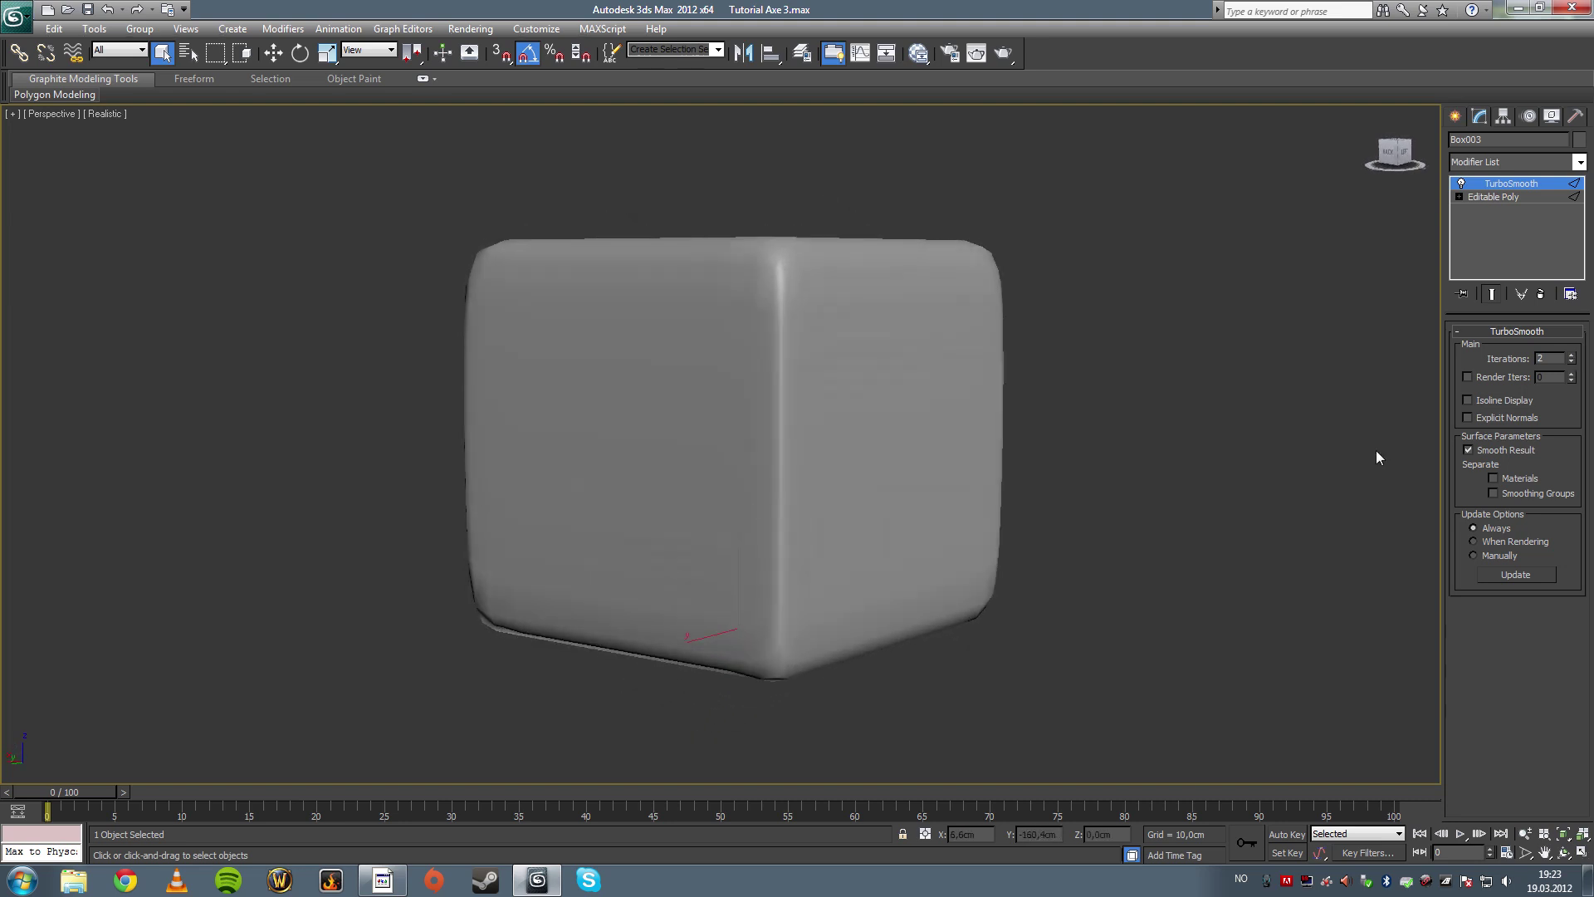
click(1571, 355)
alt+middle_drag(808, 353, 838, 350)
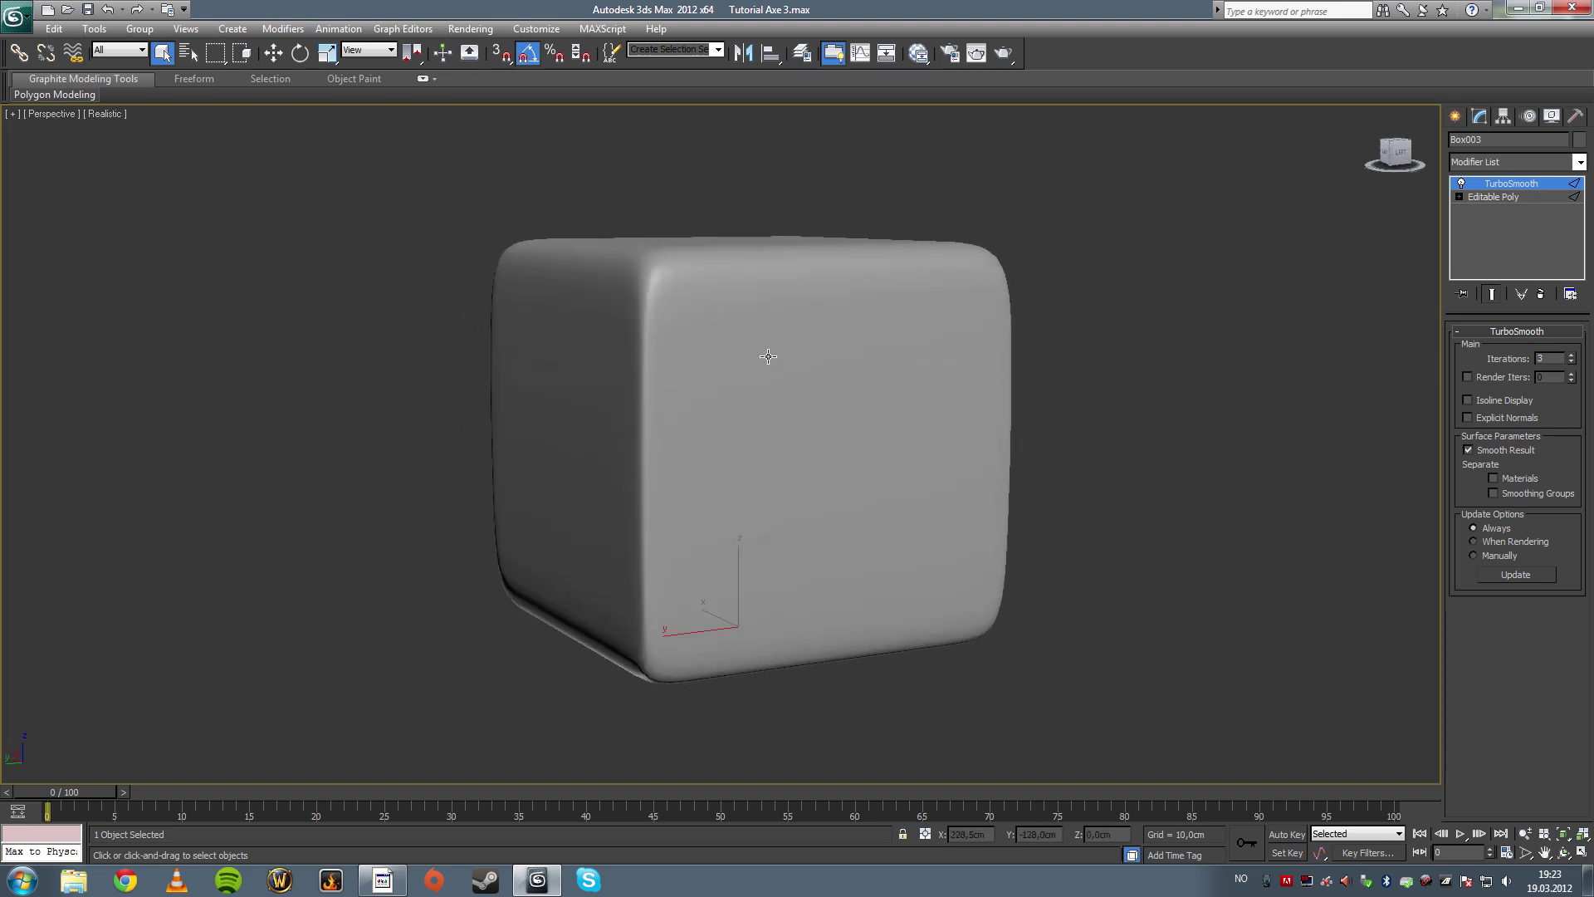
alt+middle_drag(744, 335, 646, 327)
alt+middle_drag(557, 305, 682, 398)
Step: At the Editable Poly level with edged faces shown, connect the ring of the cube's vertical edges with 2 segments and a pinch of 90
click(1475, 196)
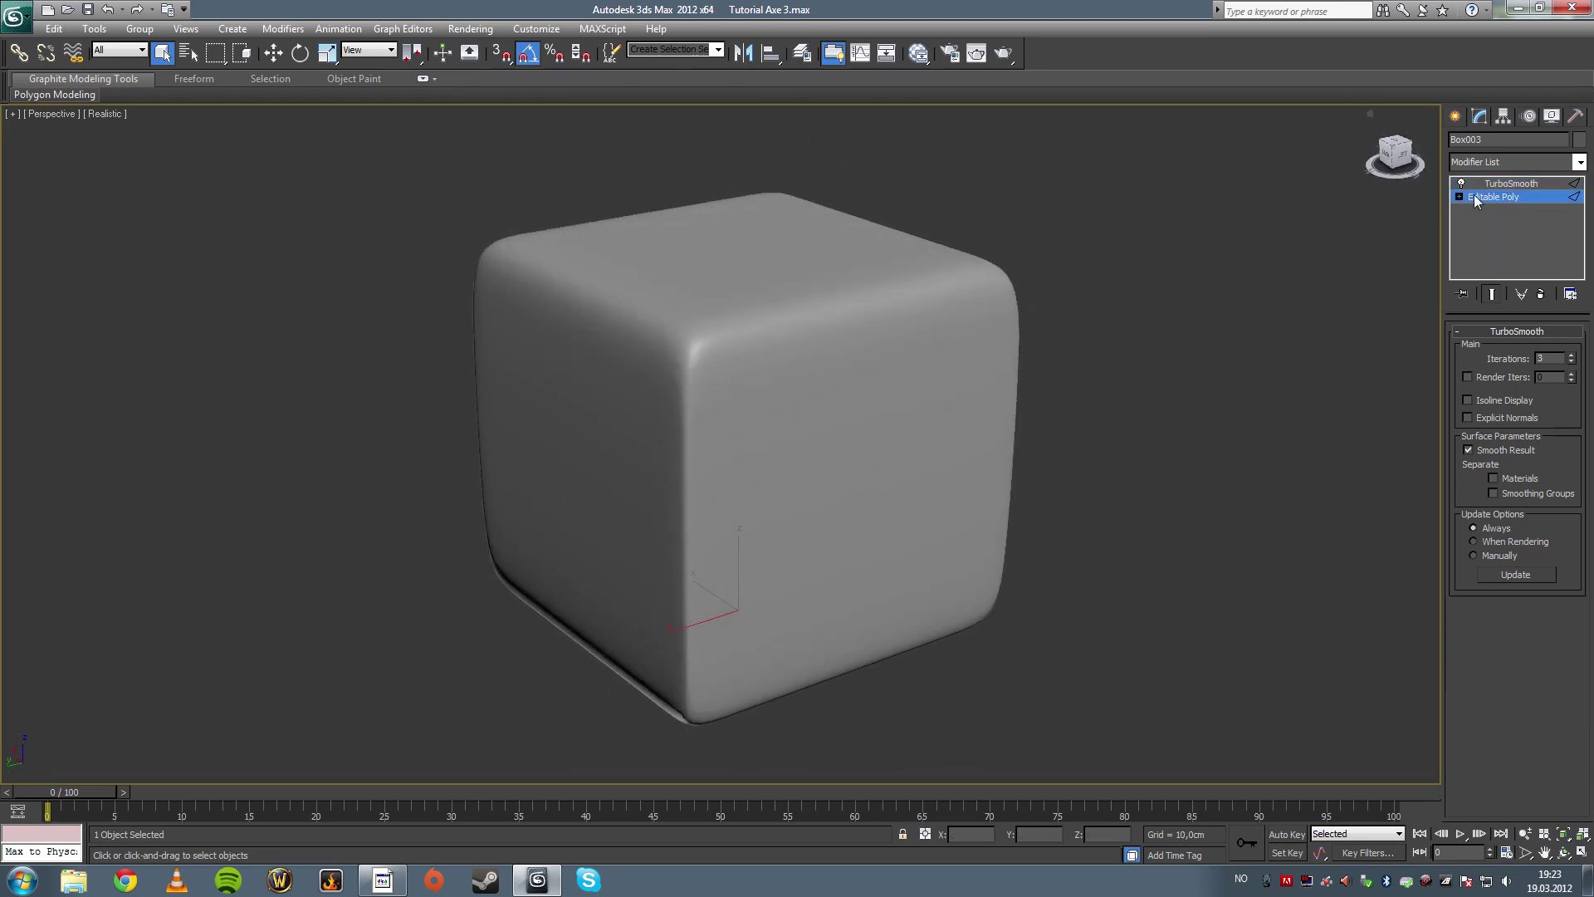
key(F4)
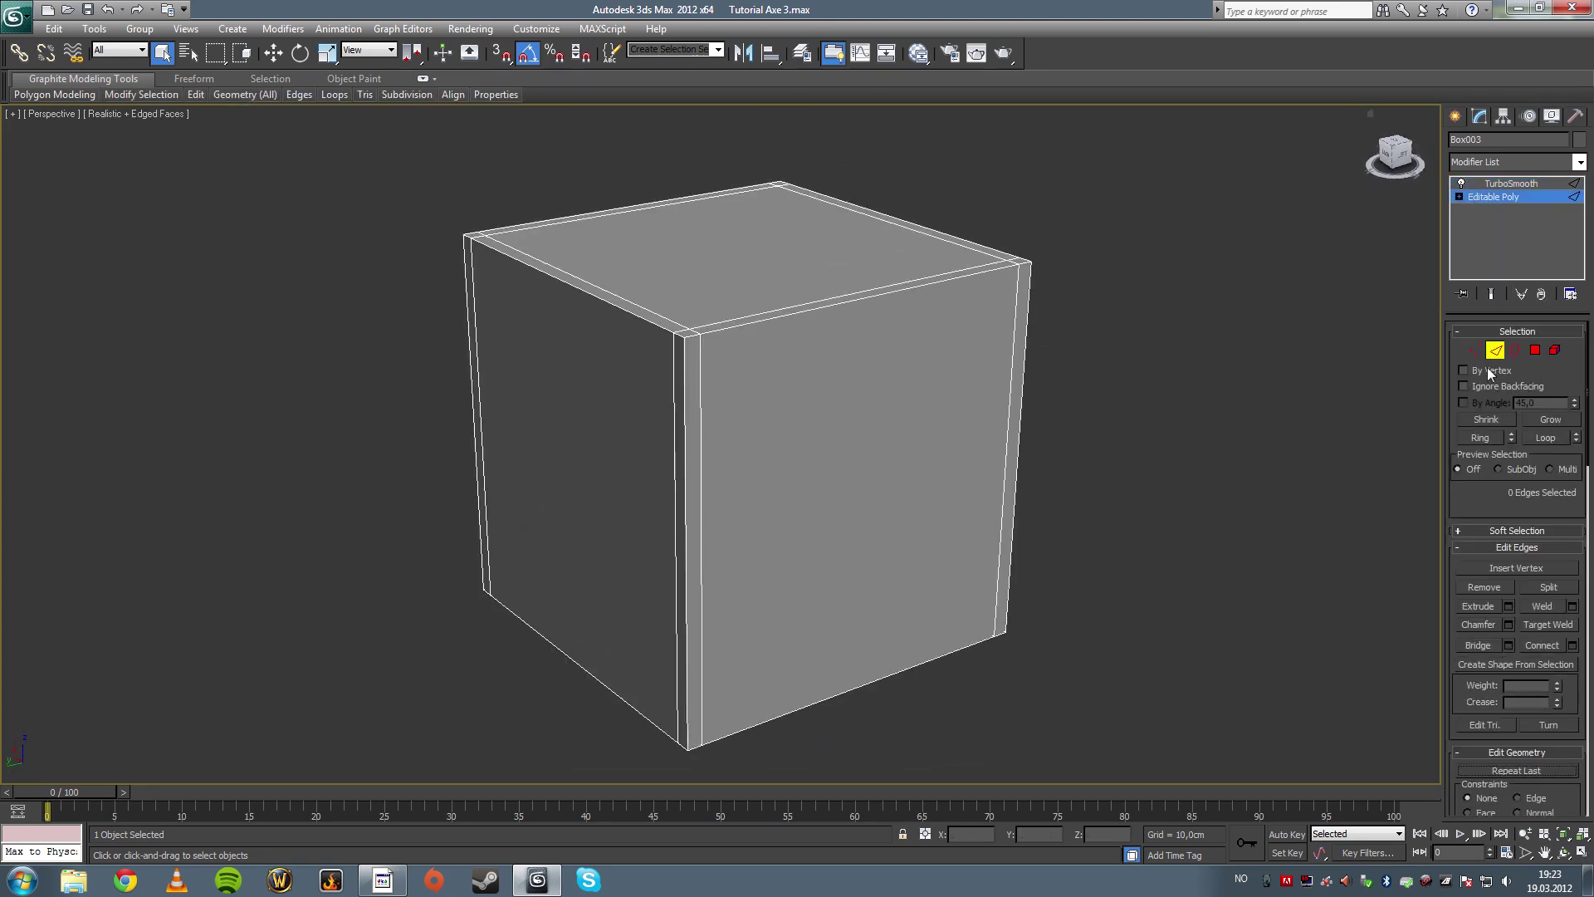
click(680, 481)
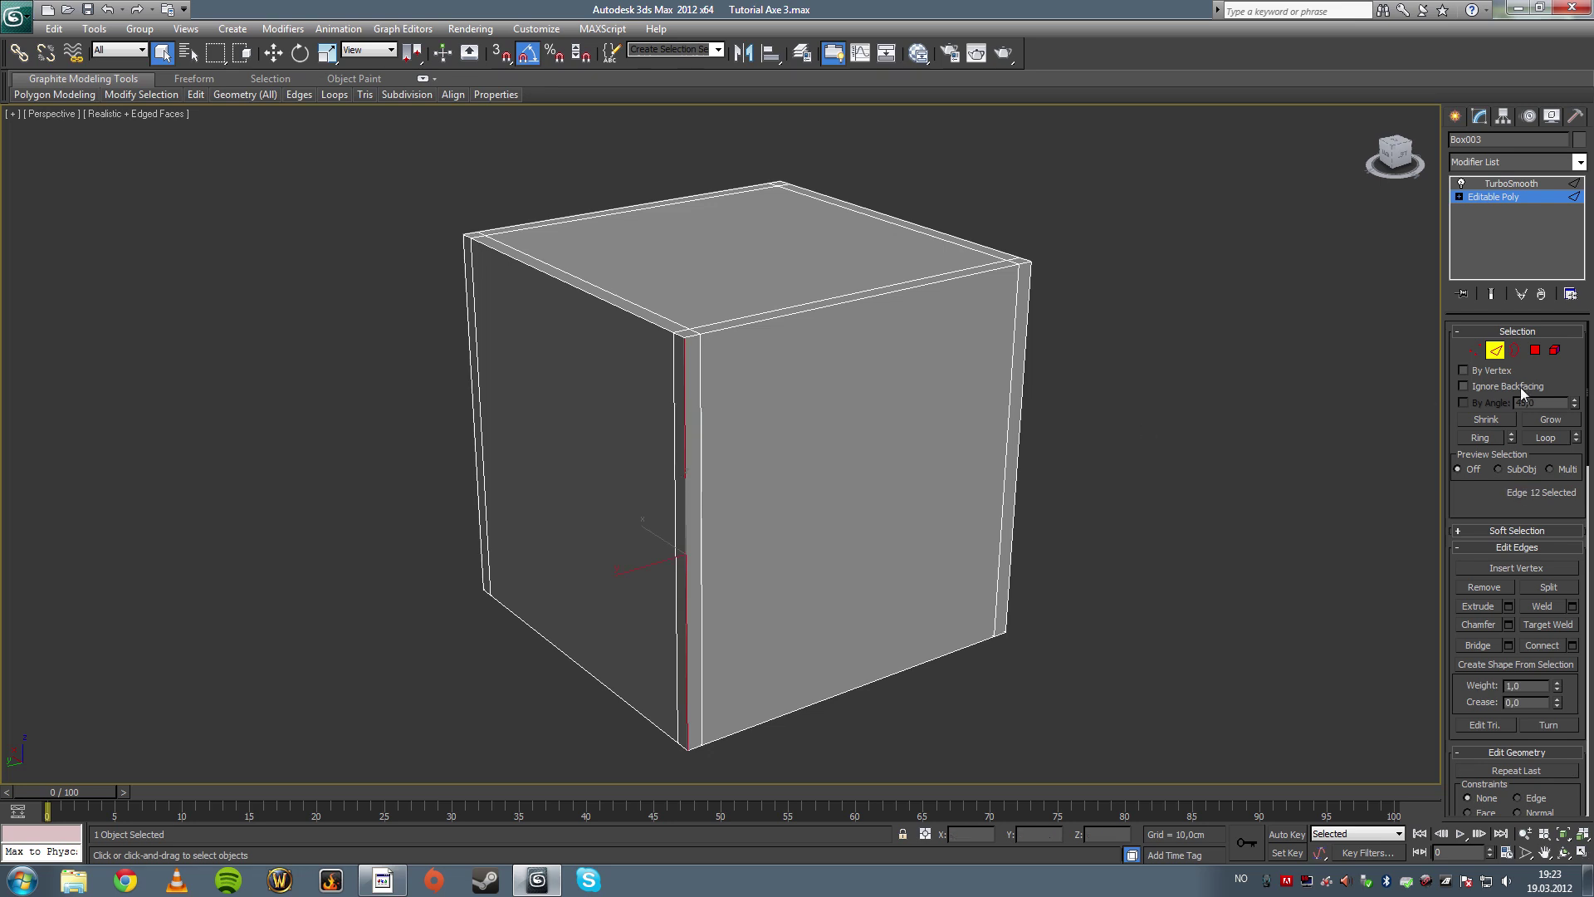
click(1489, 438)
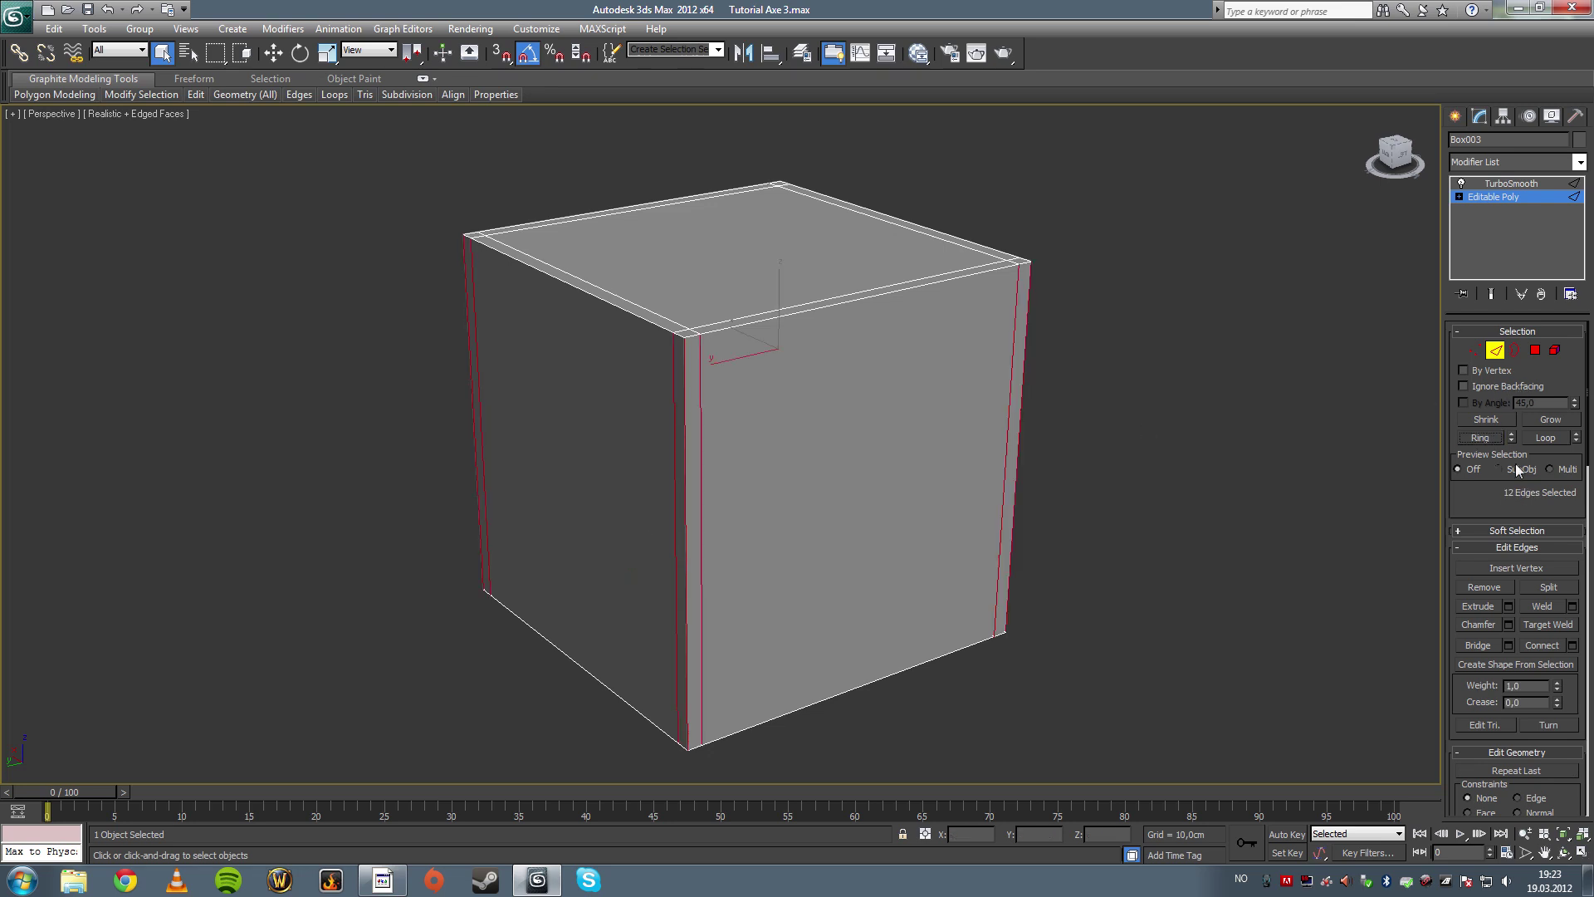
click(1572, 645)
alt+middle_drag(1012, 482, 976, 406)
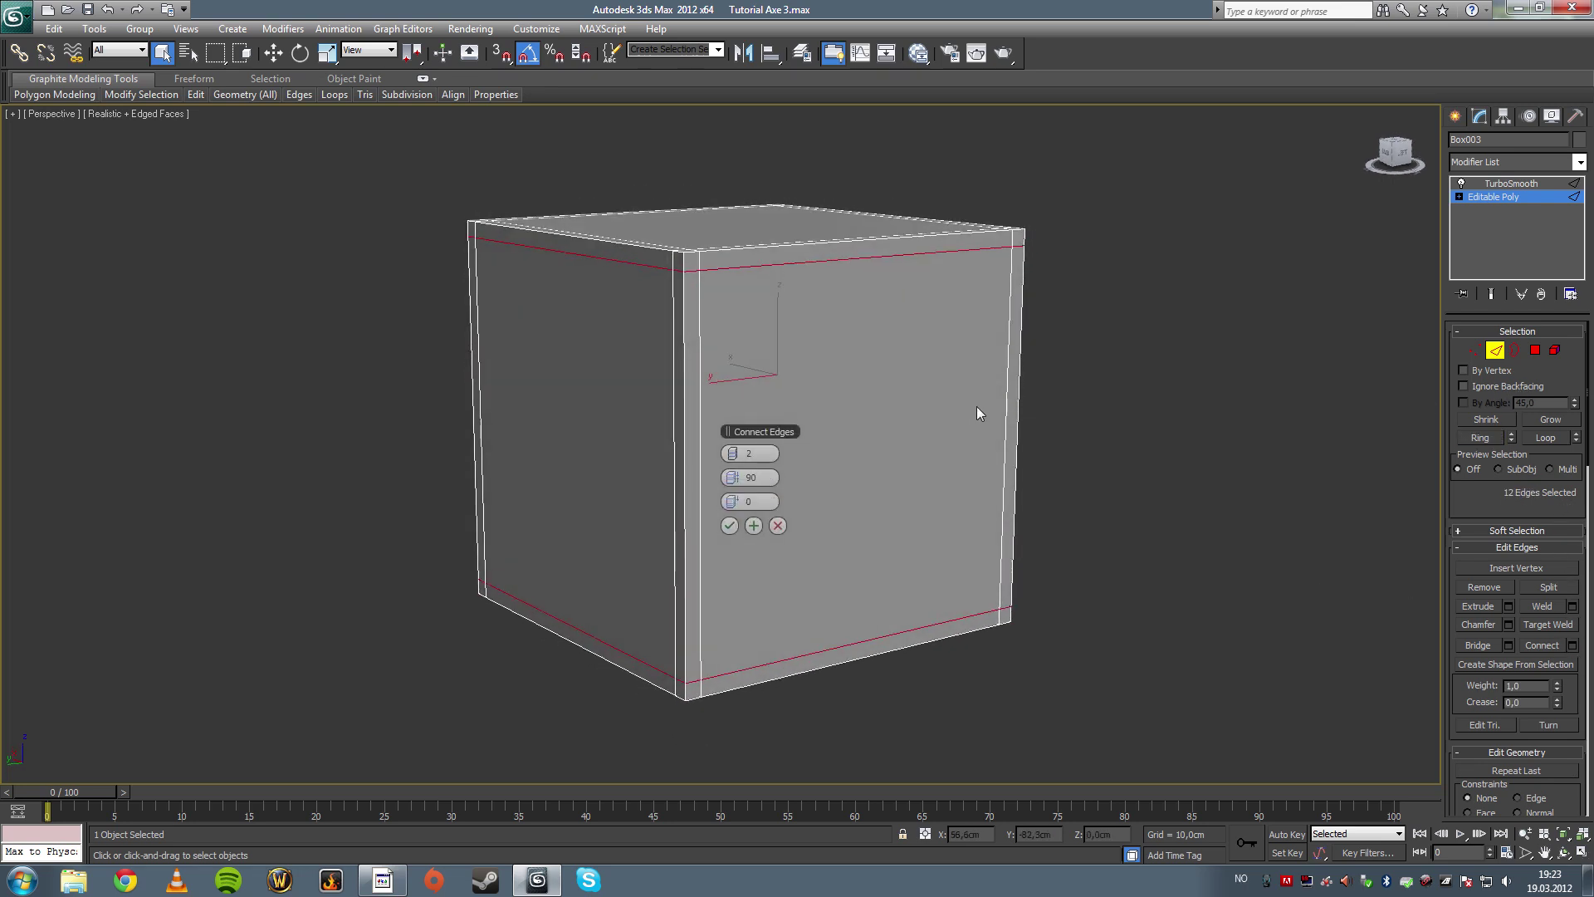
alt+middle_drag(649, 263, 656, 304)
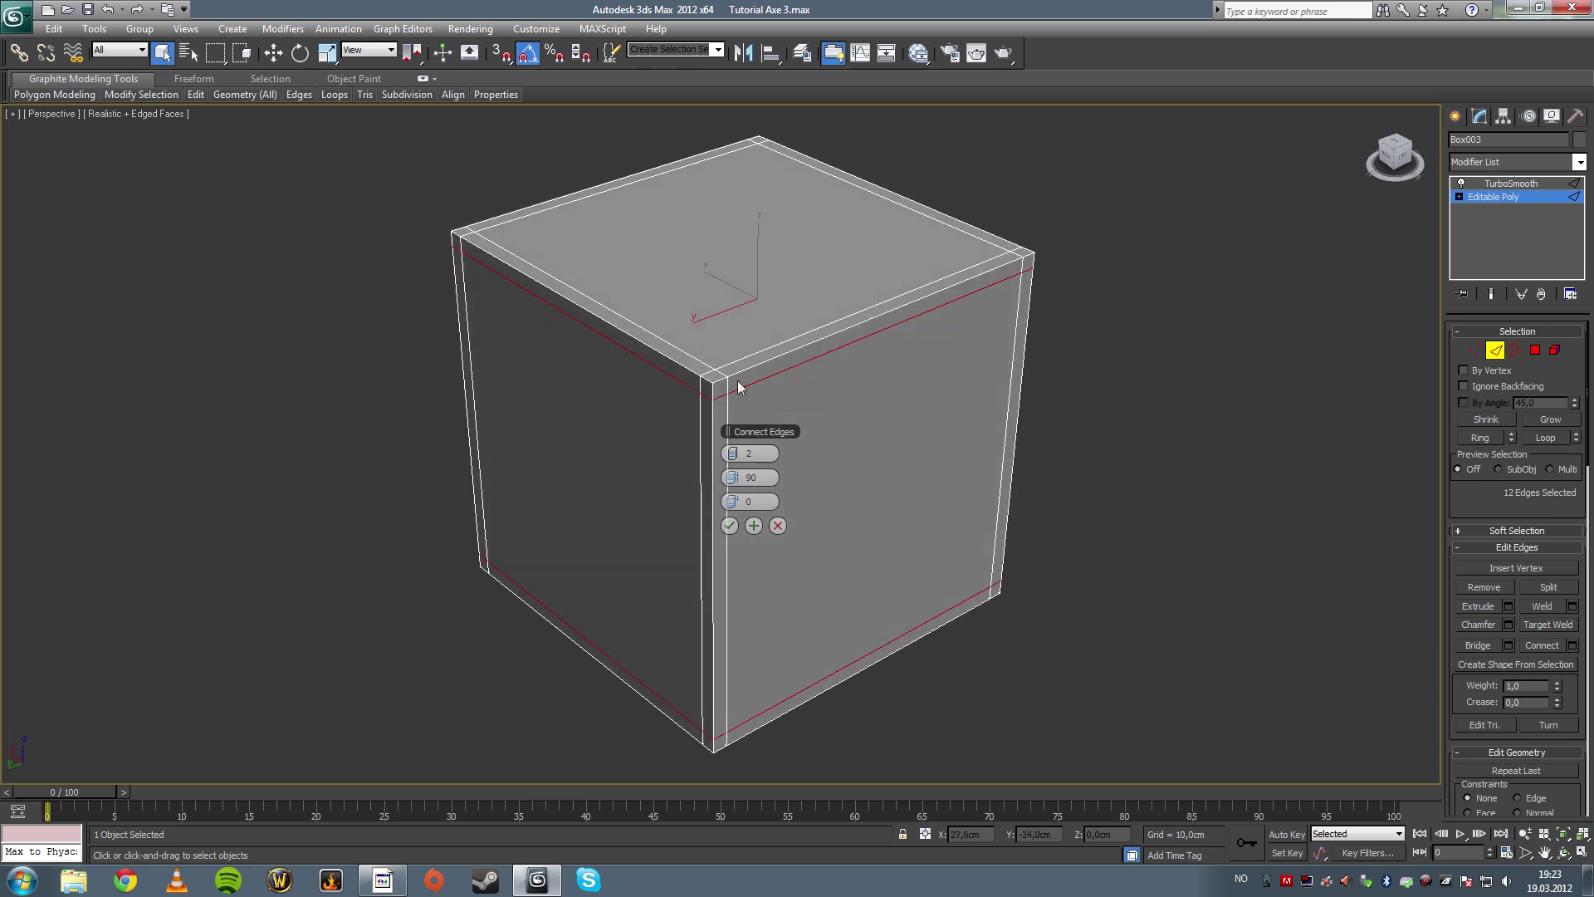
alt+middle_drag(777, 375, 730, 498)
click(729, 525)
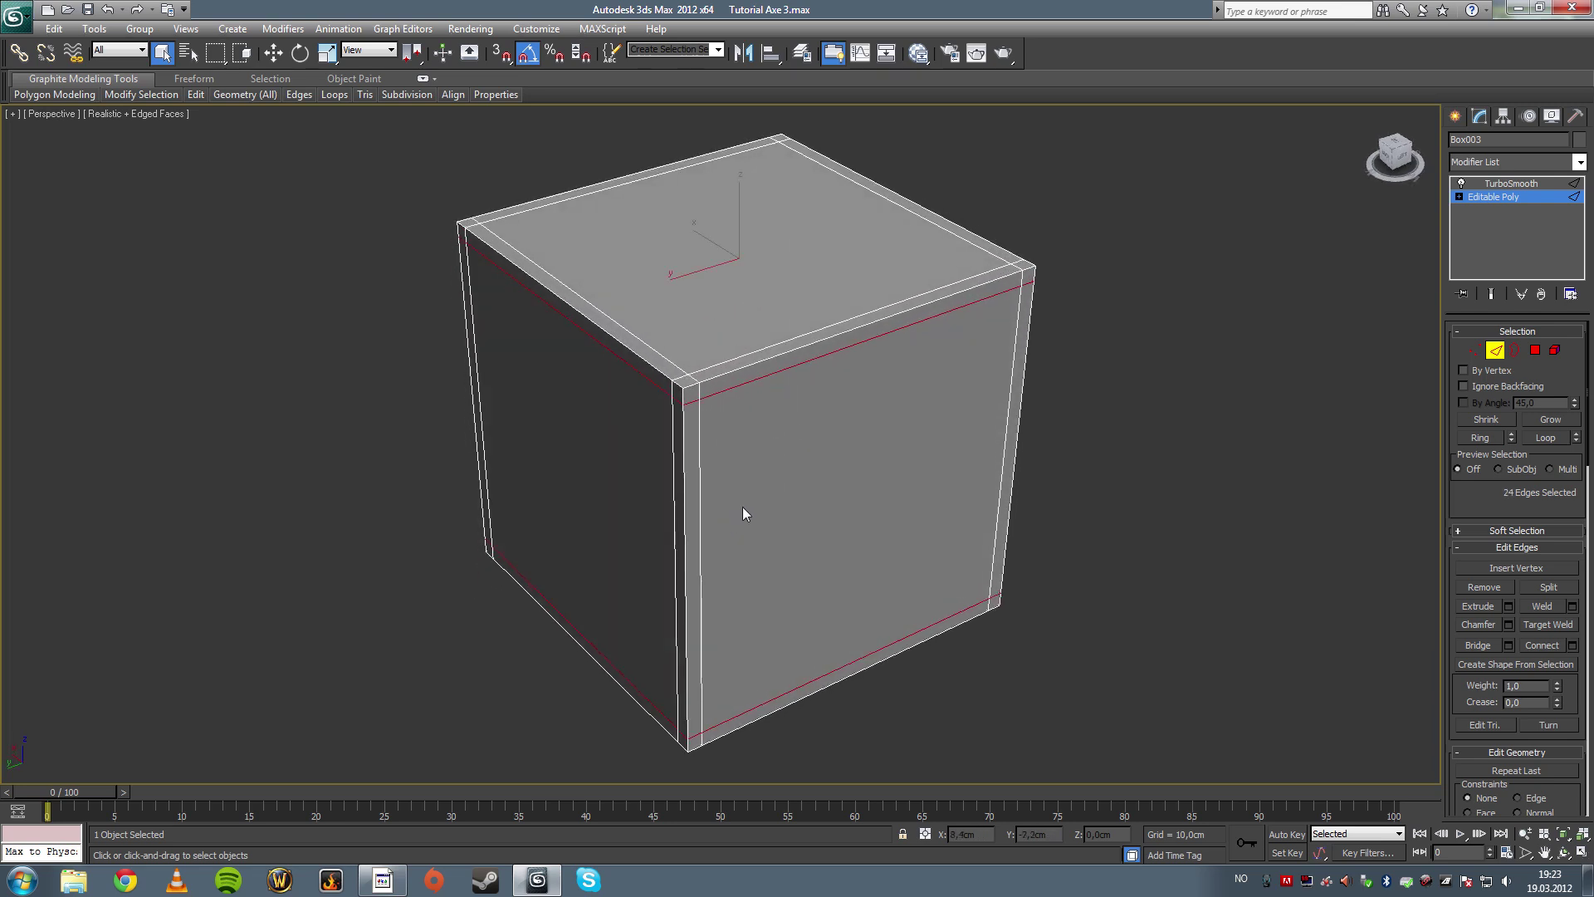
Step: Clear the edge selection and examine the support edges around all sides of the cube
click(1001, 348)
click(935, 298)
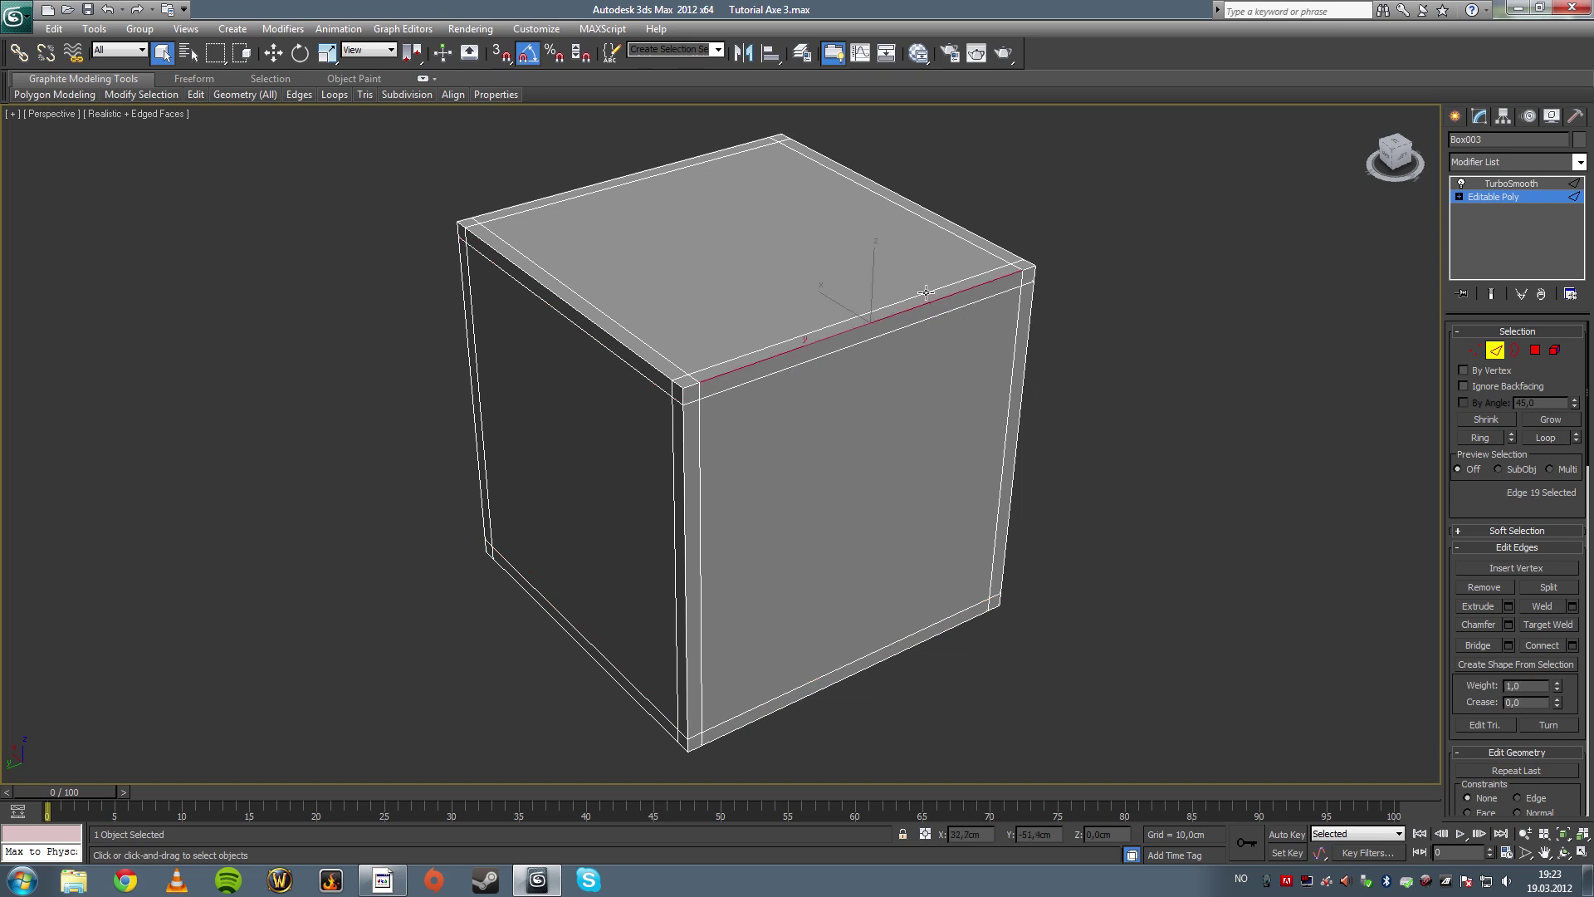
click(928, 298)
click(1096, 373)
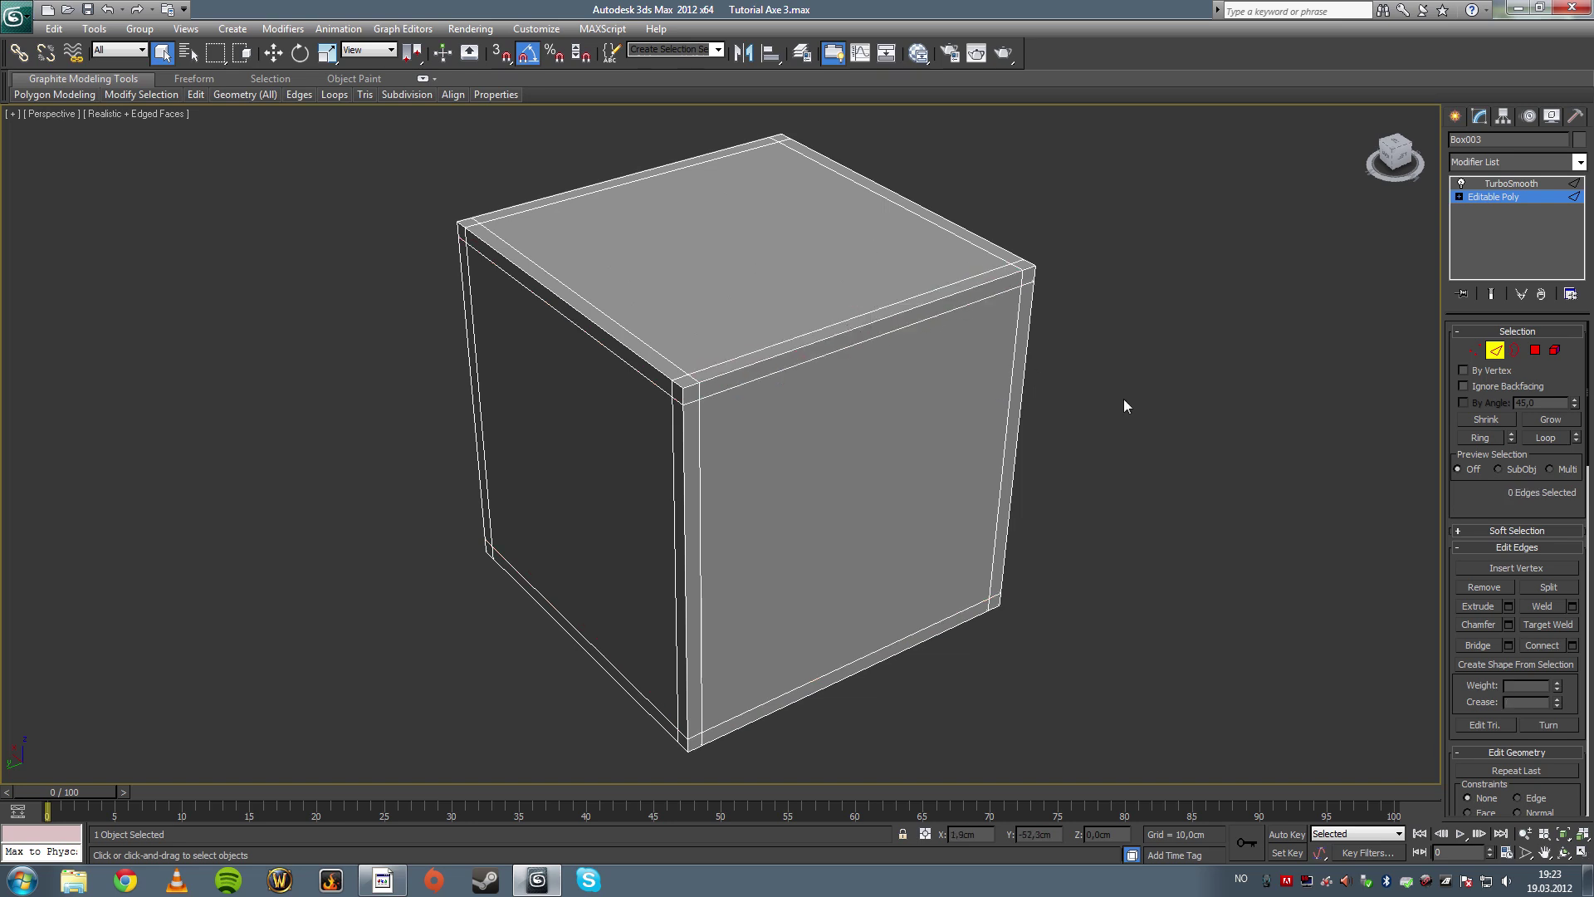
alt+middle_drag(1123, 398, 1129, 375)
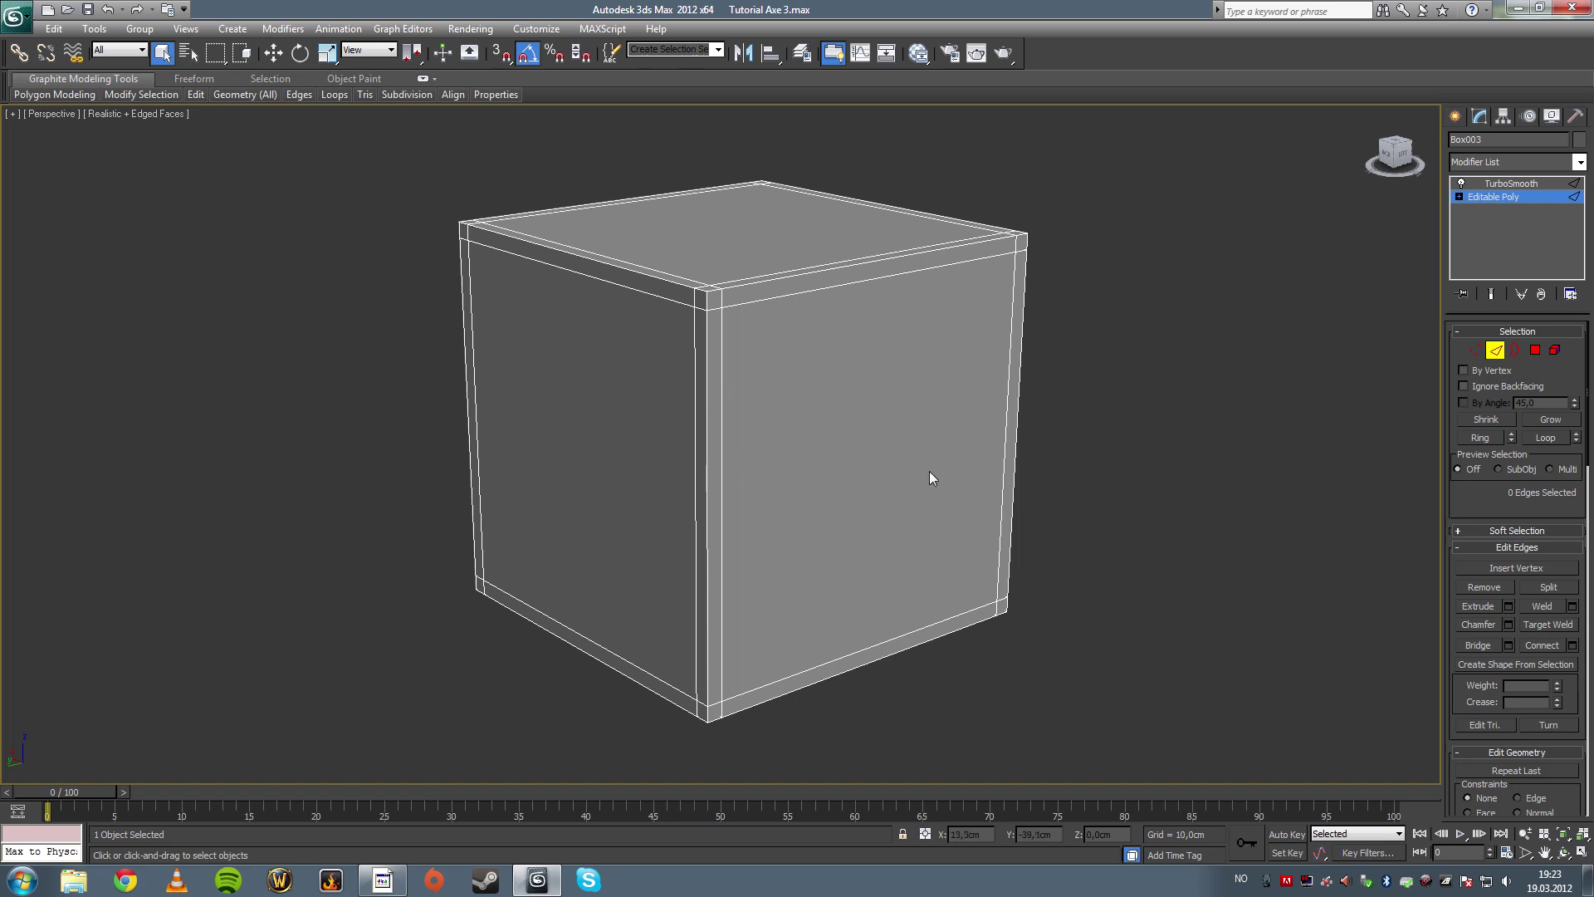
drag(1473, 376, 1461, 382)
alt+middle_drag(840, 448, 878, 456)
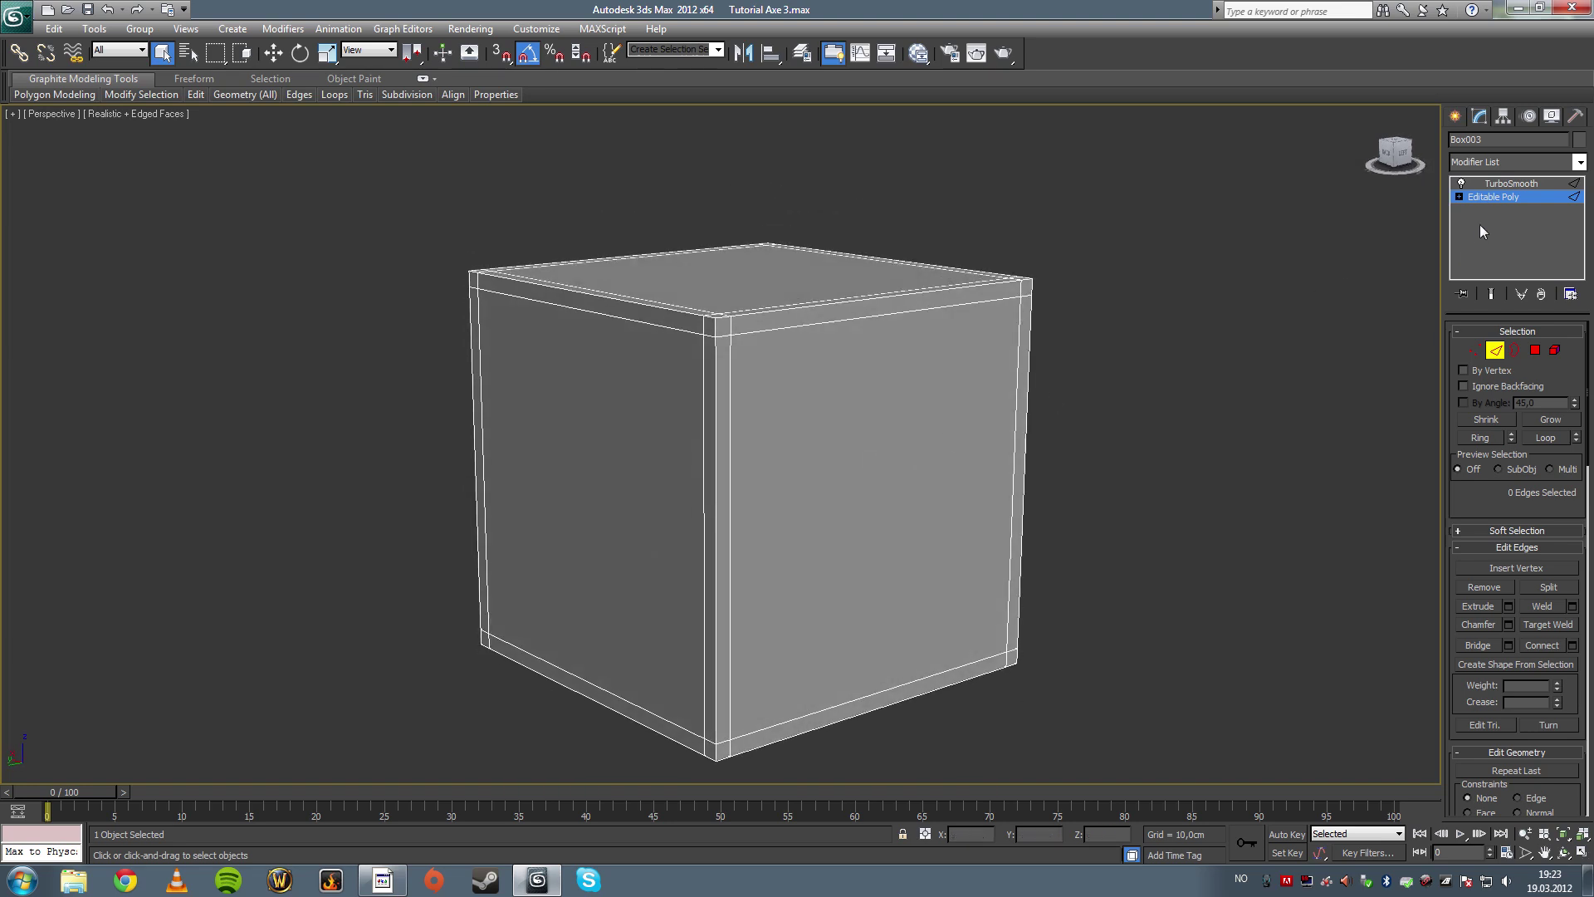
Step: Compare the smoothed cube without edged faces at the TurboSmooth level with the edged Editable Poly cage
click(1510, 184)
key(F4)
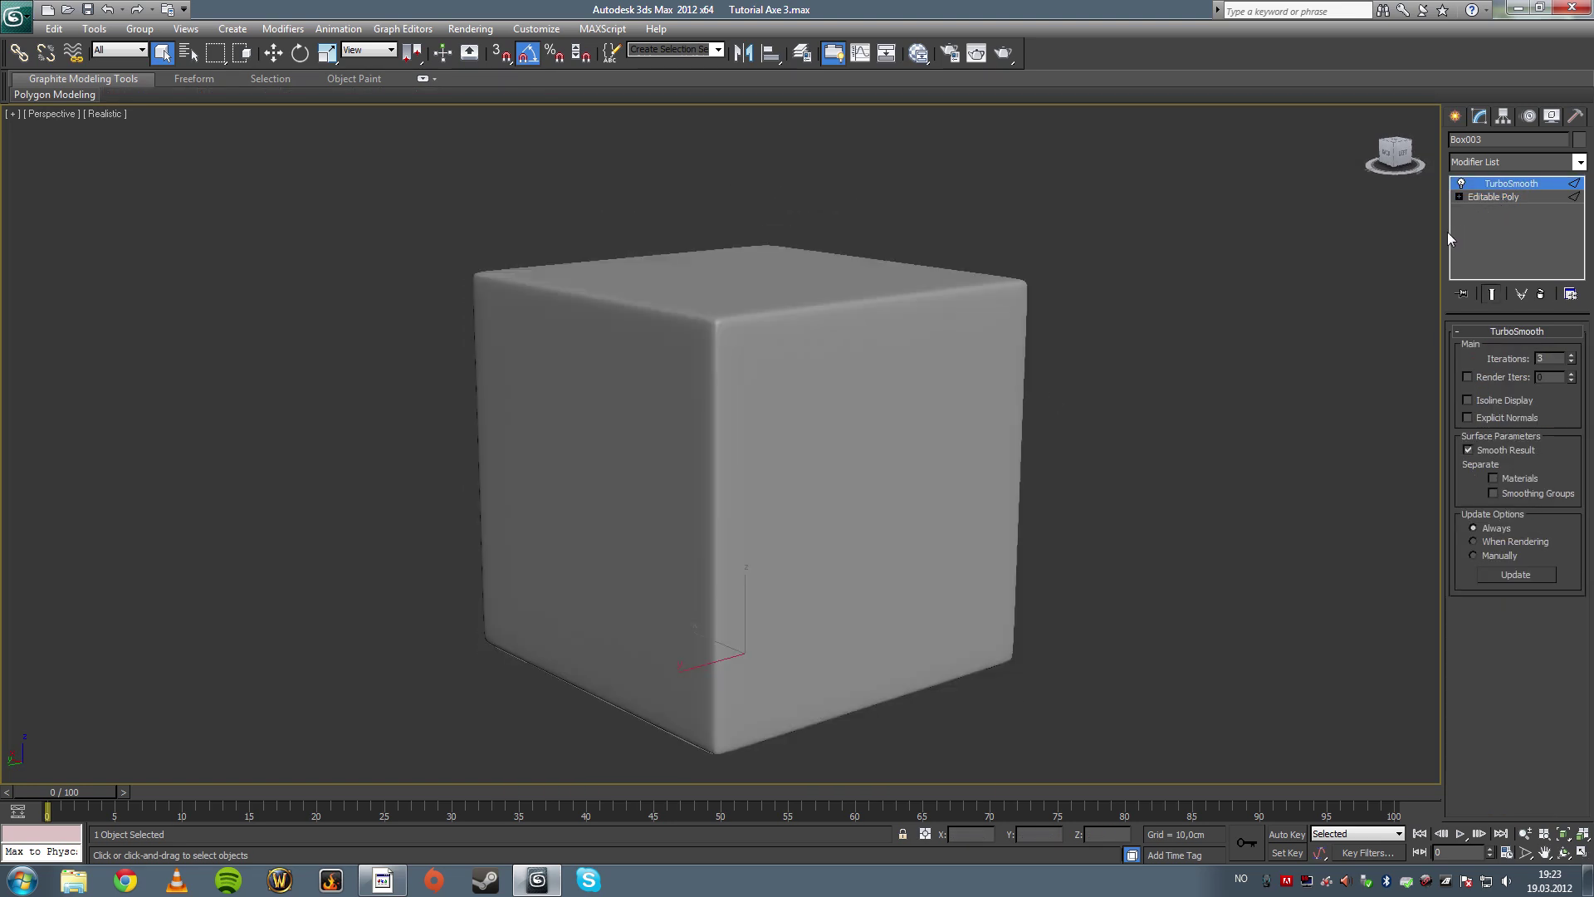
key(F4)
click(1494, 197)
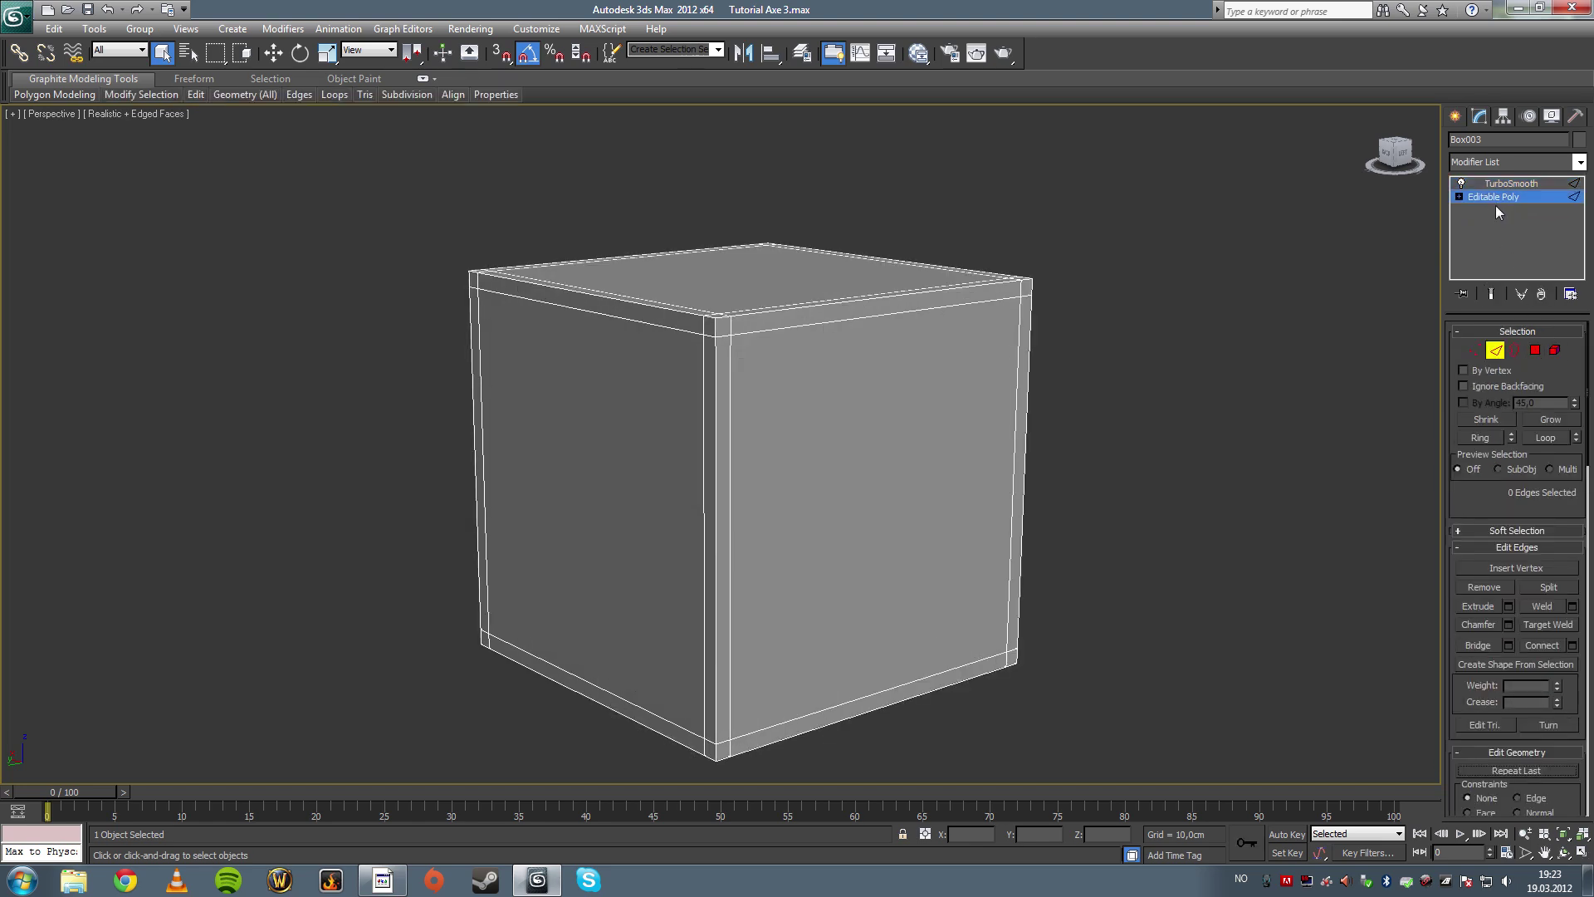
Step: Turn on TurboSmooth's Isoline Display, set the iterations to 4, and hide the edged faces to view the cube
click(1510, 184)
click(1467, 401)
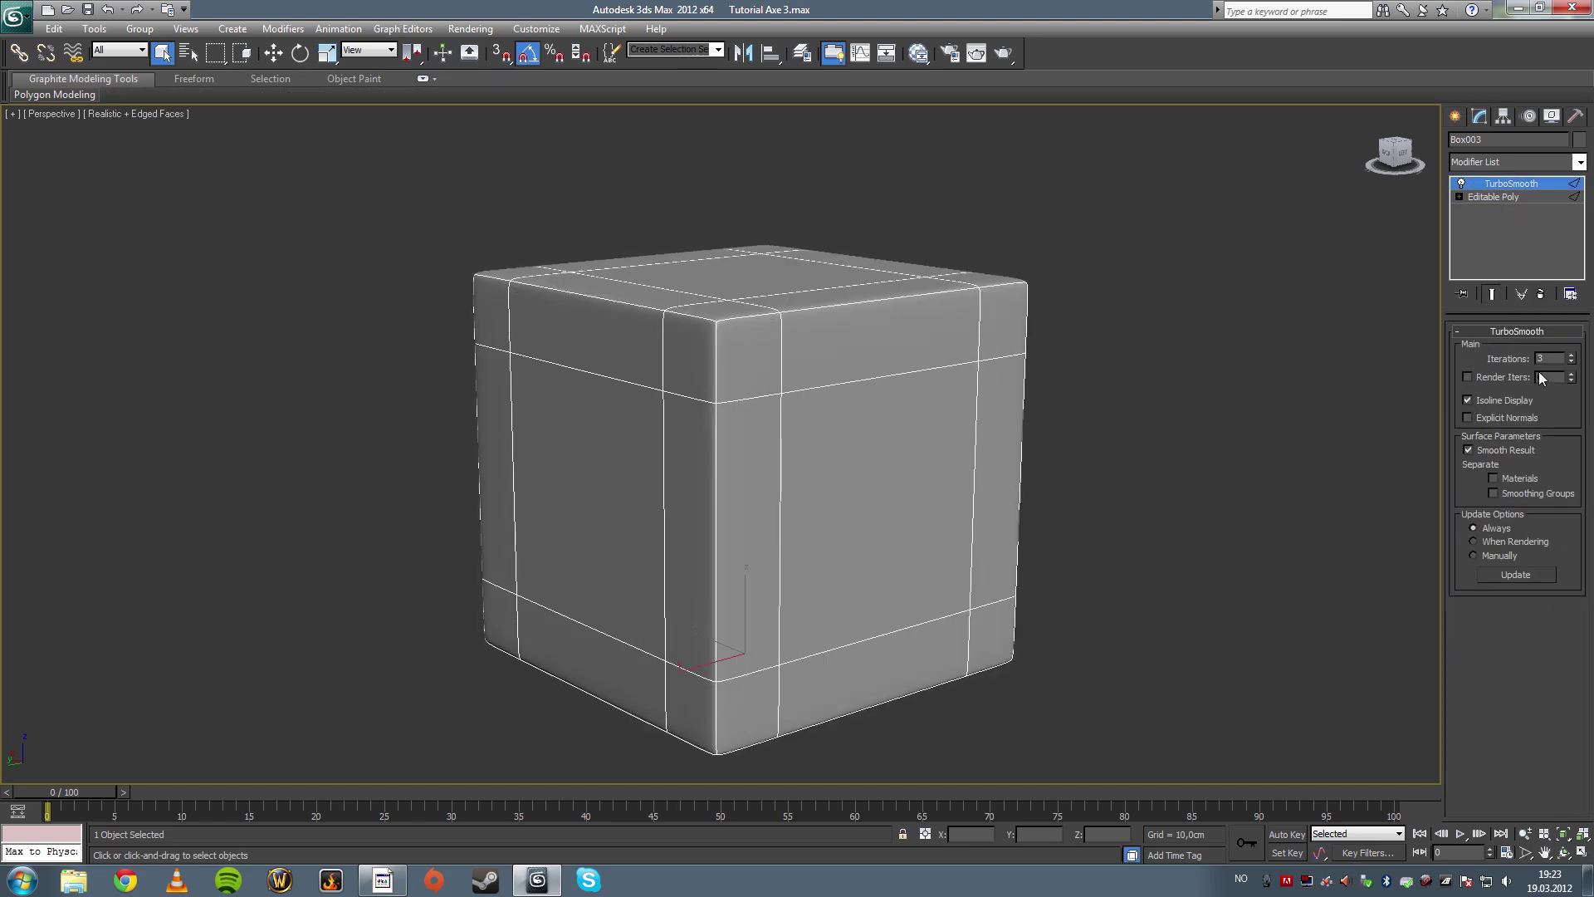
click(1571, 356)
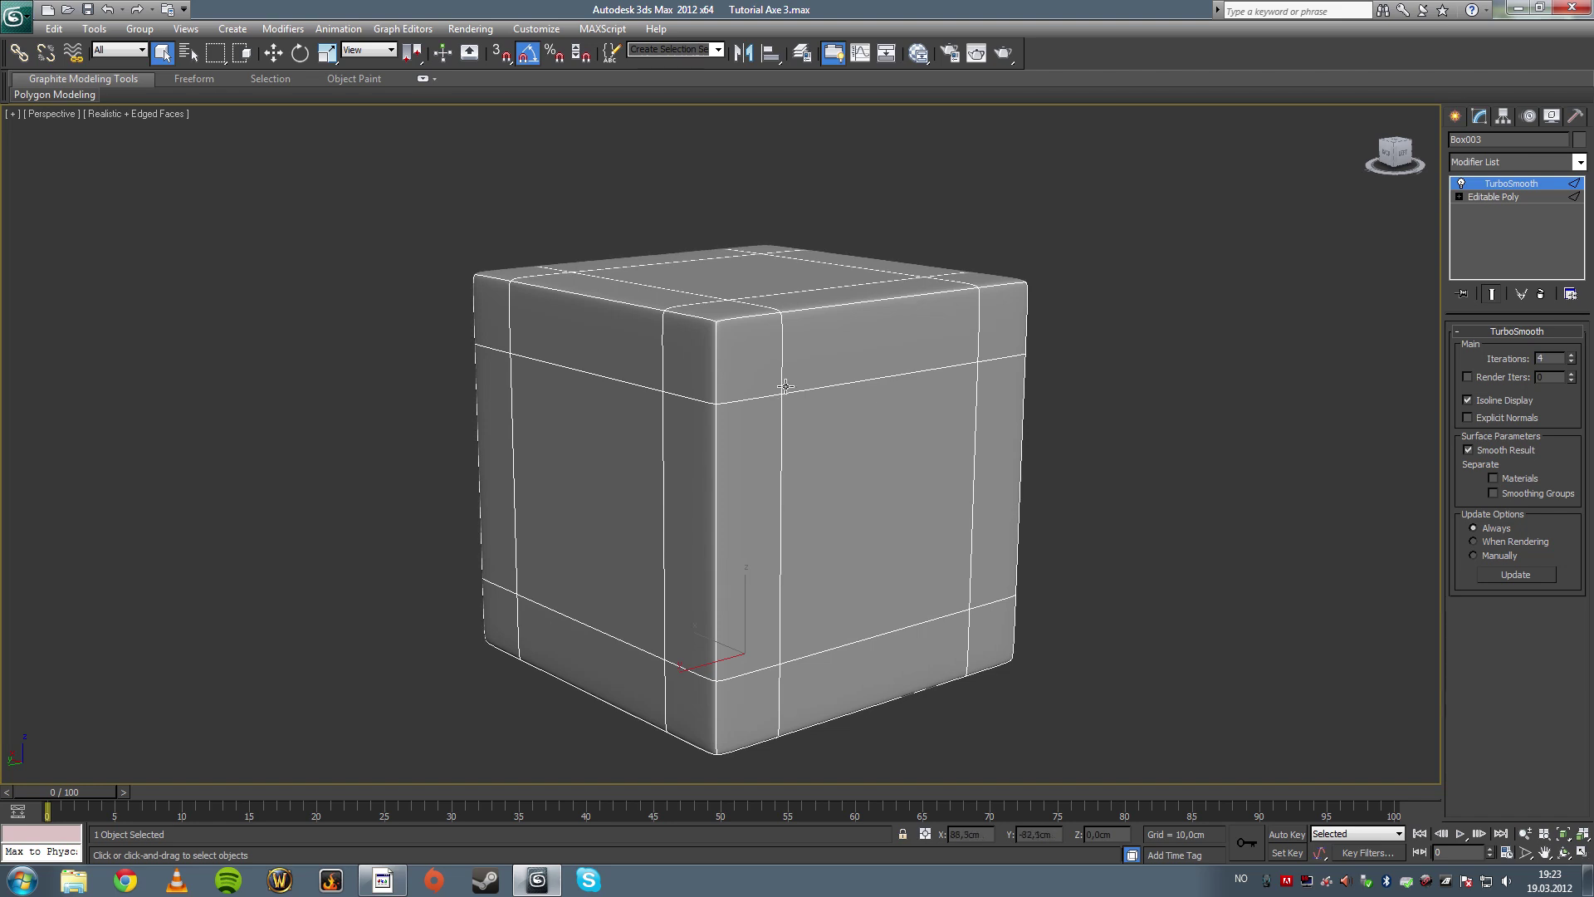
key(F4)
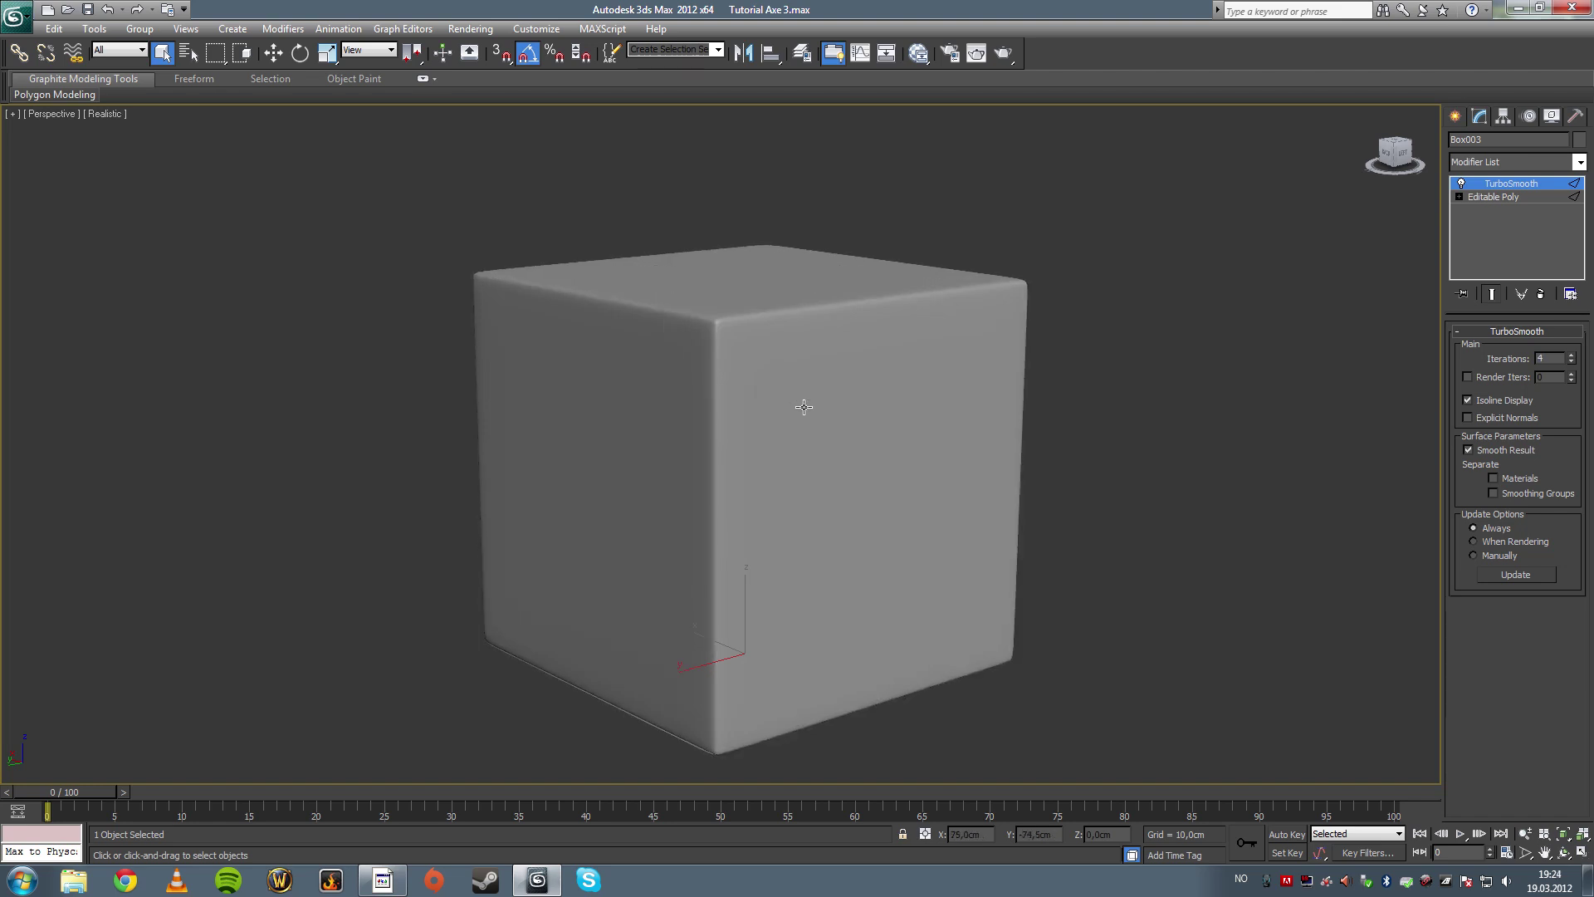
alt+middle_drag(804, 407, 777, 439)
Step: Create a Standard material in the Slate Material Editor with a Specular Level of 89 and a Glossiness of 29
key(m)
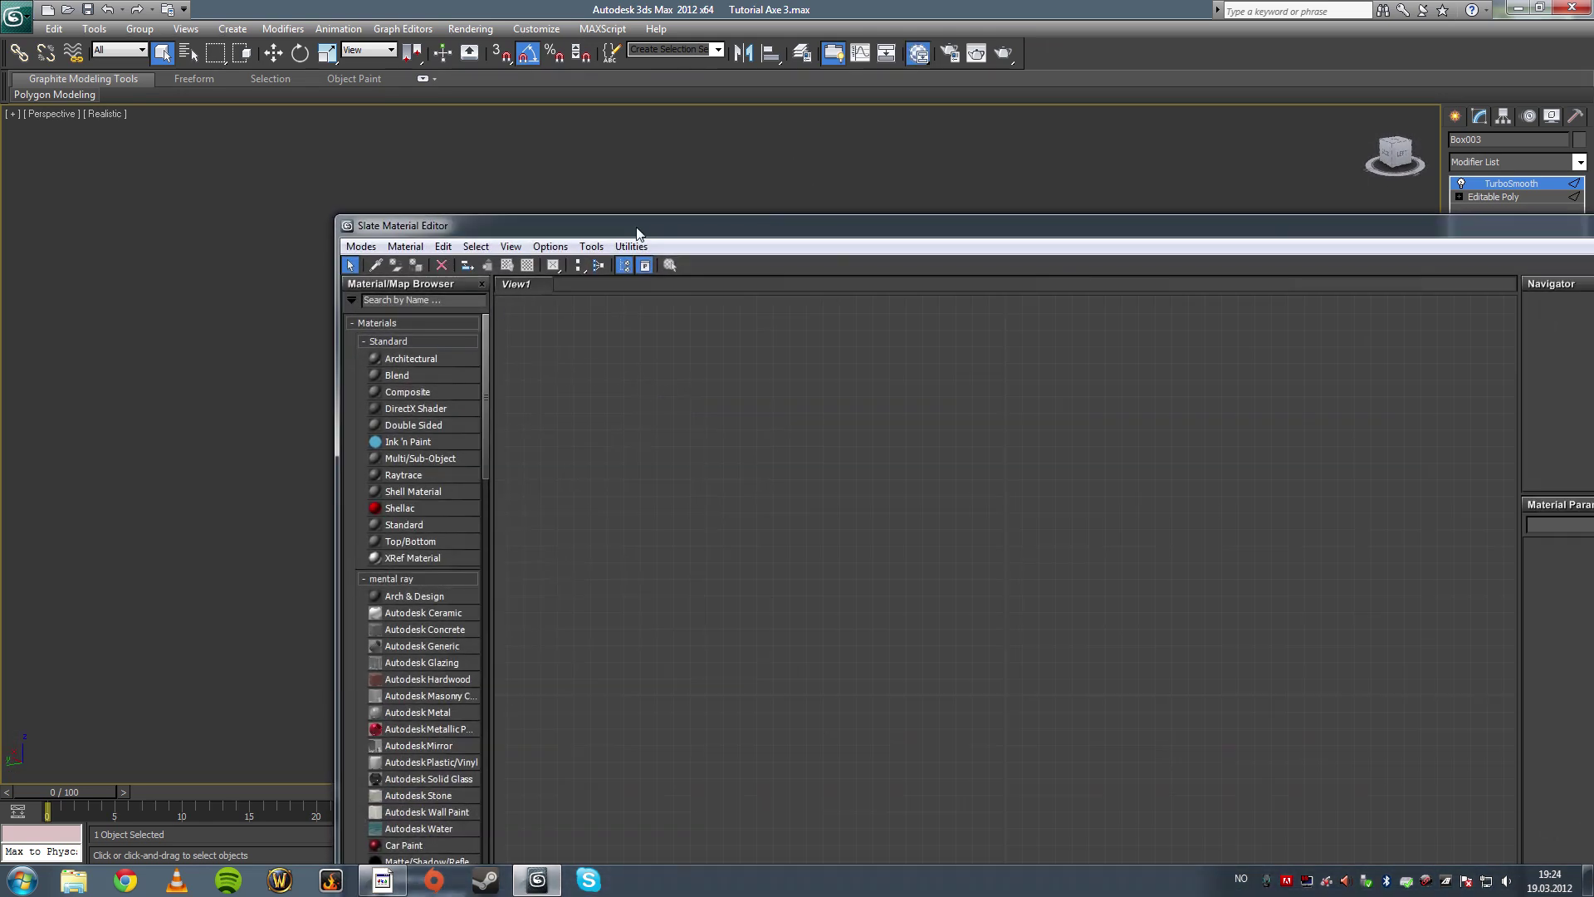
drag(640, 235, 327, 47)
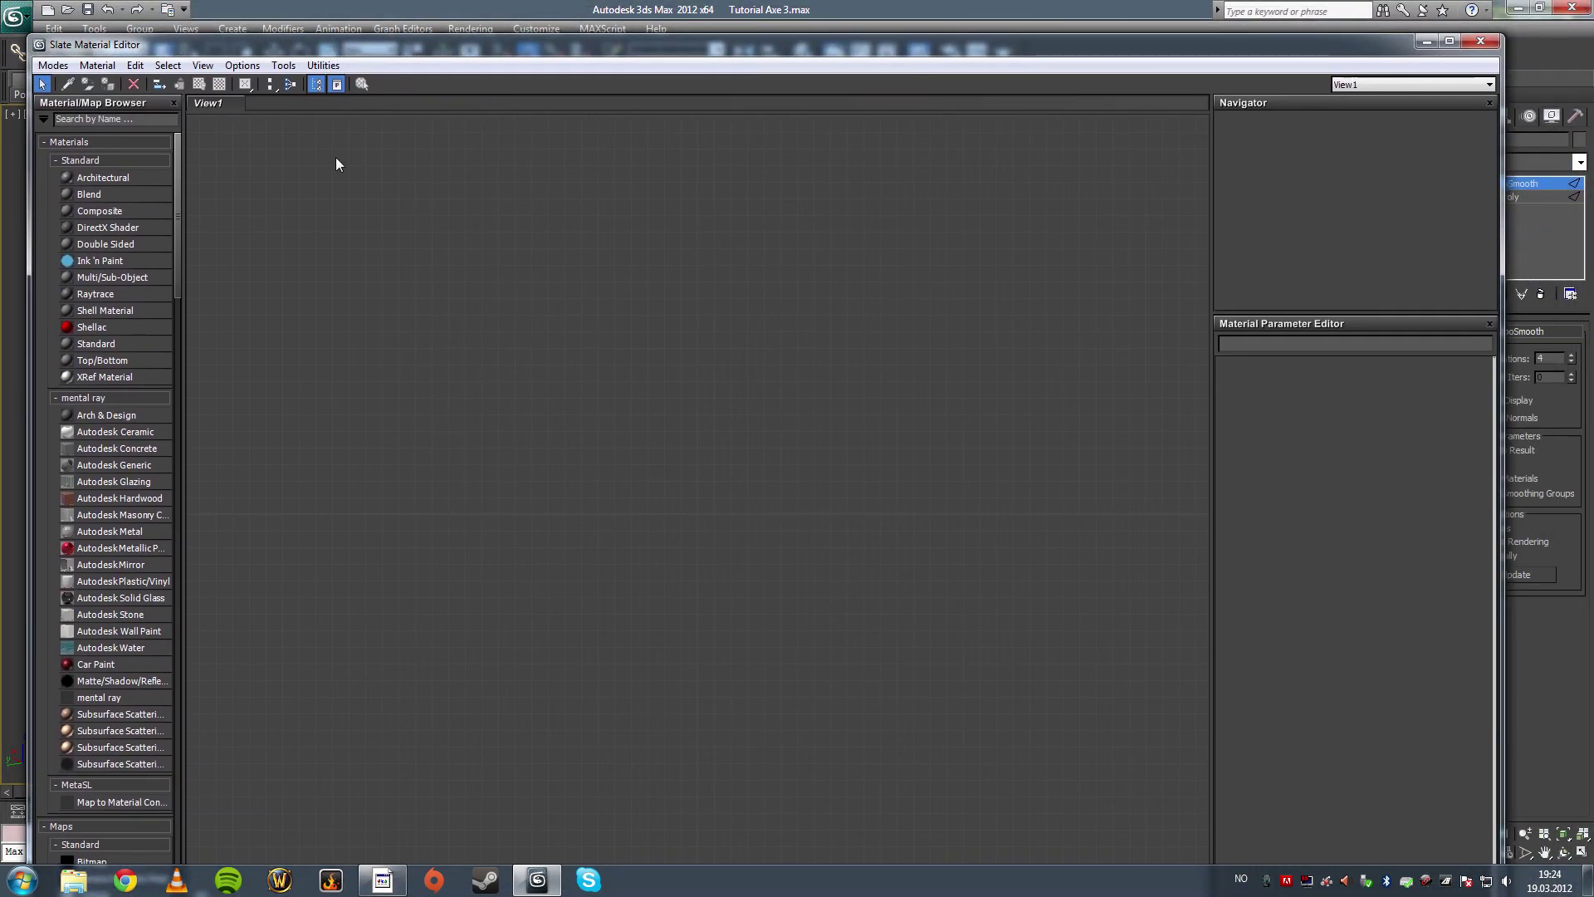
drag(103, 343, 506, 448)
double_click(478, 458)
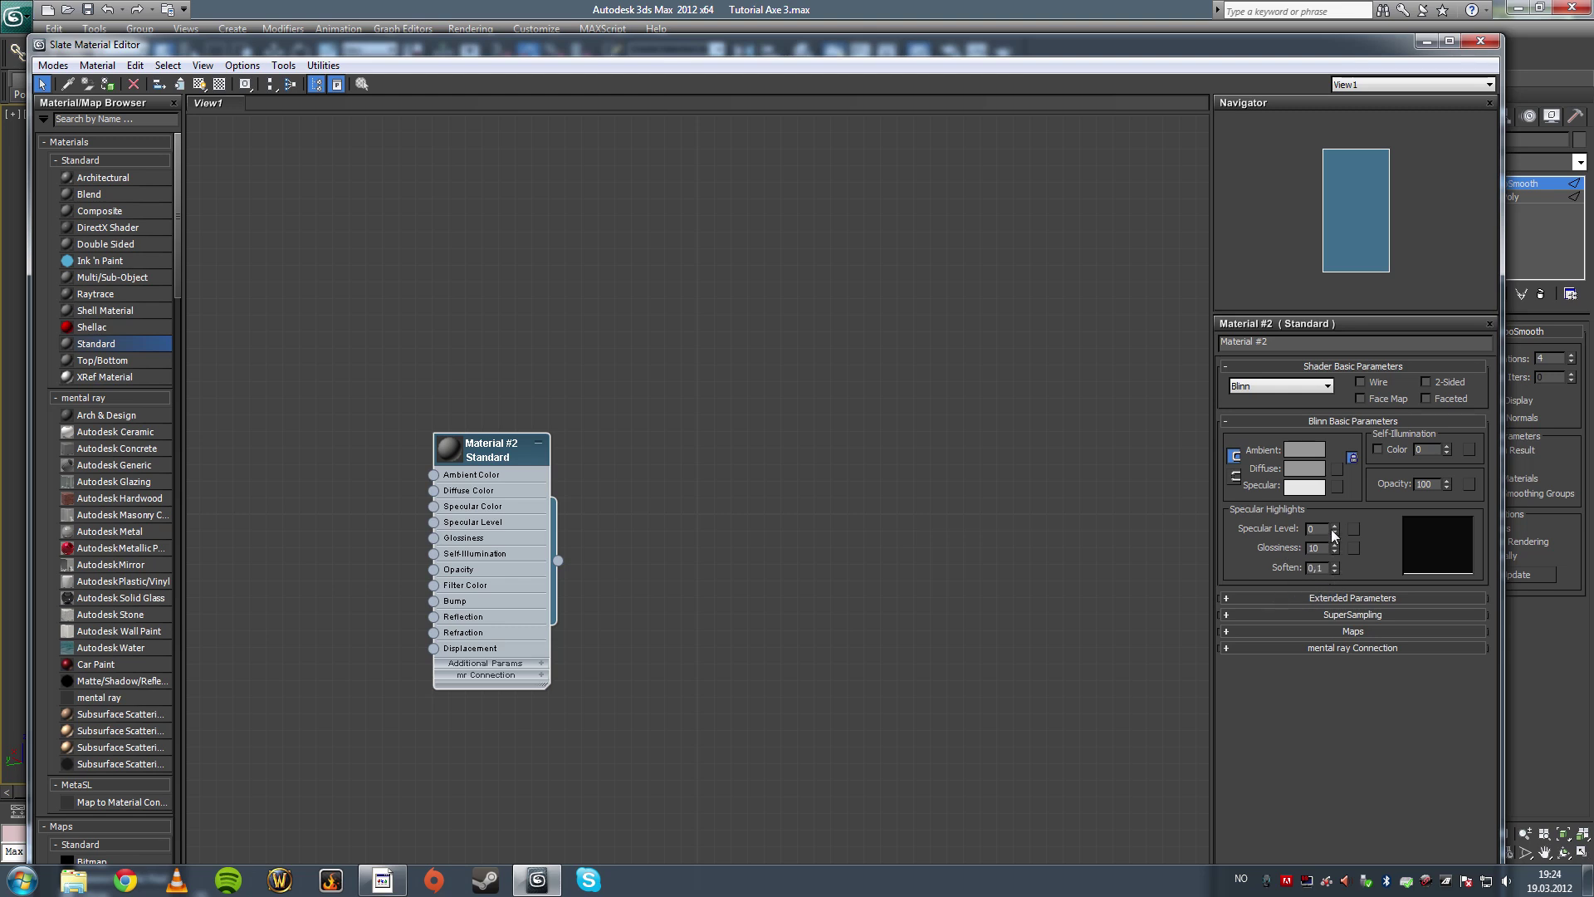
mouse_move(1335, 530)
mouse_down()
mouse_move(1336, 548)
mouse_move(1333, 504)
mouse_up()
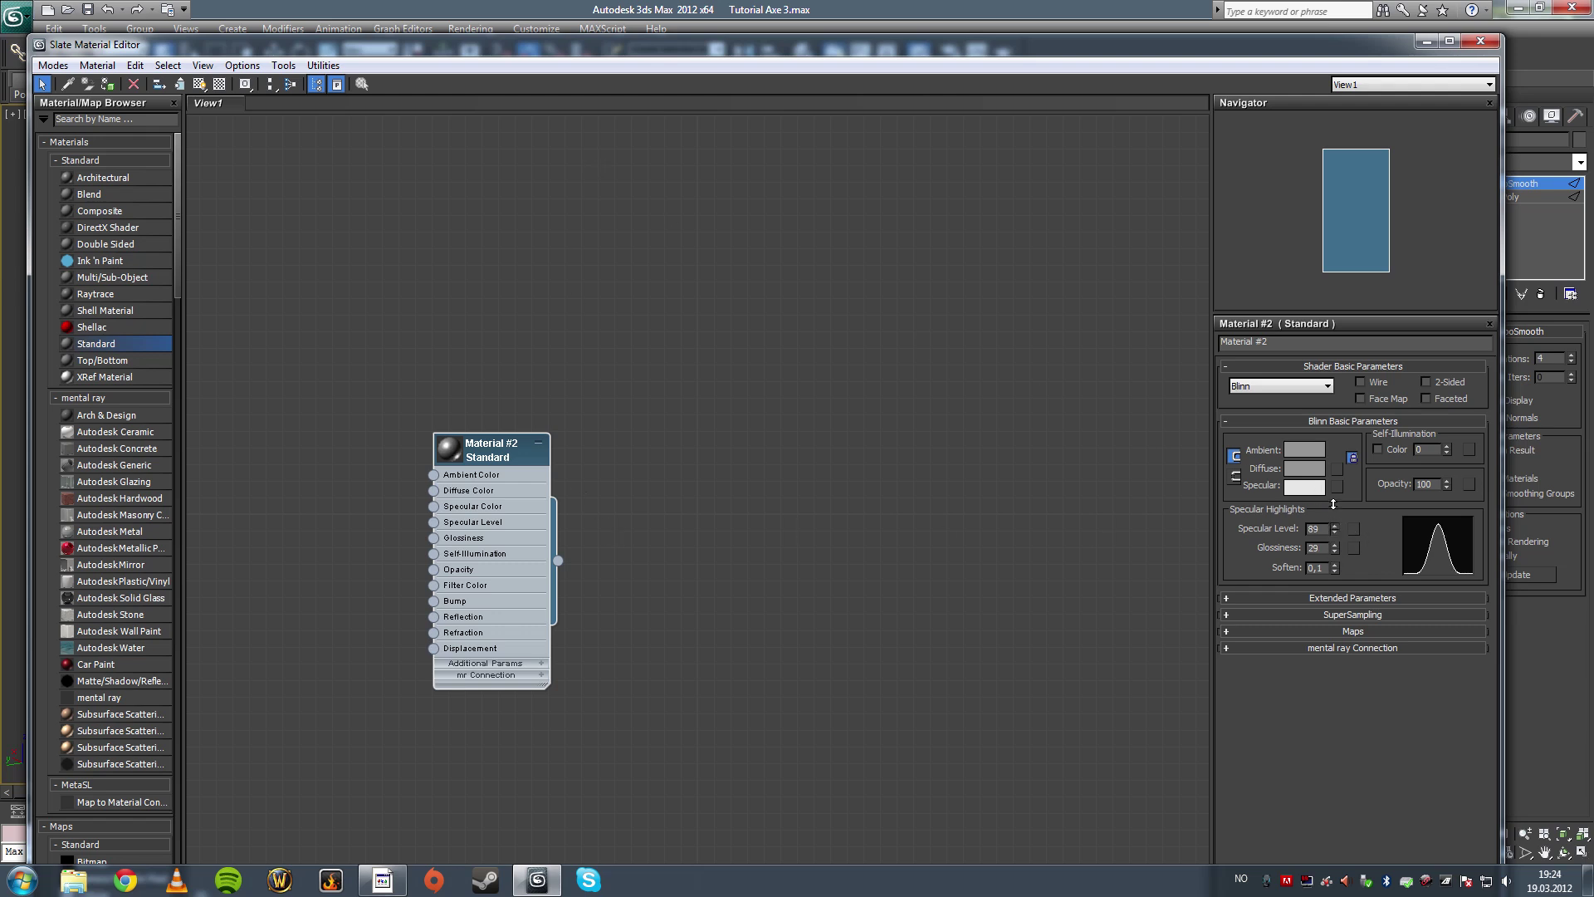
Step: Assign the new Standard material to the cube and close the Slate Material Editor
drag(868, 46, 1590, 274)
drag(1237, 428, 1037, 361)
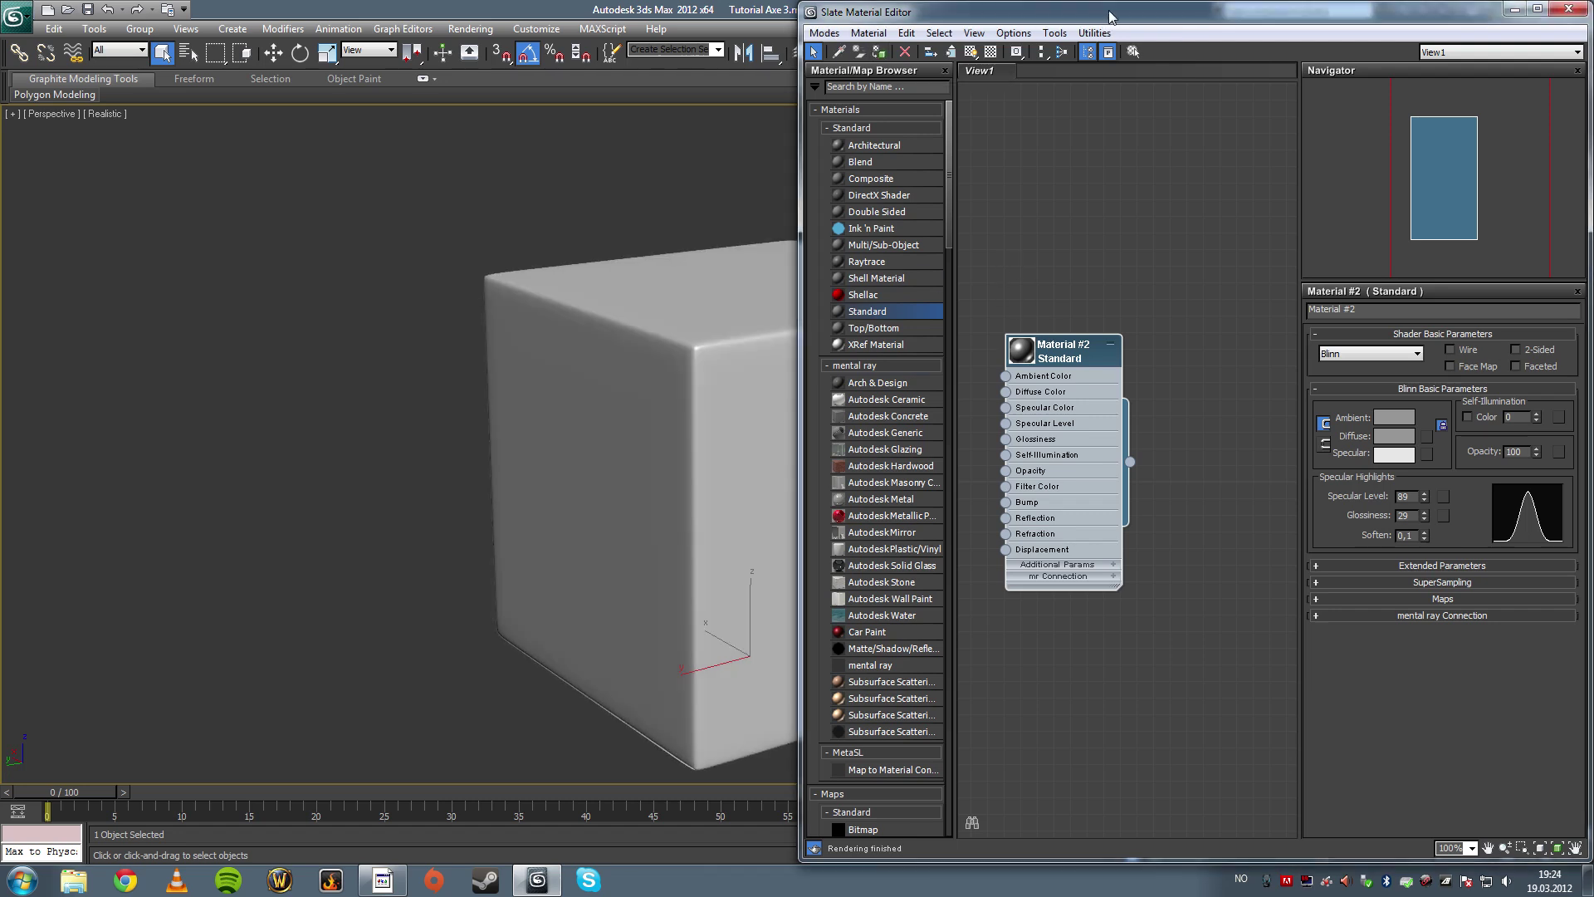
drag(1112, 17, 1278, 439)
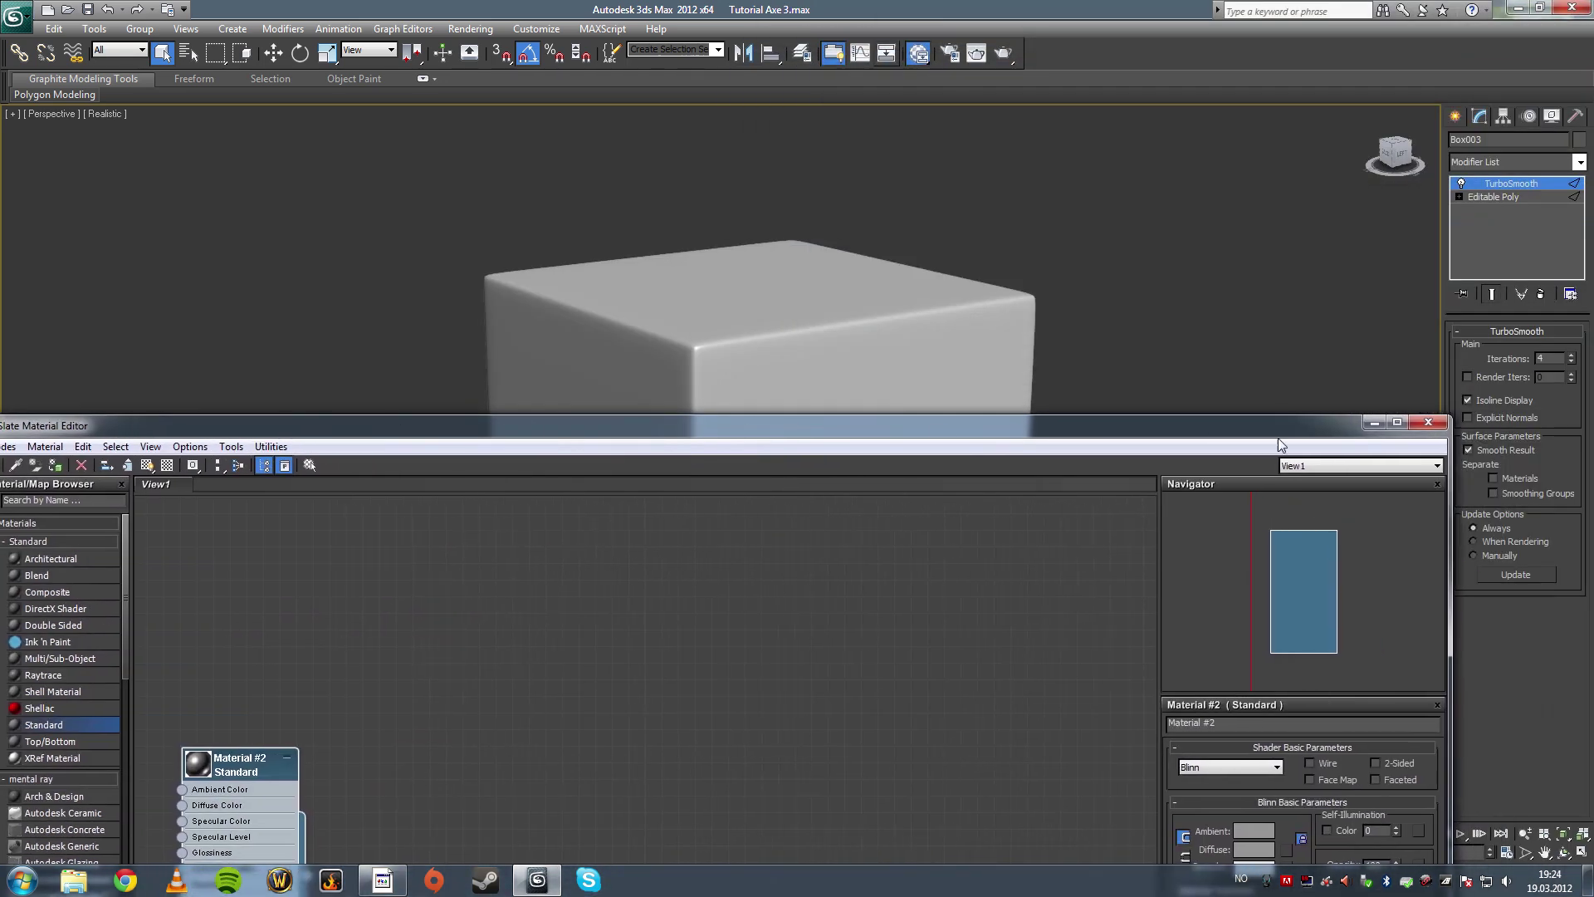
click(1422, 424)
Step: Orbit around the smoothed cube to examine the highlights along its rounded edges
click(1562, 853)
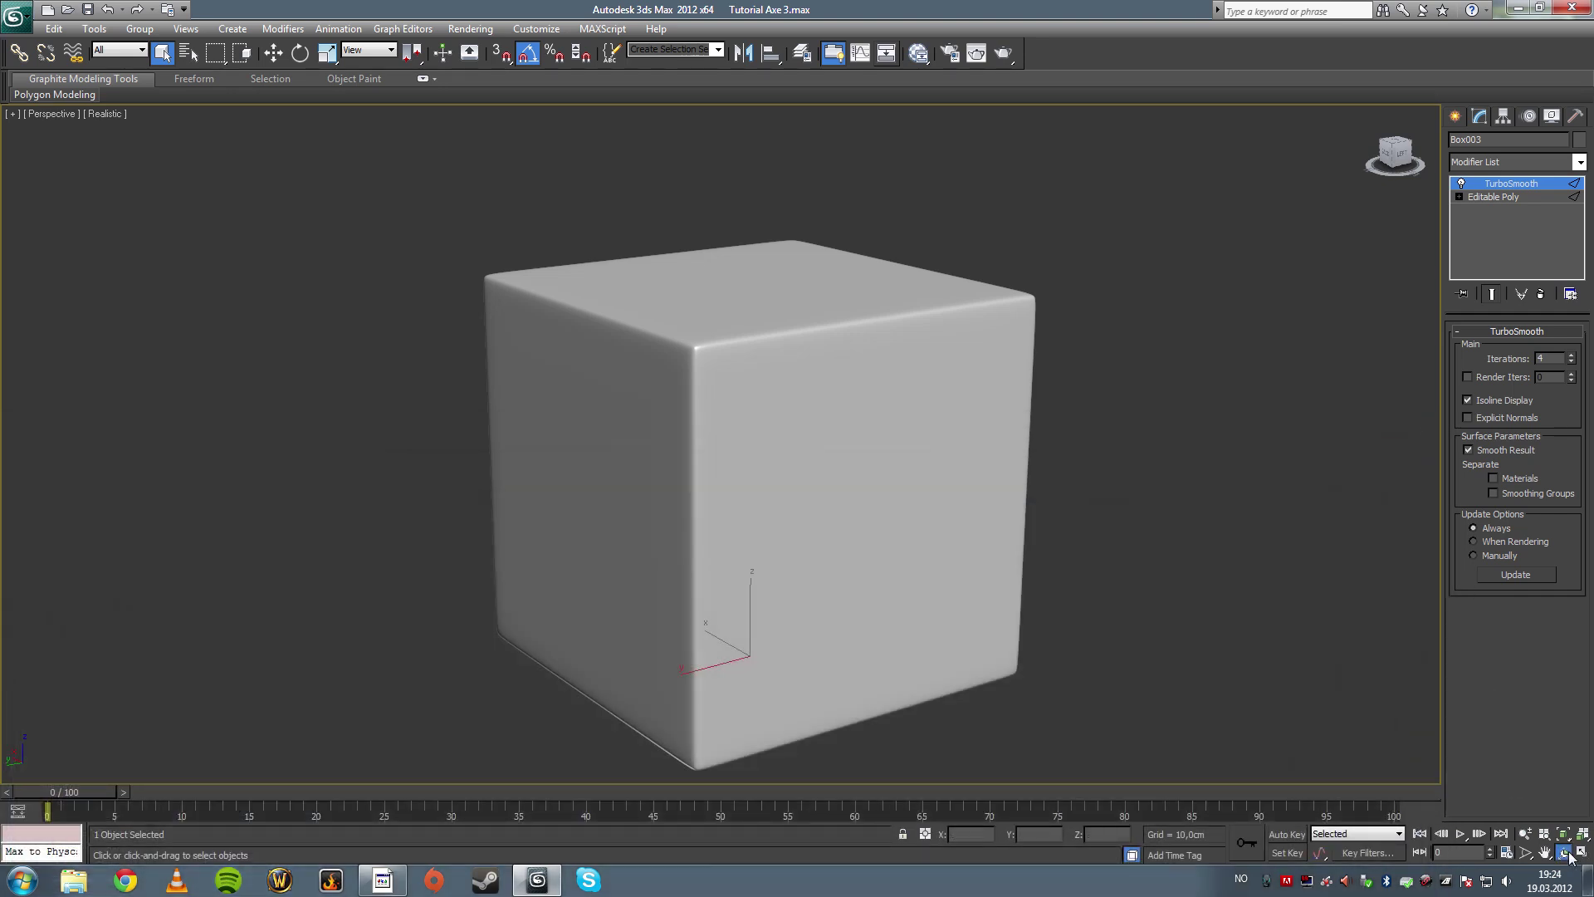
drag(585, 409, 559, 420)
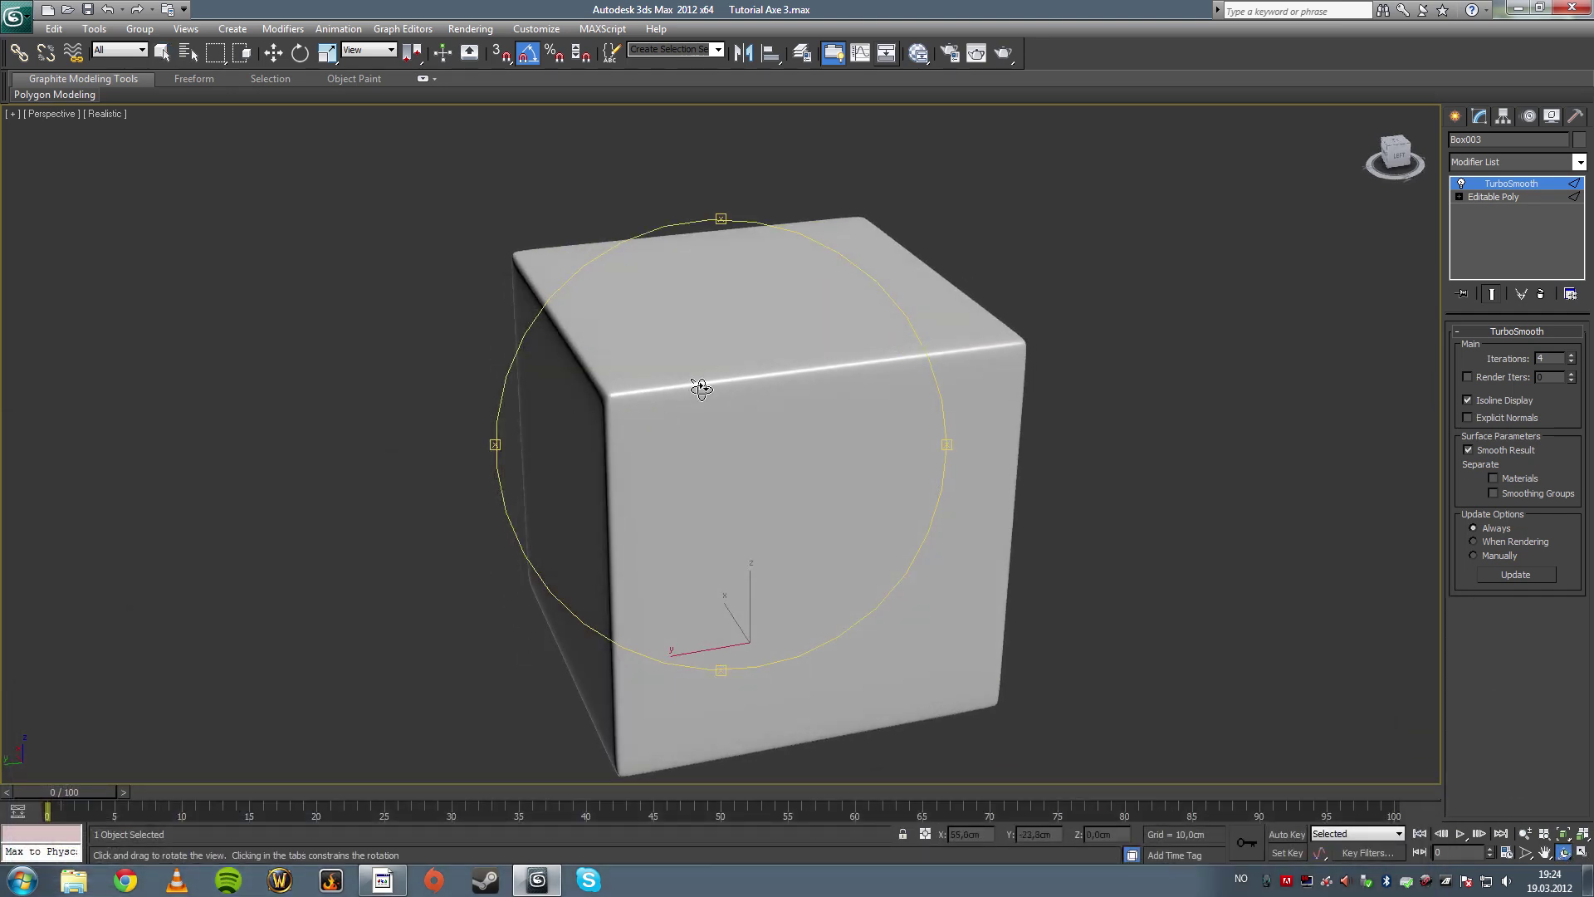
drag(701, 385, 729, 517)
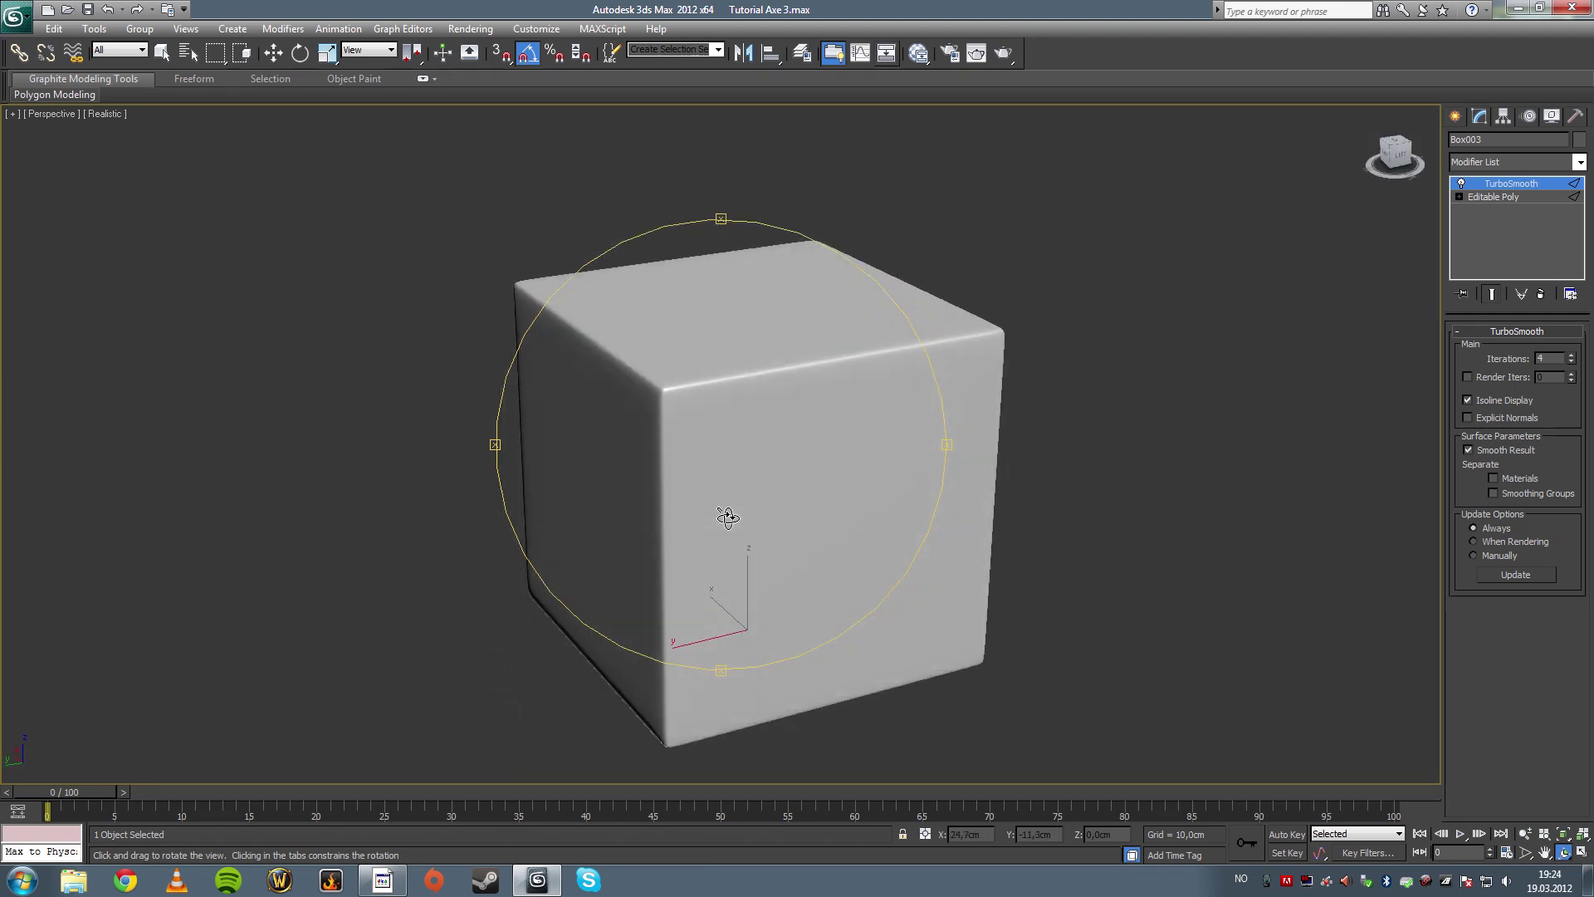
Step: Delete the TurboSmooth modifier from the cube and display its edged faces
right_click(1494, 189)
click(1489, 211)
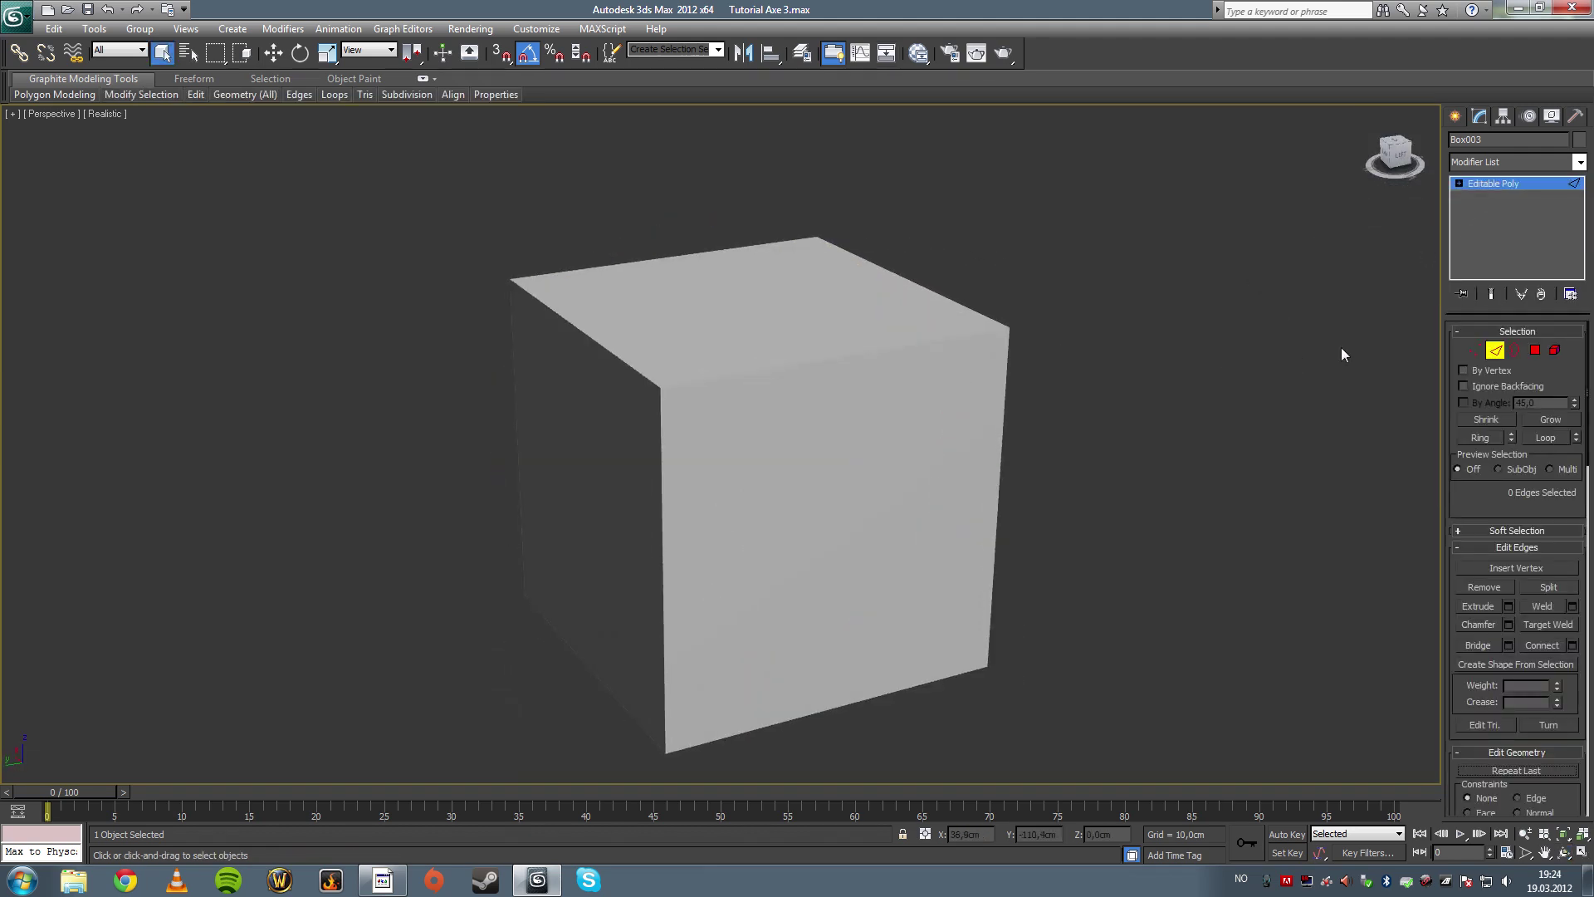
key(F4)
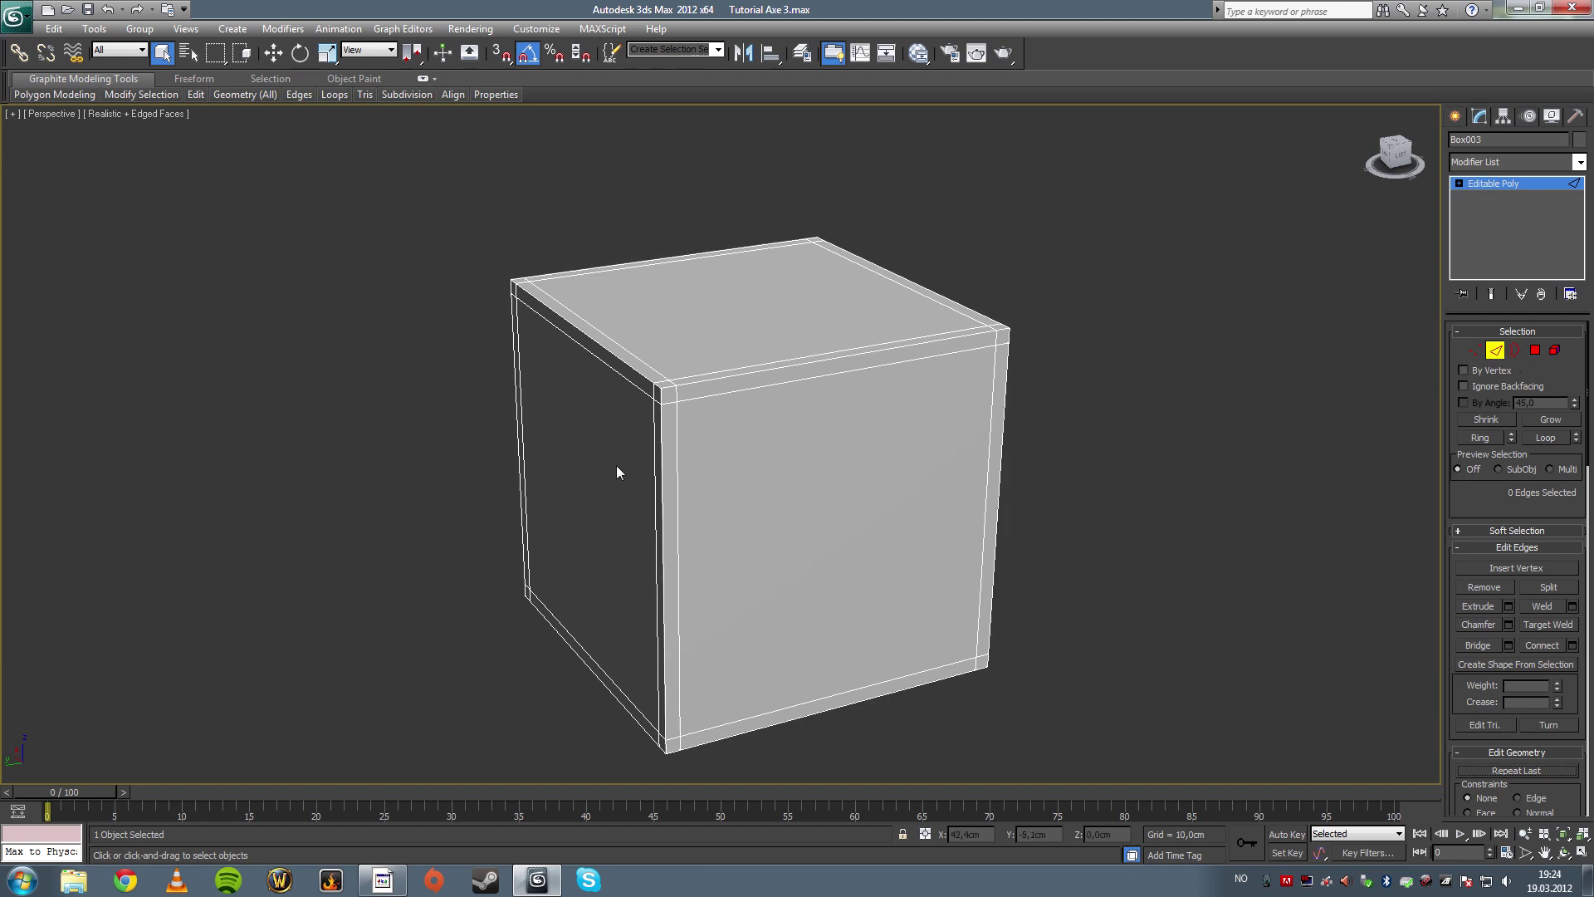
Step: Select all support edge loops beside the cube's edges, remove them together with their vertices, and check the remaining vertices
click(679, 446)
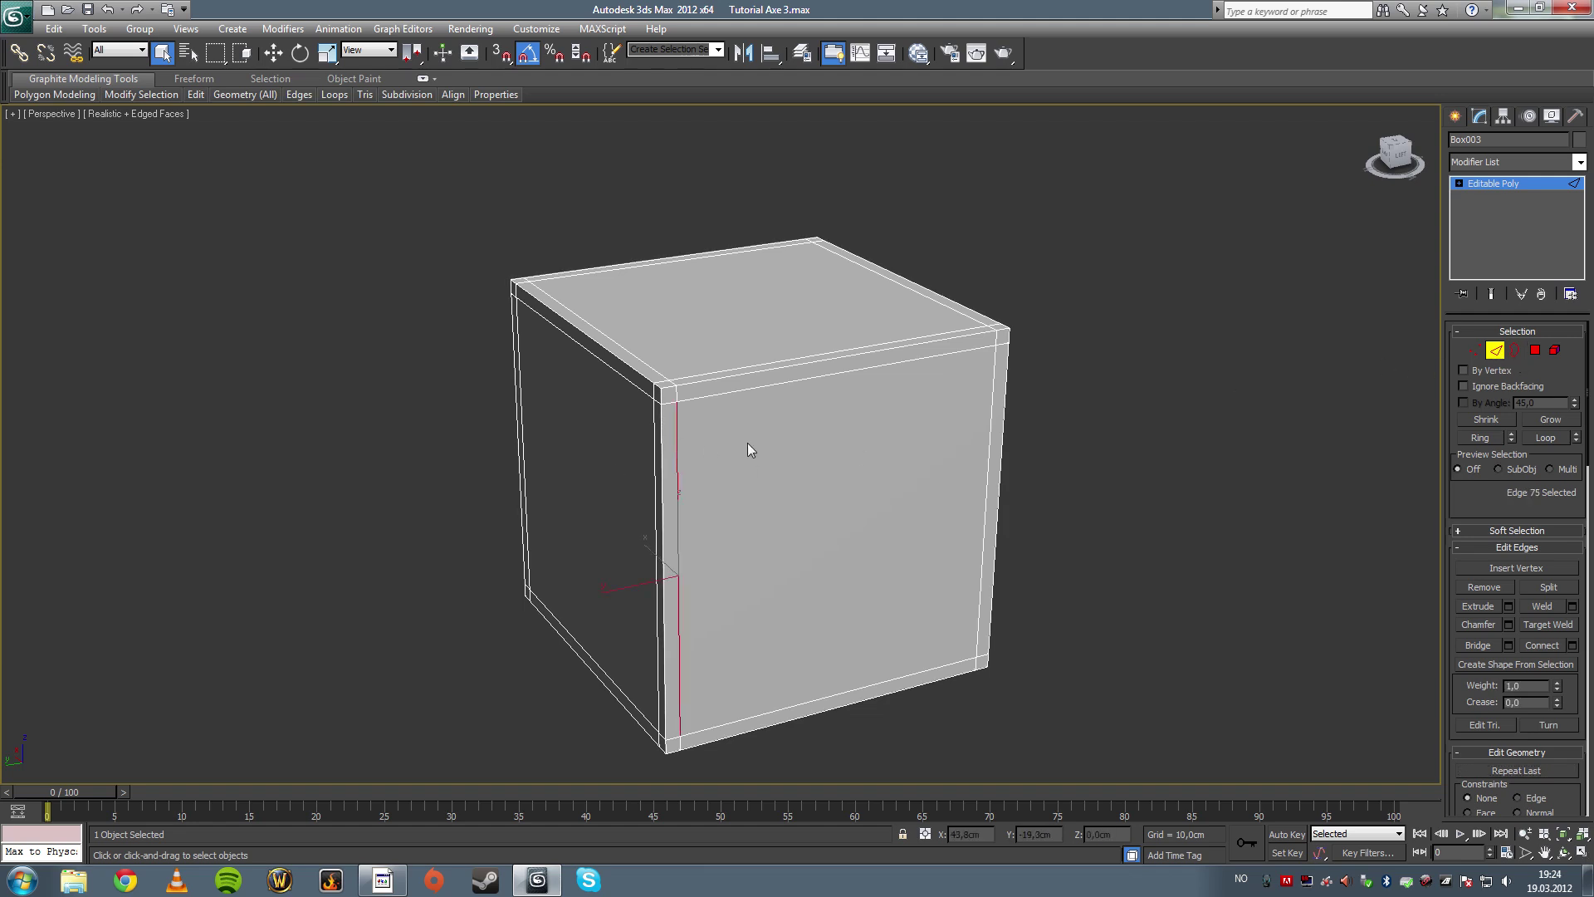
ctrl+click(988, 396)
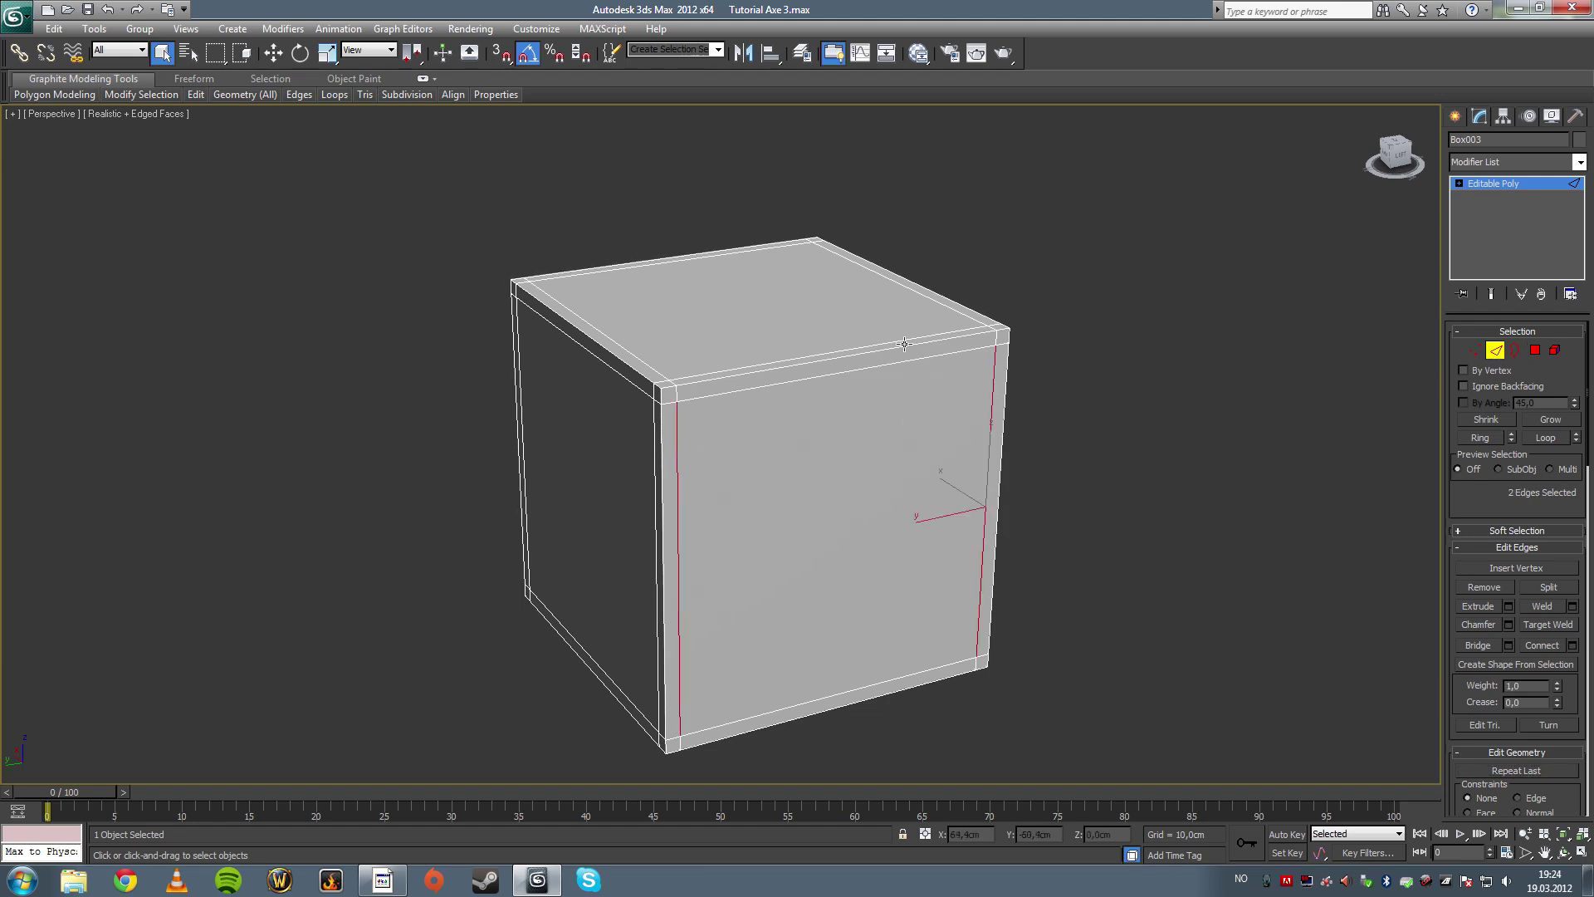
ctrl+click(649, 262)
click(1546, 438)
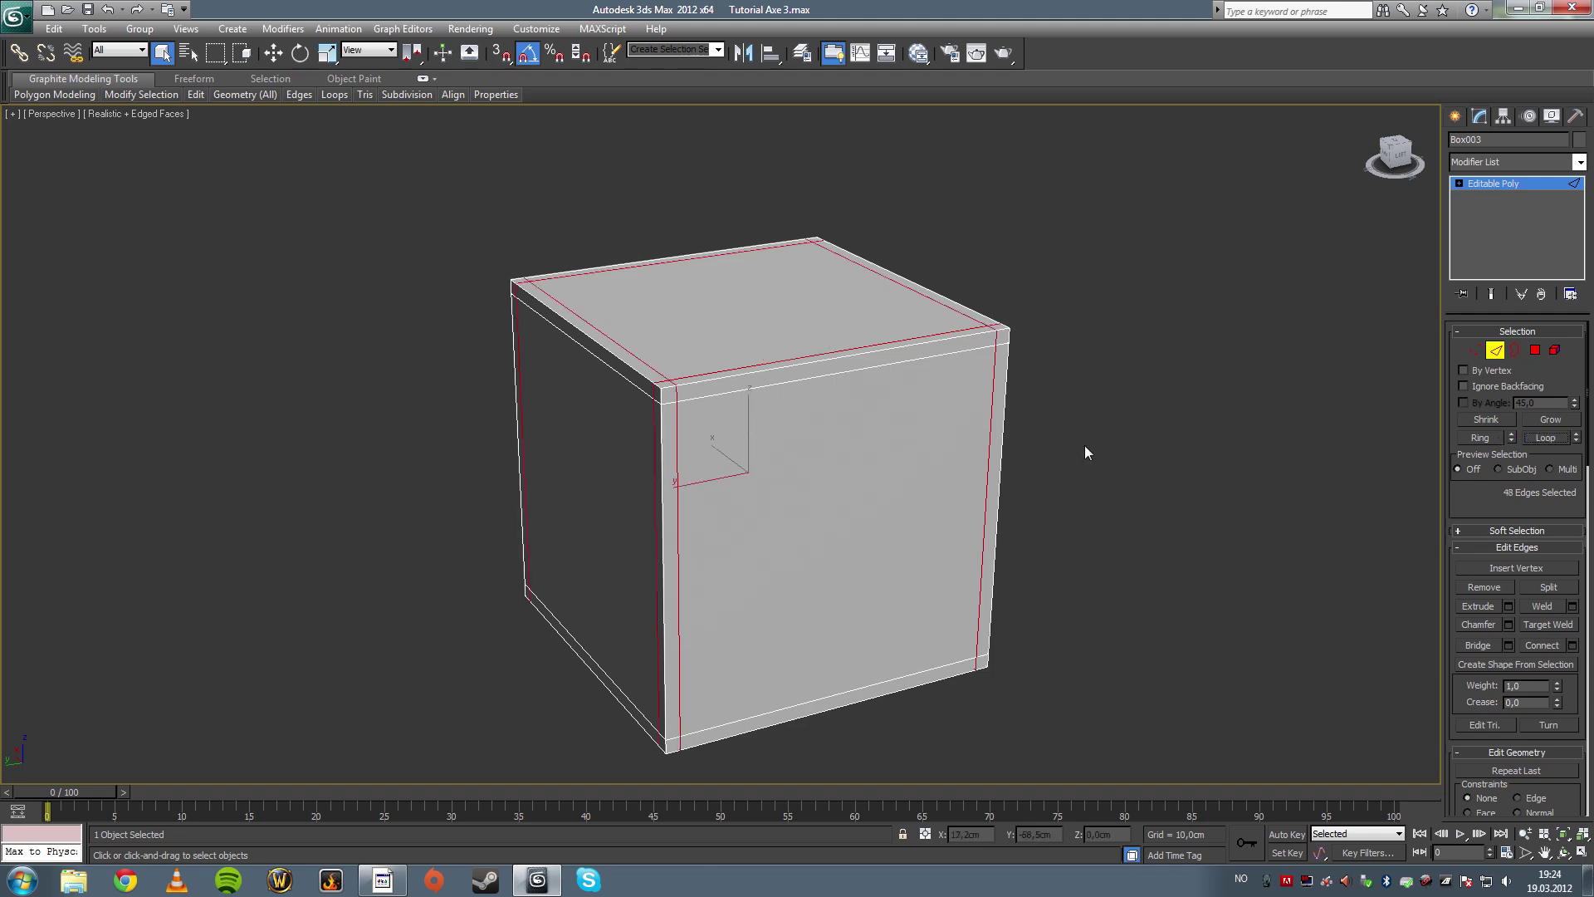
ctrl+click(712, 394)
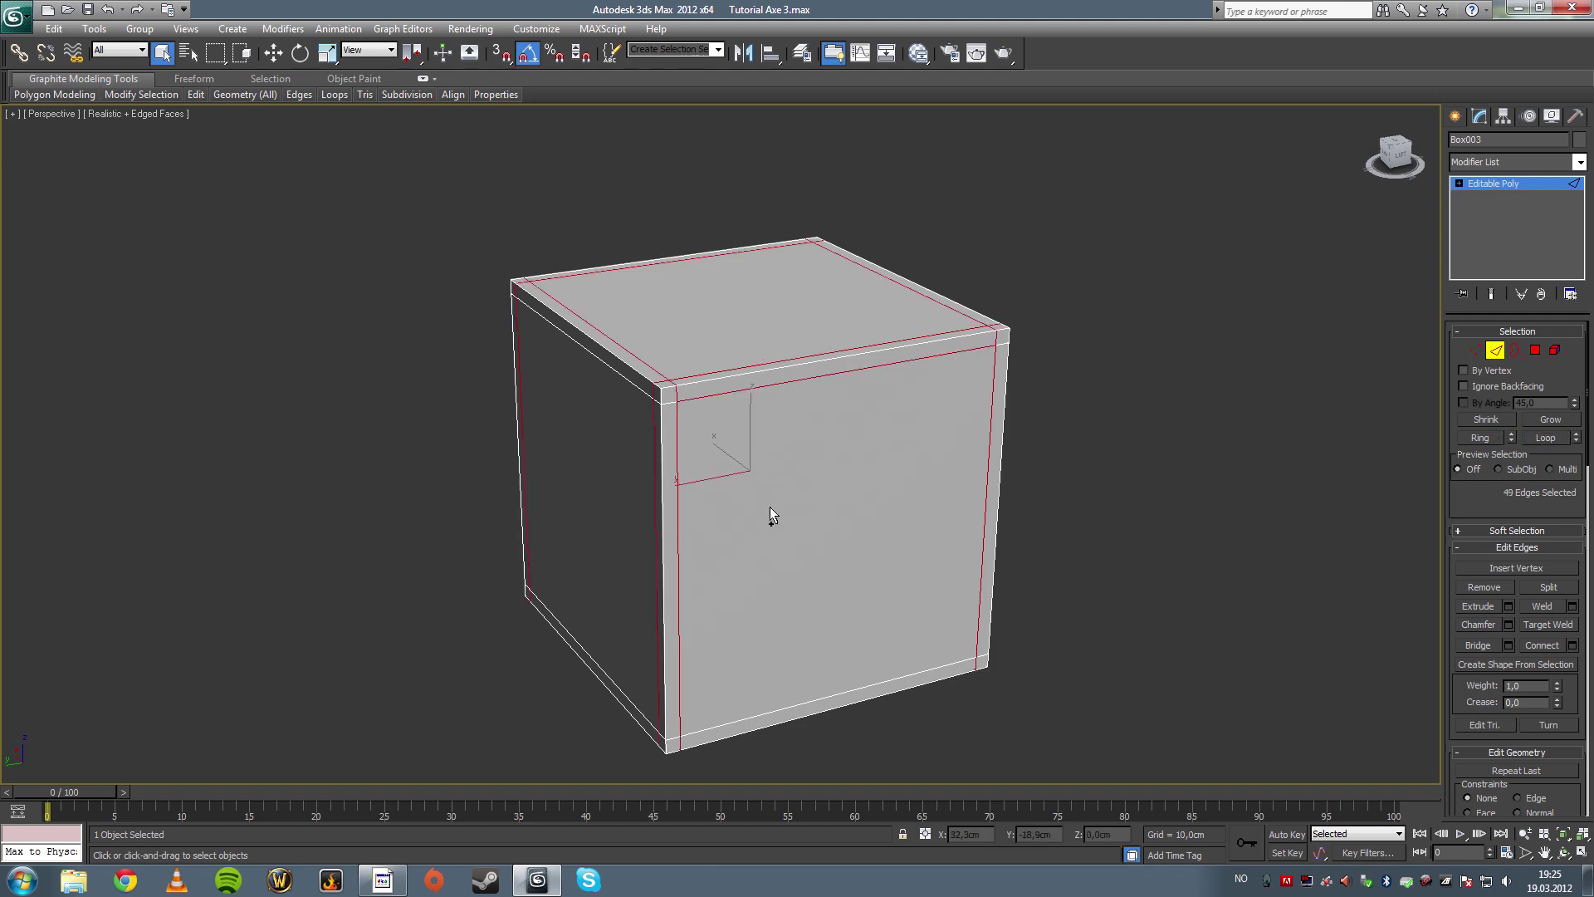
ctrl+click(772, 715)
click(1545, 438)
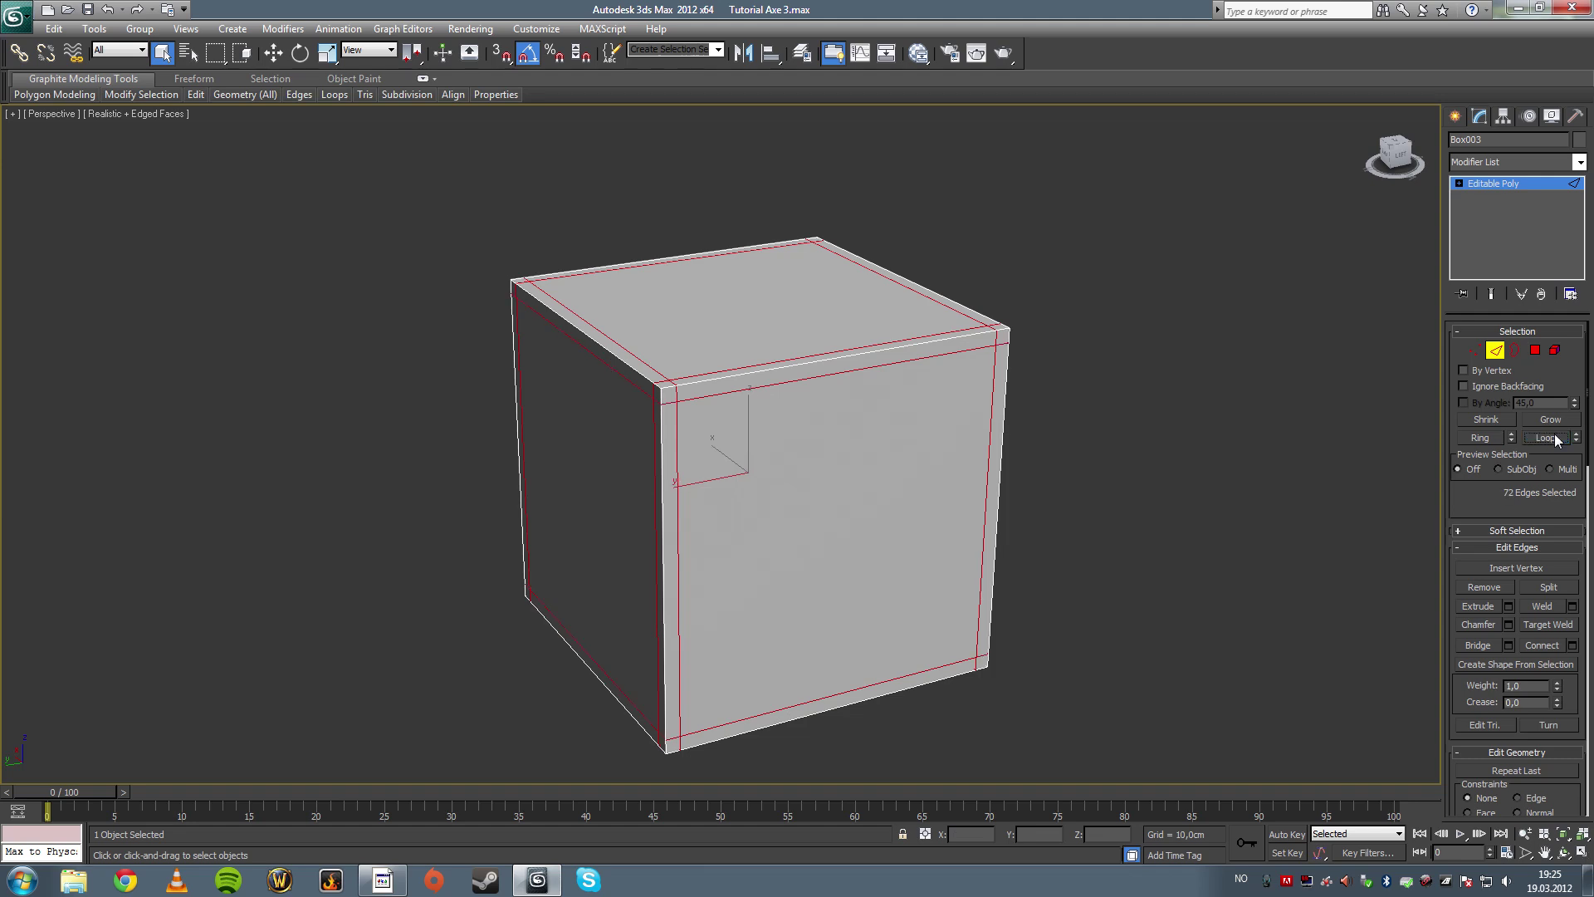
key(BackSpace)
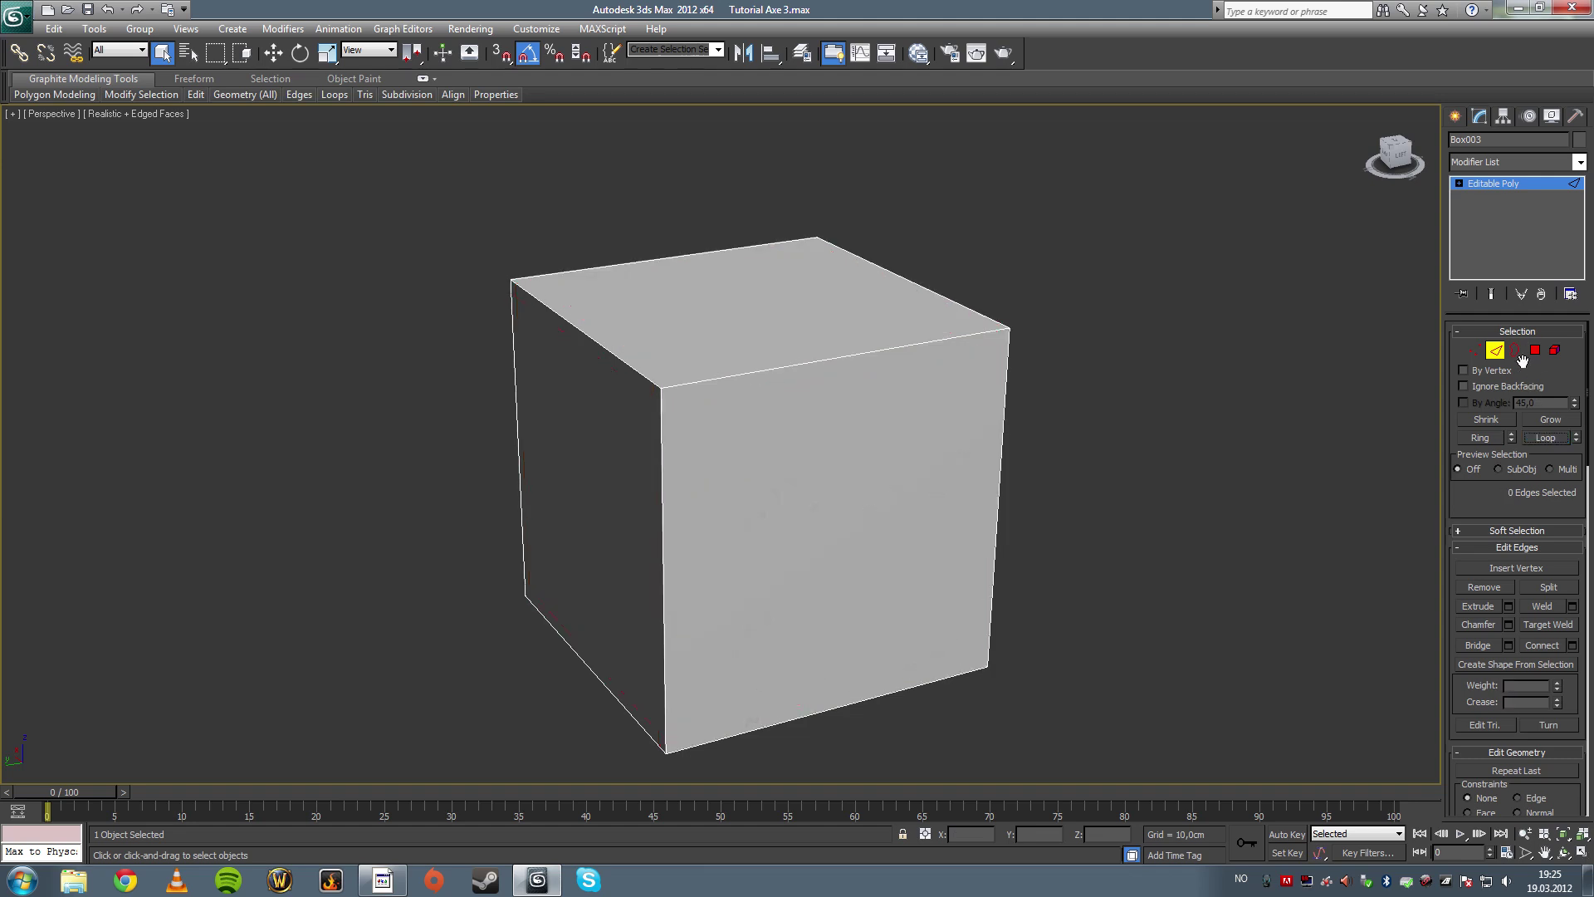
click(1476, 350)
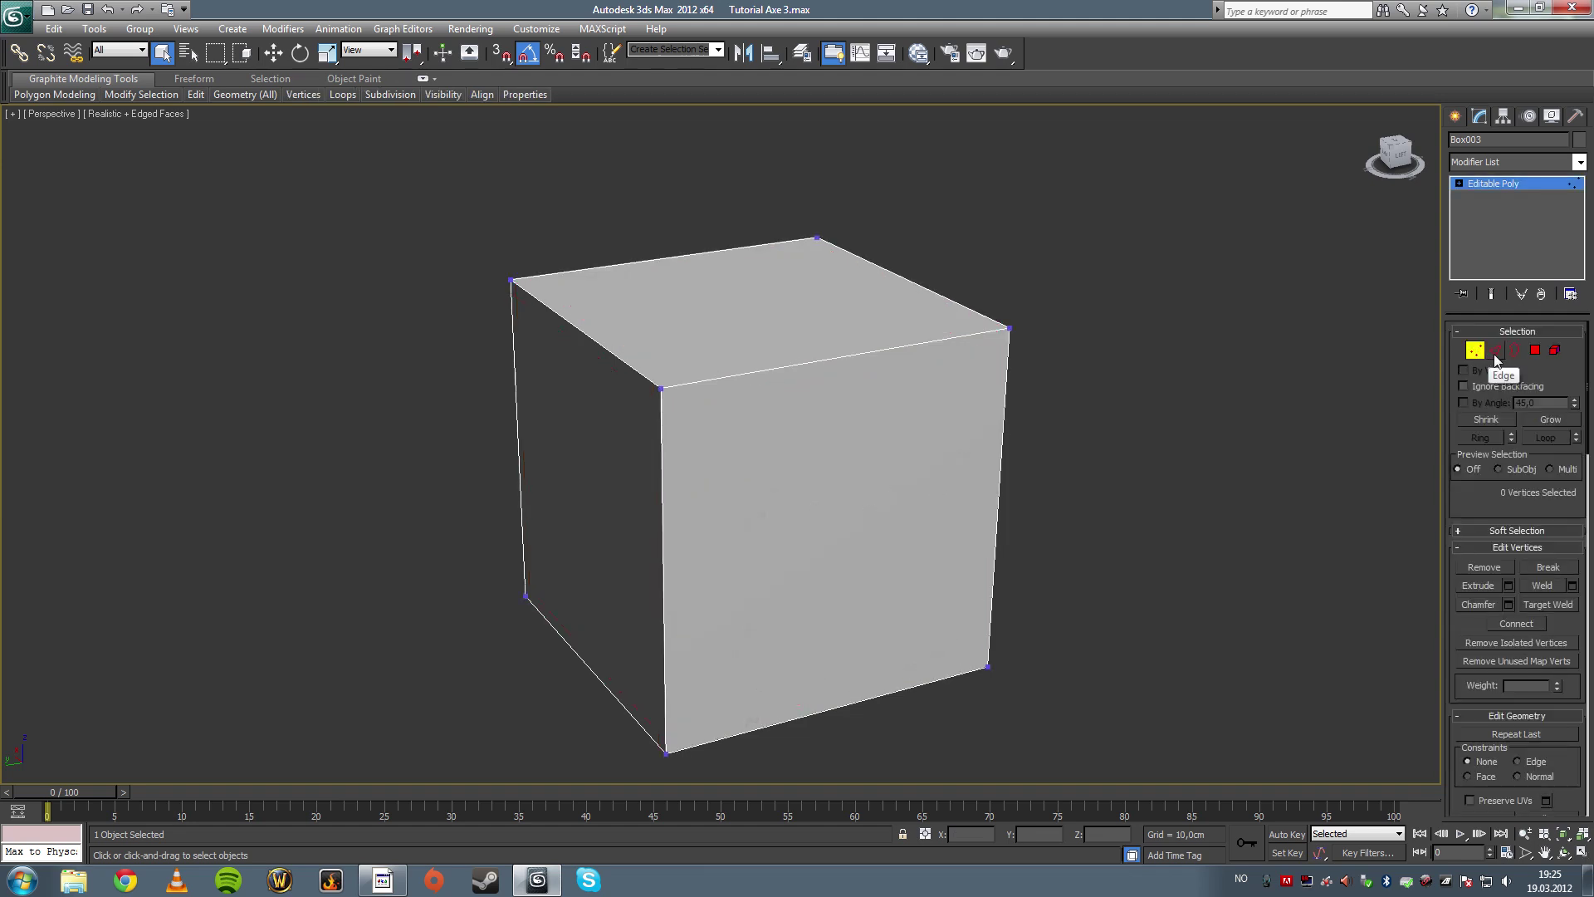
click(1494, 350)
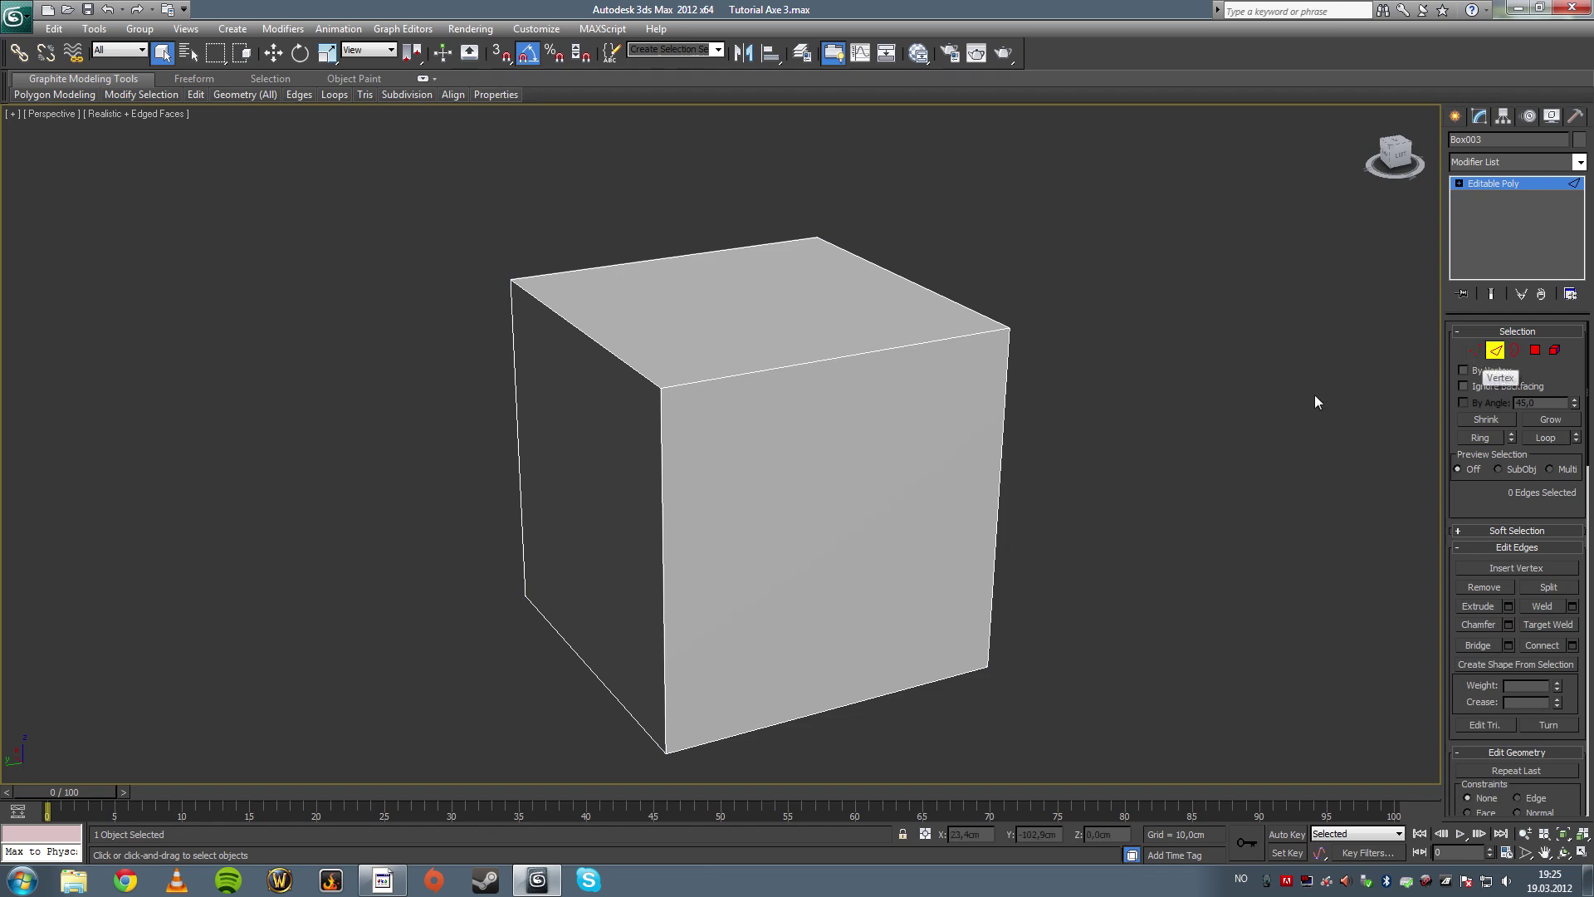
Step: Select all edges of the plain cube and chamfer them by 1.0 cm with 3 segments
alt+middle_drag(964, 464, 1037, 462)
alt+middle_drag(1038, 462, 819, 476)
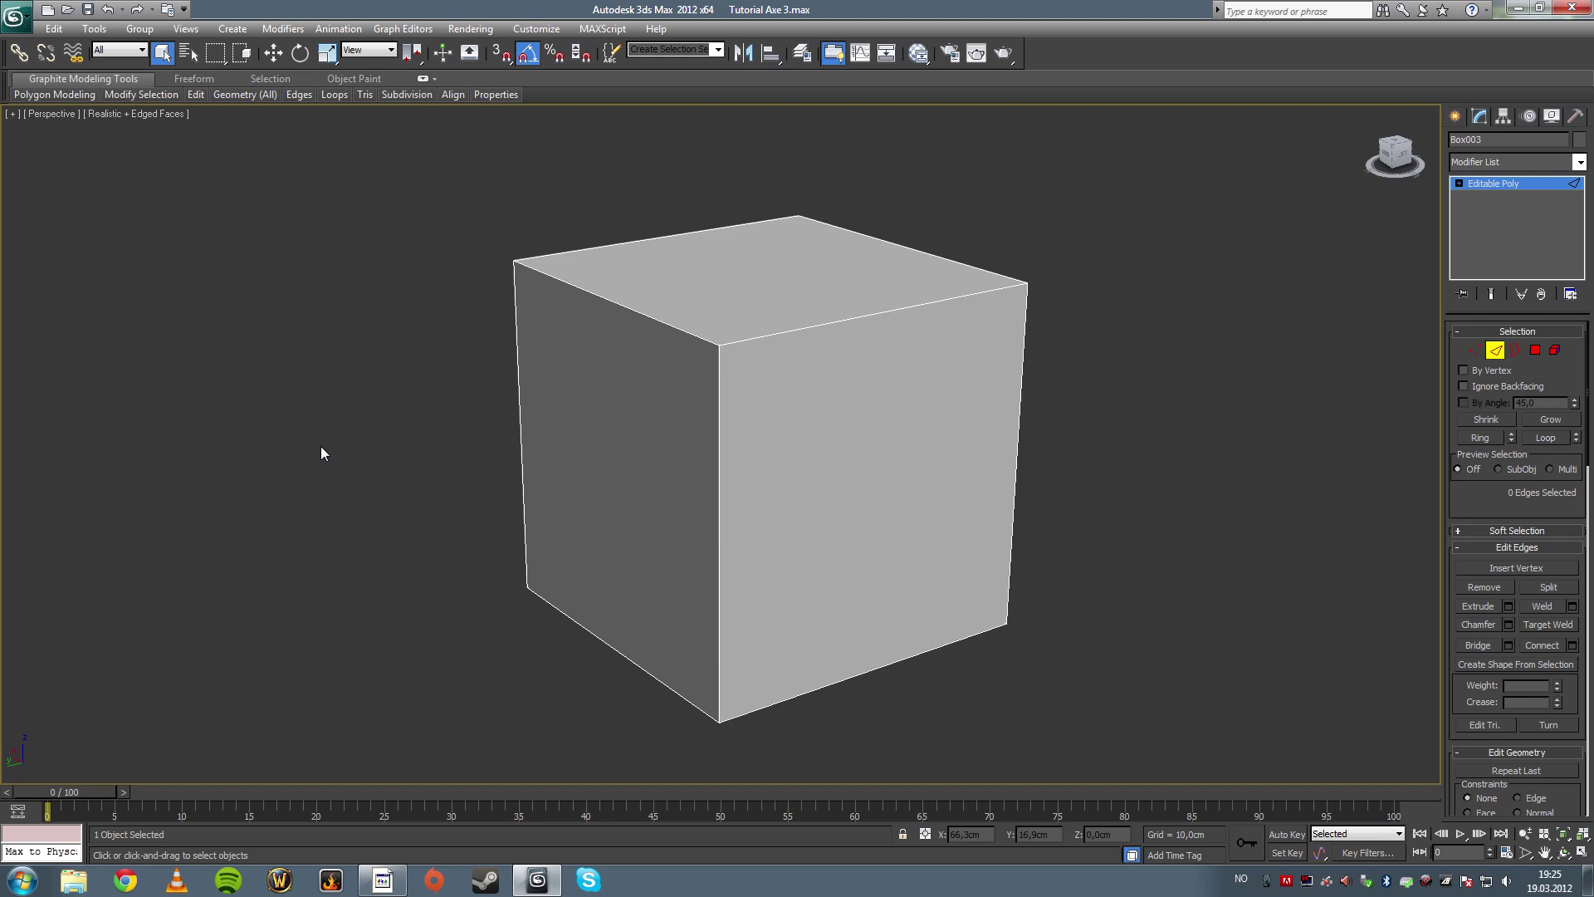
alt+middle_drag(391, 459, 679, 462)
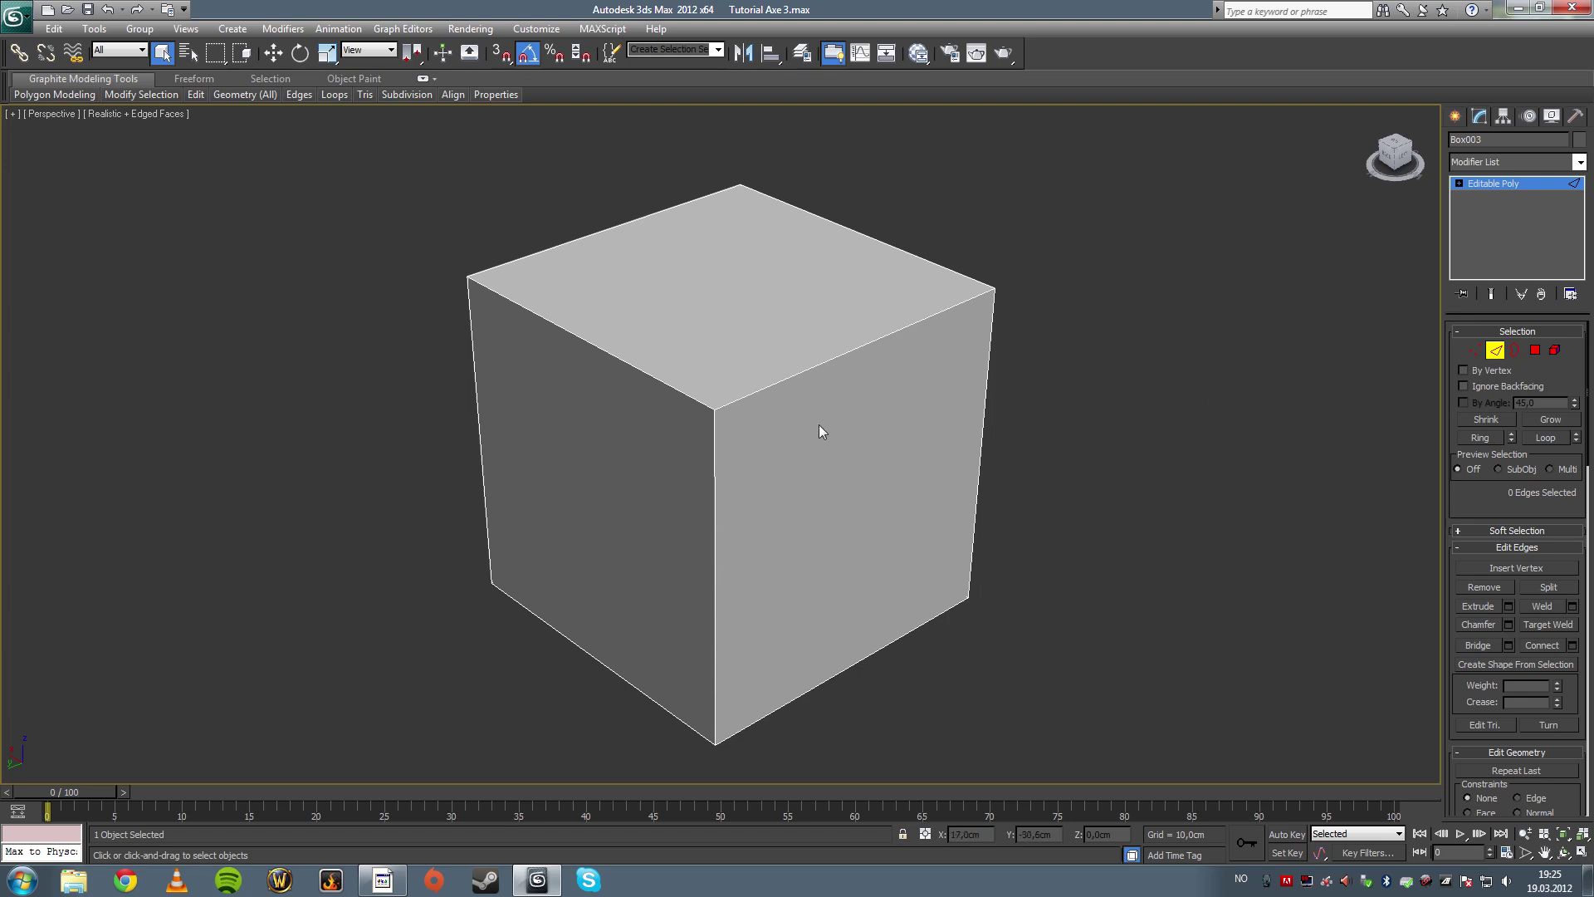
alt+middle_drag(932, 460, 644, 428)
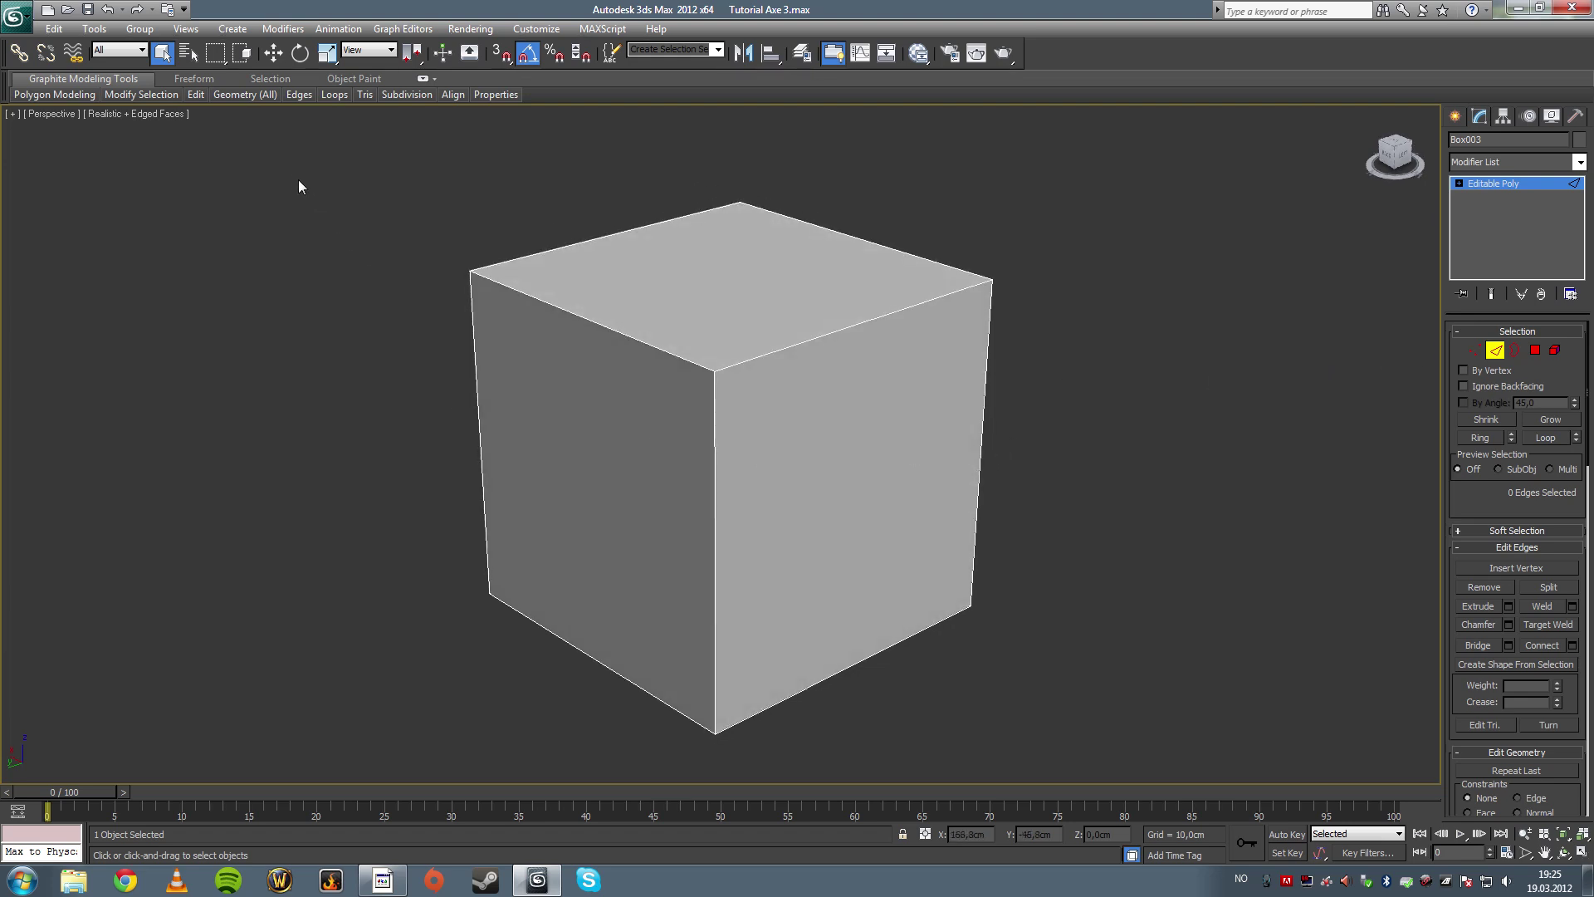
drag(300, 186, 1197, 781)
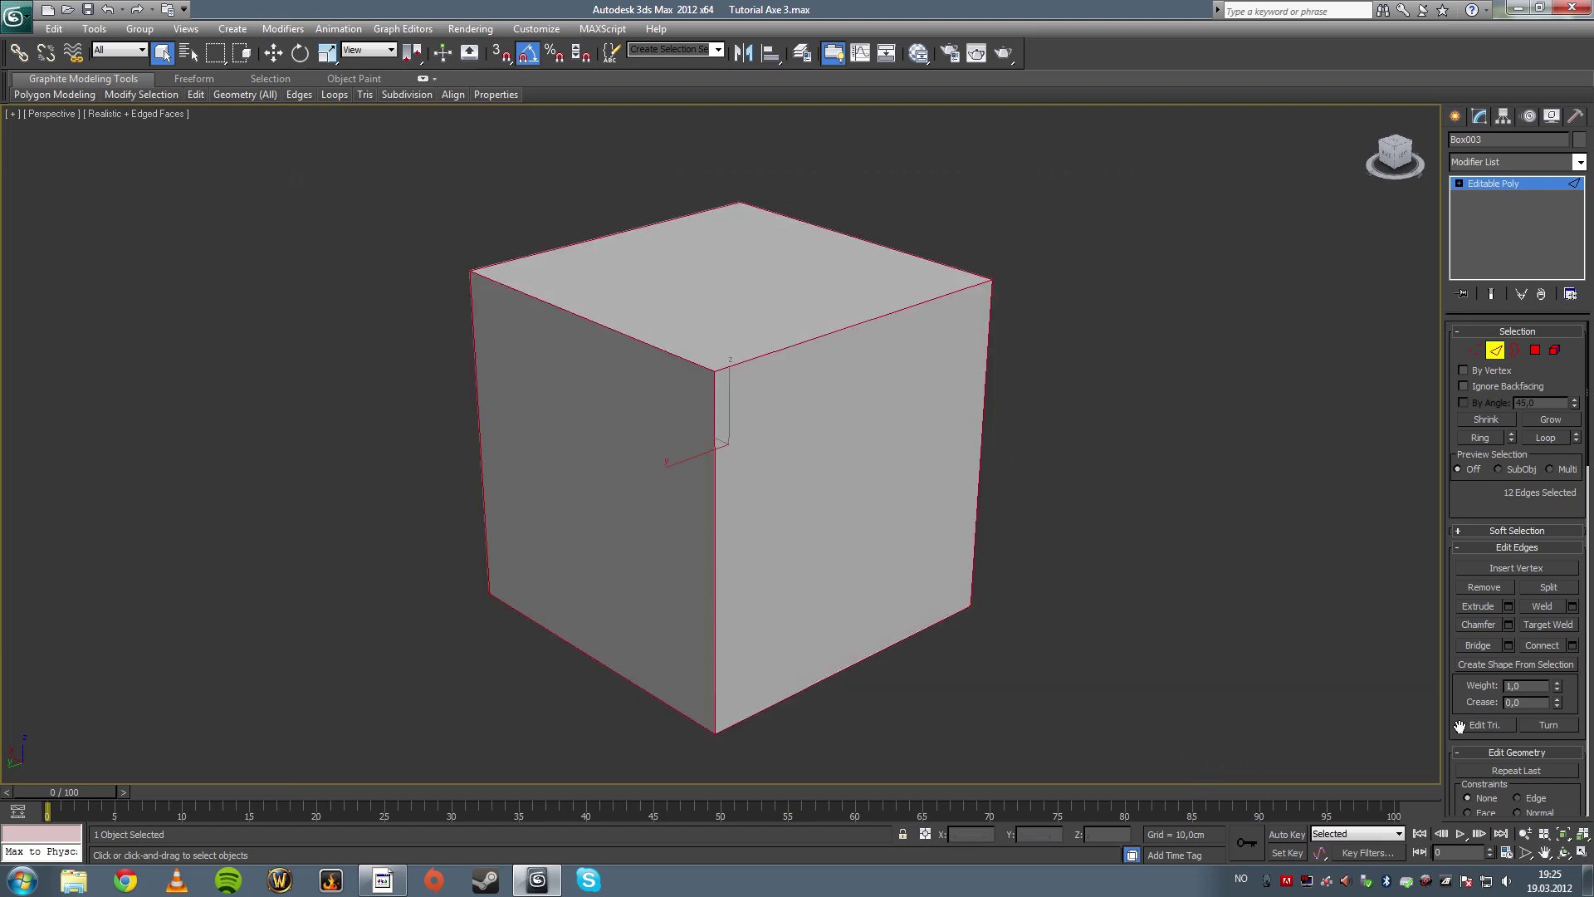
click(1507, 622)
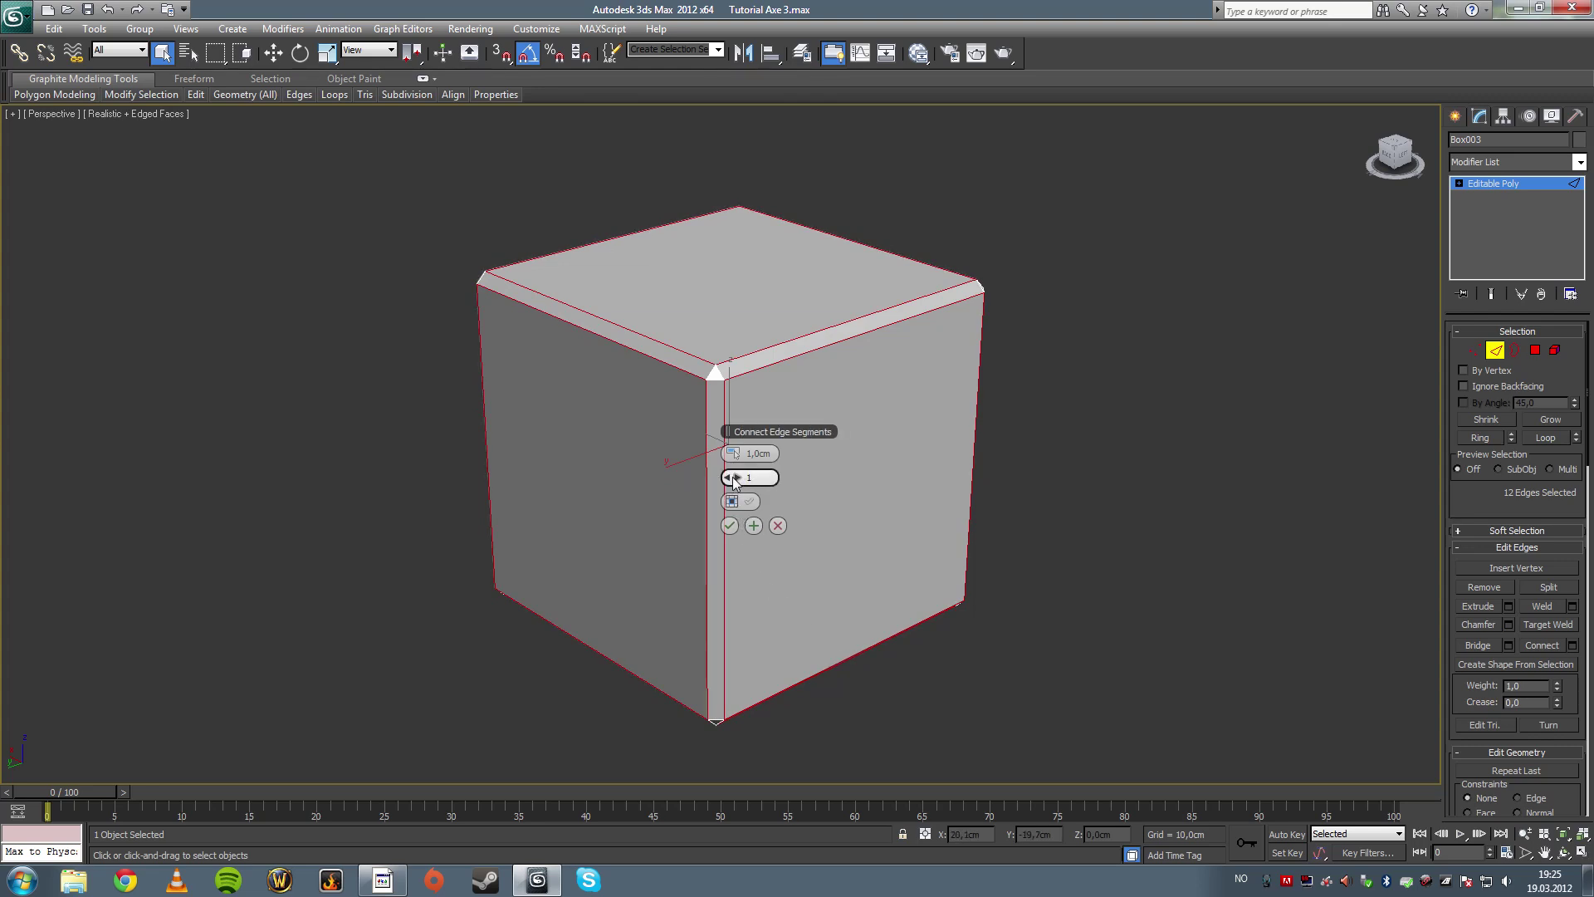
drag(735, 480, 746, 481)
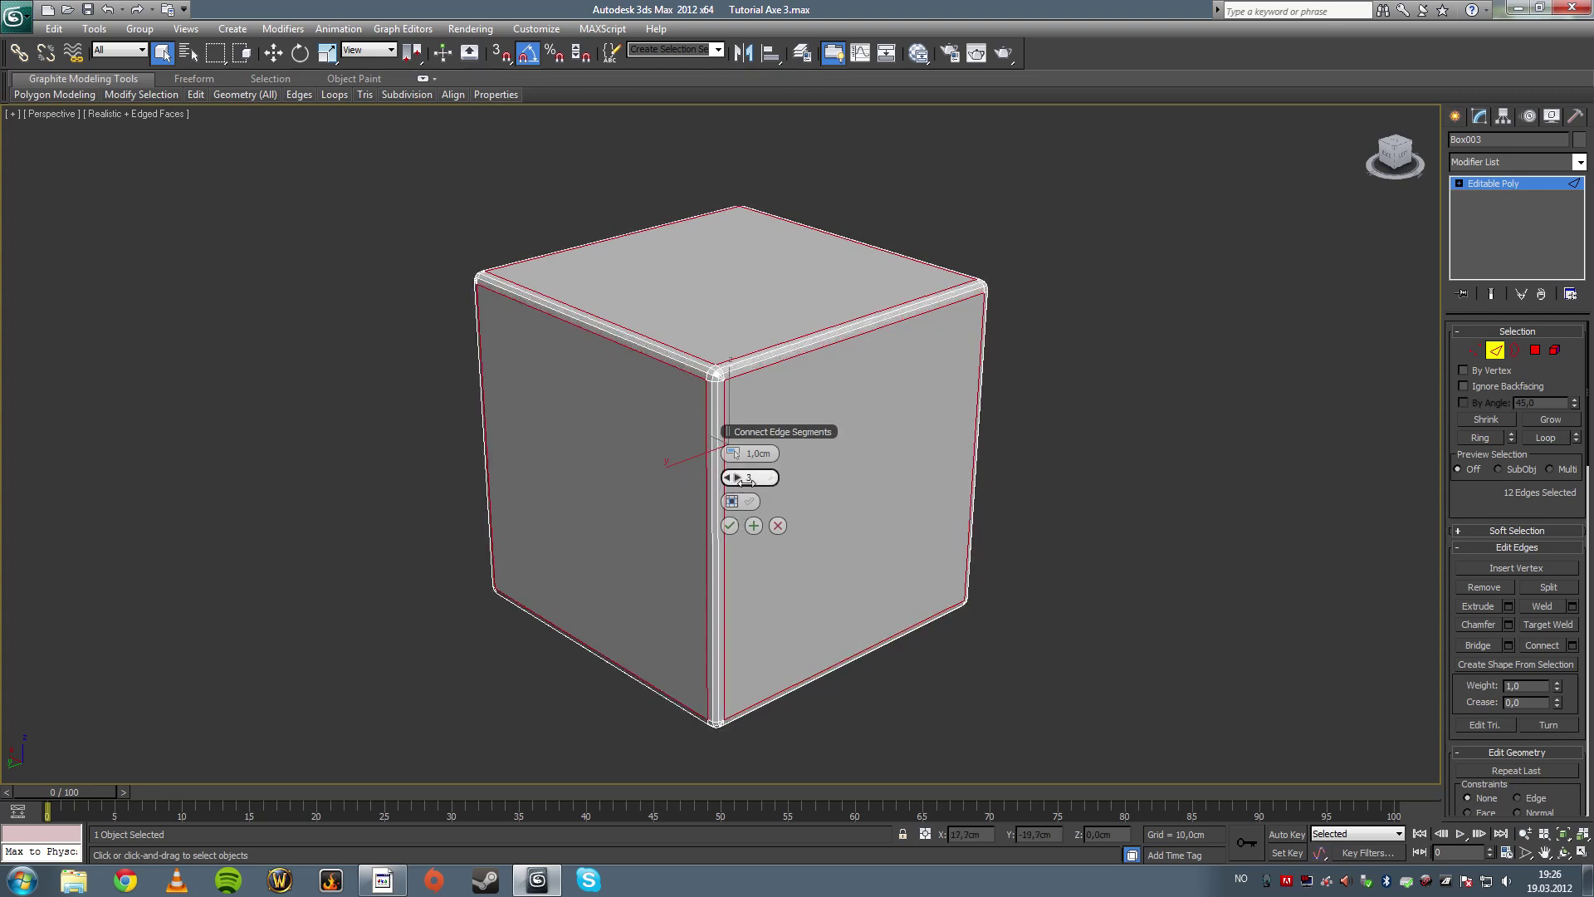
click(728, 478)
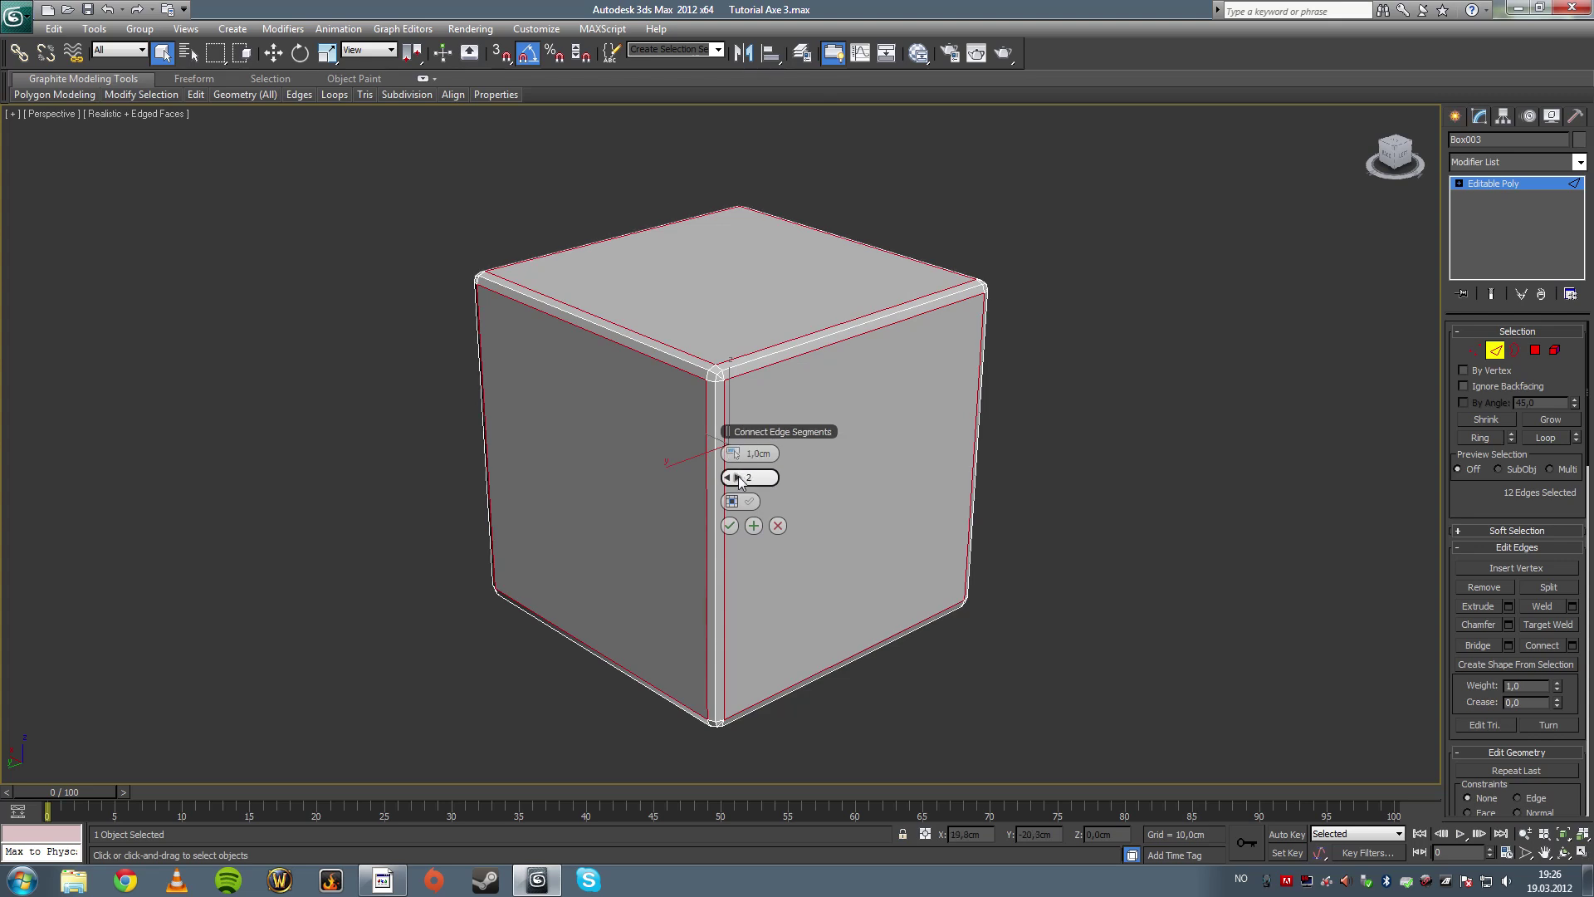
click(729, 526)
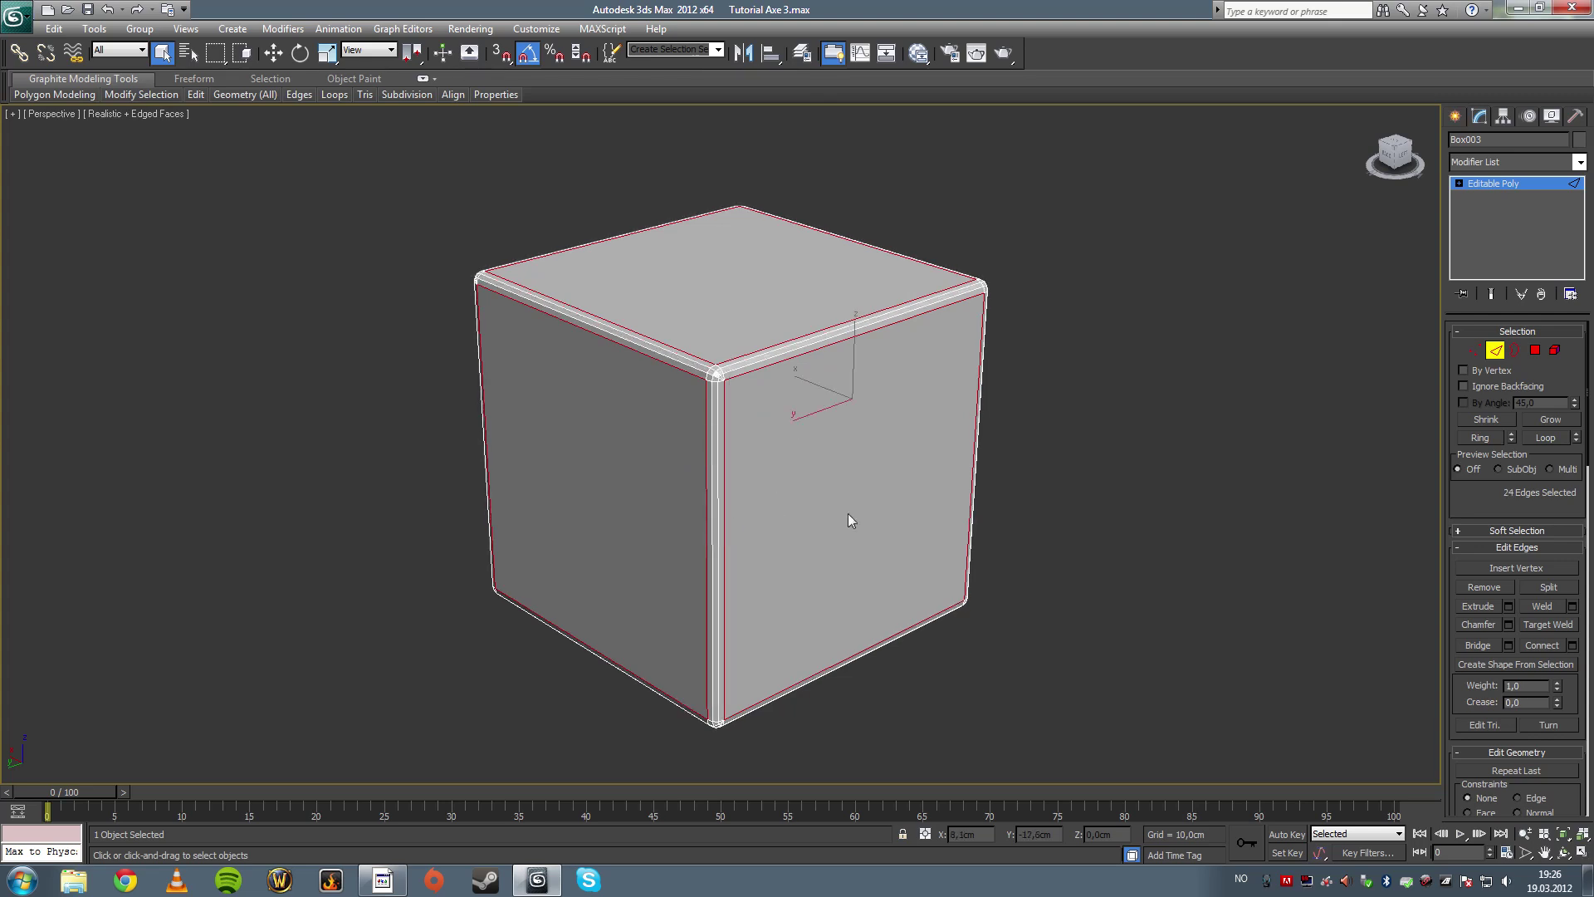
Step: Add a Smooth modifier to the whole chamfered cube, with Auto Smooth enabled and a threshold of 35.7
click(1391, 361)
click(1223, 372)
drag(1077, 273, 818, 504)
click(1578, 162)
scroll(1511, 498, down, 10)
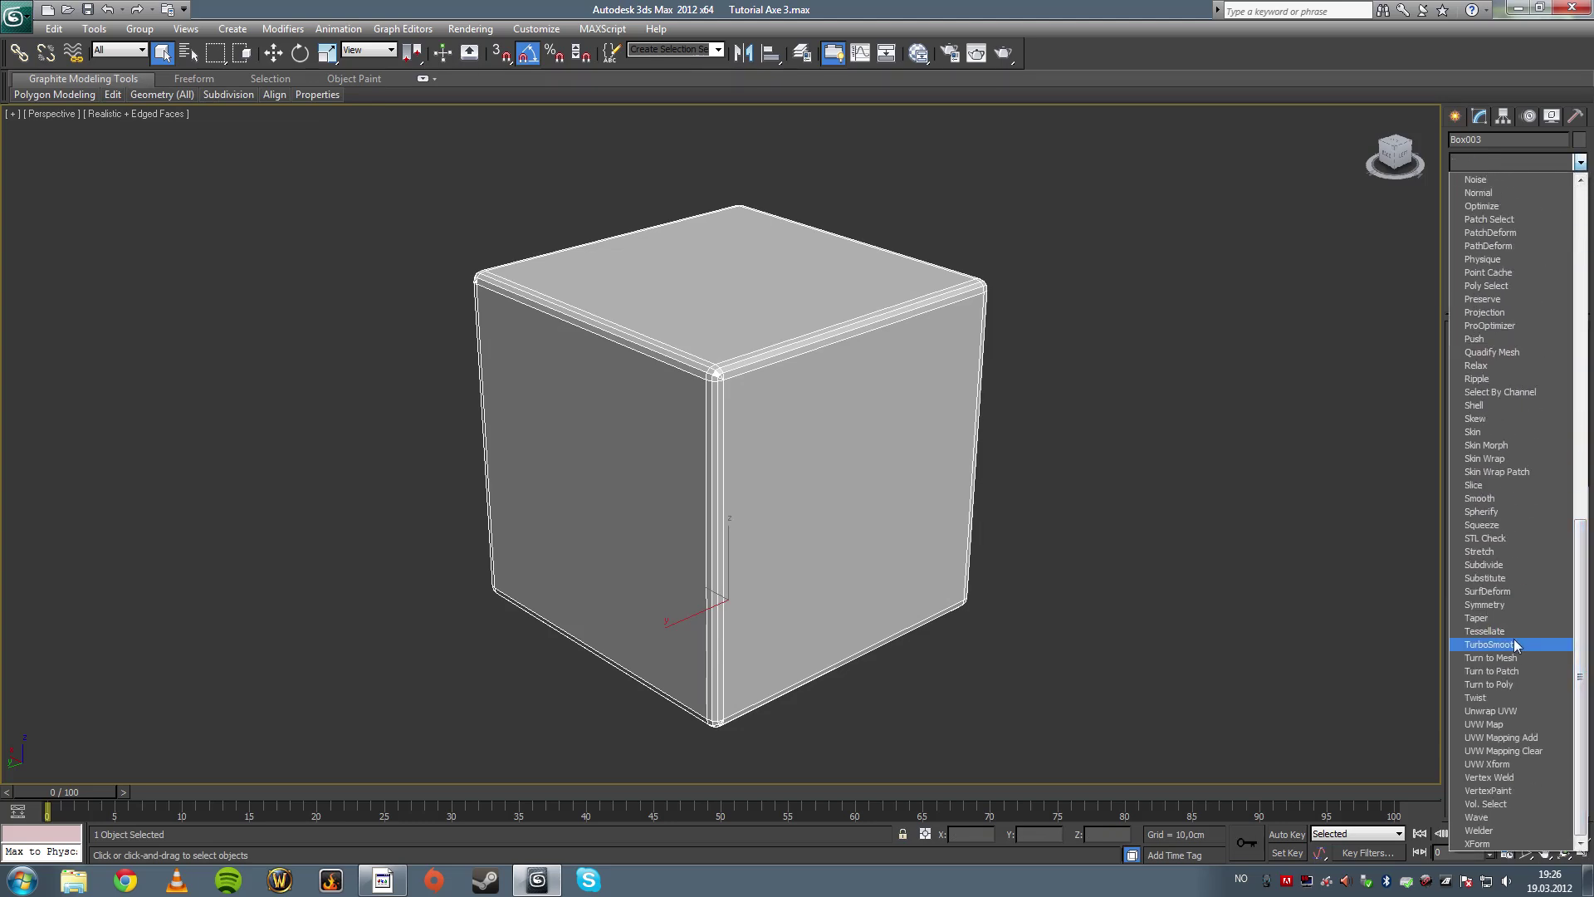
click(1502, 498)
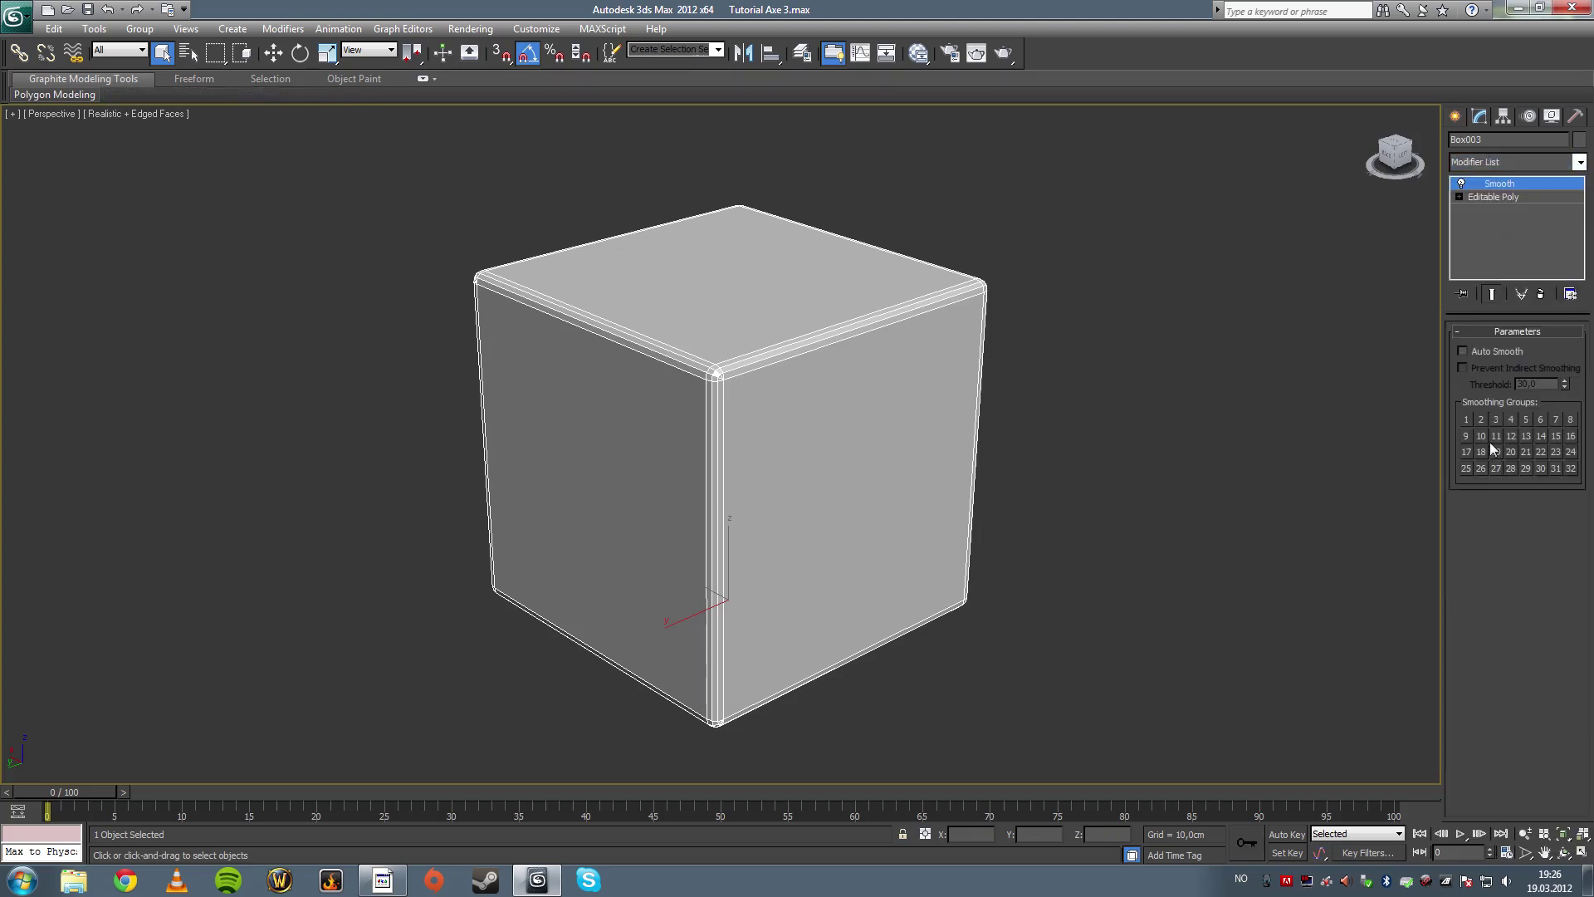
click(1463, 351)
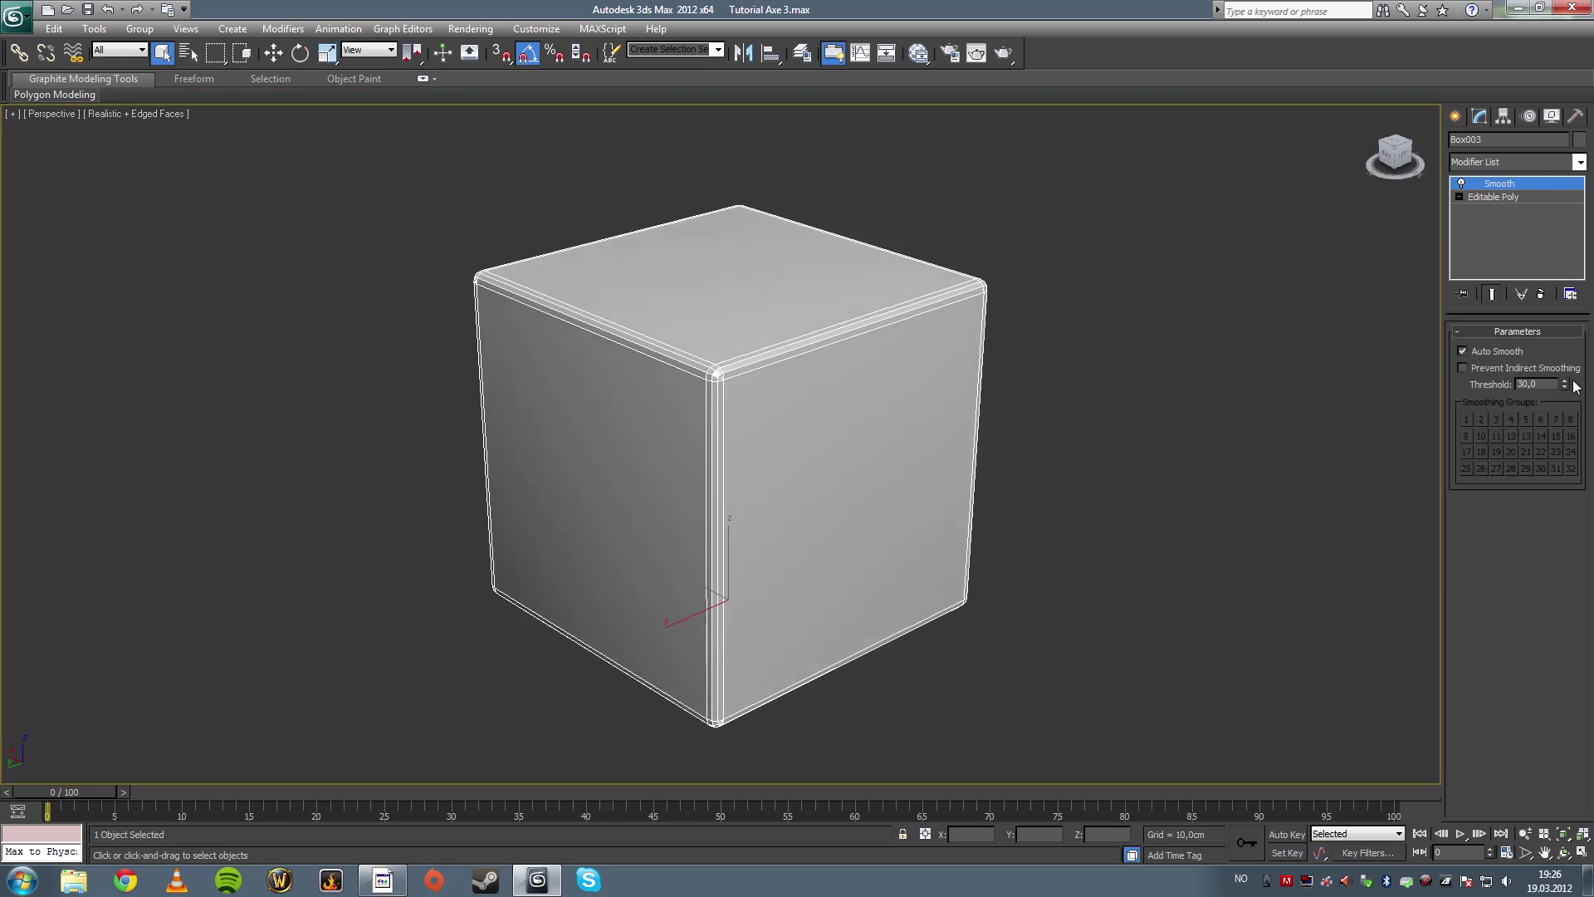
drag(1564, 383, 1561, 356)
Step: Collapse the Smooth modifier into the cube, deselect the cube, and hide the edged faces
right_click(944, 390)
mouse_move(1071, 536)
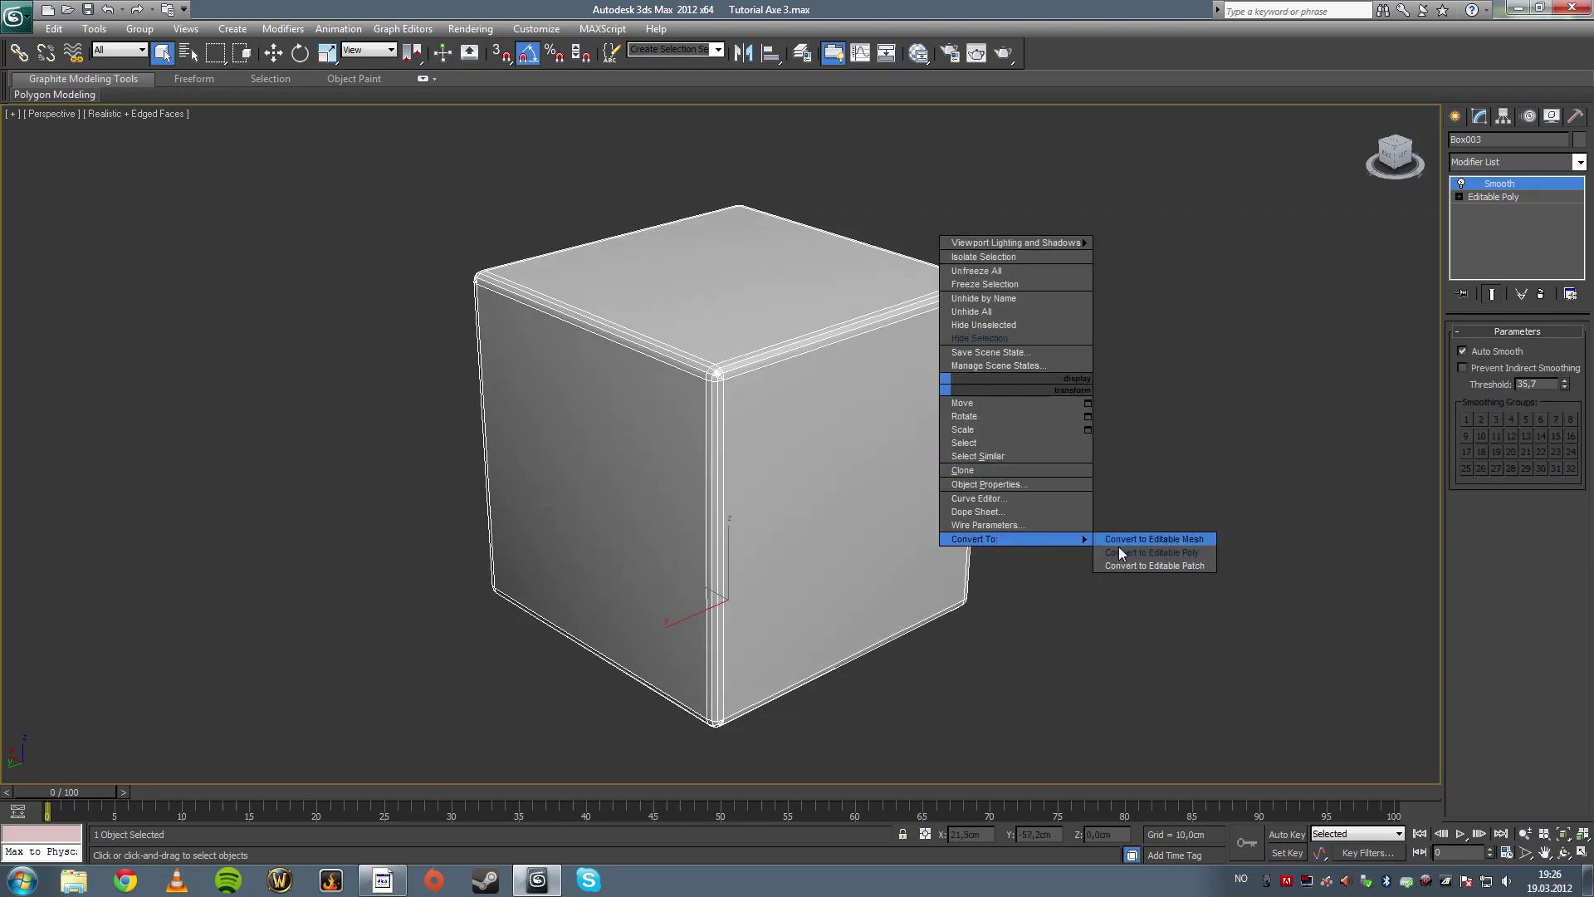
click(1124, 544)
click(1071, 511)
key(F4)
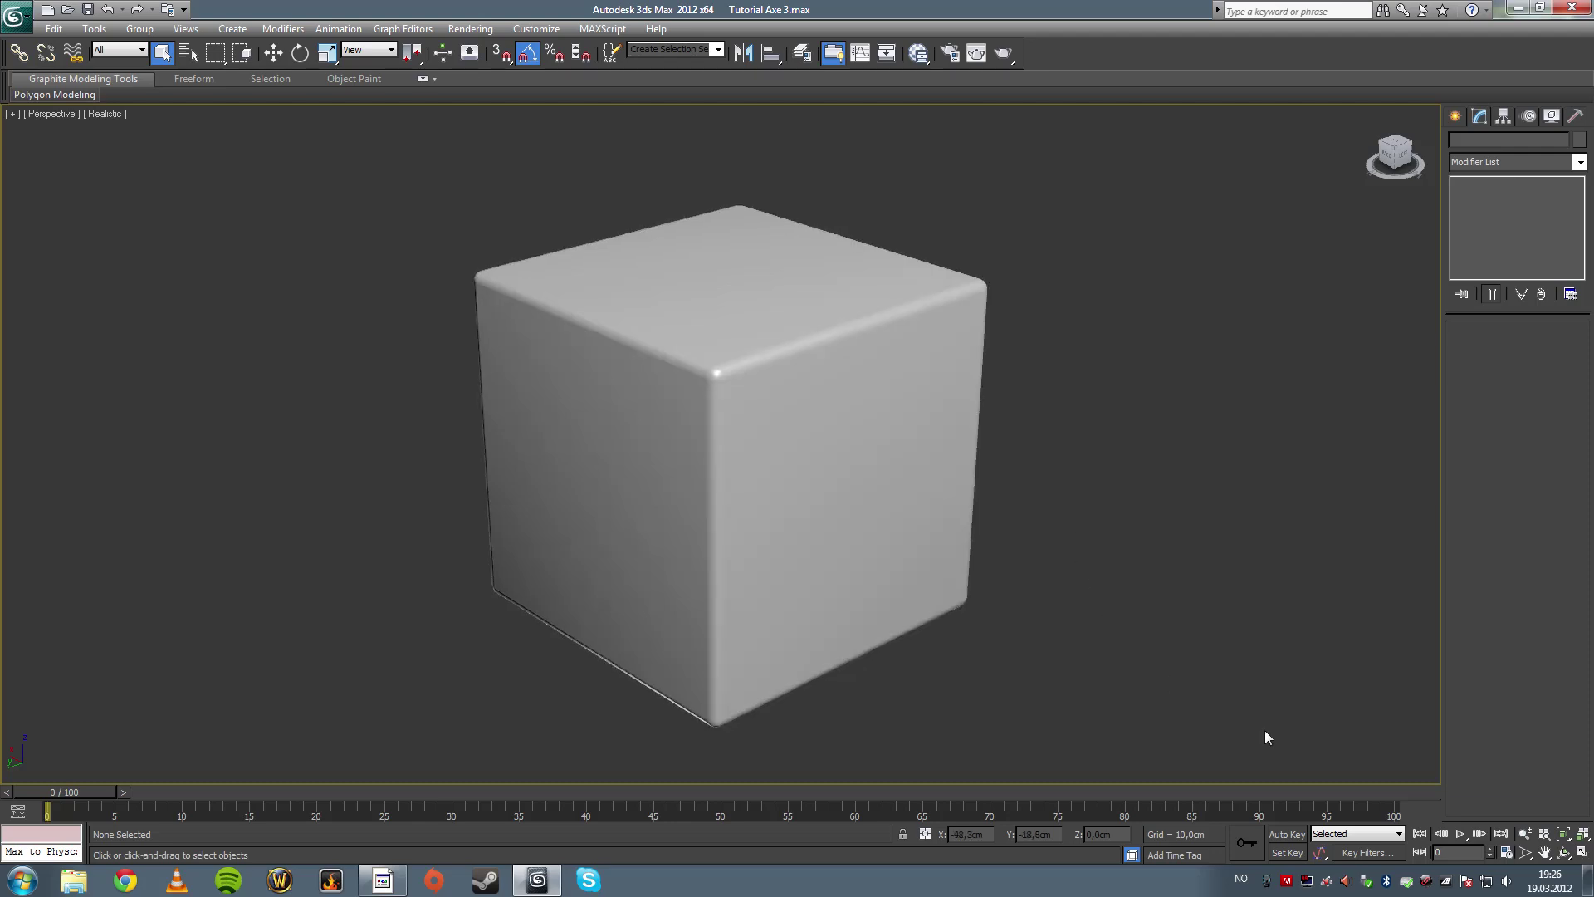
Step: Inspect the chamfered cube's rounded edges and highlights from close up and from a distance
click(1563, 852)
drag(686, 463, 721, 507)
scroll(719, 502, up, 10)
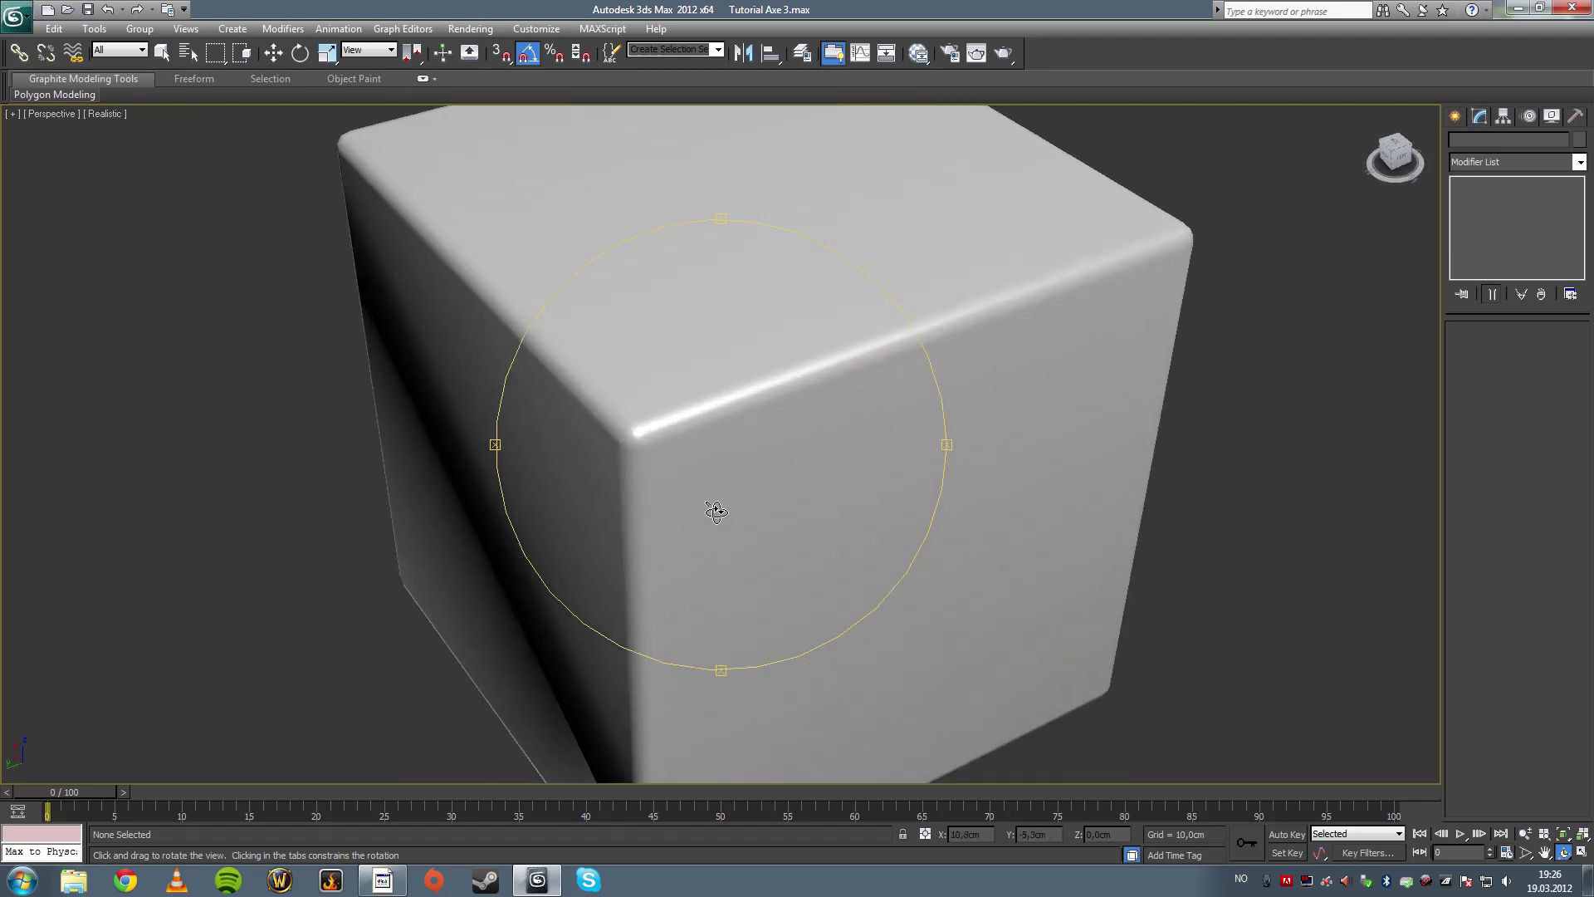
key(F4)
scroll(715, 494, down, 10)
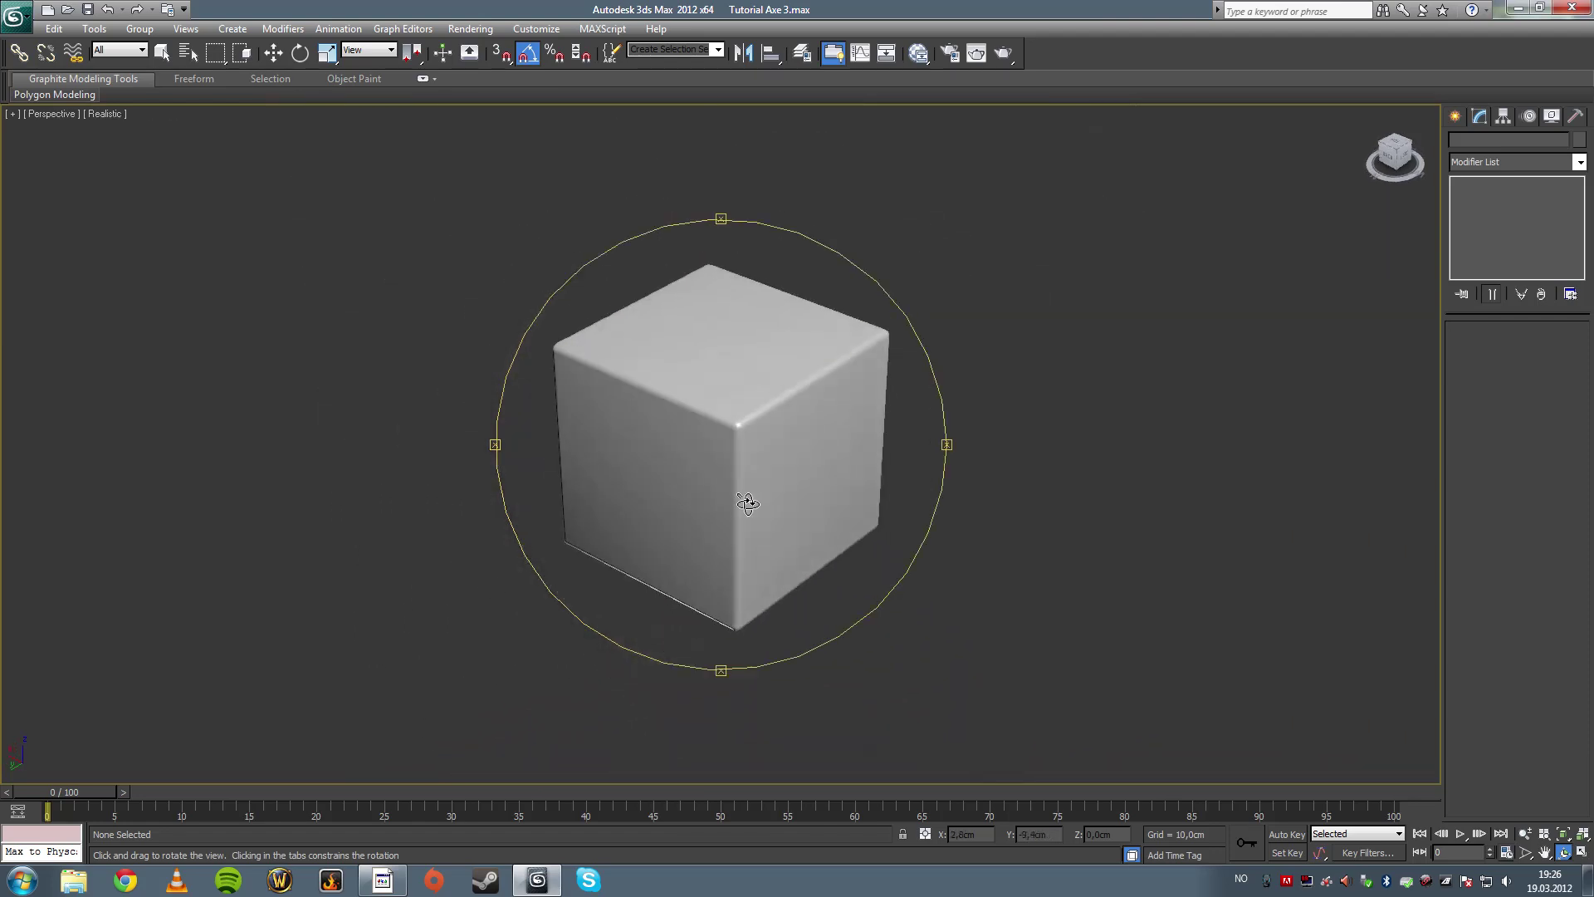
key(F4)
Step: Delete the demonstration cube and unhide all hidden objects in the scene
key(q)
drag(391, 266, 913, 564)
key(Delete)
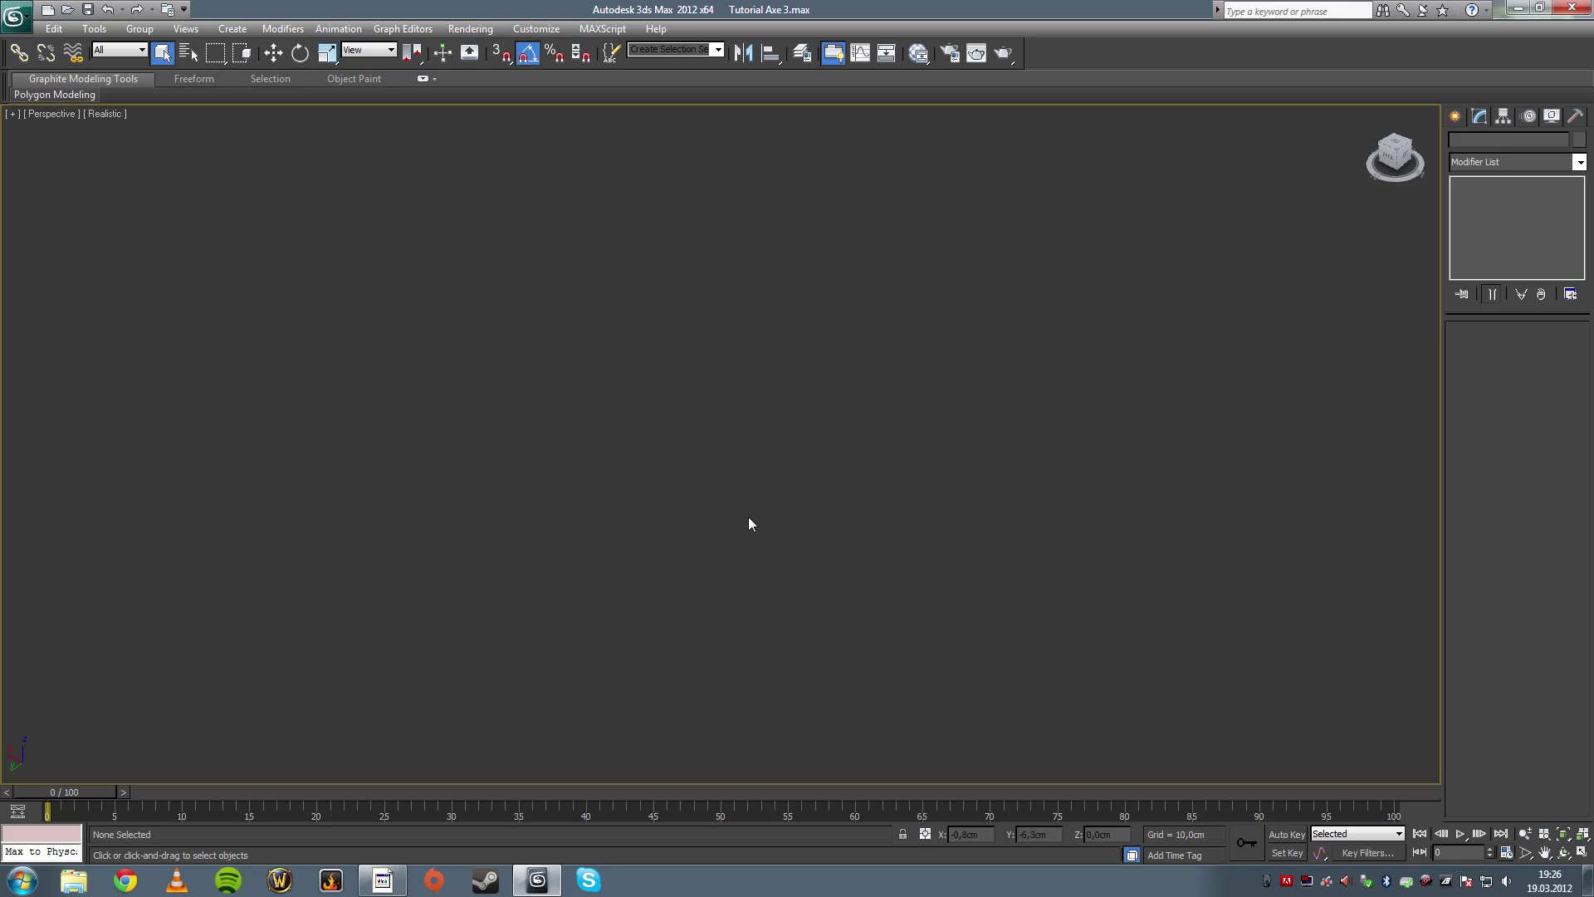
right_click(749, 523)
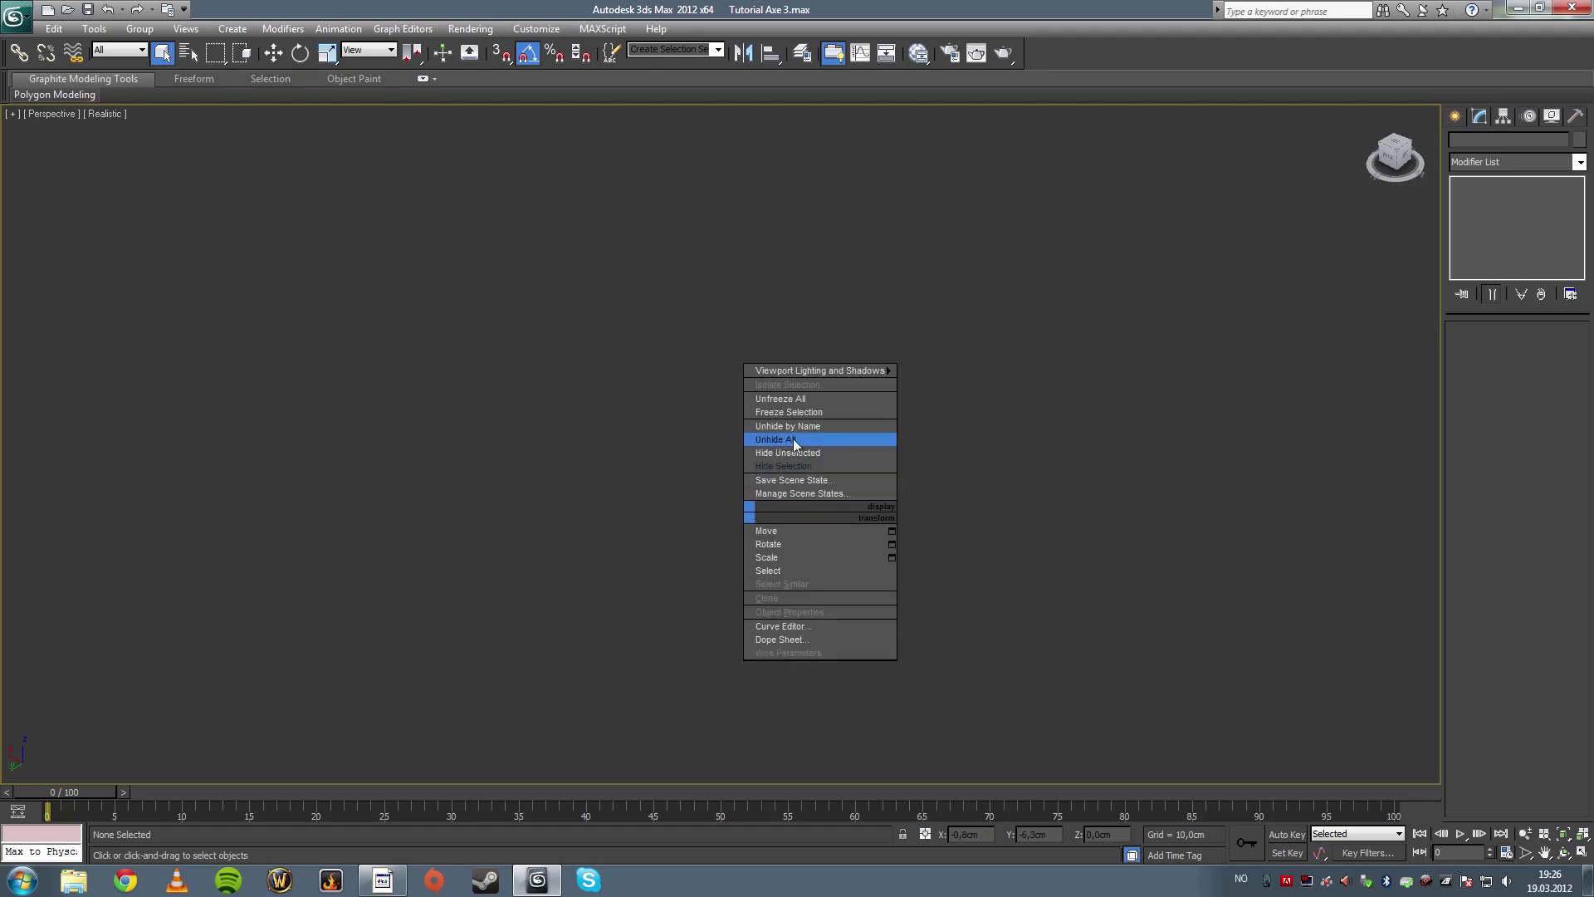
click(794, 438)
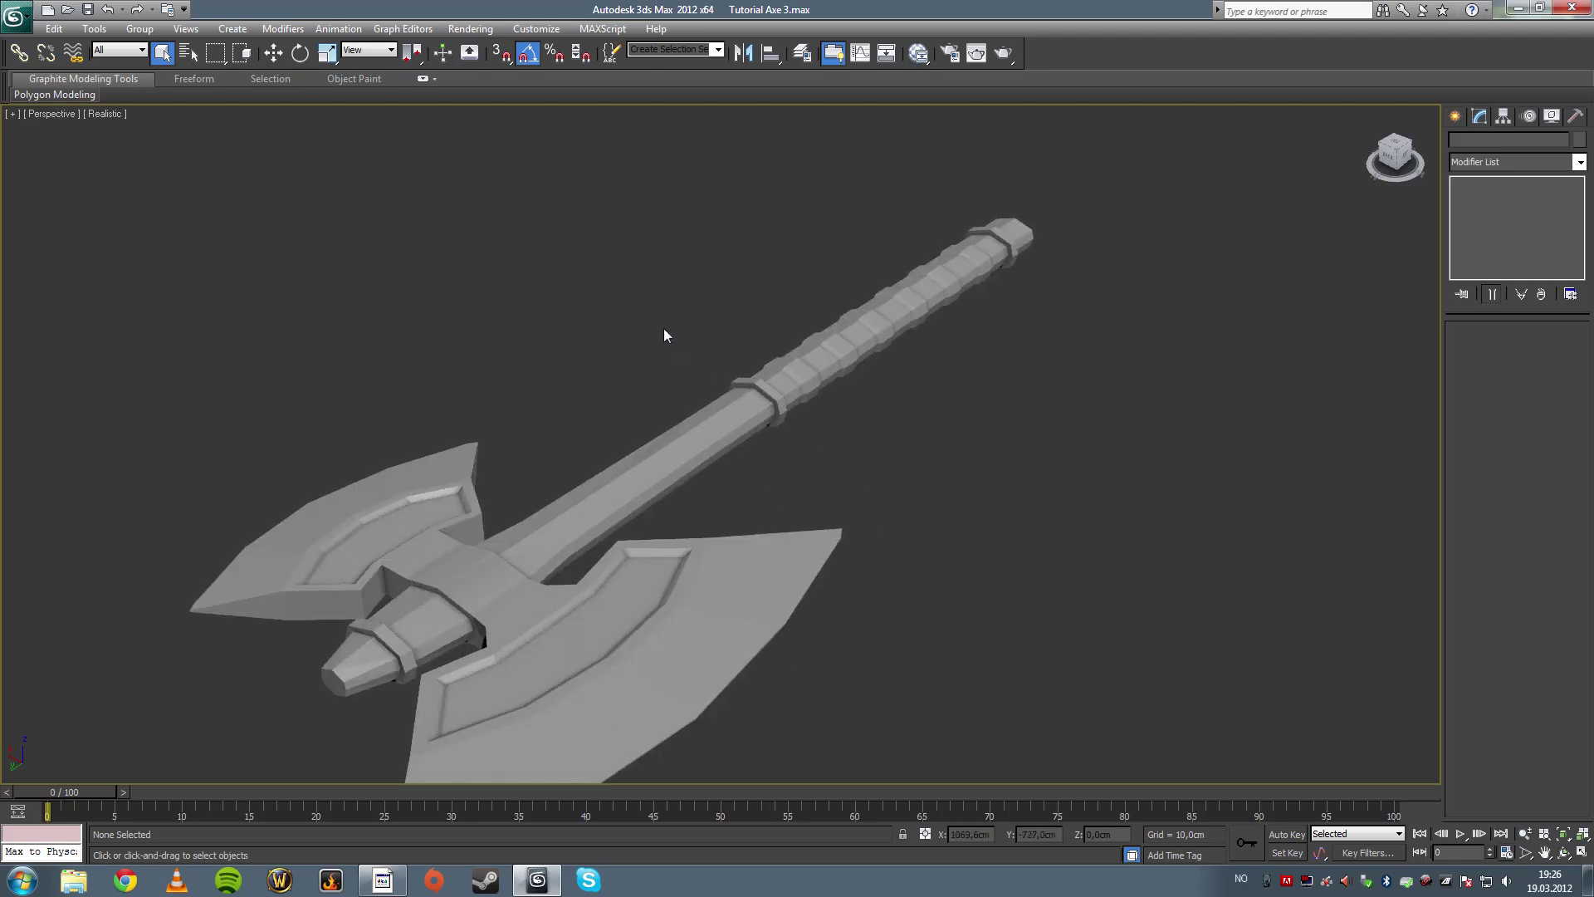
Step: Select the axe and display its edged faces, viewing the mesh from the opposite side
click(722, 388)
key(F4)
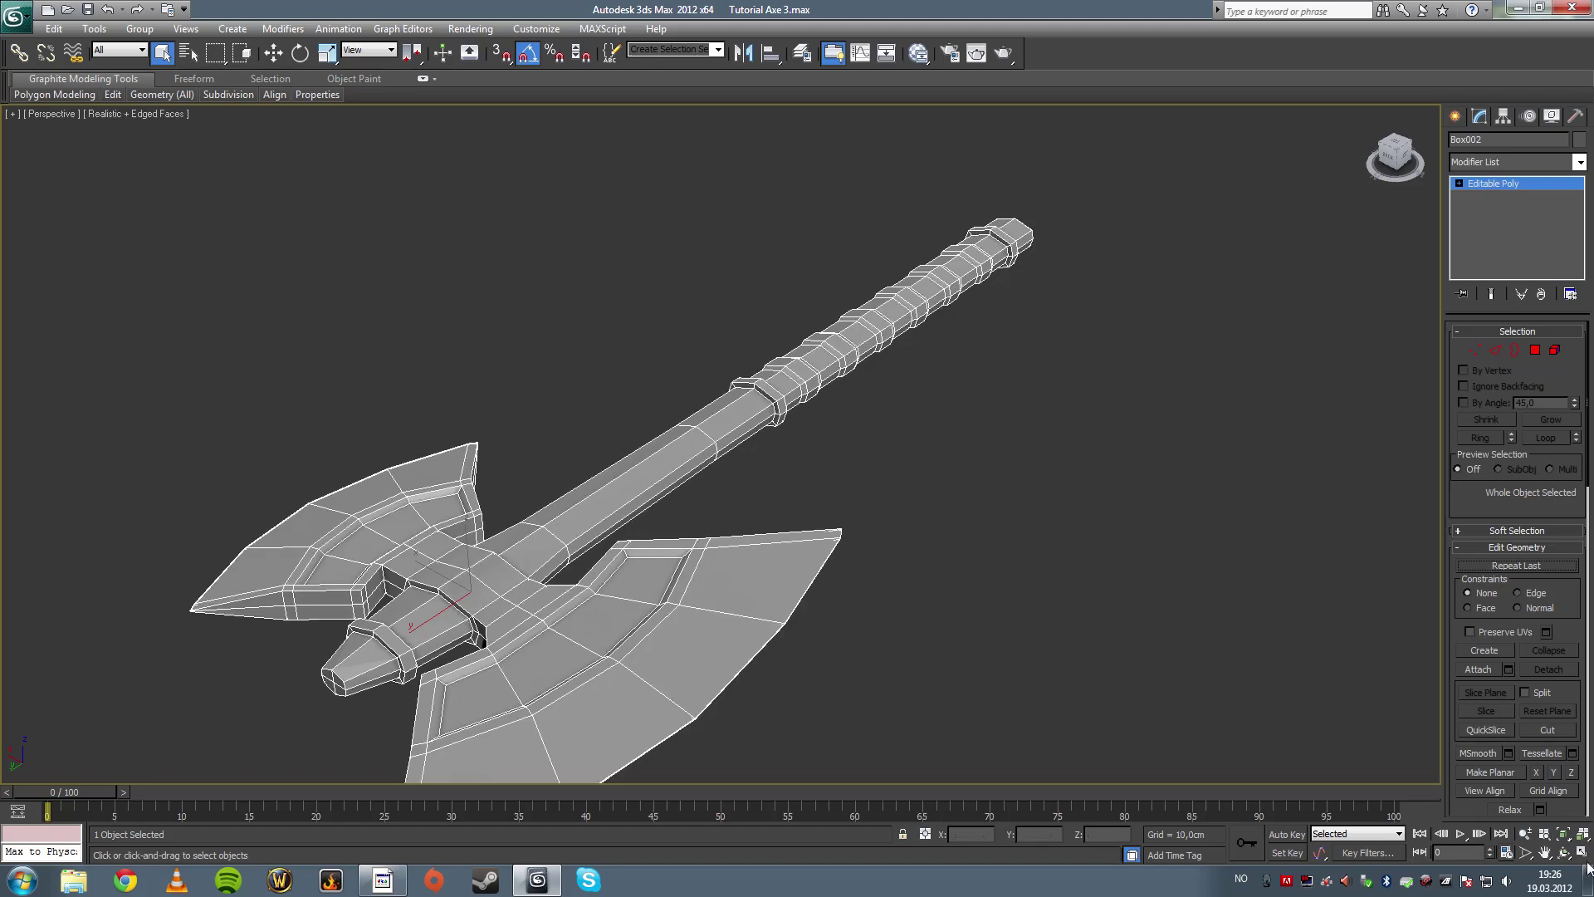
click(1563, 852)
drag(790, 509, 498, 440)
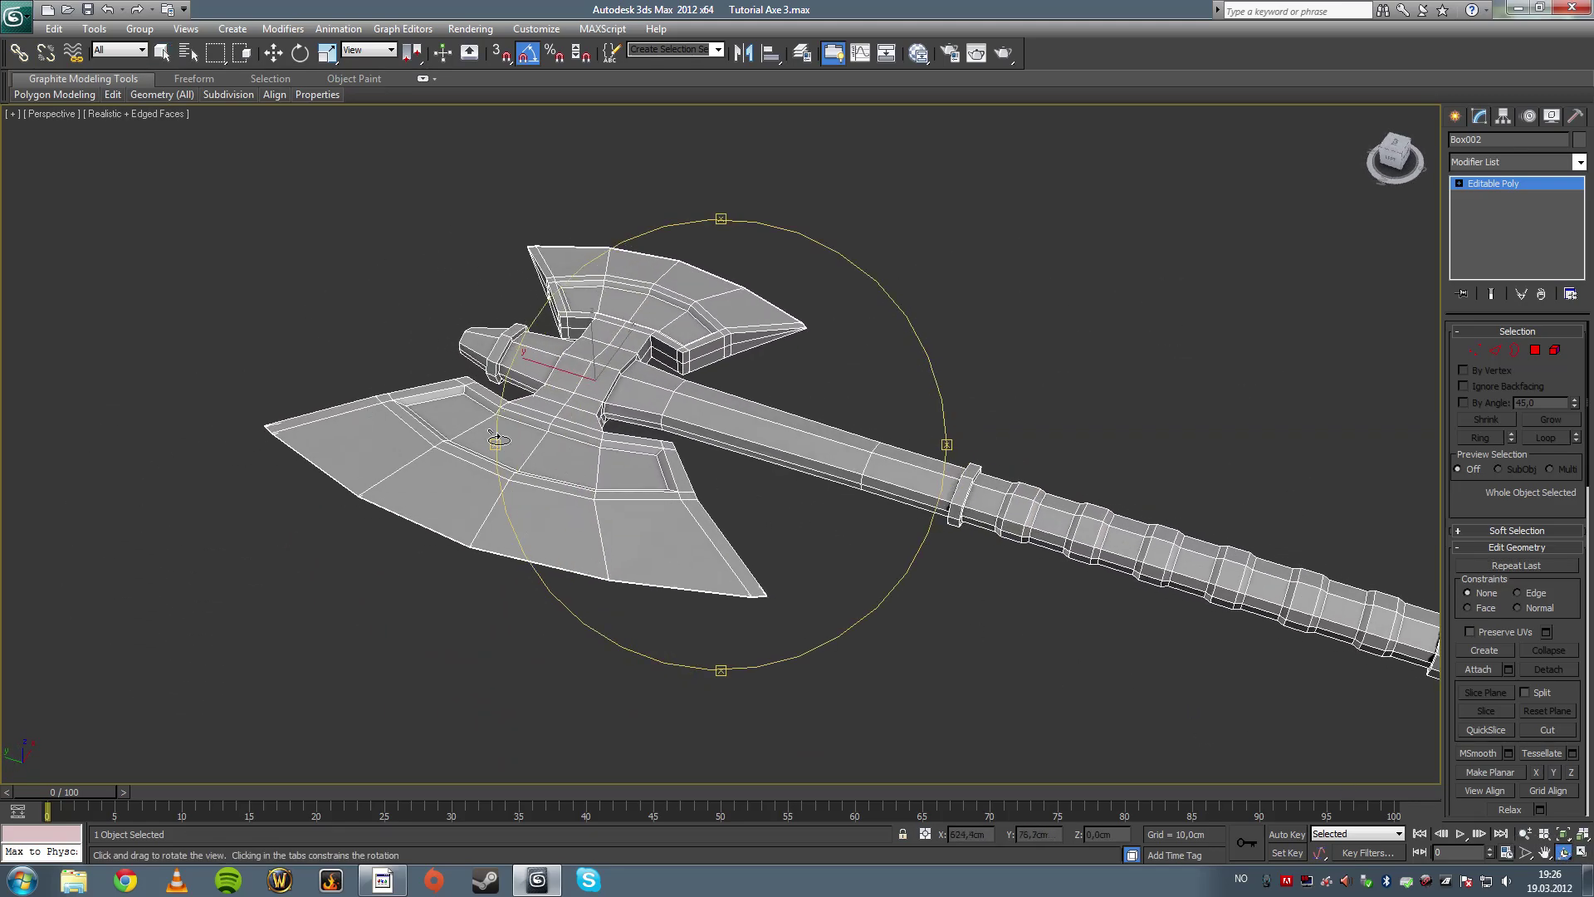